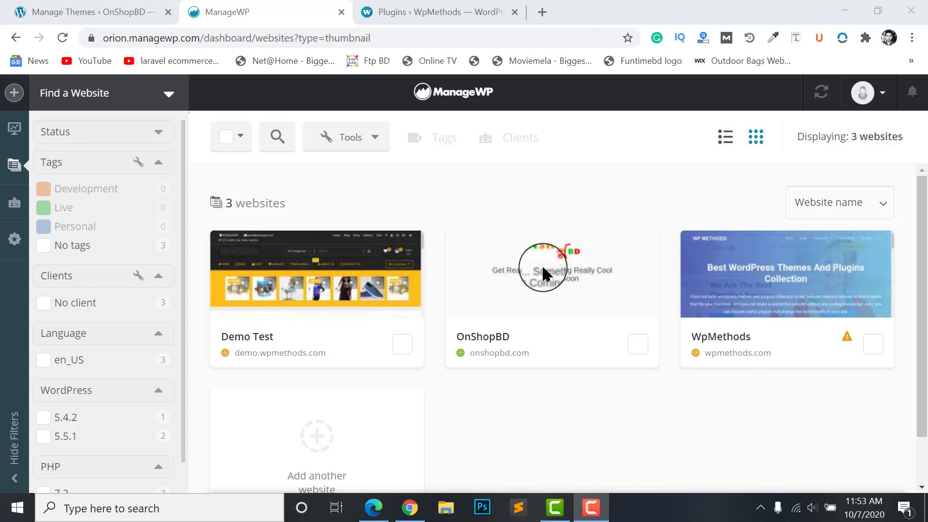
# Leave the ManageWP dashboard with its three websites for a new blank Chrome tab
pyautogui.moveTo(704, 333)
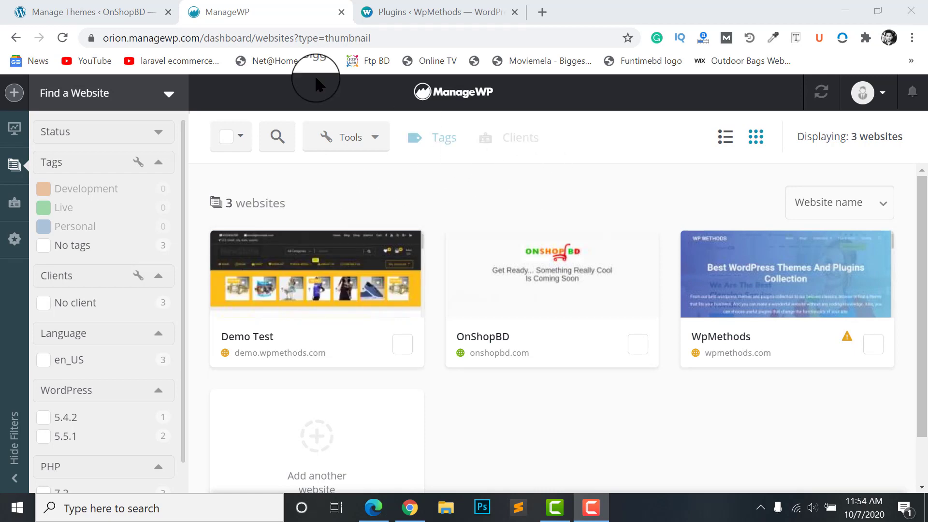
pyautogui.hotkey('alt', 'Tab')
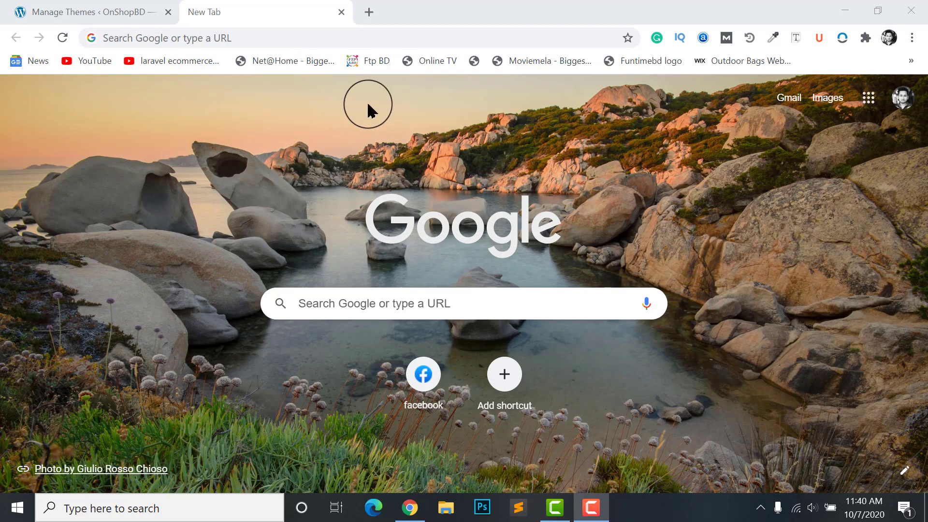
# Load managewp.com in the new tab and scroll through its homepage
pyautogui.click(368, 35)
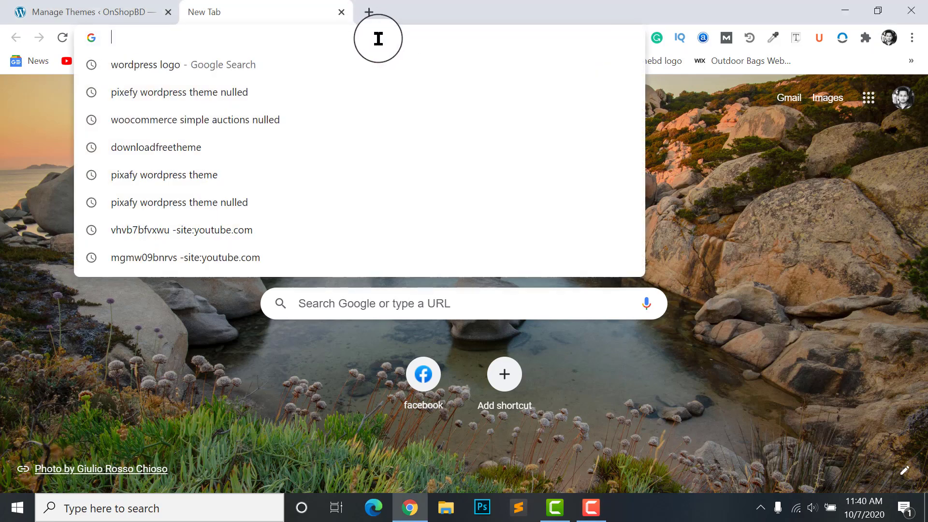
pyautogui.write('managewp.com')
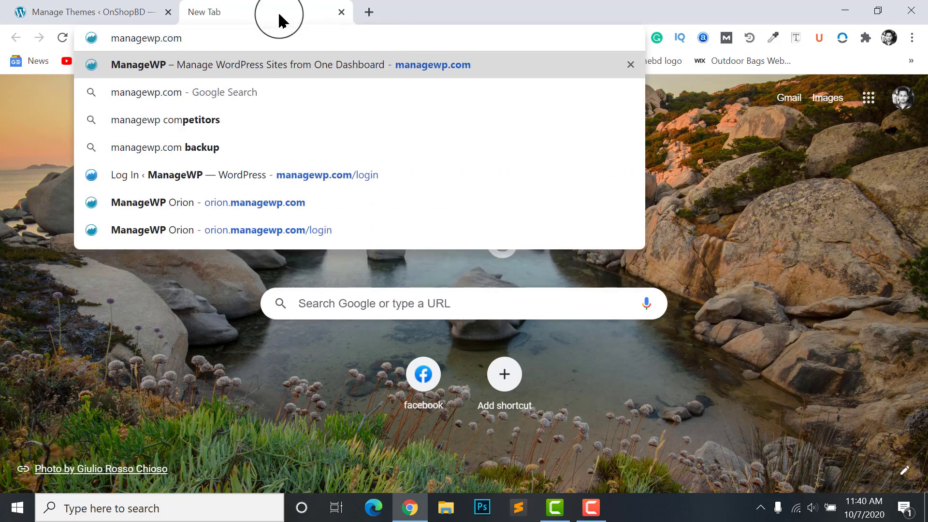
pyautogui.press('Return')
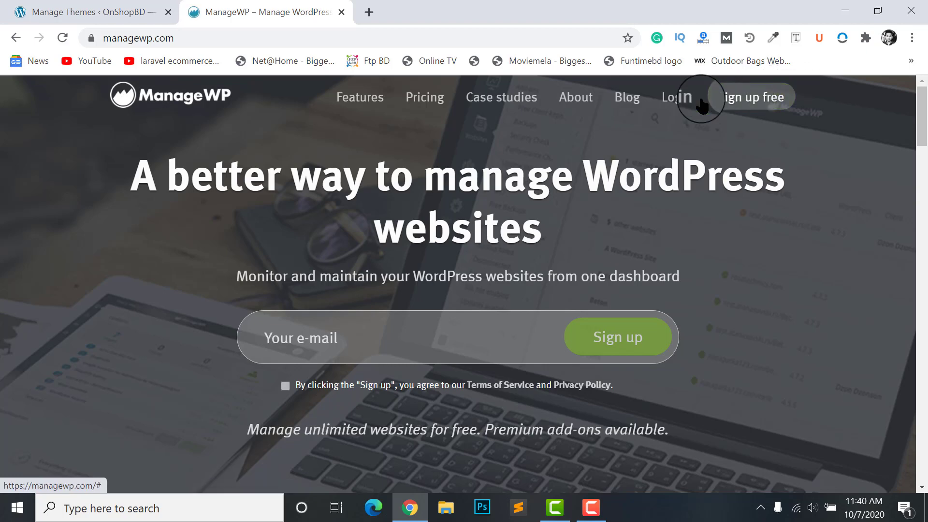
pyautogui.scroll(-4, 493, 266)
pyautogui.scroll(4, 327, 182)
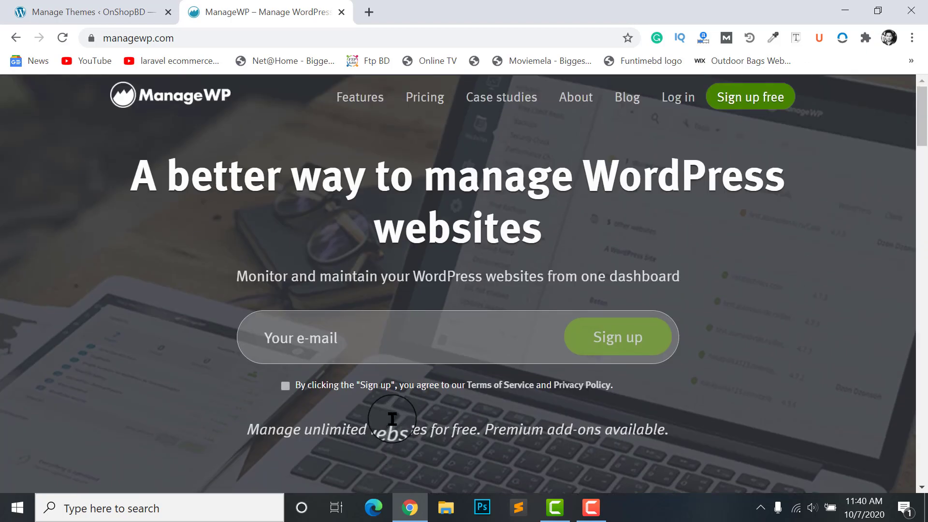
pyautogui.scroll(-7, 621, 363)
pyautogui.scroll(5, 636, 346)
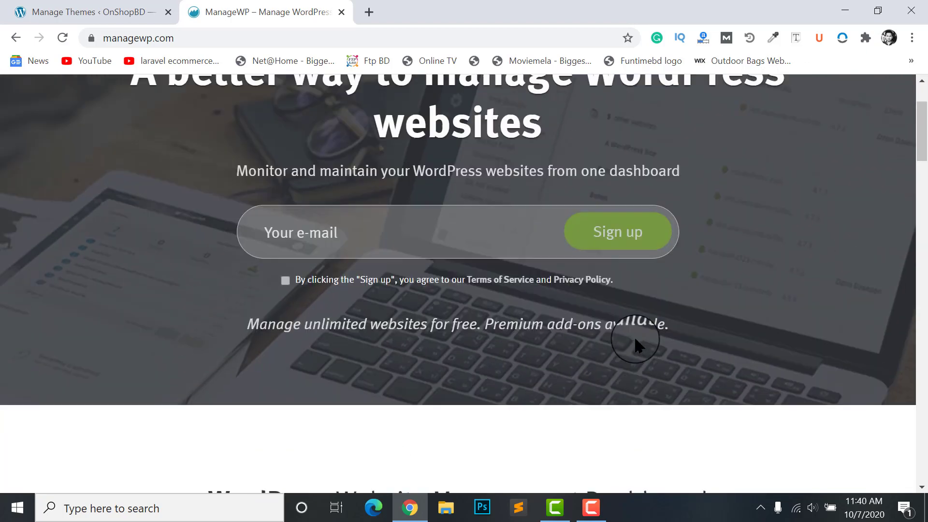
pyautogui.scroll(3, 634, 335)
# Sign up for a free account with a saved autofill e-mail, accepting the terms of service
pyautogui.click(744, 97)
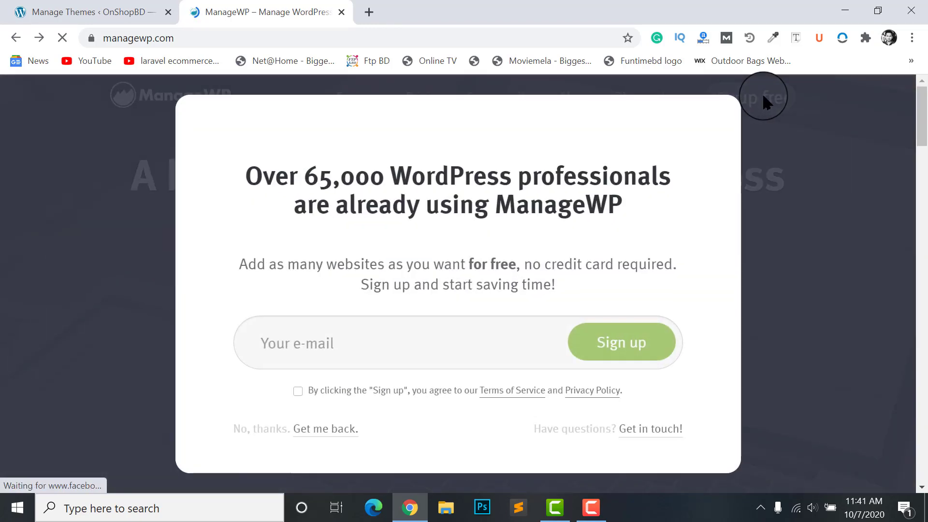
pyautogui.click(495, 342)
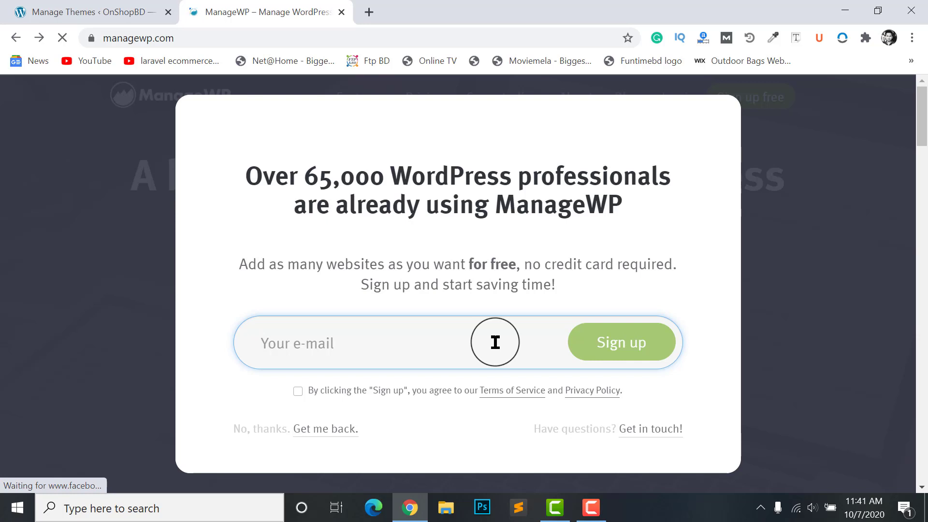
pyautogui.click(342, 373)
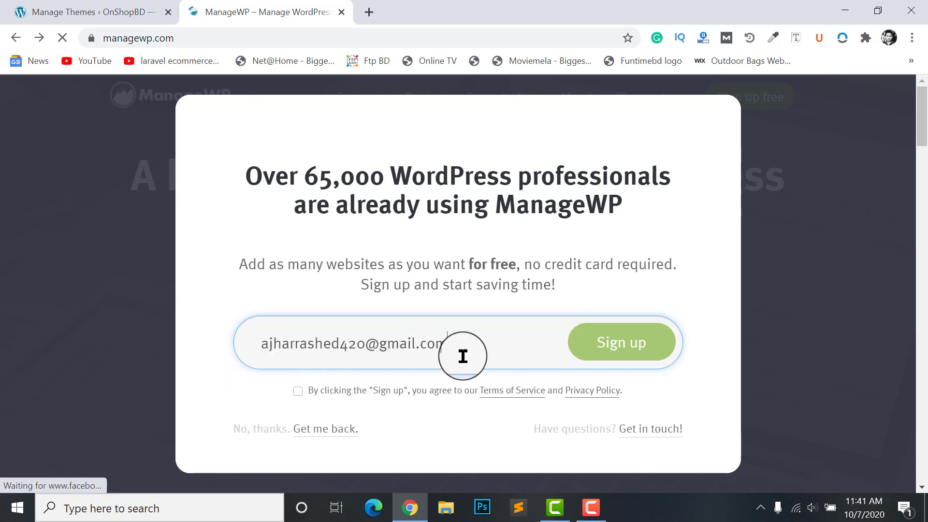
pyautogui.click(314, 345)
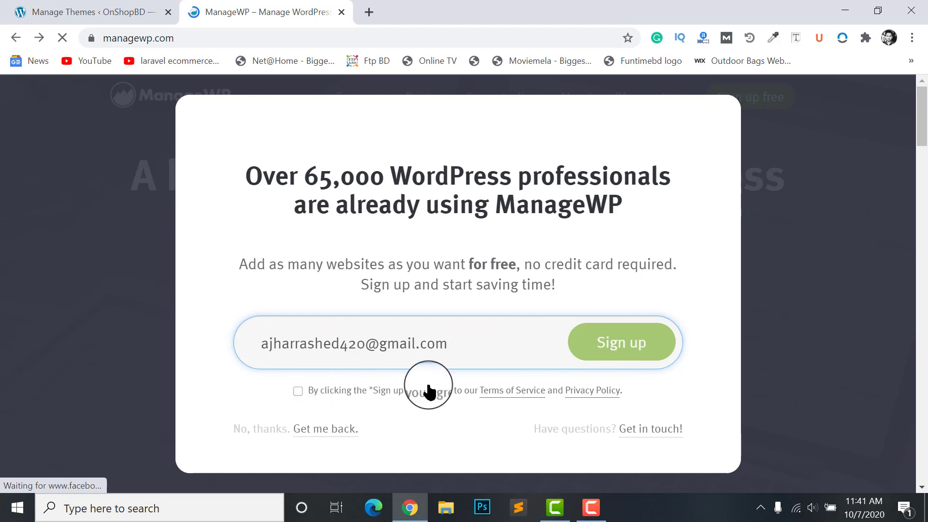
pyautogui.click(298, 392)
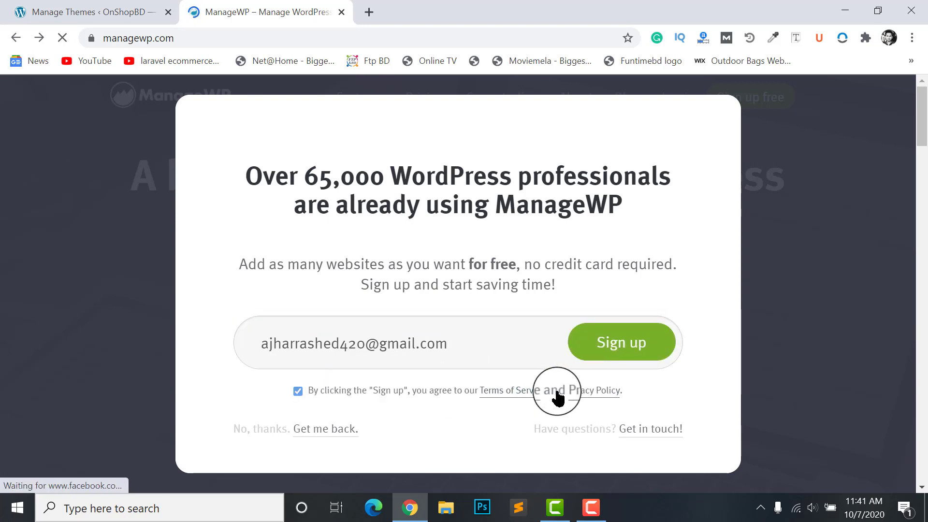
pyautogui.click(633, 346)
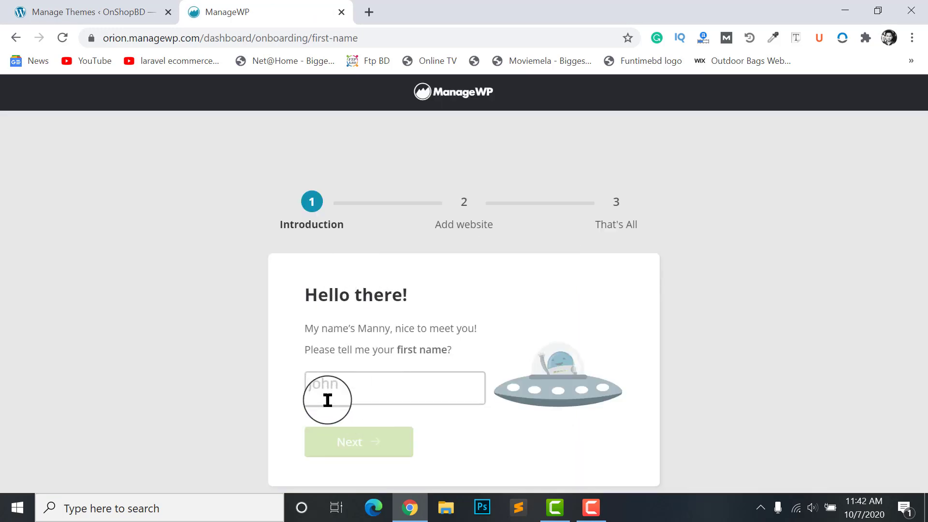
# Enter your first name and last name, then skip website setup to reach the empty dashboard
pyautogui.write('Ajharul')
pyautogui.click(384, 449)
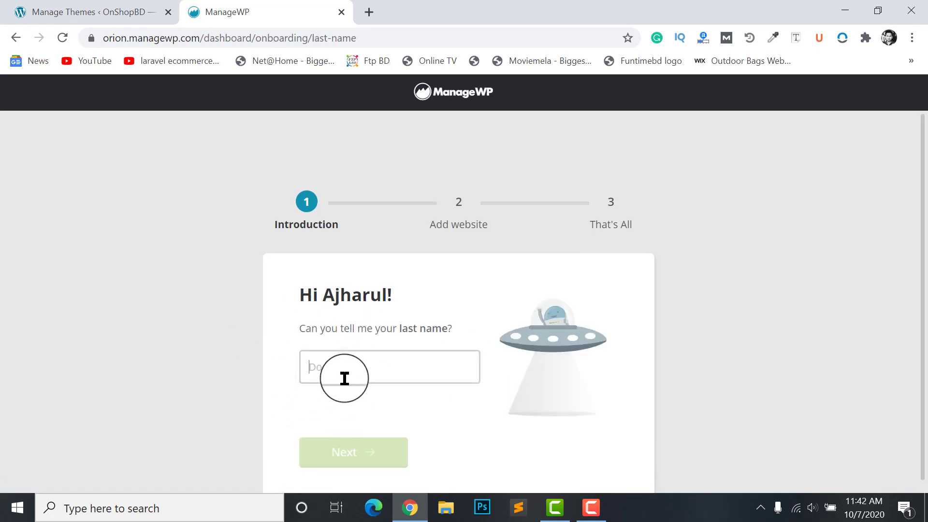
pyautogui.write('Islam')
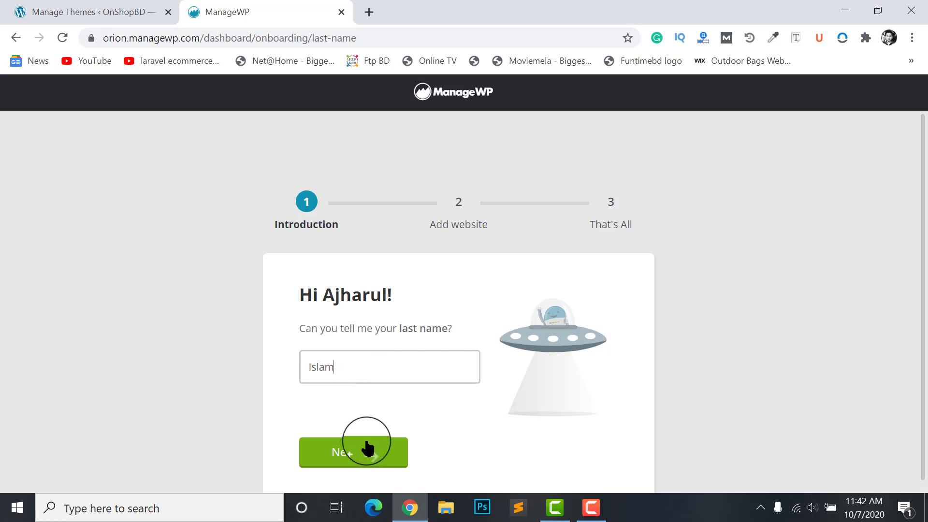
pyautogui.click(367, 448)
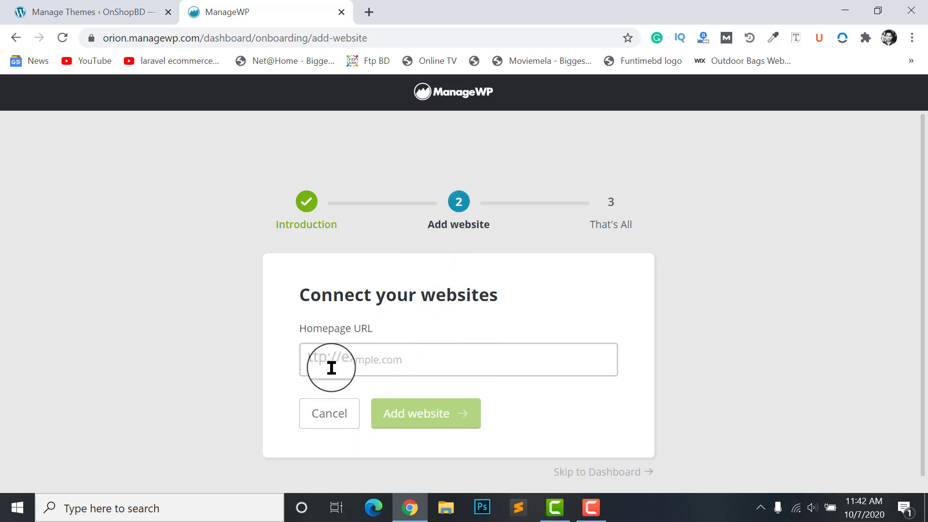
pyautogui.scroll(-1, 491, 435)
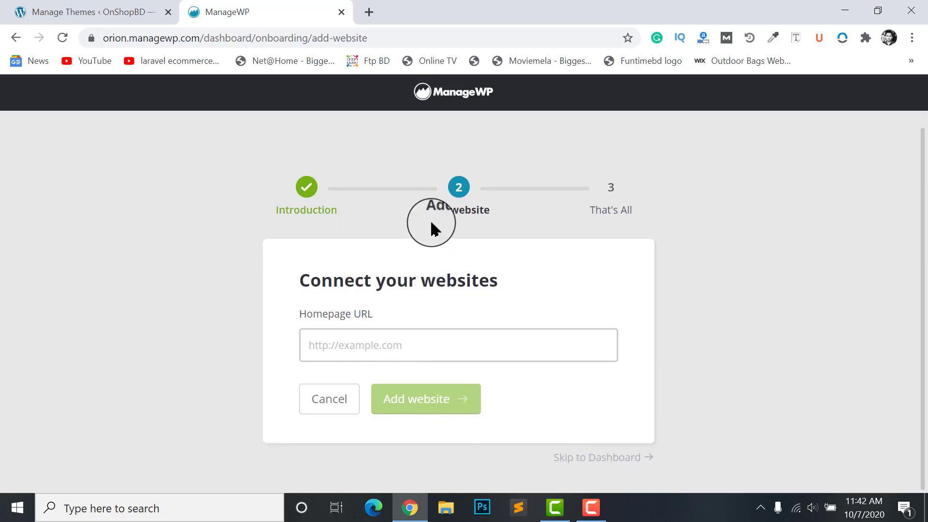
pyautogui.click(607, 456)
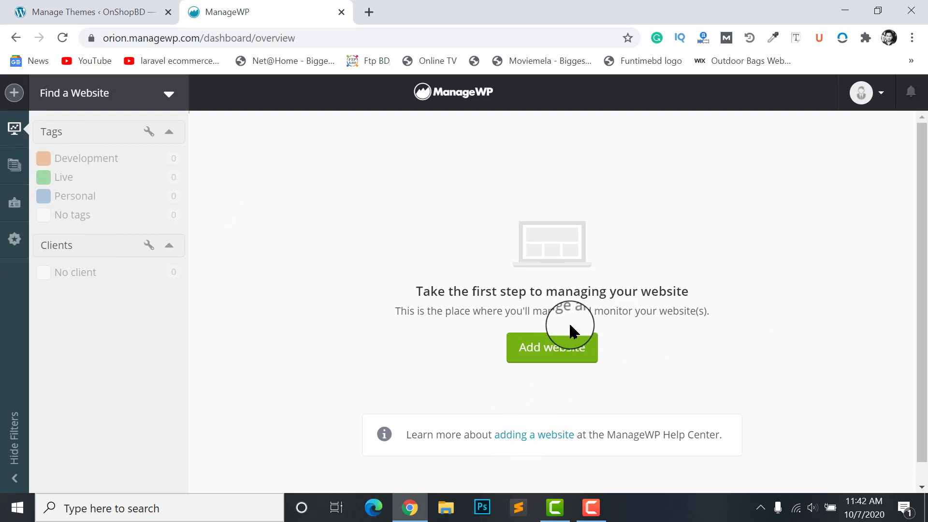
# Start adding a website with the URL wpmethods.com and submit it
pyautogui.click(543, 355)
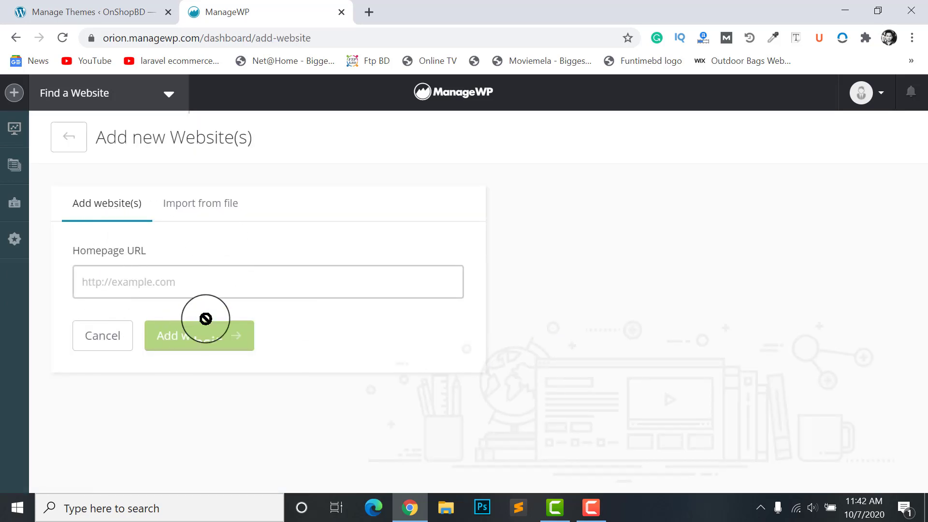
pyautogui.click(134, 282)
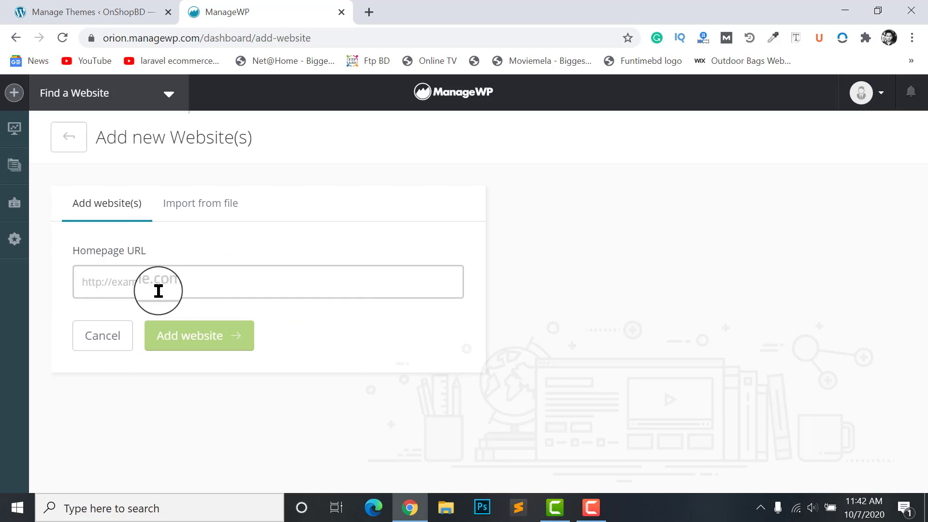
pyautogui.write('wpmethods.com')
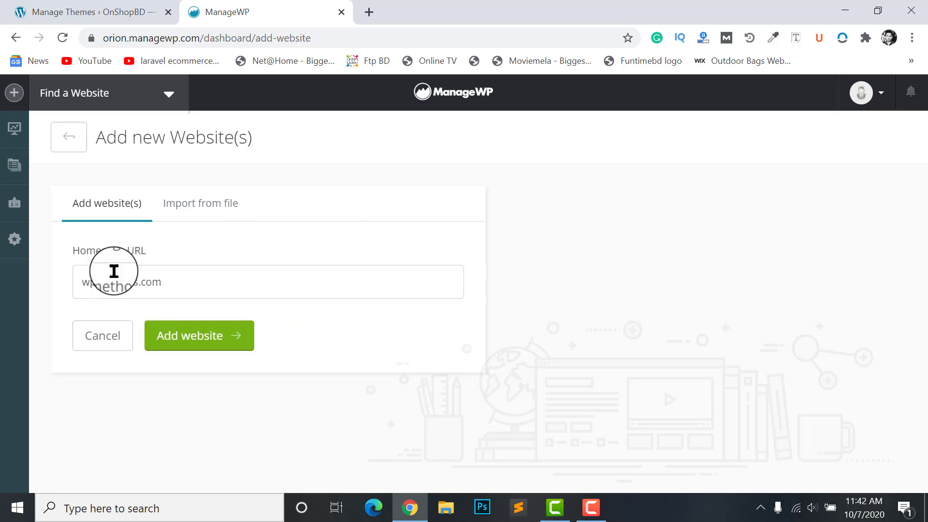
pyautogui.click(92, 287)
pyautogui.click(189, 335)
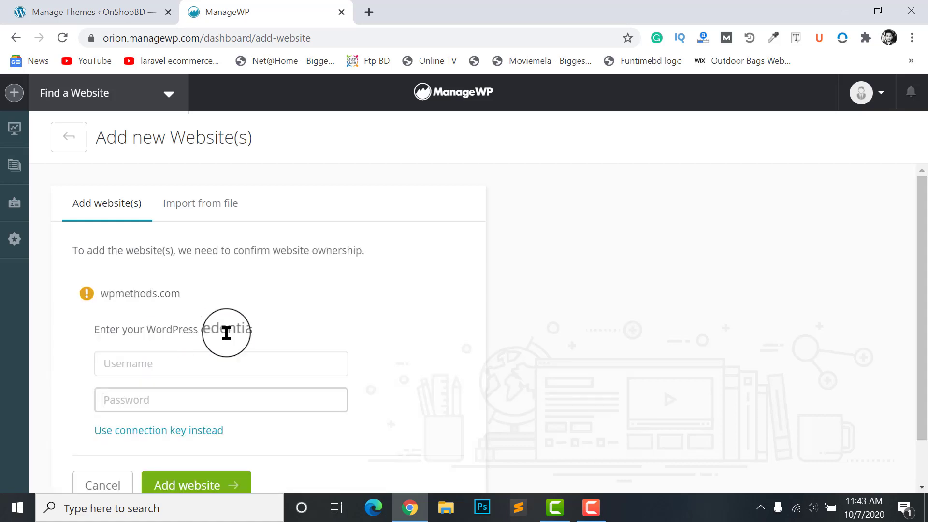
pyautogui.scroll(-1, 100, 300)
pyautogui.scroll(1, 118, 297)
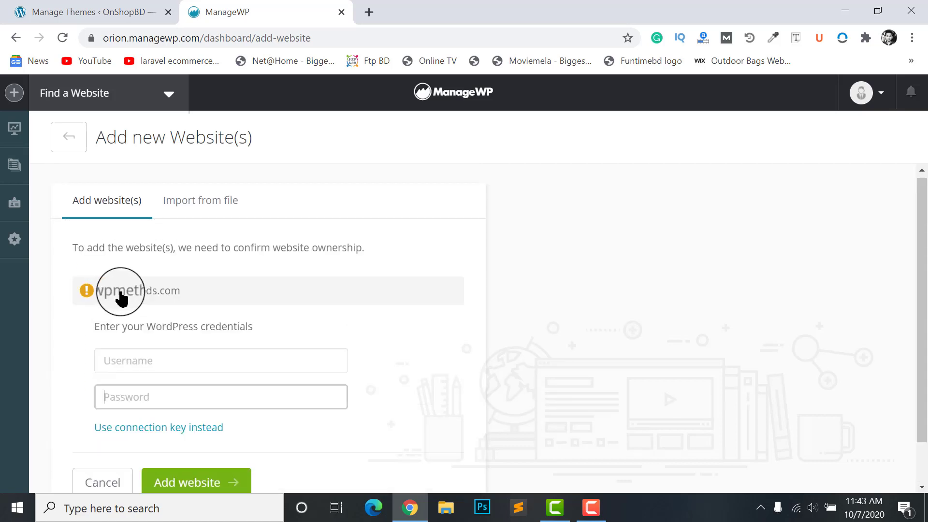
pyautogui.scroll(-1, 126, 323)
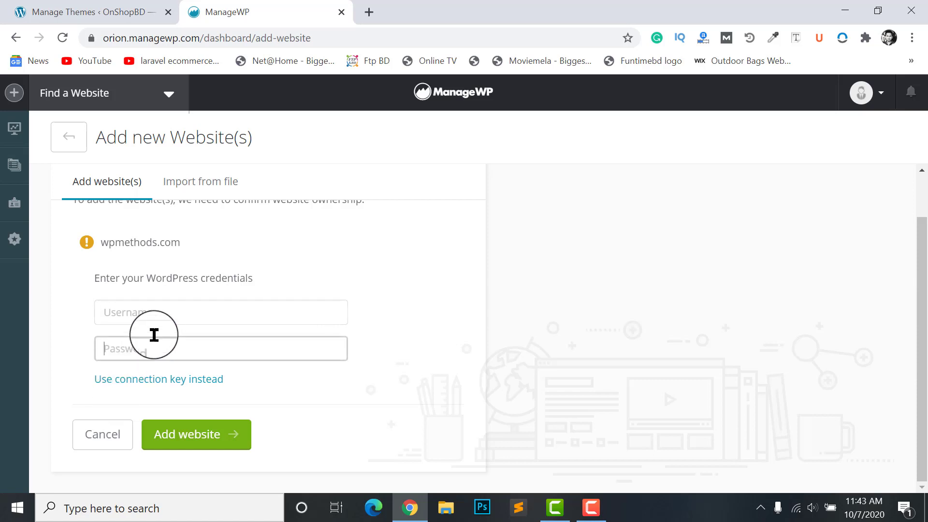
# Switch ownership verification to a connection key and focus the key field
pyautogui.click(151, 346)
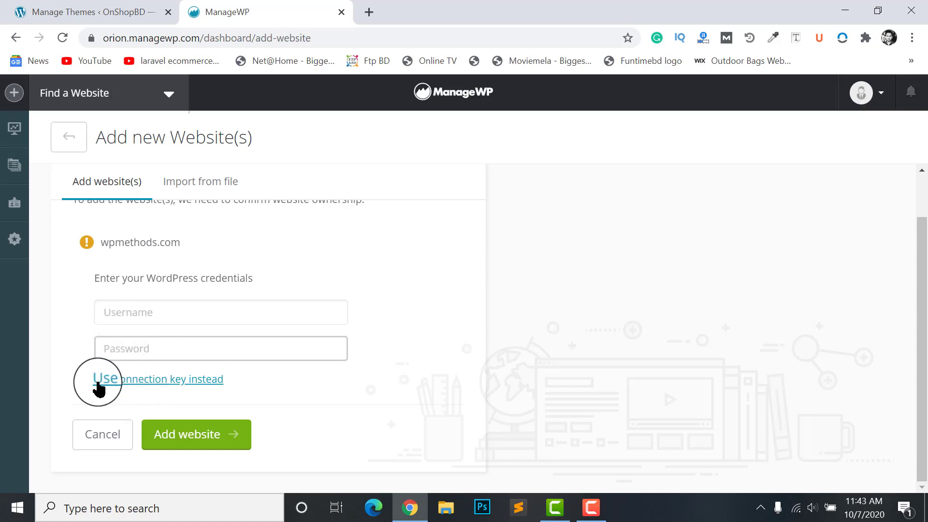
pyautogui.click(137, 381)
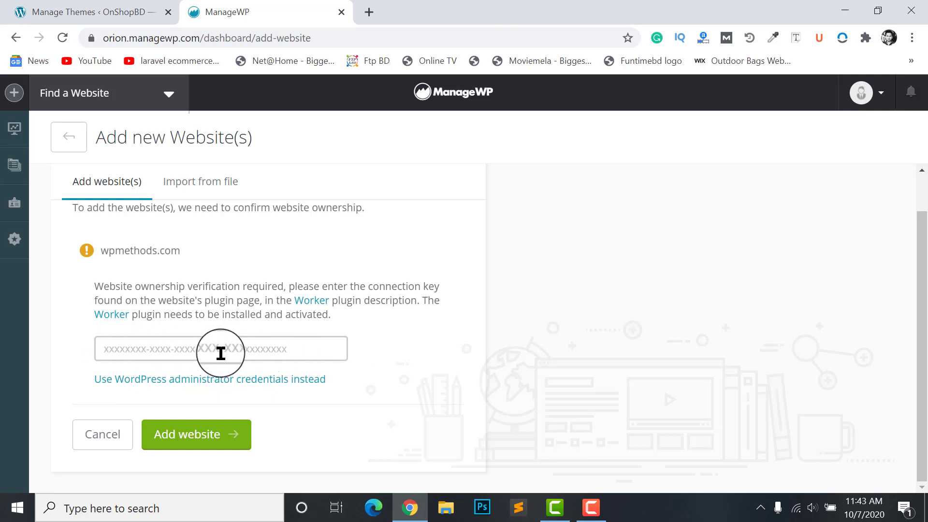
pyautogui.doubleClick(392, 286)
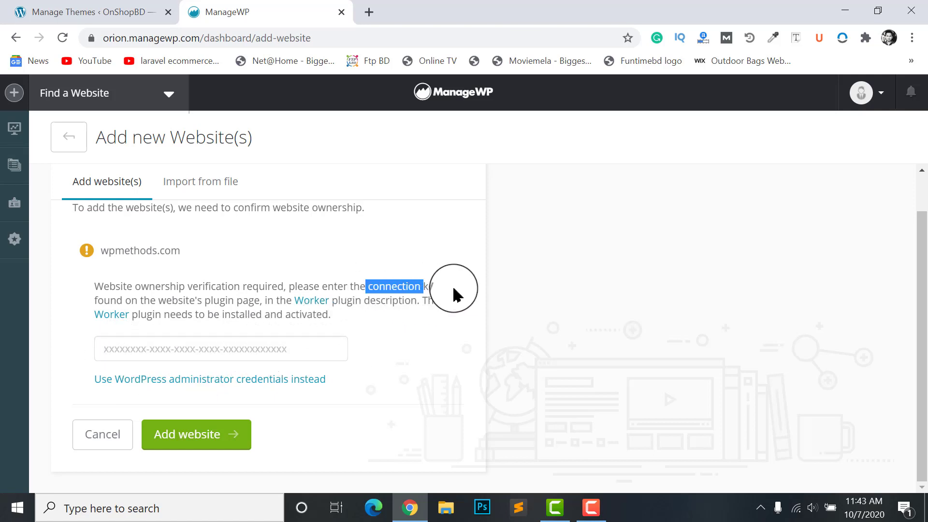
pyautogui.click(151, 350)
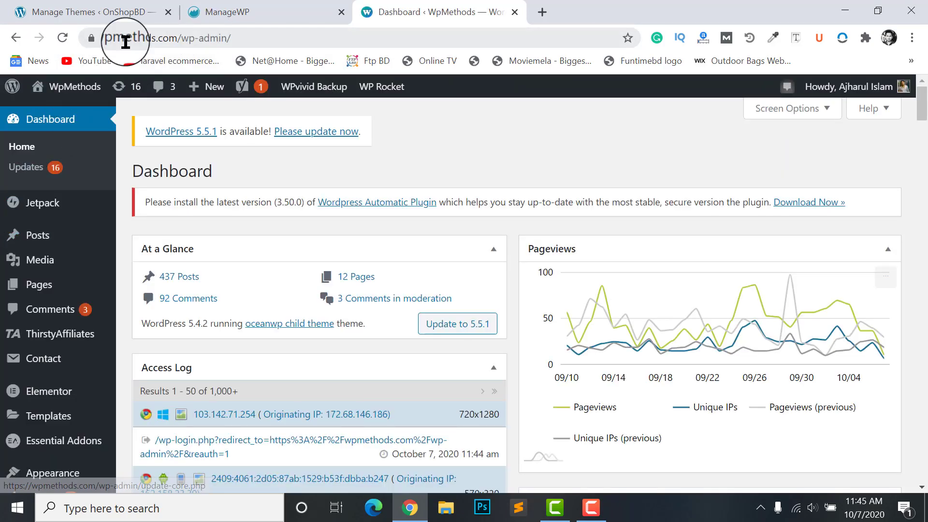
# Open the Add New Plugins page on the WpMethods WordPress dashboard
pyautogui.click(186, 12)
pyautogui.click(392, 11)
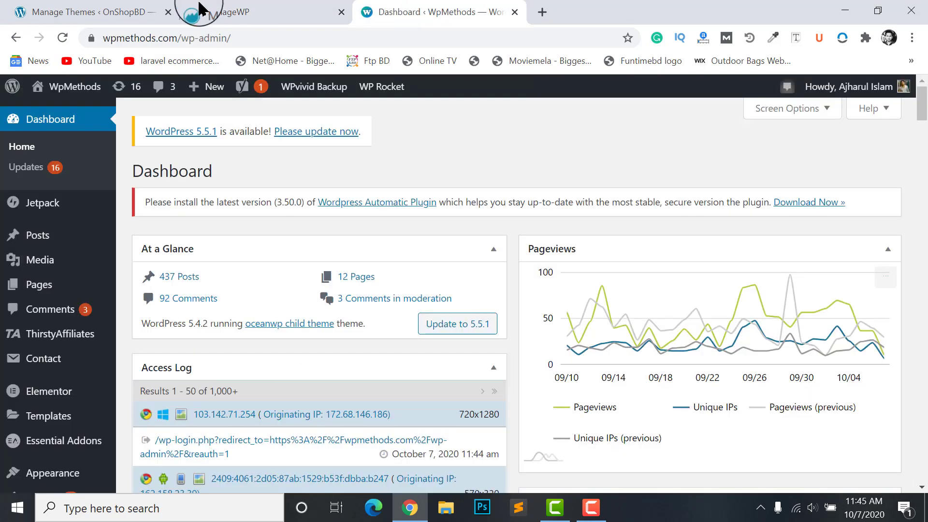
pyautogui.scroll(-1, 23, 300)
pyautogui.scroll(-4, 24, 301)
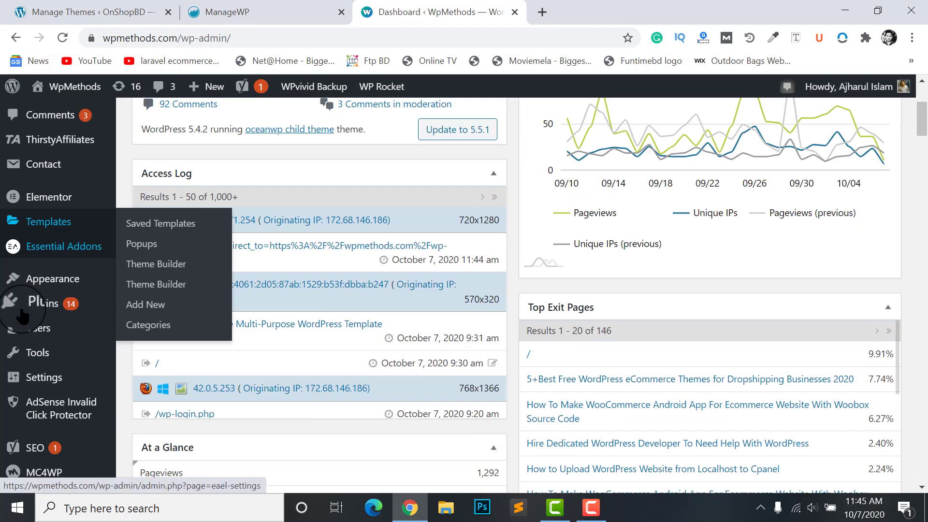
pyautogui.moveTo(44, 280)
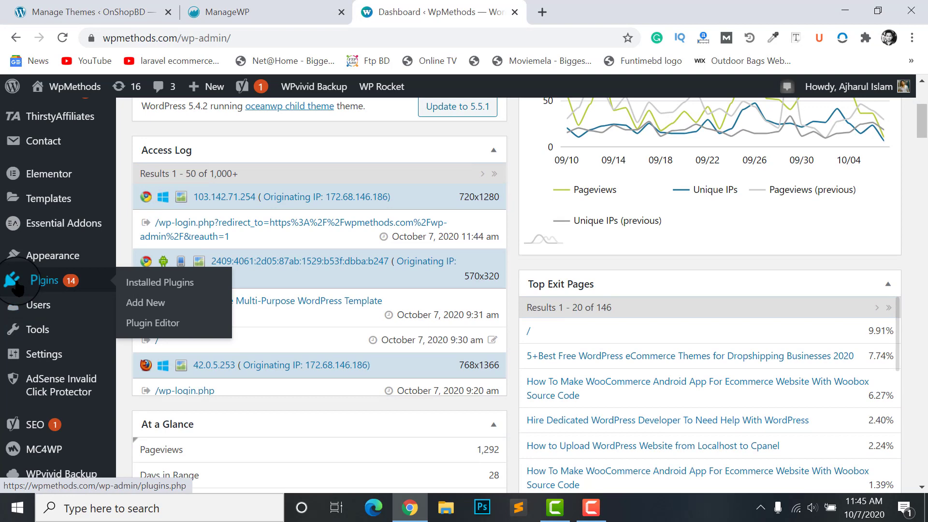
pyautogui.click(140, 304)
pyautogui.click(266, 8)
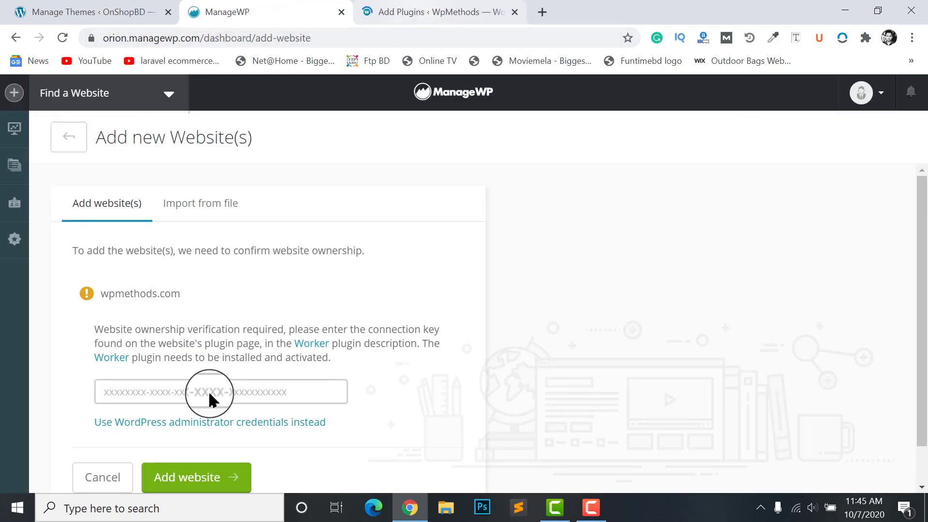
pyautogui.click(294, 399)
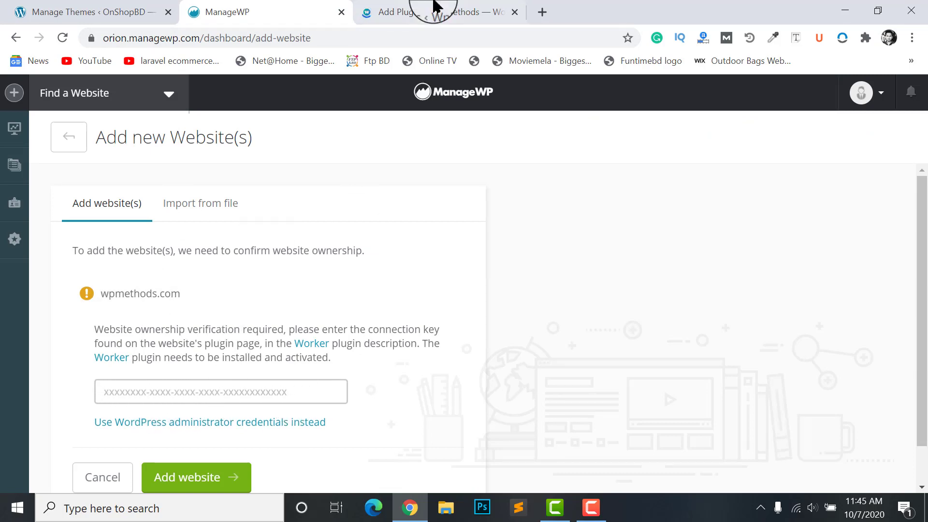
pyautogui.click(425, 8)
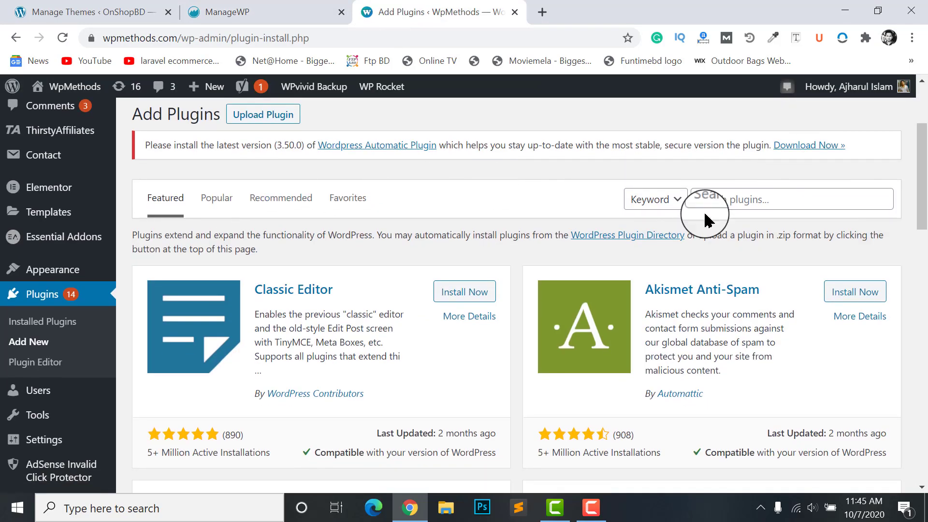
# Search for managewp, then install and activate the ManageWP Worker plugin
pyautogui.click(744, 205)
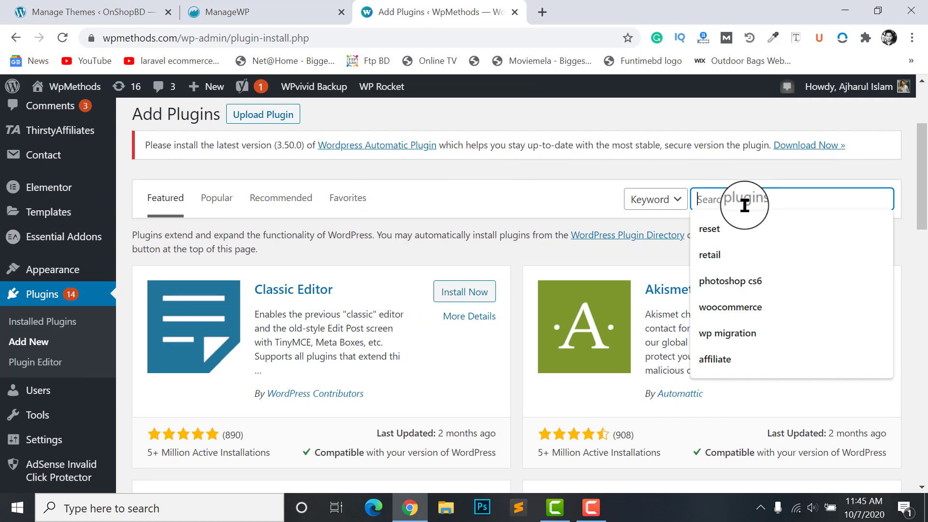
pyautogui.write('managewp')
pyautogui.scroll(-1, 255, 242)
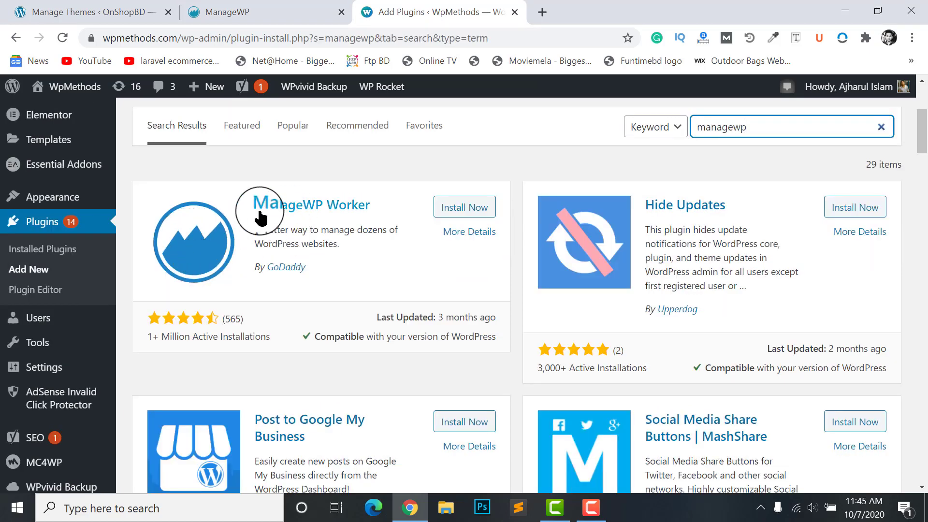
pyautogui.click(463, 207)
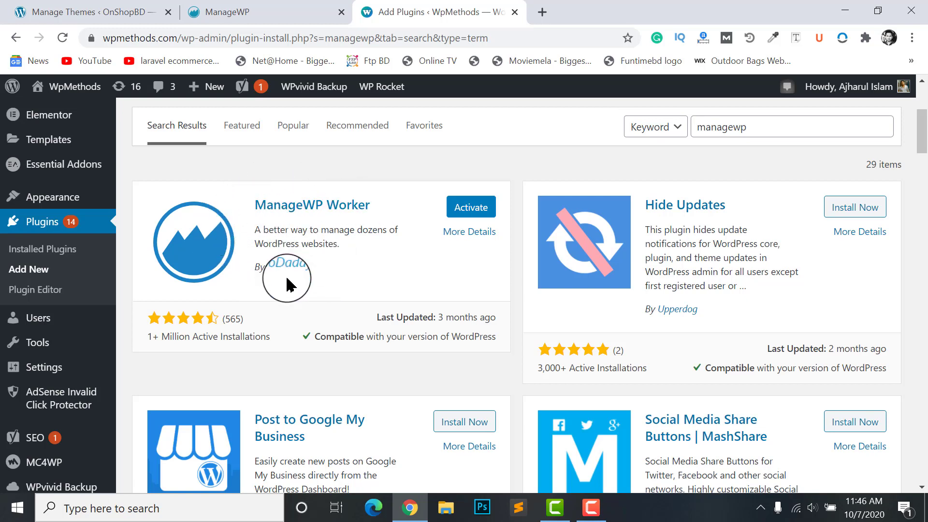
pyautogui.click(463, 208)
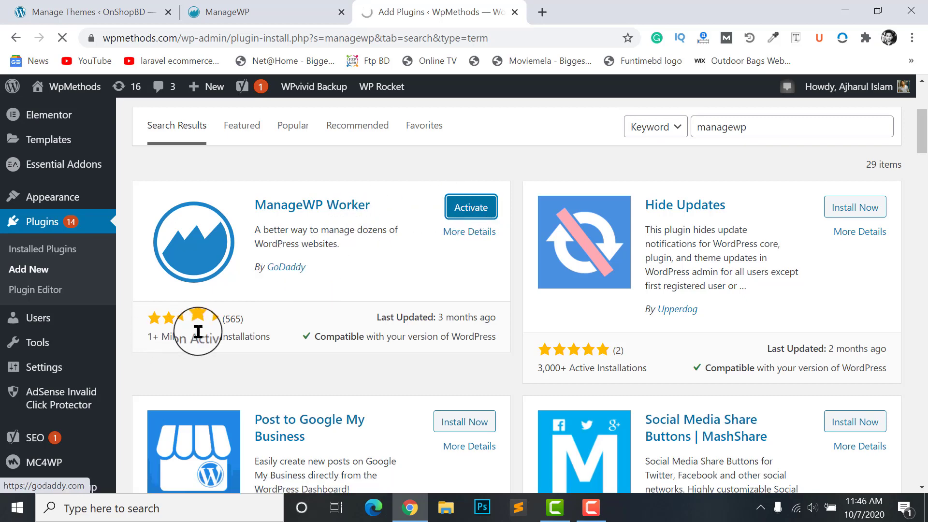
pyautogui.moveTo(152, 336); pyautogui.dragTo(235, 333)
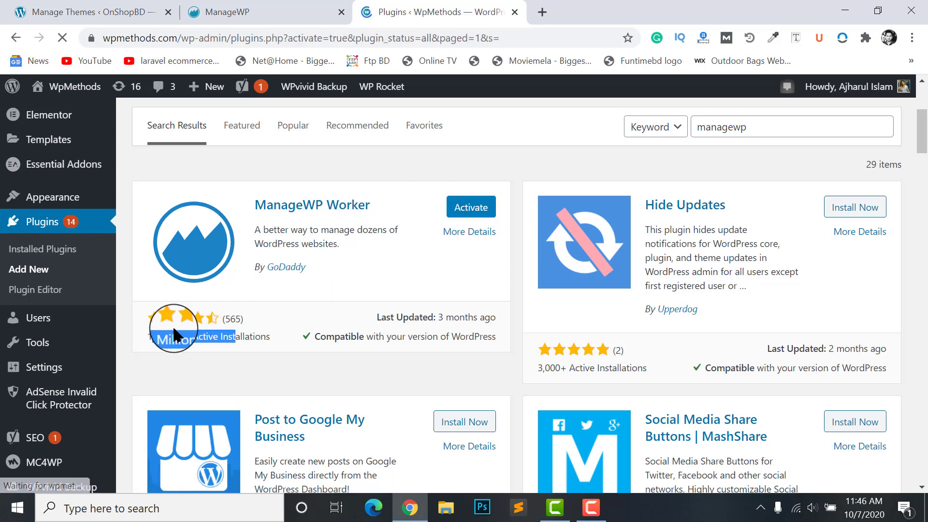
# Copy the Worker plugin's connection key and paste it into ManageWP's verification field
pyautogui.scroll(-15, 268, 309)
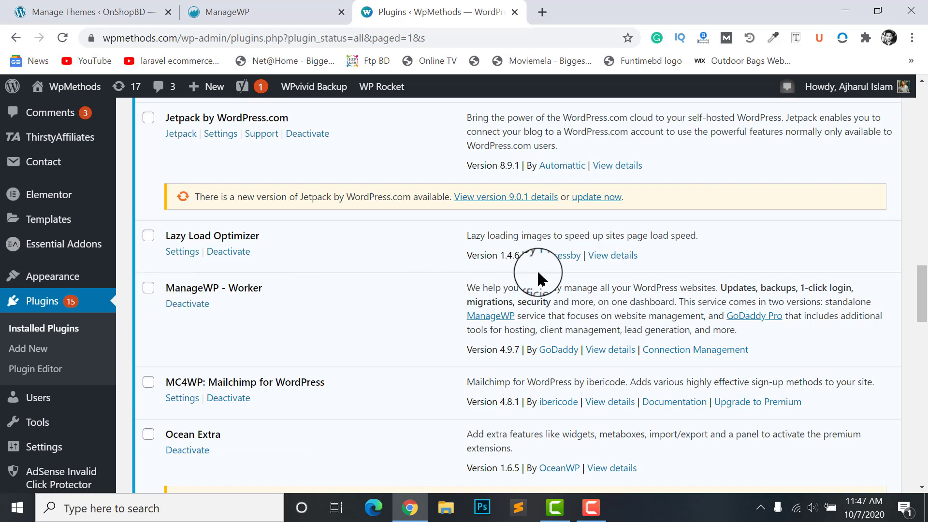
pyautogui.scroll(-1, 676, 294)
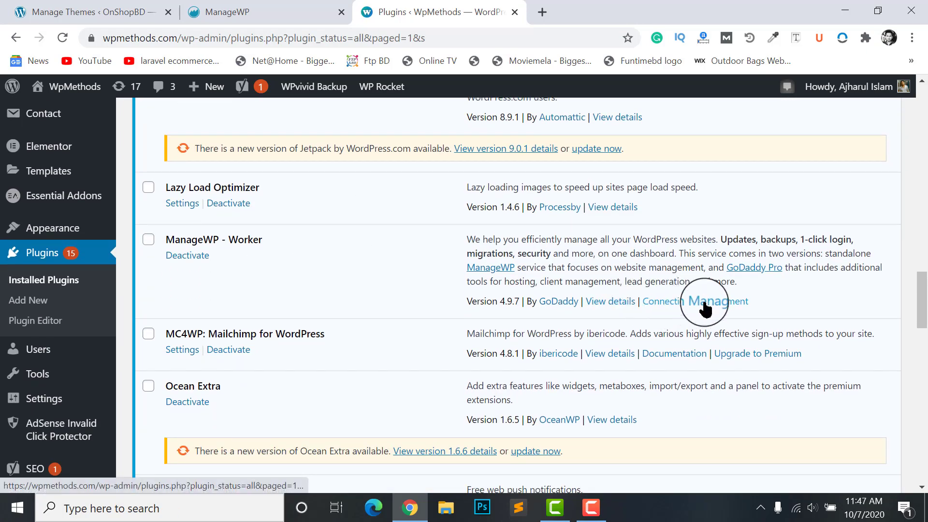
pyautogui.click(705, 302)
pyautogui.scroll(-2, 435, 218)
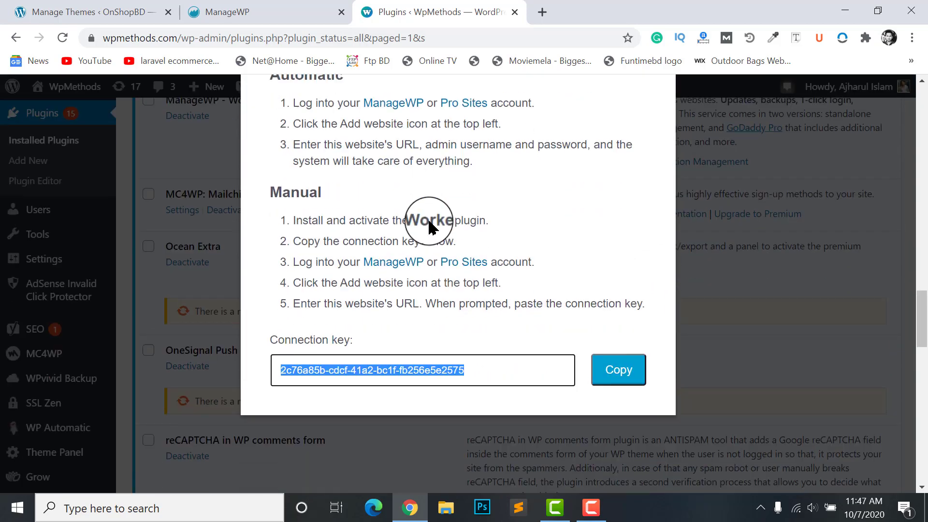
pyautogui.scroll(1, 296, 234)
pyautogui.scroll(-3, 338, 327)
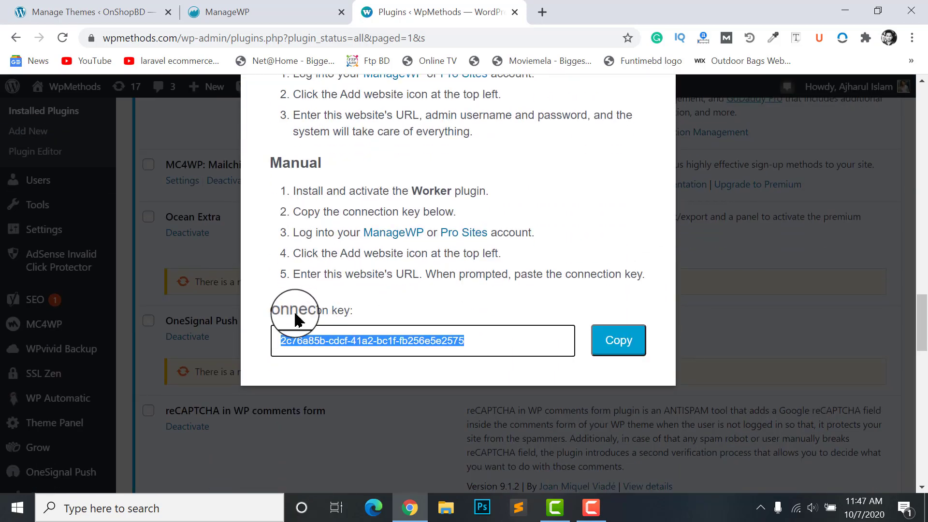
pyautogui.click(624, 340)
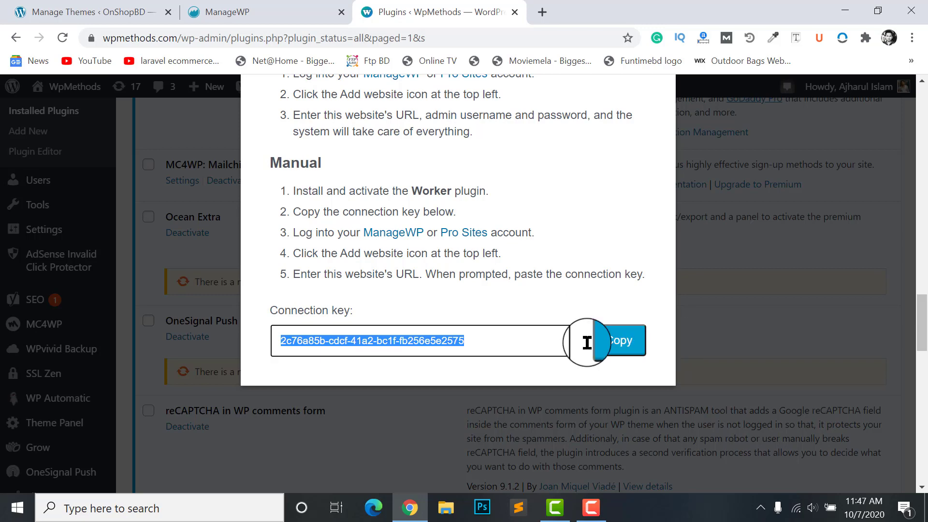
pyautogui.click(240, 6)
pyautogui.click(154, 351)
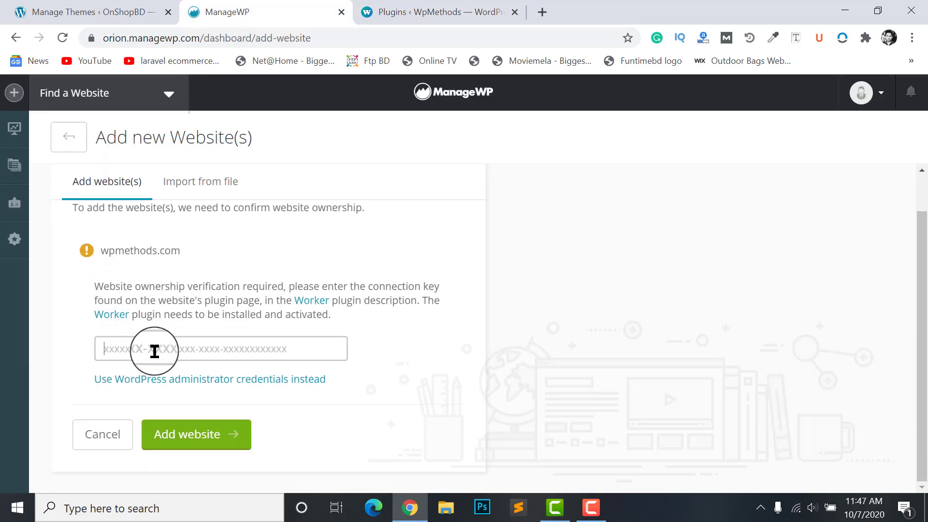
pyautogui.hotkey('ctrl', 'v')
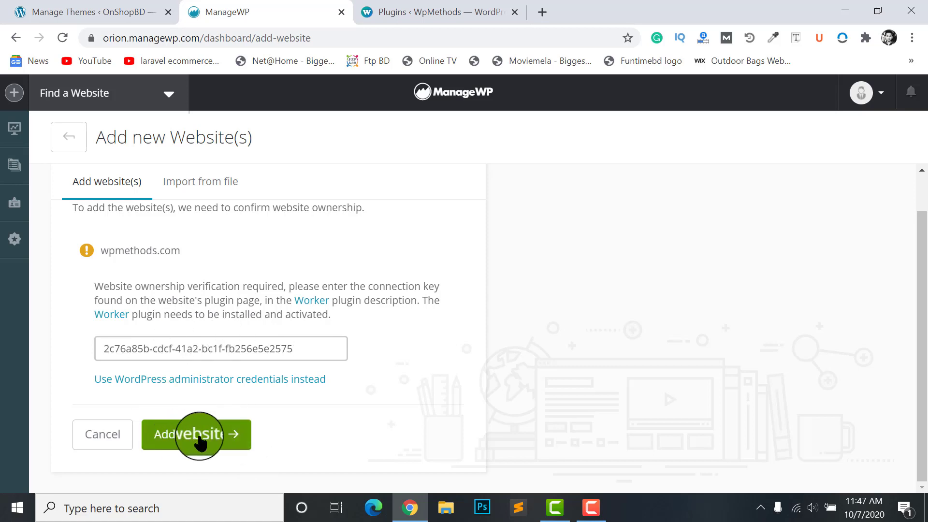
# Submit wpmethods.com with its connection key and open the WpMethods site dashboard
pyautogui.click(199, 439)
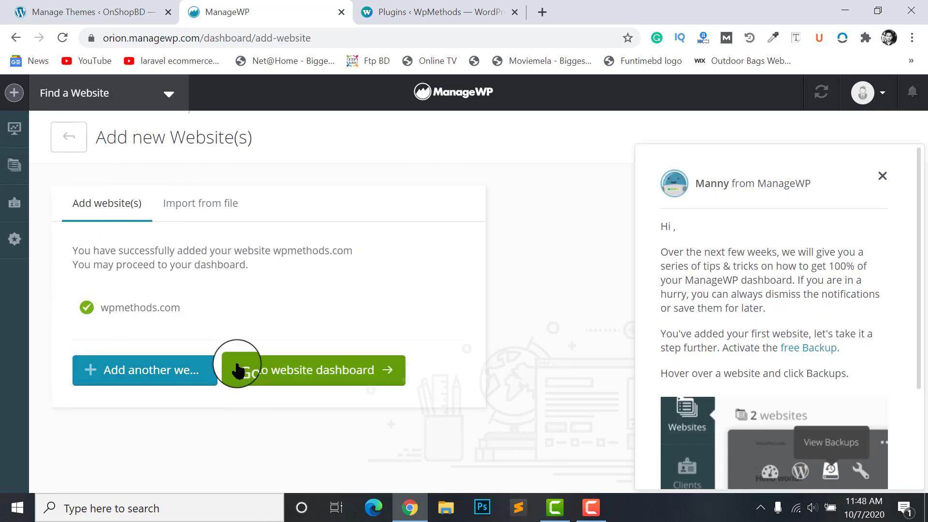
pyautogui.click(338, 373)
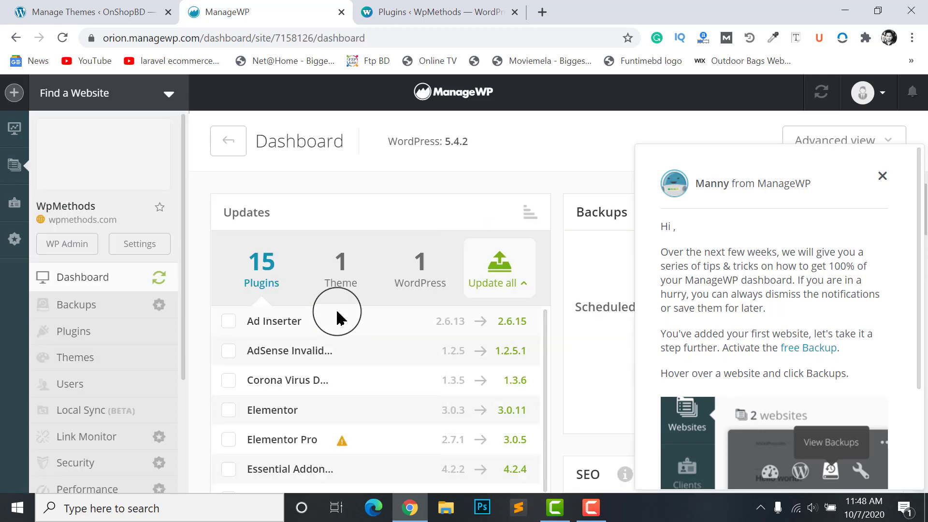
# Close the Manny tips popup, look over the WpMethods dashboard, and return to the Websites overview
pyautogui.click(883, 183)
pyautogui.scroll(-2, 339, 217)
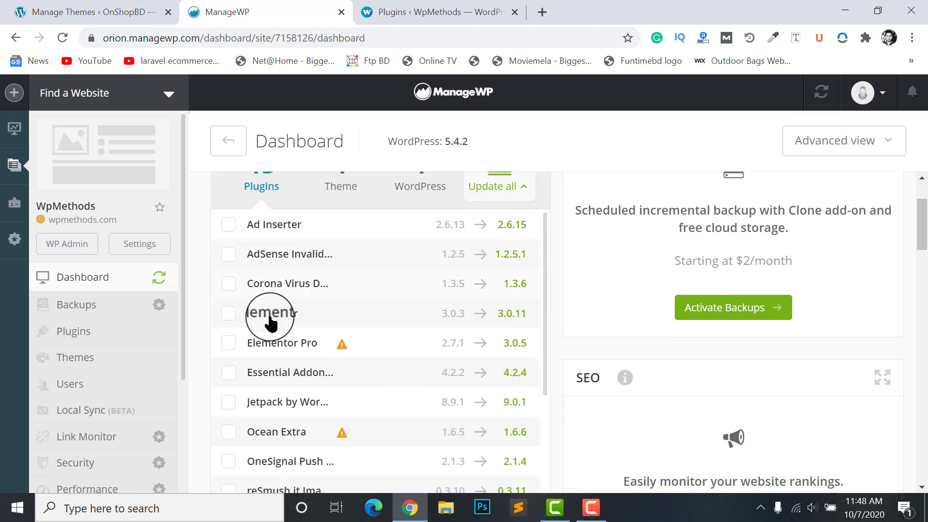
pyautogui.scroll(-2, 271, 319)
pyautogui.scroll(2, 310, 404)
pyautogui.scroll(-2, 280, 238)
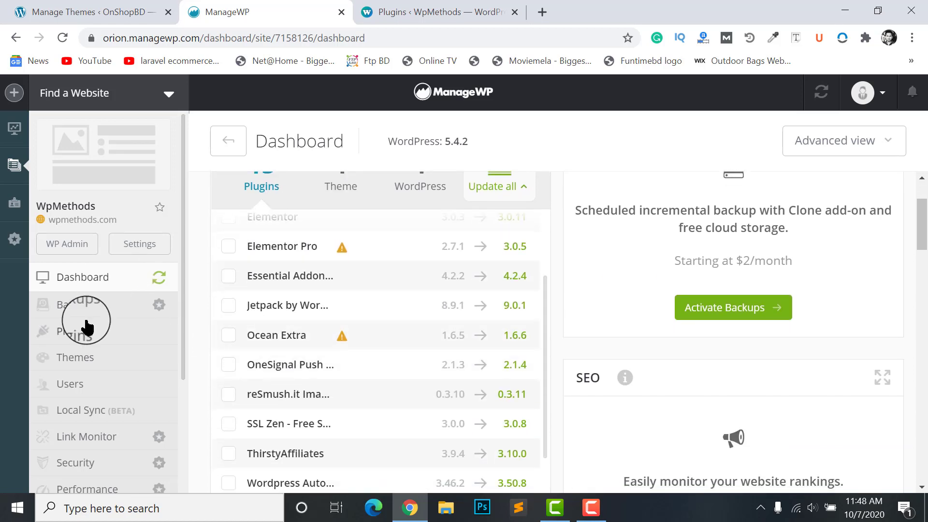
pyautogui.scroll(-3, 96, 386)
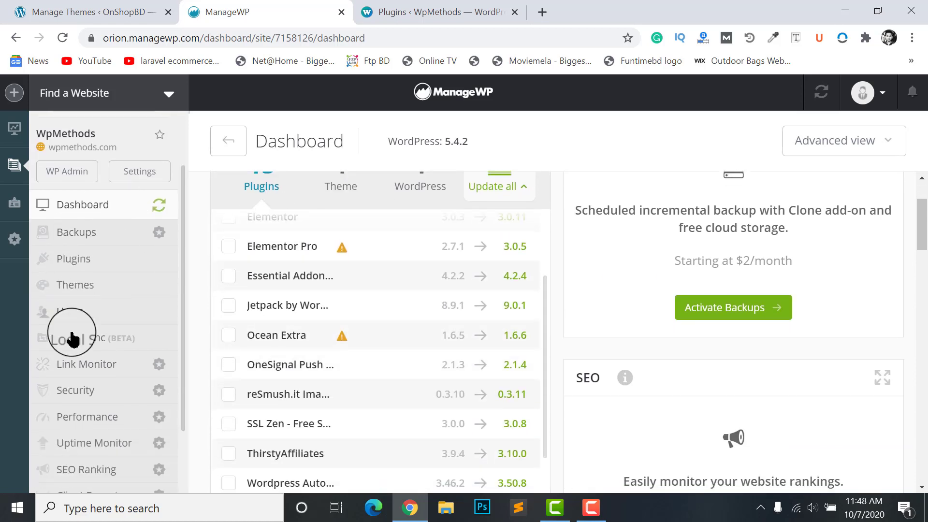
pyautogui.scroll(3, 109, 386)
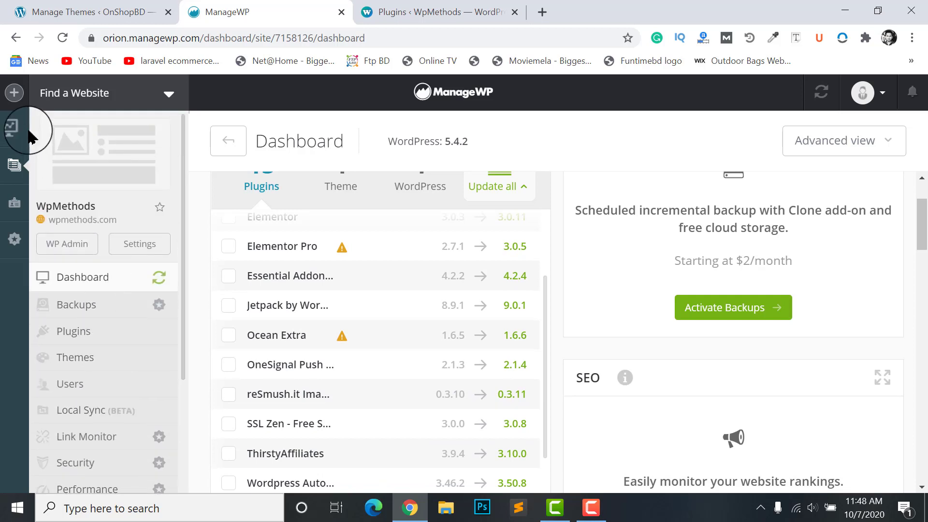
pyautogui.click(450, 94)
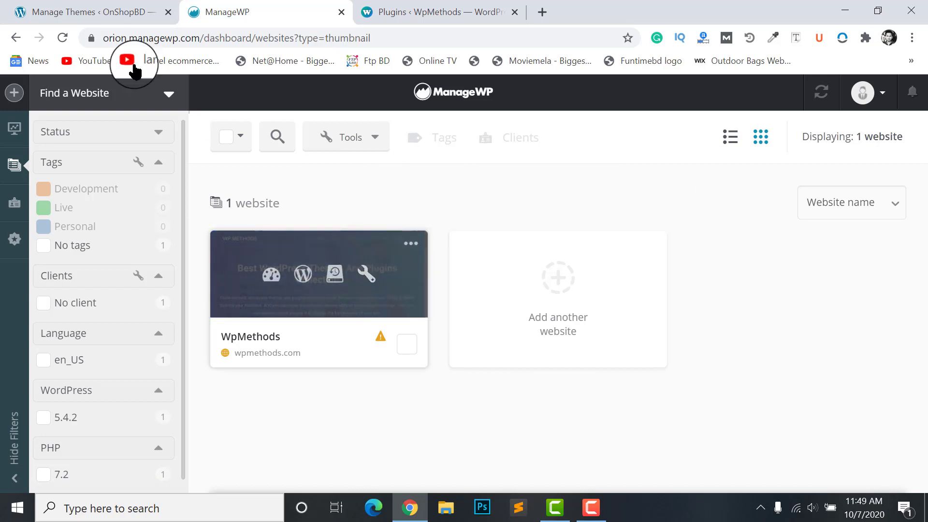
# Choose Add website from the + menu to reach the URL entry form
pyautogui.click(13, 99)
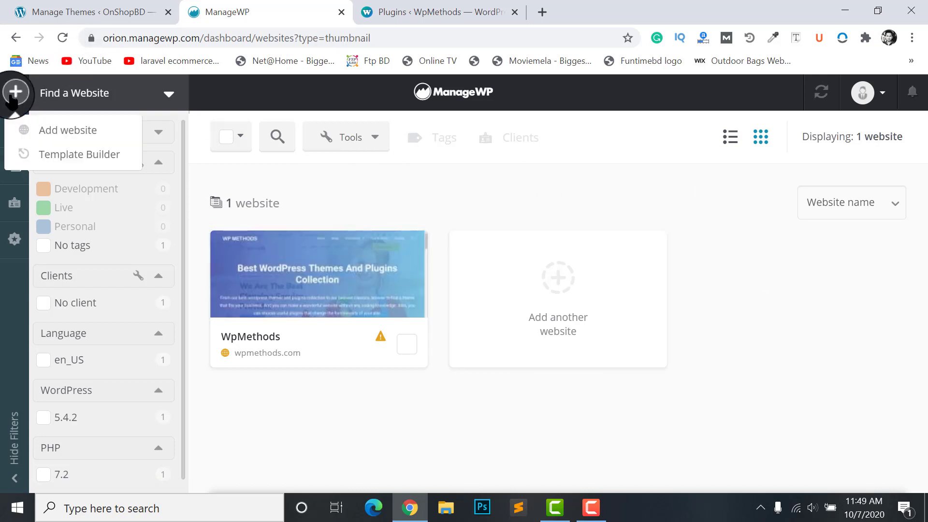
pyautogui.click(55, 131)
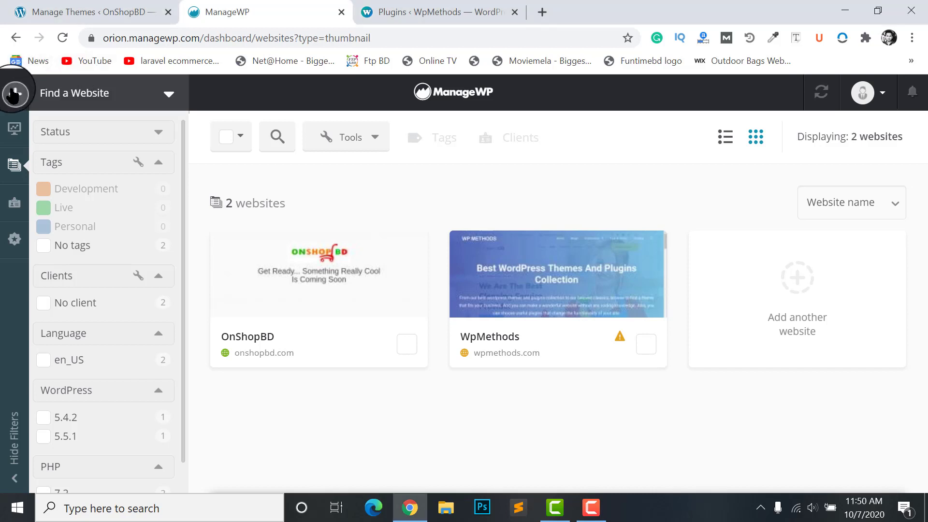
pyautogui.click(14, 94)
pyautogui.click(48, 130)
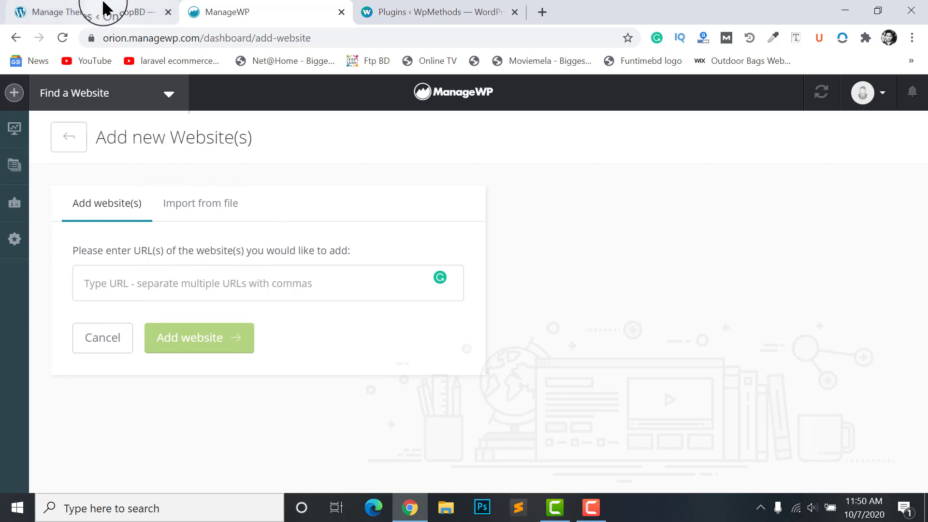
# Submit demo.wpmethods.com as the new website URL on ManageWP's add-website page
pyautogui.click(104, 7)
pyautogui.click(232, 7)
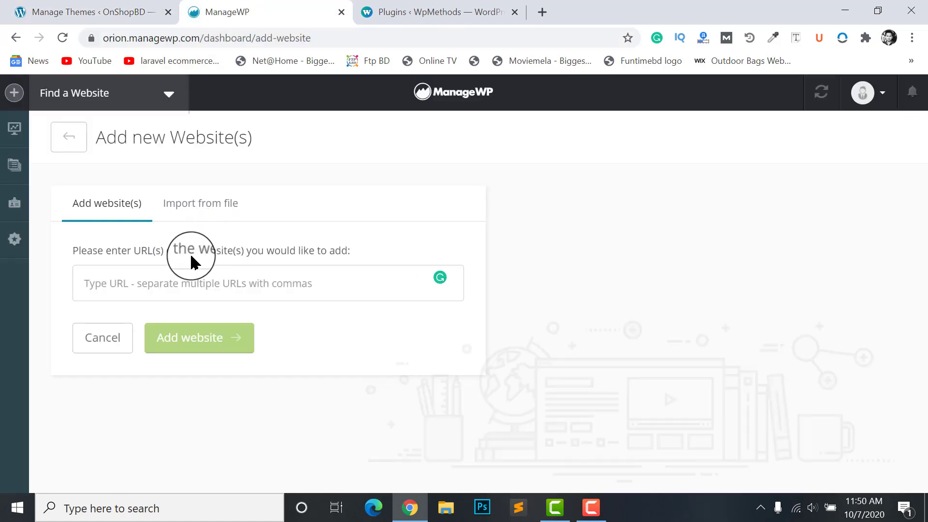
pyautogui.click(139, 292)
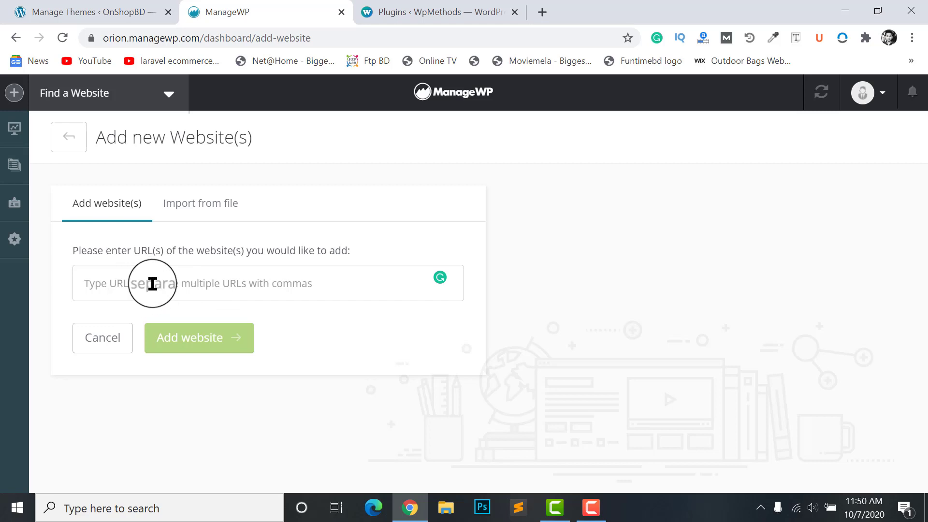
pyautogui.write('demo.wpmethods.com')
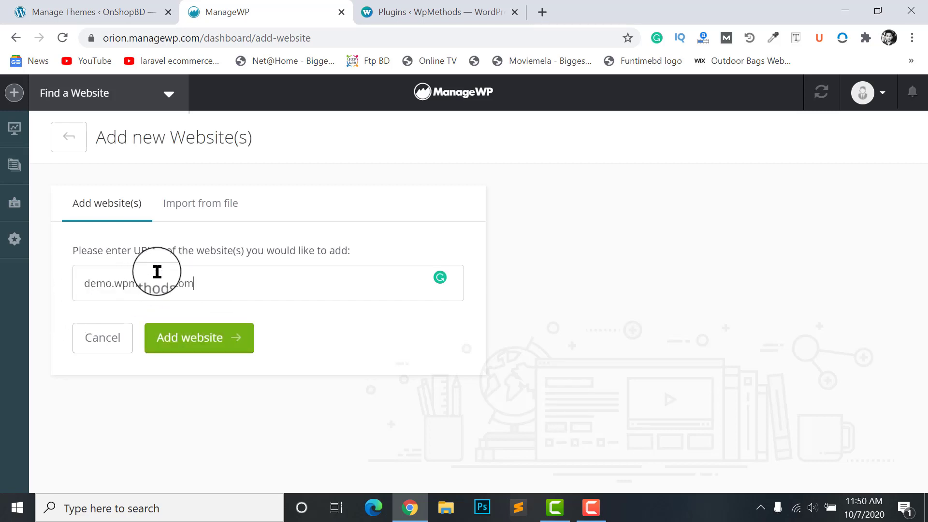
pyautogui.click(193, 344)
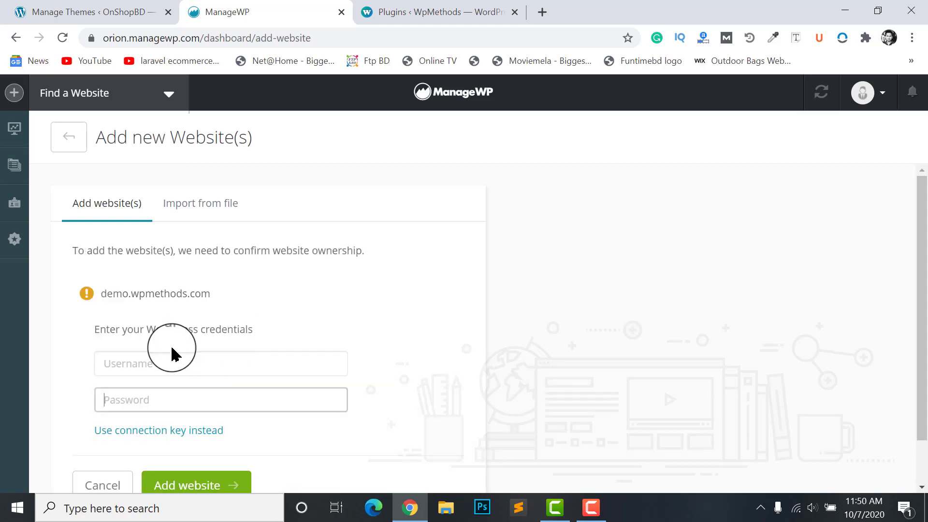
pyautogui.scroll(-1, 169, 353)
# Enter the WordPress admin username and password and submit them to add the site
pyautogui.click(126, 314)
pyautogui.write('admin')
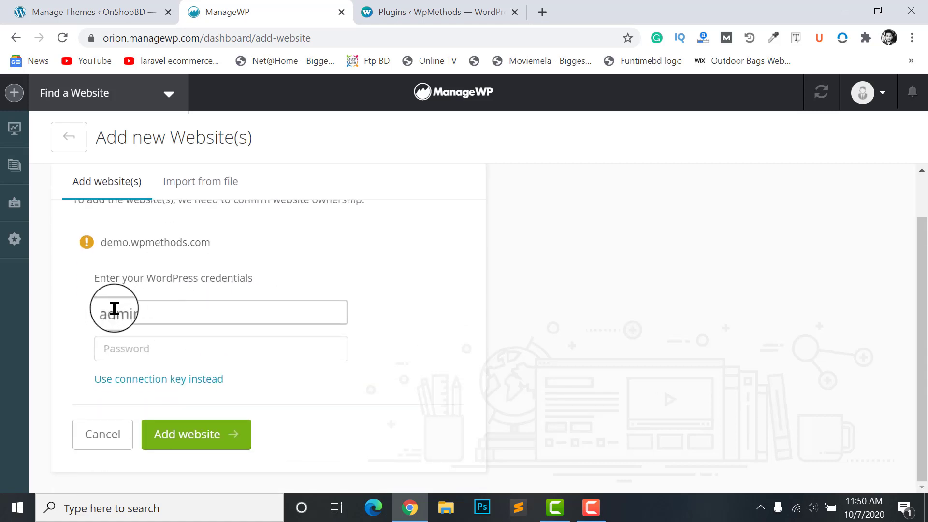
pyautogui.click(119, 338)
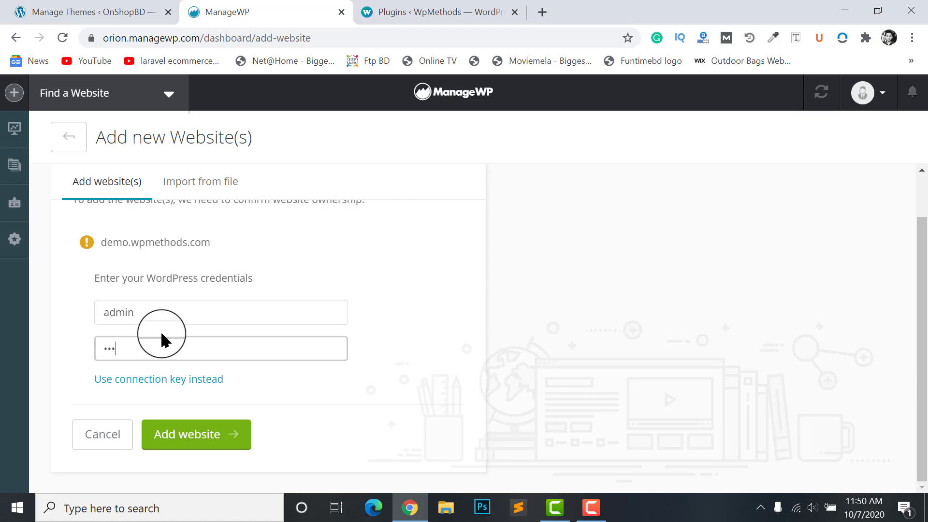
pyautogui.press('Return')
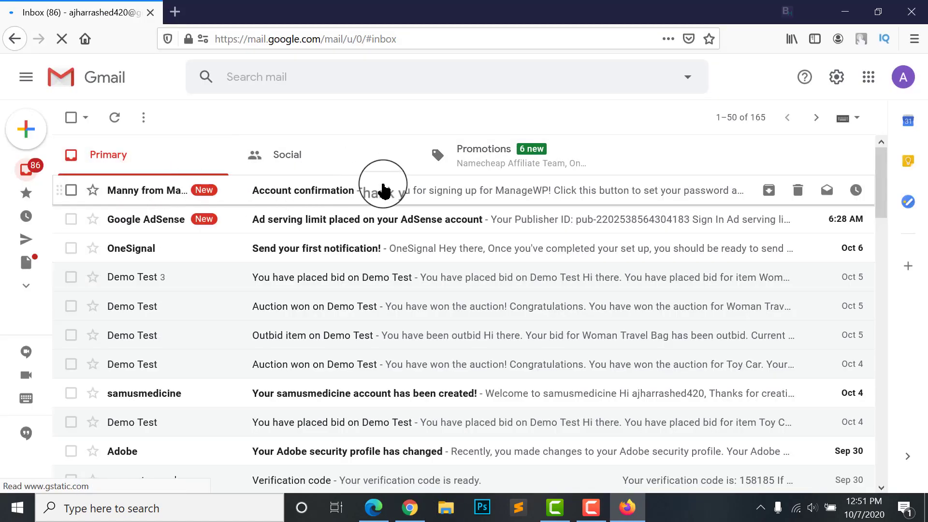
# Confirm signup from ManageWP's Account confirmation e-mail and switch to the Reset Password tab
pyautogui.click(303, 191)
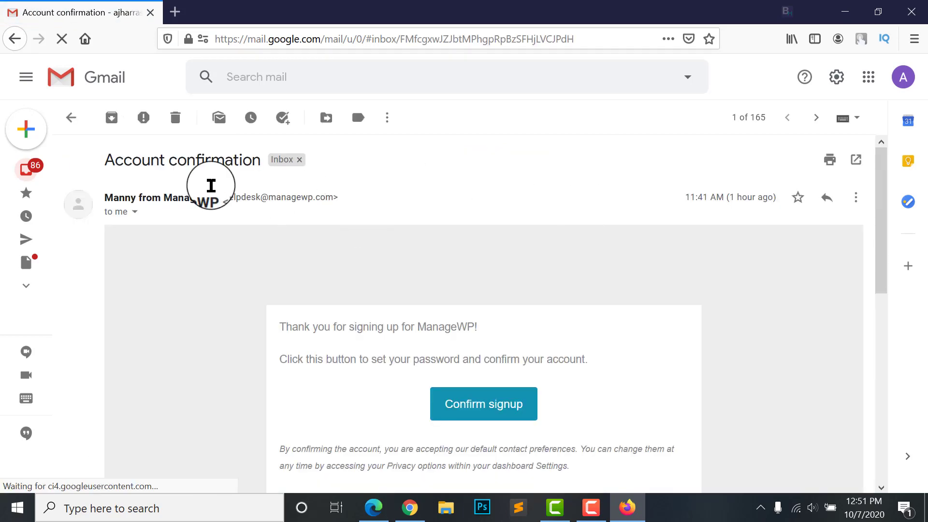
pyautogui.scroll(-3, 290, 207)
pyautogui.scroll(2, 354, 237)
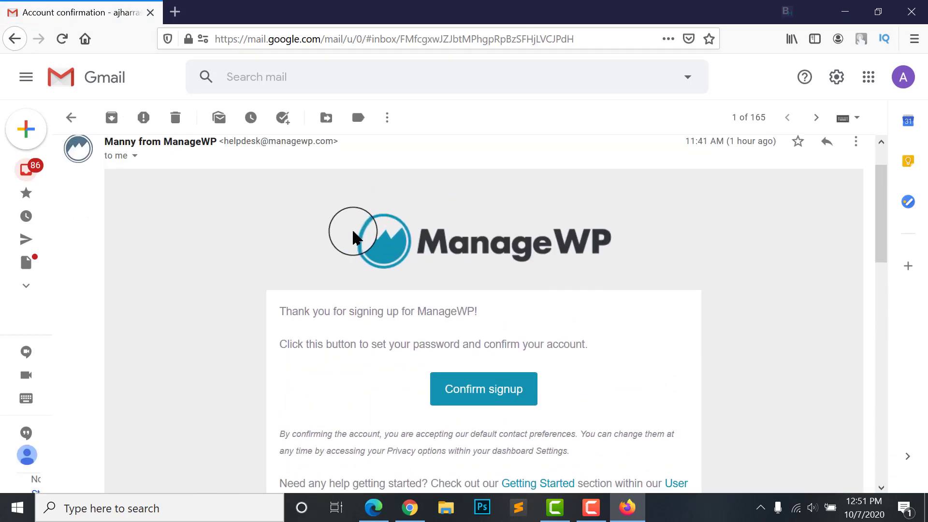
pyautogui.scroll(-2, 578, 242)
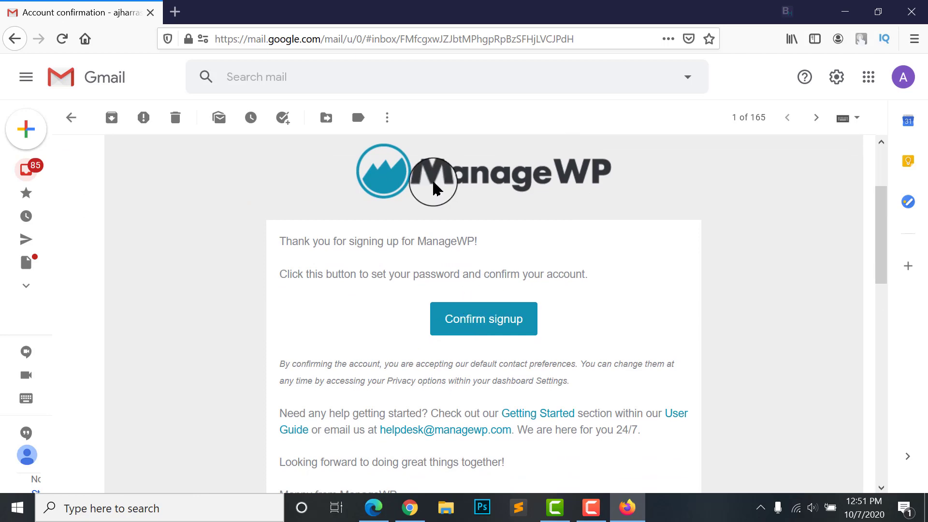
pyautogui.click(483, 320)
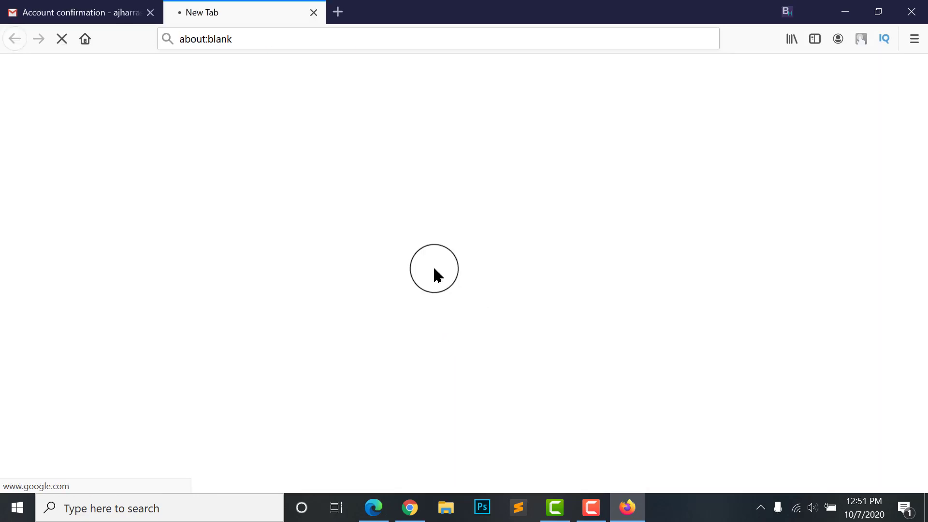
pyautogui.click(106, 15)
pyautogui.scroll(-3, 491, 331)
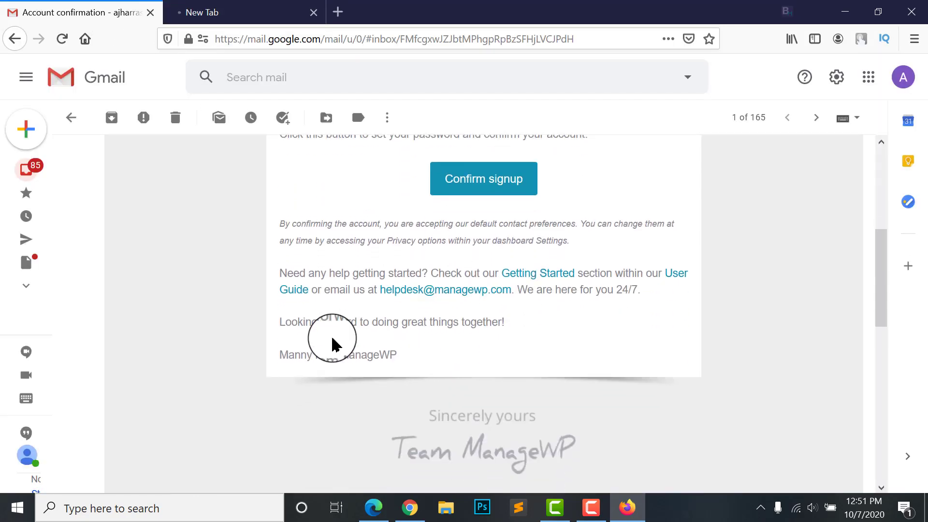
pyautogui.click(271, 13)
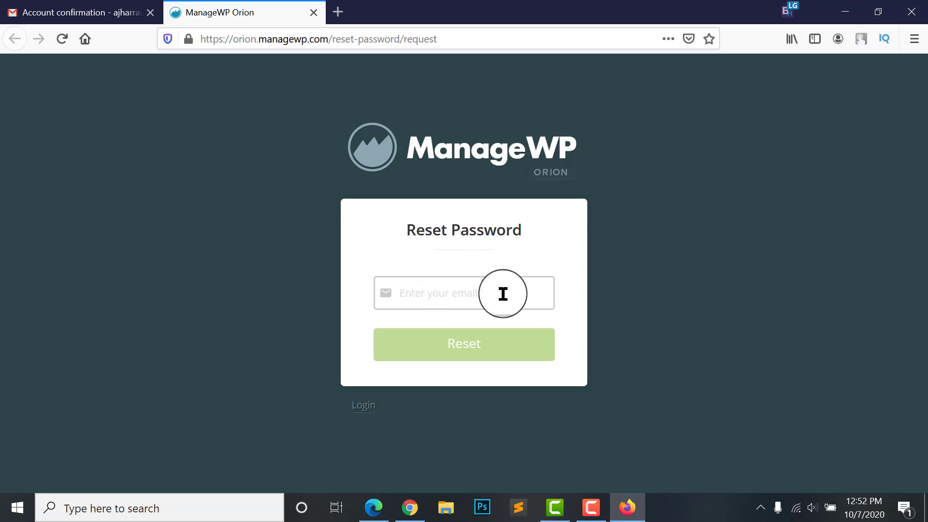
# Copy the account e-mail from the Google account panel and request a ManageWP password reset
pyautogui.click(65, 14)
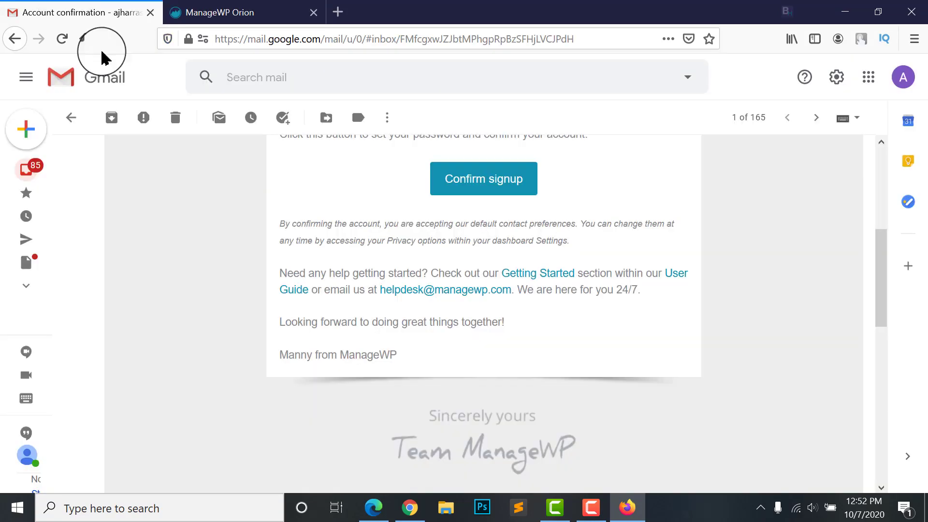
pyautogui.scroll(1, 413, 227)
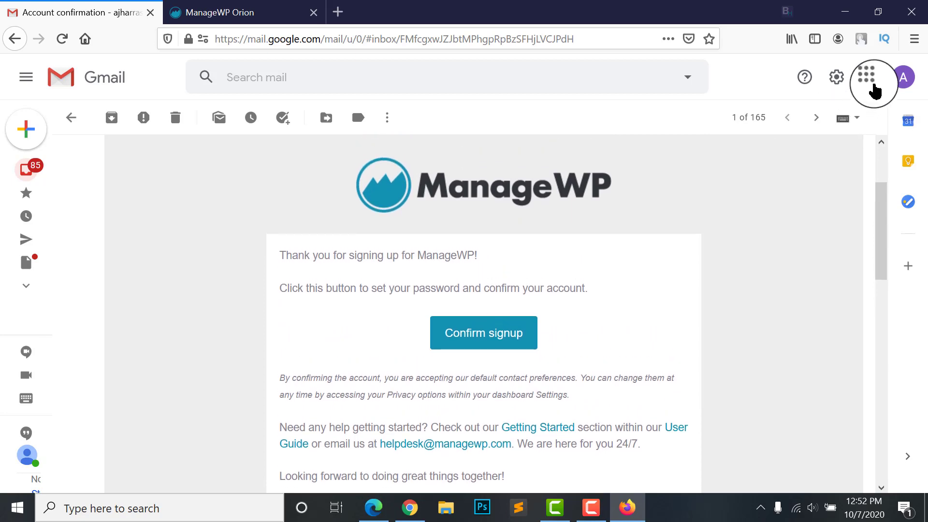
pyautogui.click(902, 77)
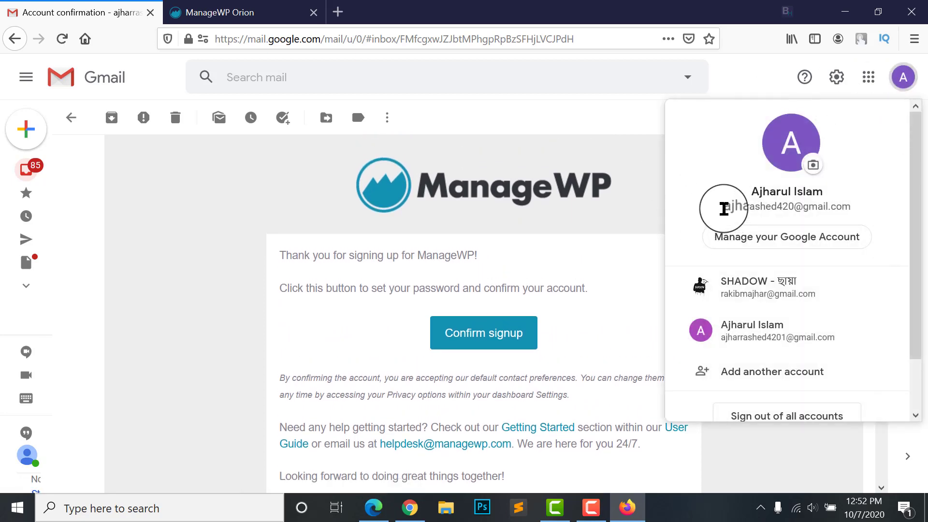
pyautogui.moveTo(723, 209); pyautogui.dragTo(863, 201)
pyautogui.hotkey('ctrl', 'Tab')
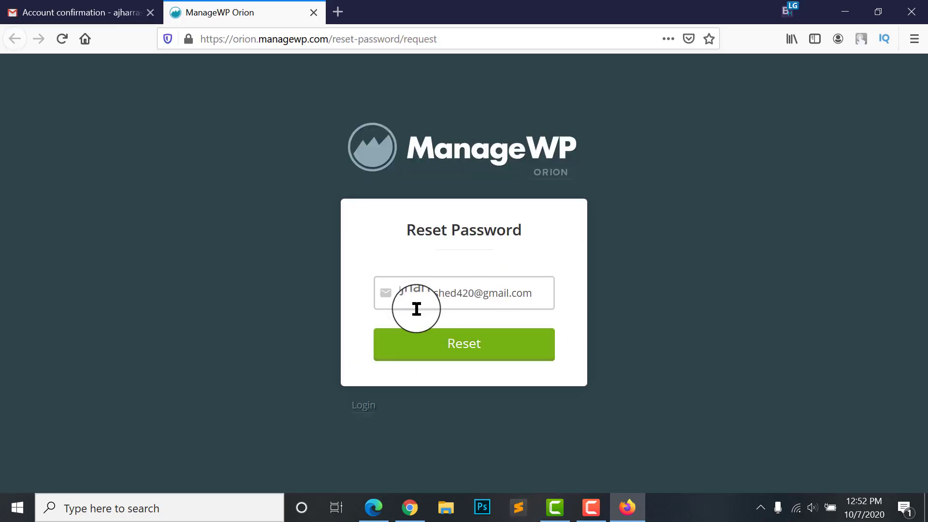
pyautogui.click(455, 347)
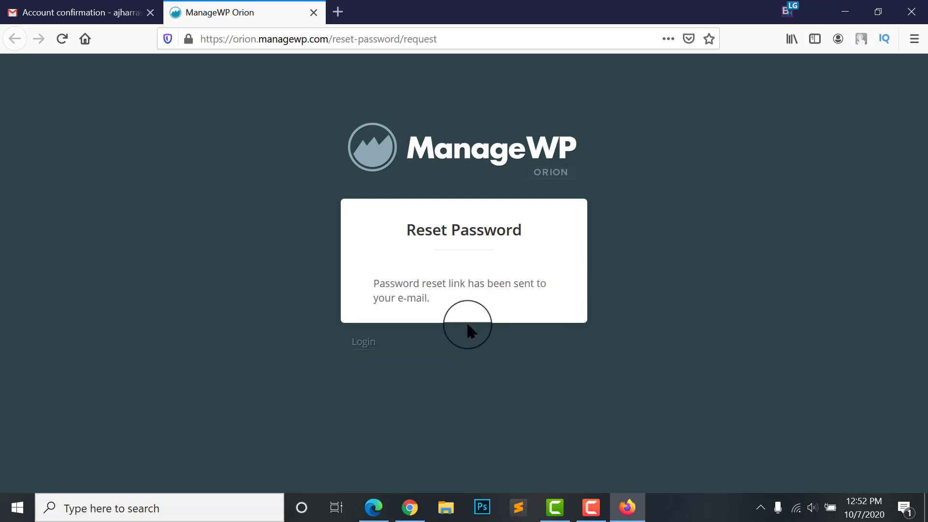
# Open the 'ManageWP Orion password reset' e-mail in Gmail and follow its reset link
pyautogui.hotkey('ctrl', 'Tab')
pyautogui.click(24, 171)
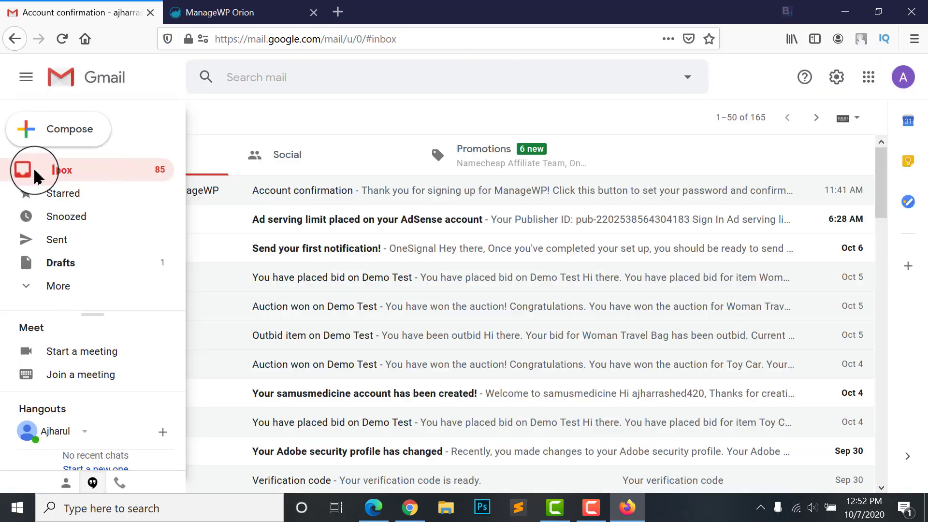
pyautogui.click(145, 194)
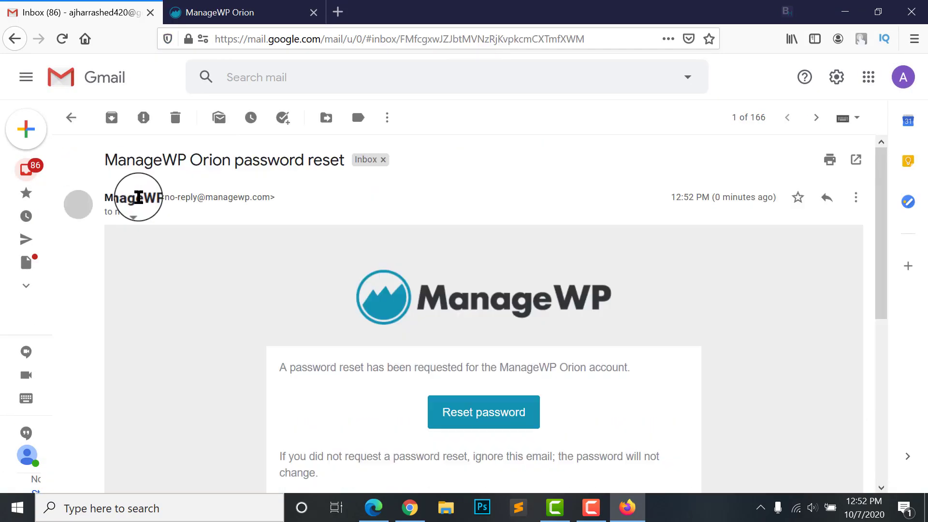
pyautogui.scroll(-1, 532, 280)
pyautogui.click(505, 344)
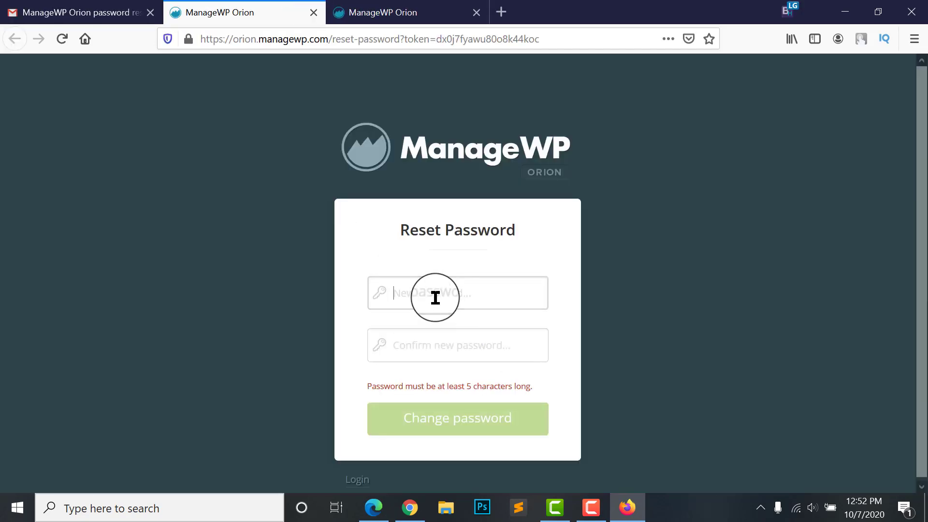
# Enter and confirm a new account password, save it, and decline browser password storage
pyautogui.click(435, 296)
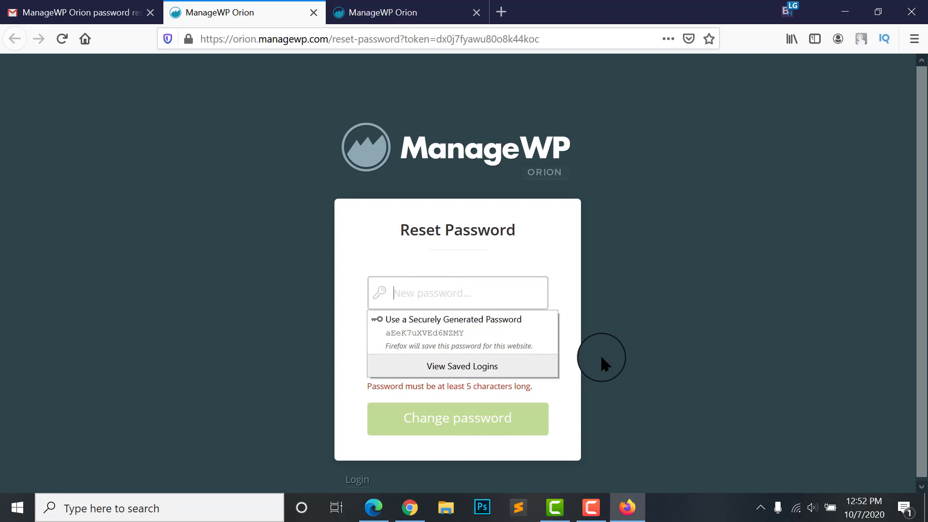
pyautogui.press('Down')
pyautogui.press('Return')
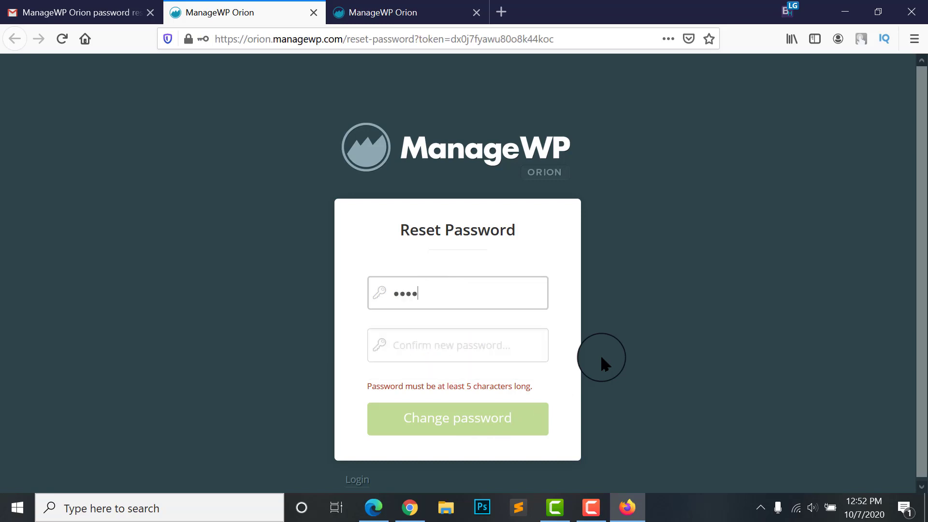
pyautogui.click(464, 333)
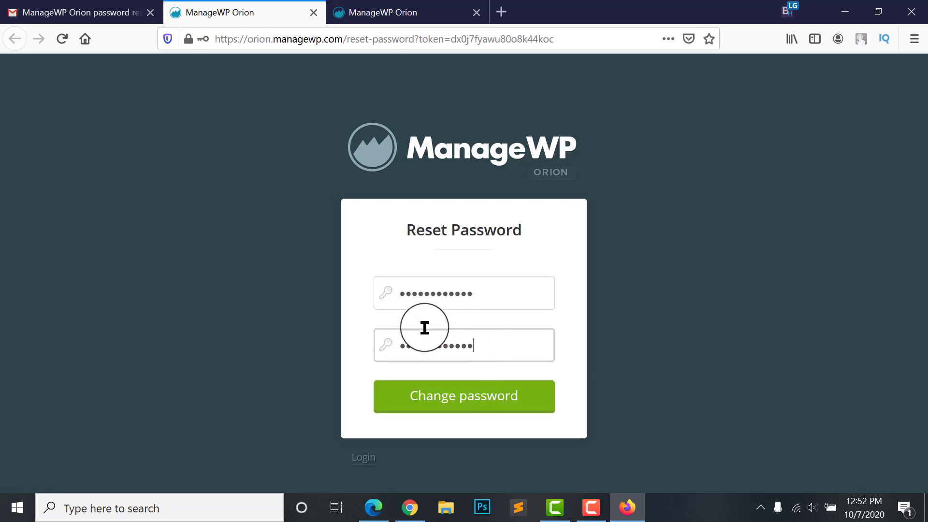
pyautogui.click(435, 390)
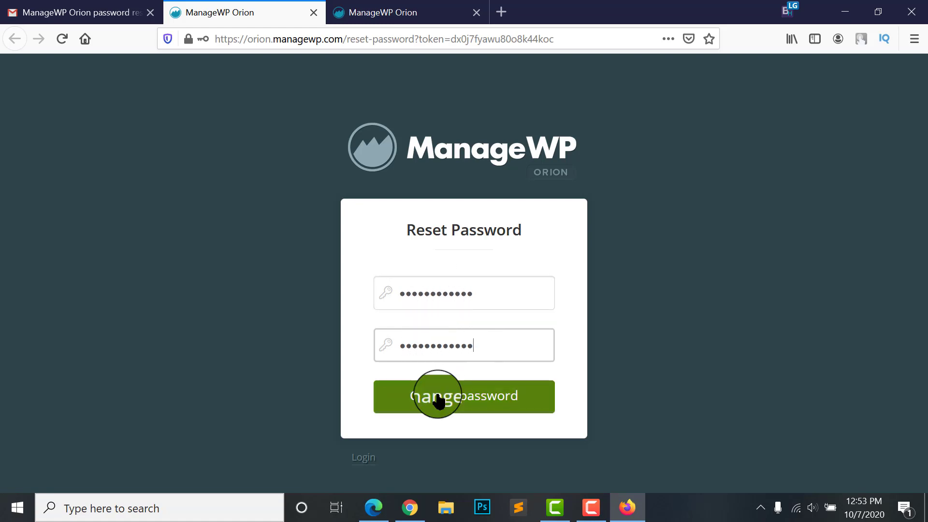
pyautogui.click(382, 163)
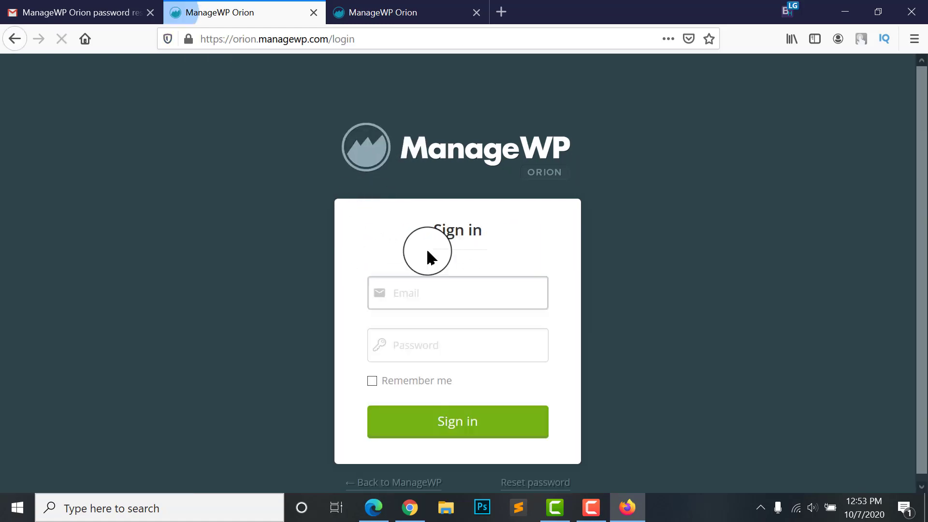
# Sign back in using the saved account e-mail from the suggestions and the password
pyautogui.click(437, 297)
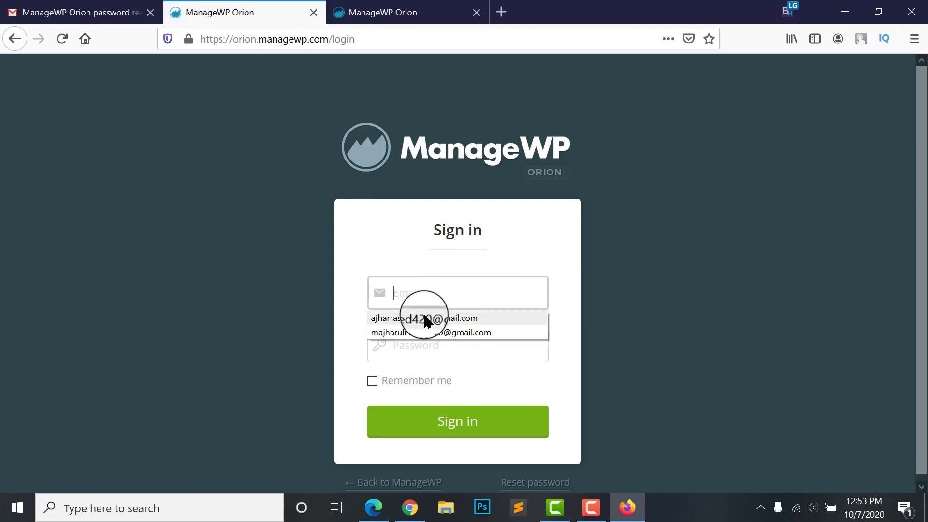
pyautogui.click(425, 317)
pyautogui.click(429, 343)
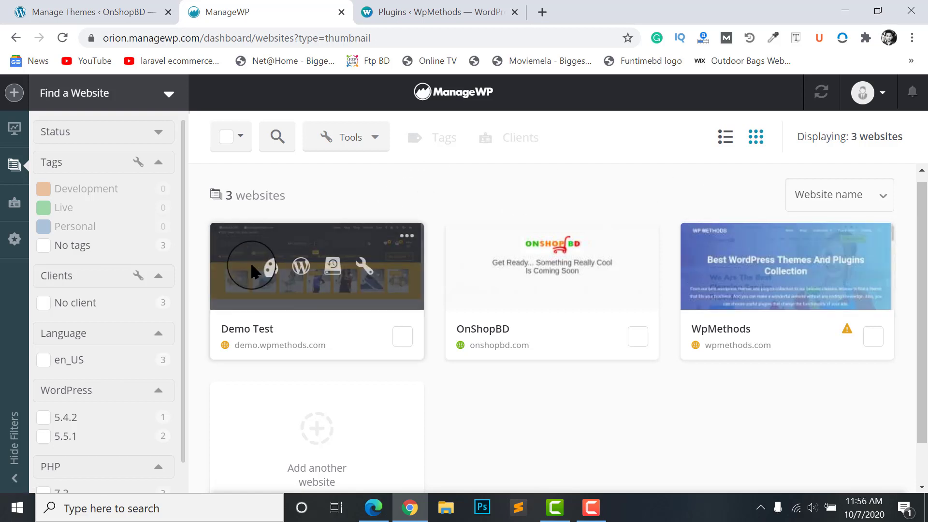
# Open the Demo Test dashboard and check its theme and WordPress core update status
pyautogui.click(272, 278)
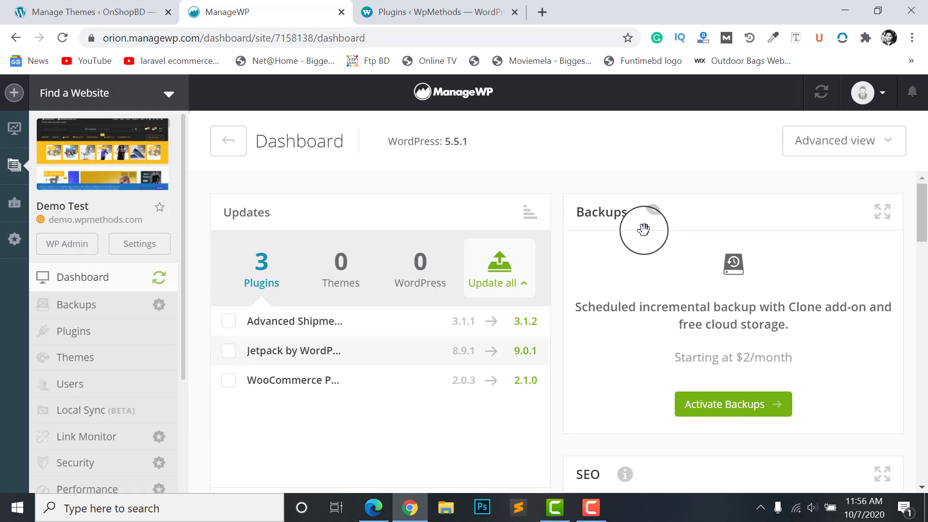
pyautogui.scroll(-1, 628, 236)
pyautogui.scroll(1, 338, 281)
pyautogui.scroll(-1, 265, 296)
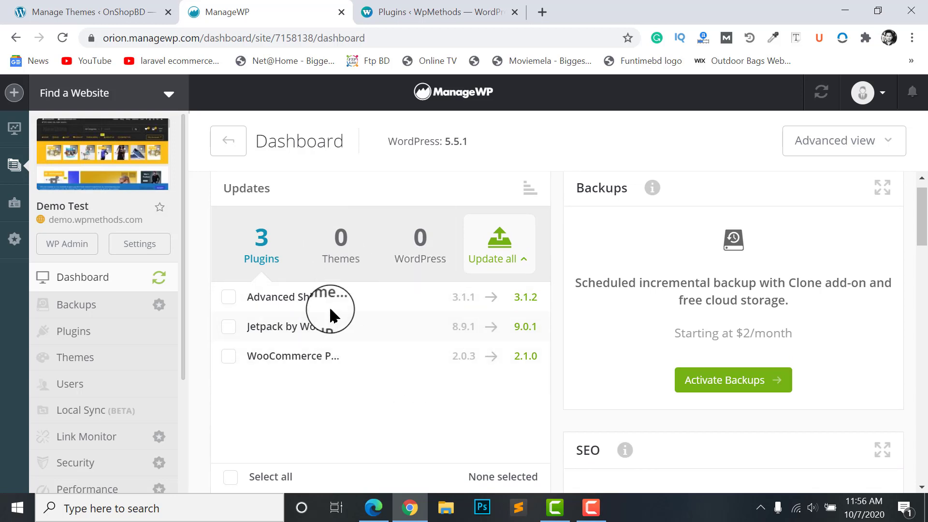
pyautogui.scroll(-3, 318, 338)
pyautogui.scroll(3, 357, 370)
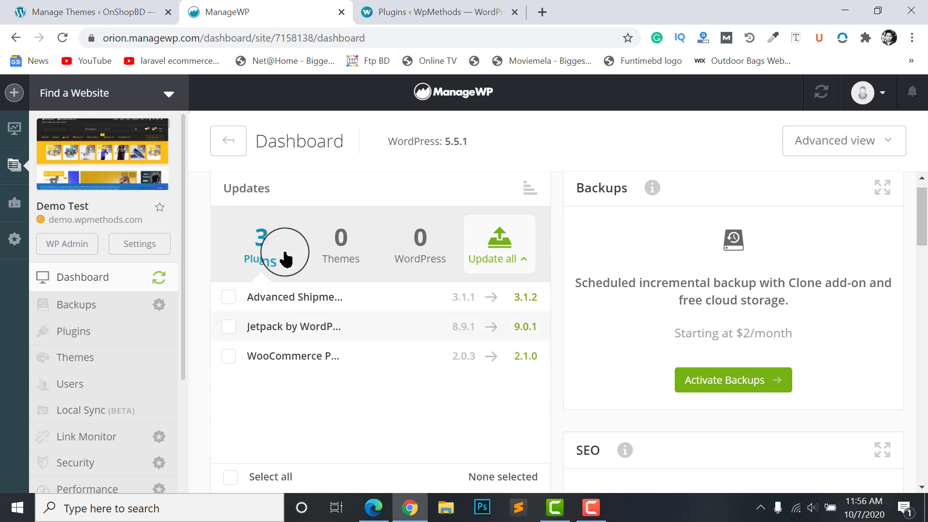
pyautogui.click(360, 255)
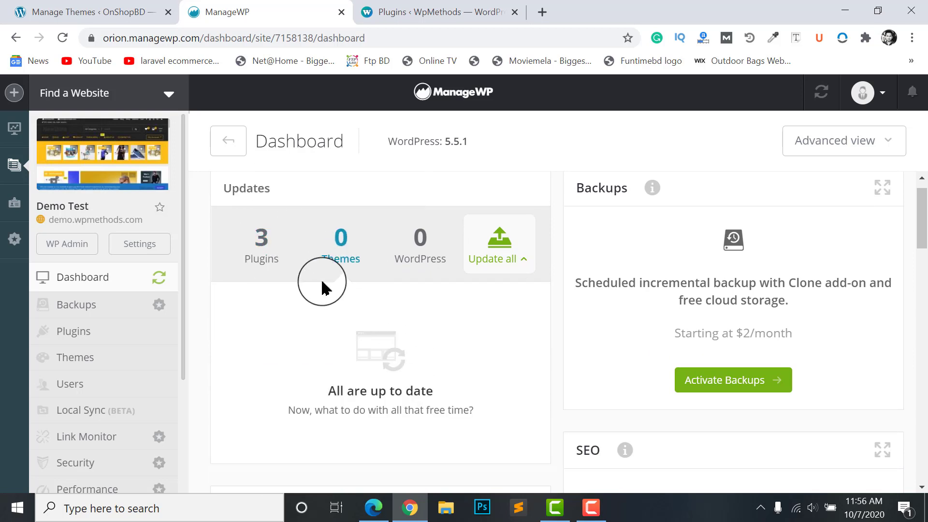
pyautogui.click(403, 249)
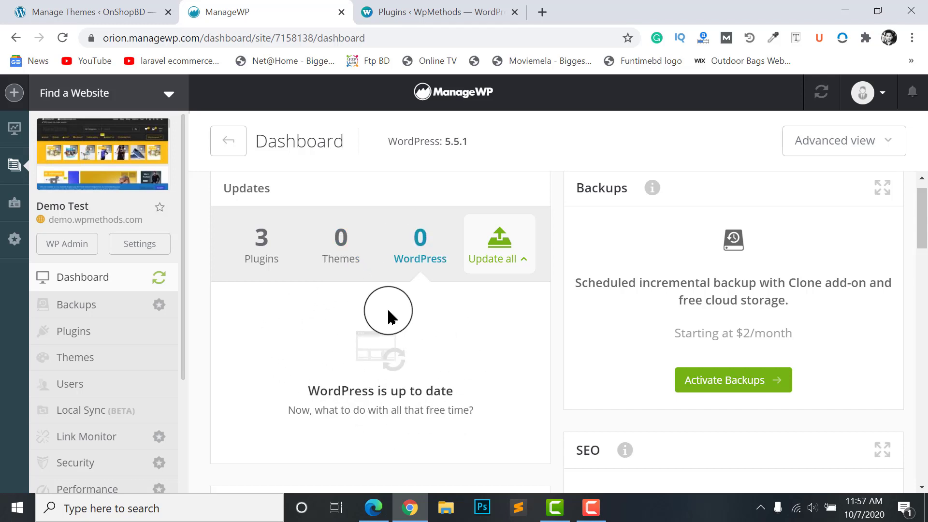
# Review Demo Test's three pending plugin updates, toggling their selections, then return to all websites
pyautogui.click(251, 256)
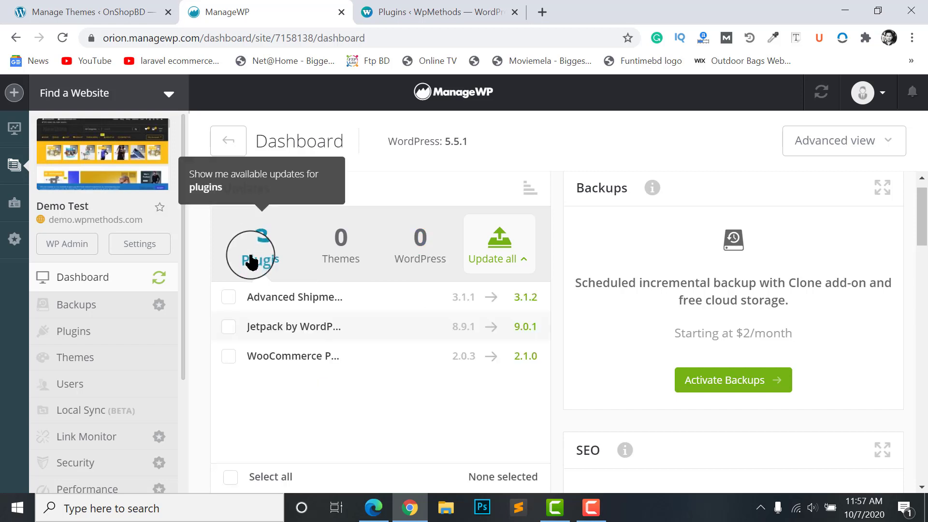
pyautogui.click(234, 300)
pyautogui.click(231, 326)
pyautogui.click(231, 354)
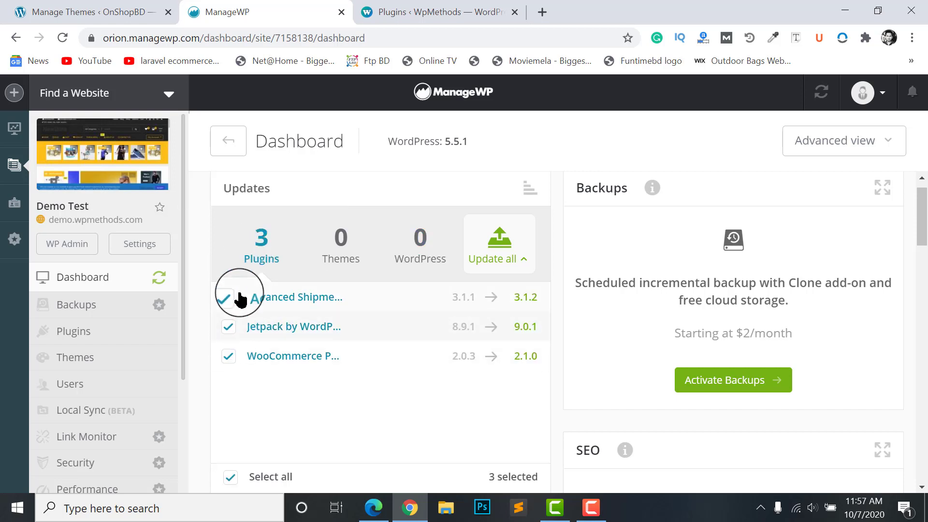
pyautogui.scroll(-1, 239, 300)
pyautogui.click(230, 427)
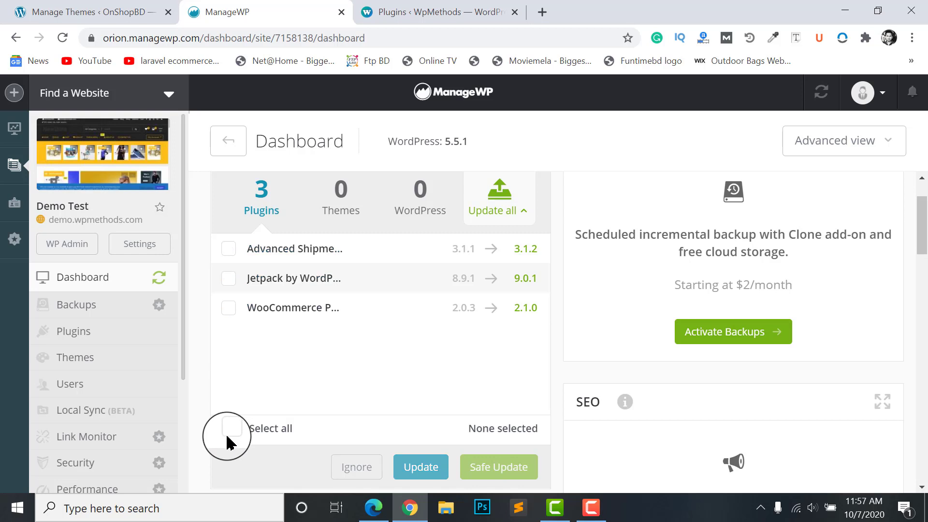
pyautogui.click(230, 428)
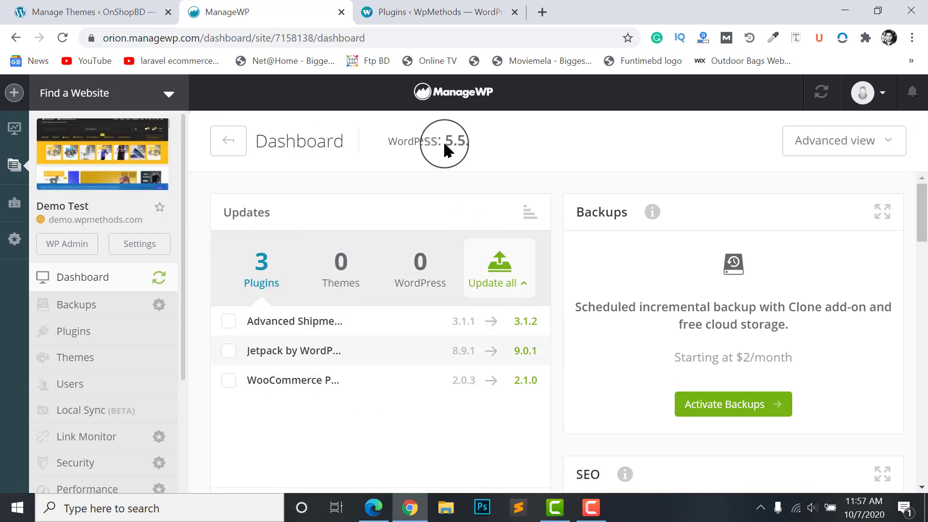
pyautogui.click(422, 92)
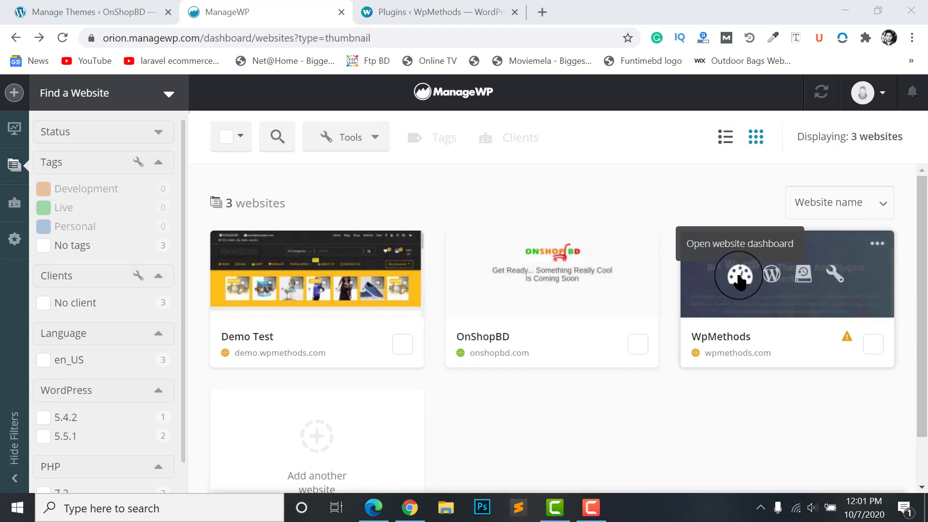
# Select all three websites and choose Plugins from the bulk Tools menu
pyautogui.scroll(-1, 805, 328)
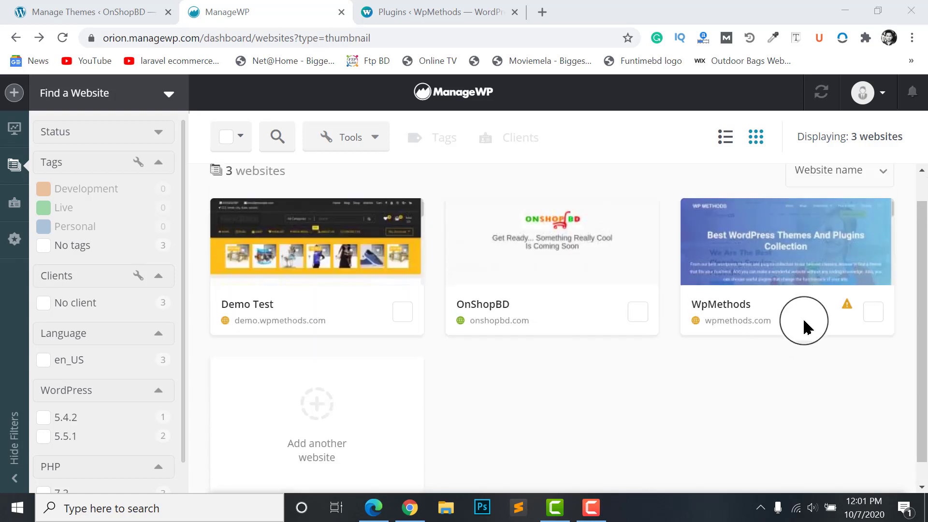
pyautogui.scroll(1, 805, 328)
pyautogui.scroll(-2, 319, 405)
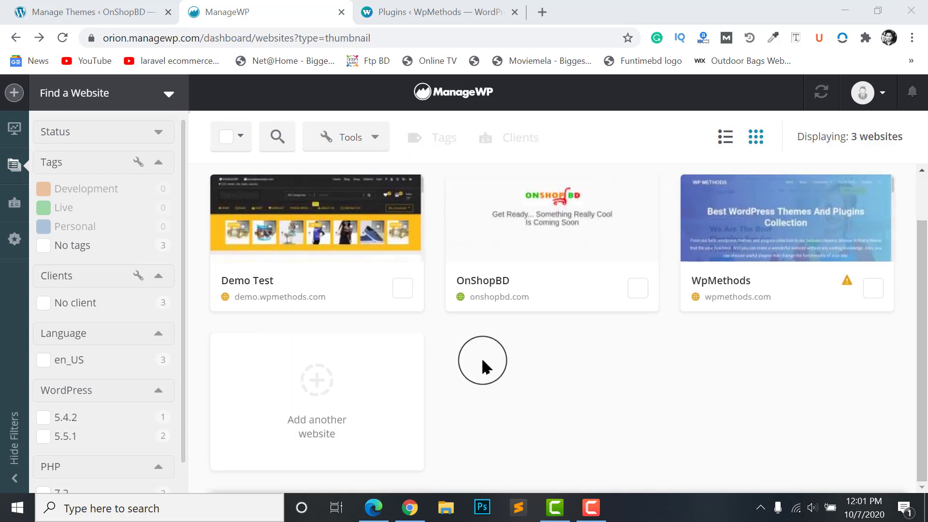
pyautogui.scroll(2, 483, 367)
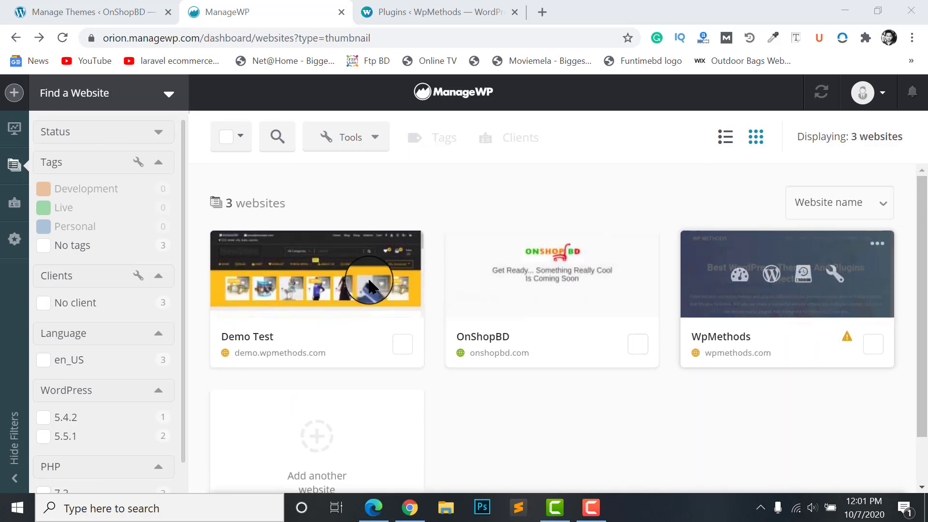
pyautogui.click(226, 138)
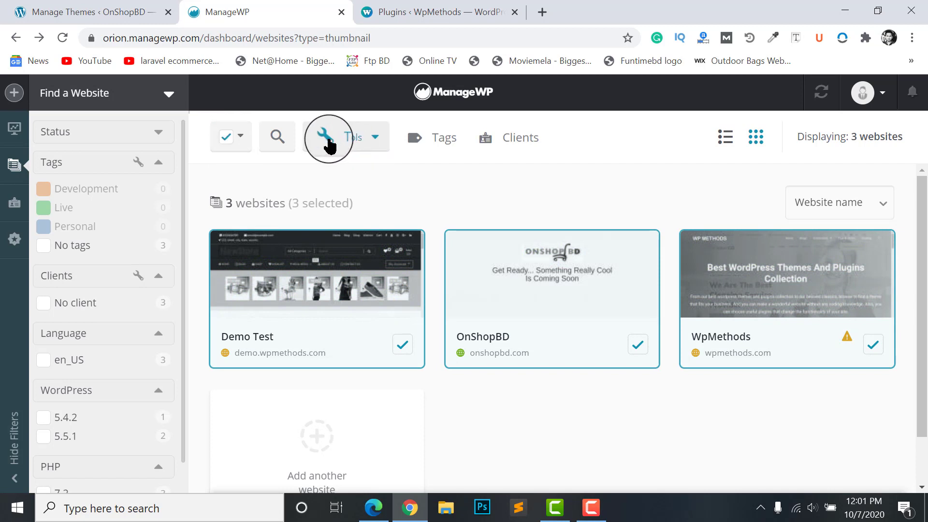
pyautogui.click(345, 142)
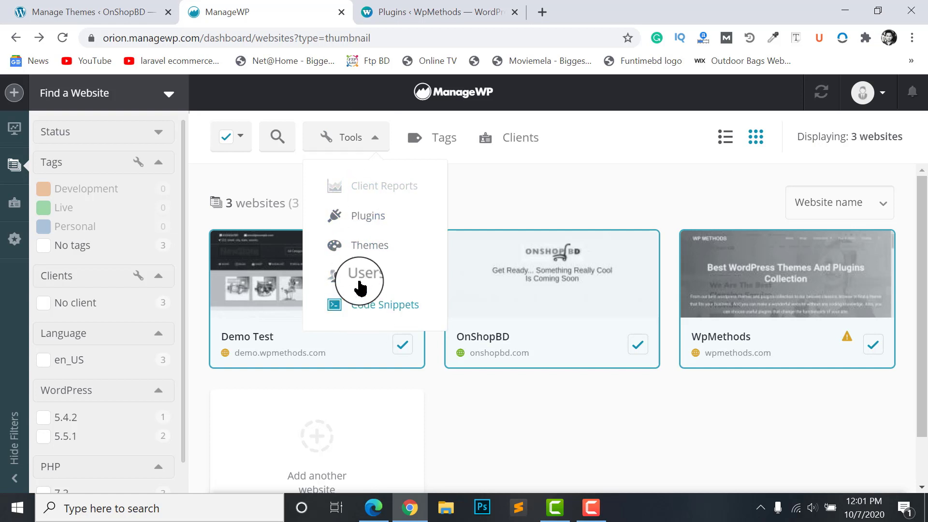
pyautogui.click(358, 218)
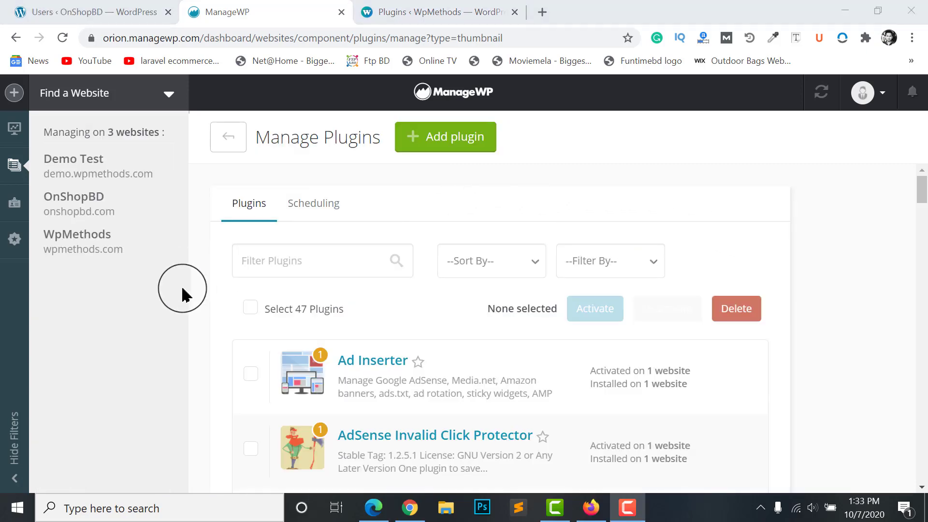
# Tick 'Select 47 Plugins' on the Manage Plugins page to select every listed plugin
pyautogui.scroll(-3, 239, 348)
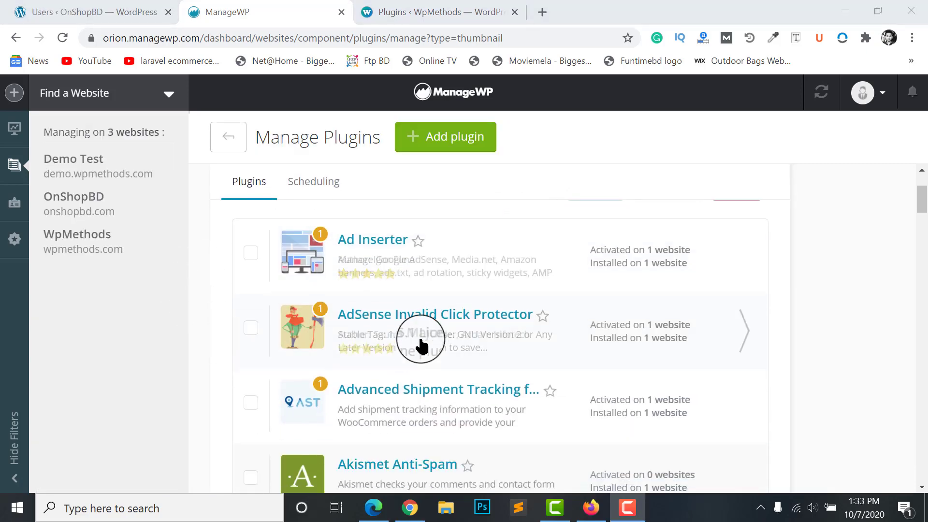
pyautogui.scroll(3, 362, 303)
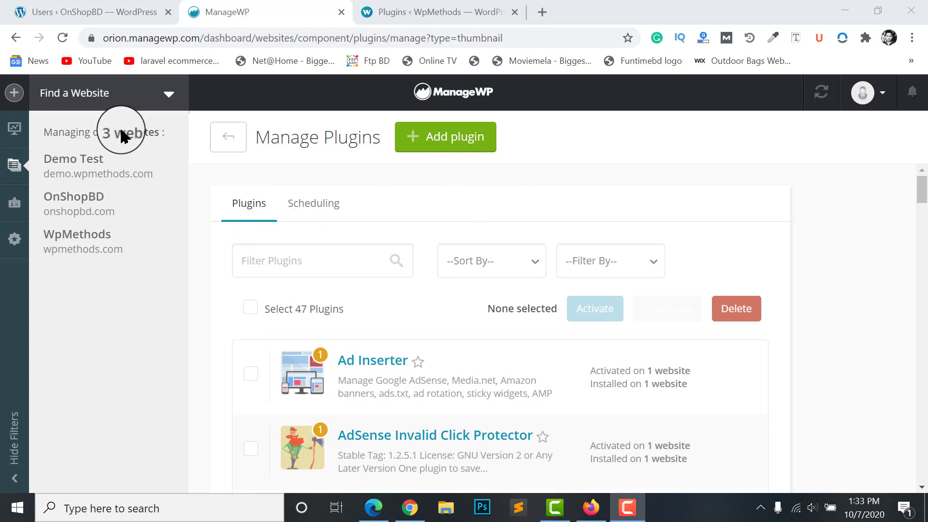
pyautogui.click(147, 137)
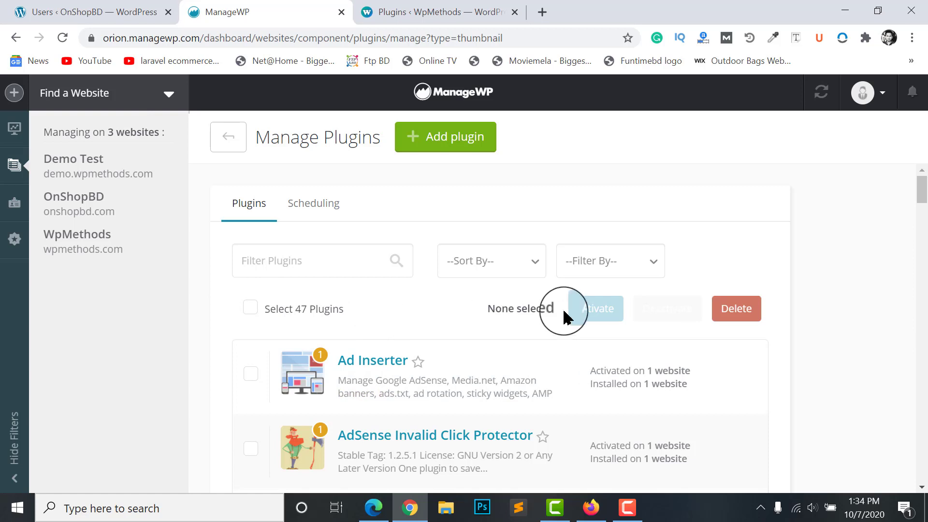
pyautogui.click(250, 307)
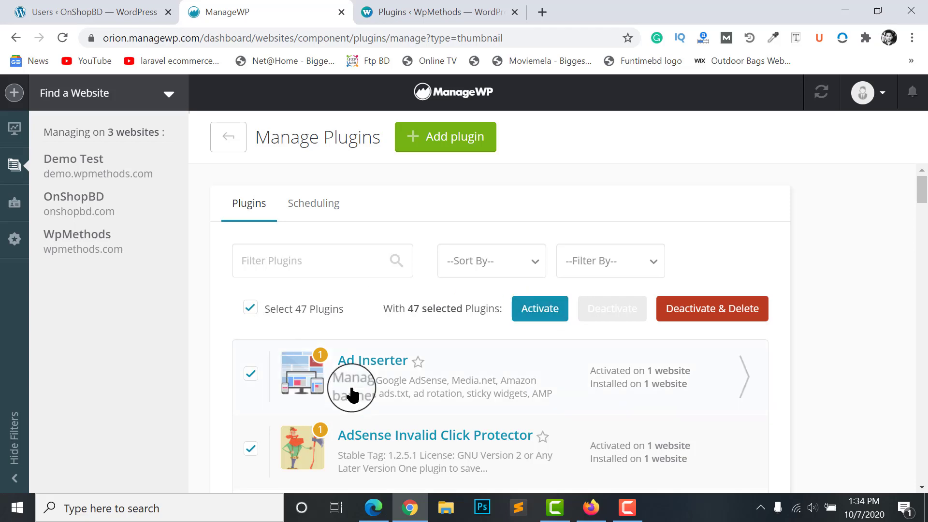
pyautogui.scroll(-5, 386, 411)
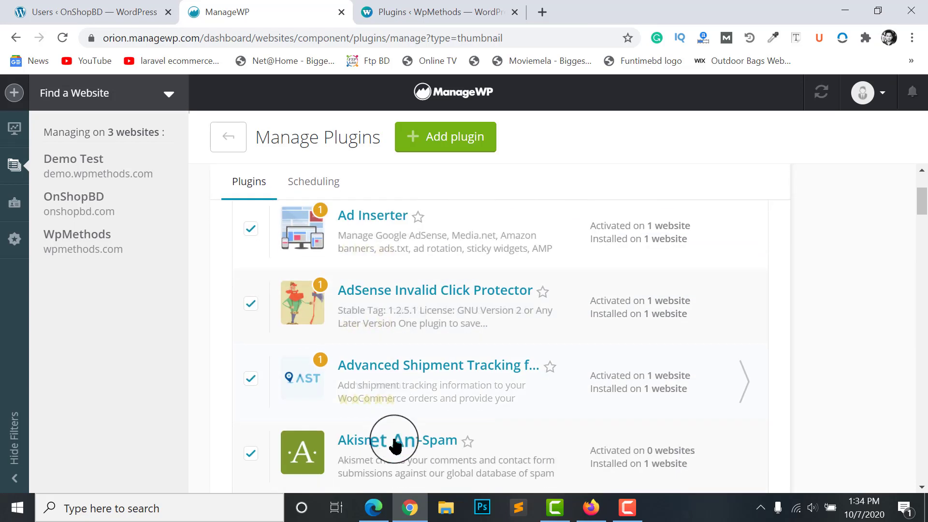
pyautogui.scroll(5, 477, 400)
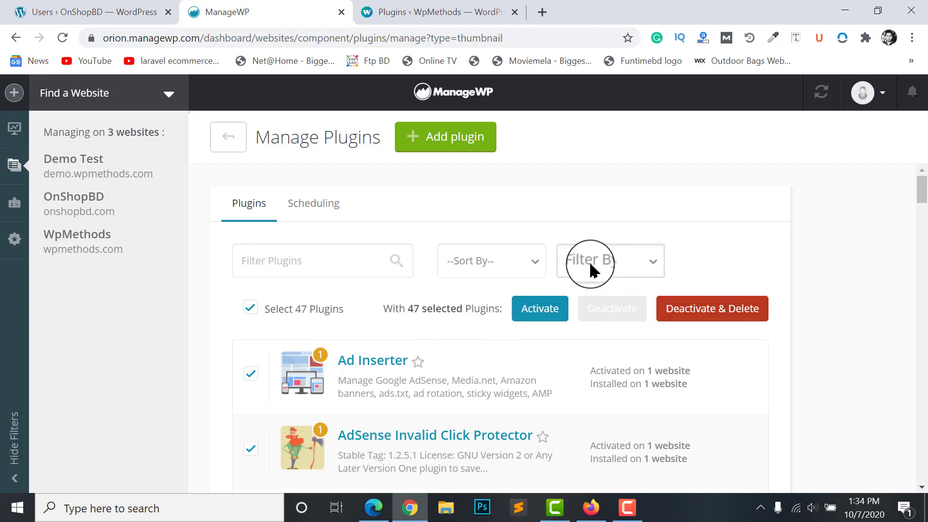
# Filter the plugin list to activated plugins, then to deactivated plugins
pyautogui.click(615, 264)
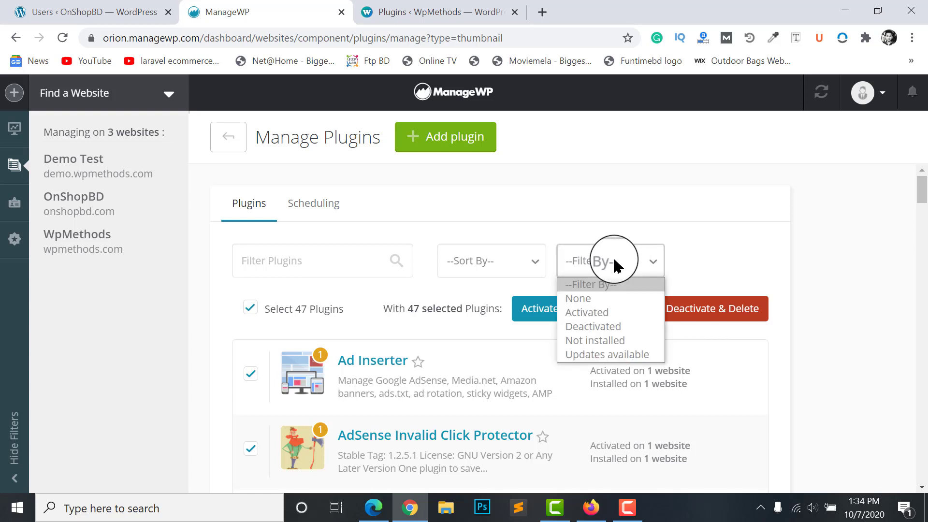
pyautogui.click(594, 313)
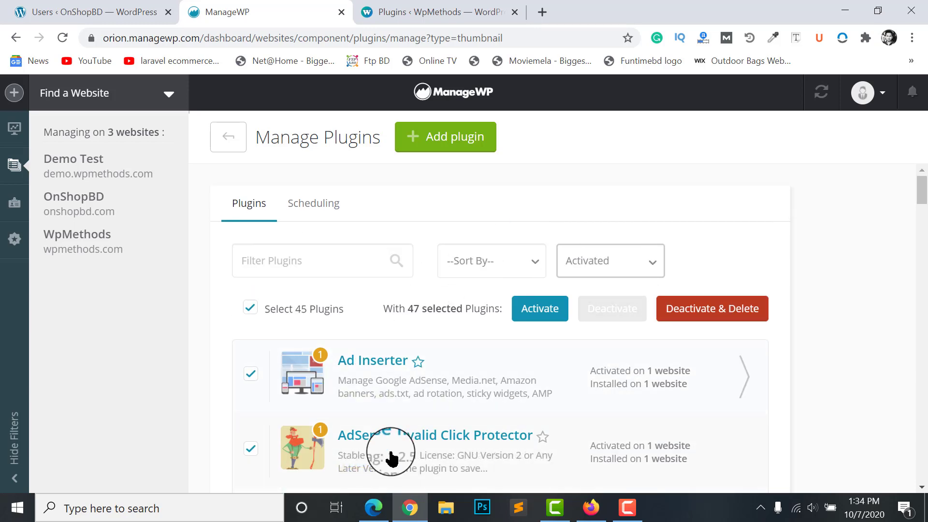
pyautogui.click(596, 261)
pyautogui.click(593, 330)
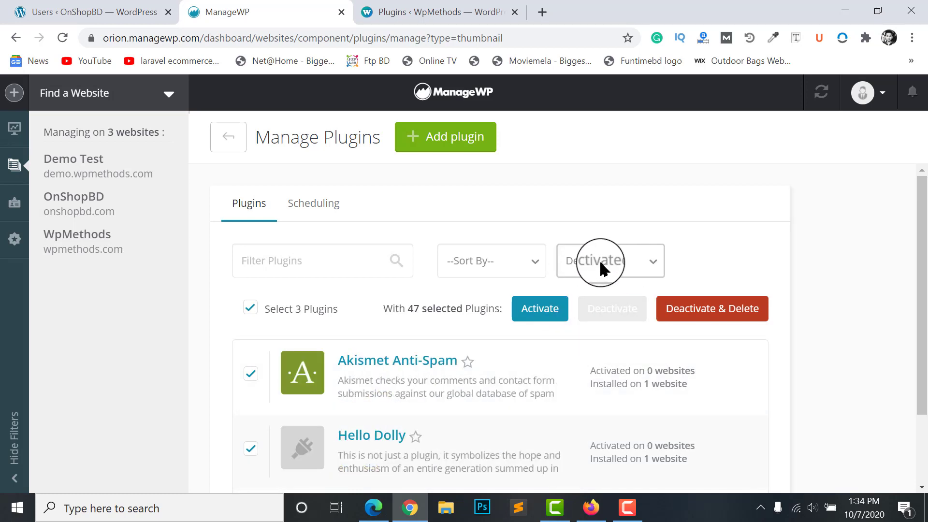
pyautogui.scroll(-2, 372, 346)
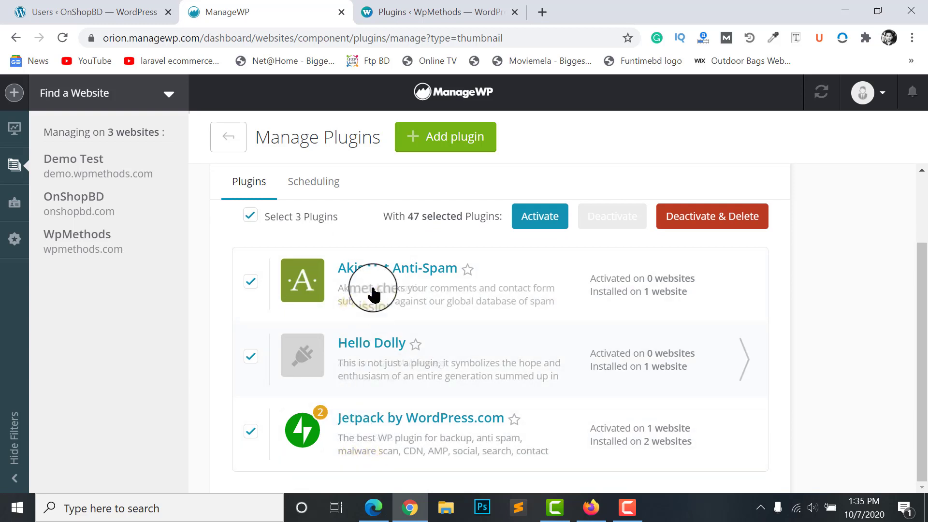
pyautogui.scroll(2, 507, 327)
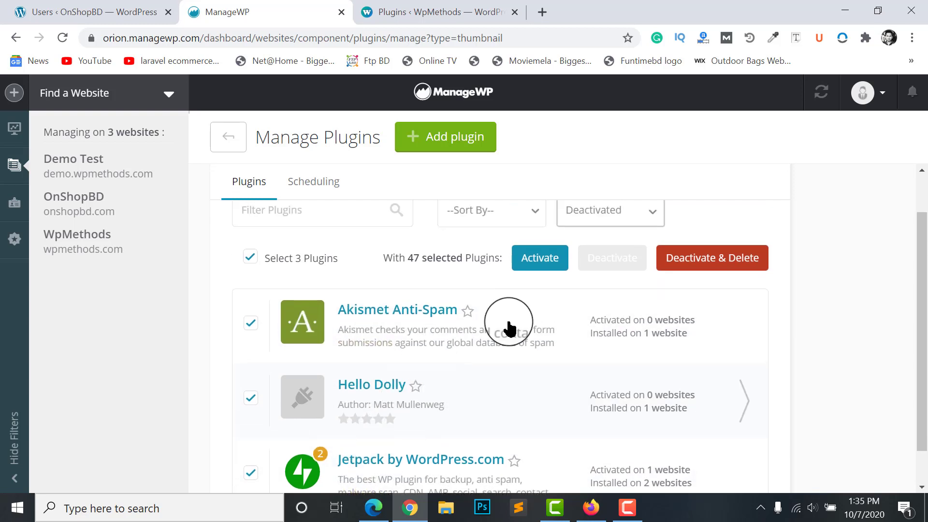
pyautogui.scroll(-2, 372, 324)
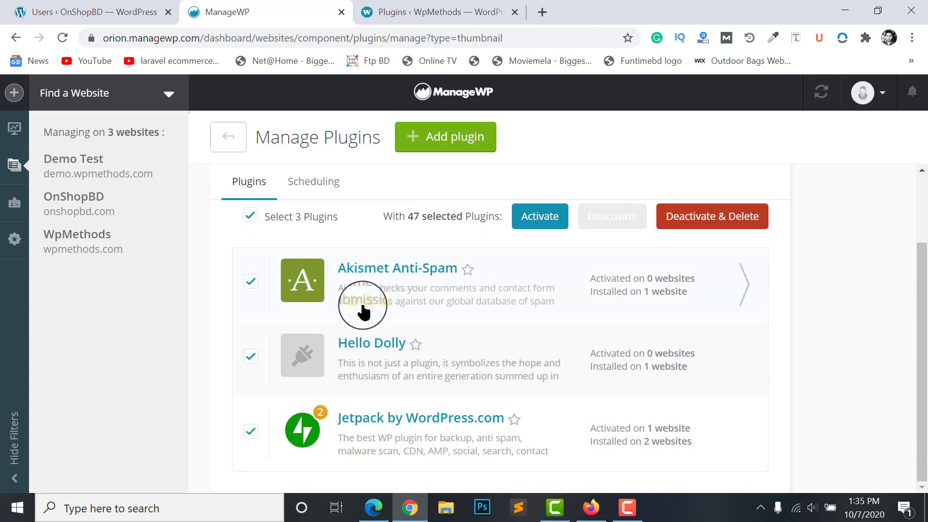
pyautogui.scroll(3, 384, 425)
# Filter the list to not-installed plugins, then to plugins with updates available, and review them
pyautogui.click(620, 258)
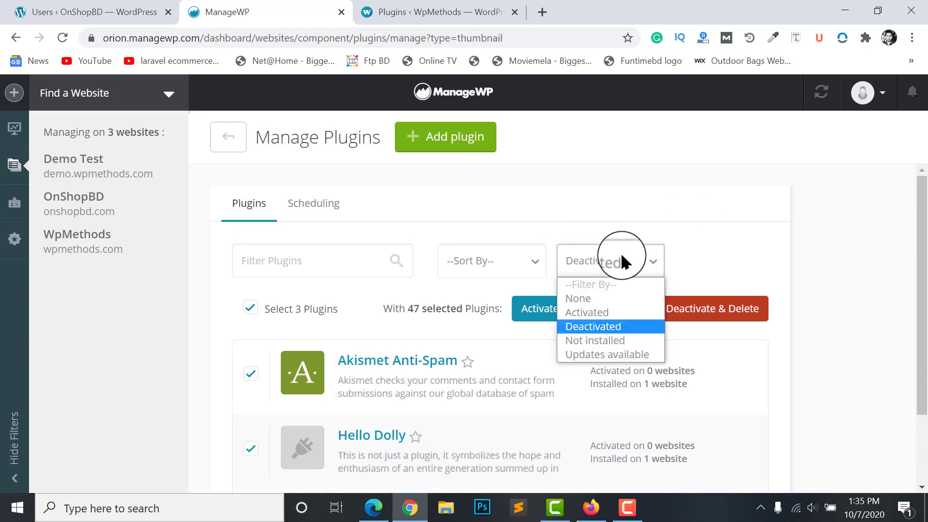
pyautogui.click(589, 341)
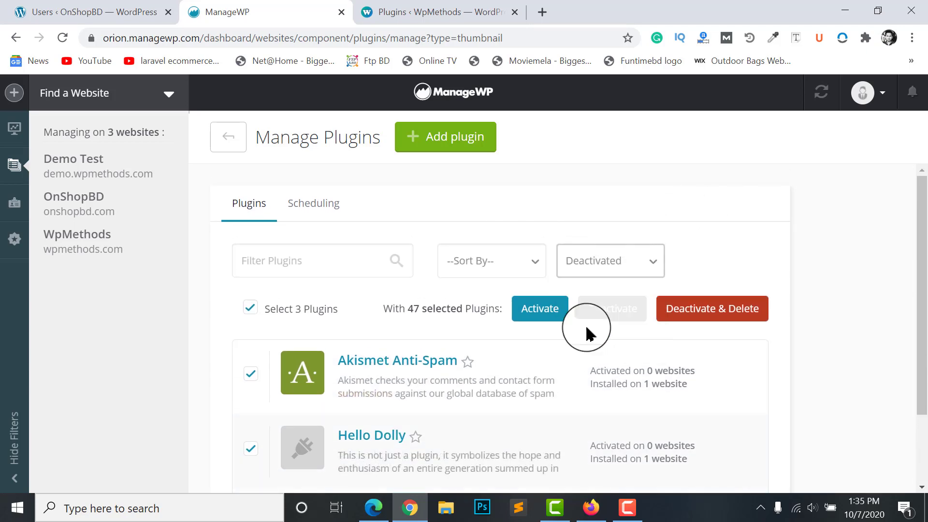
pyautogui.scroll(-5, 455, 352)
pyautogui.scroll(5, 471, 358)
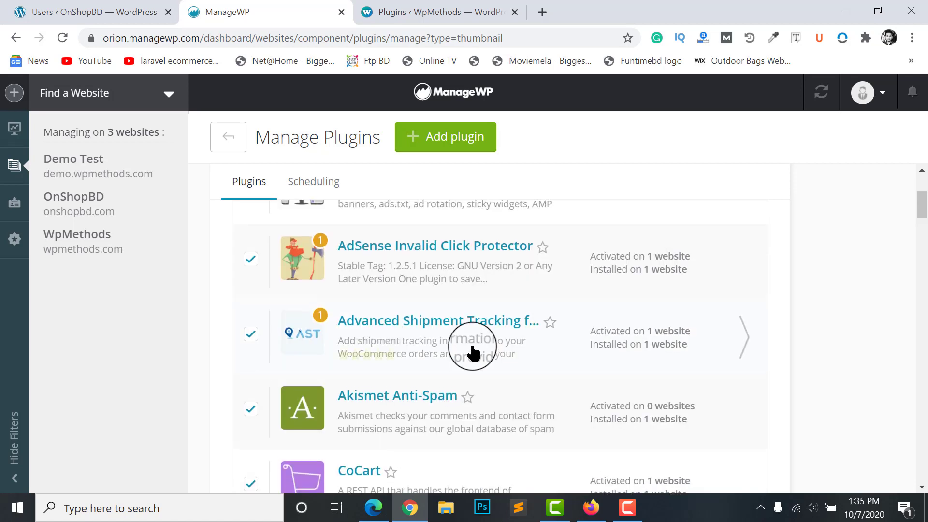
pyautogui.click(604, 261)
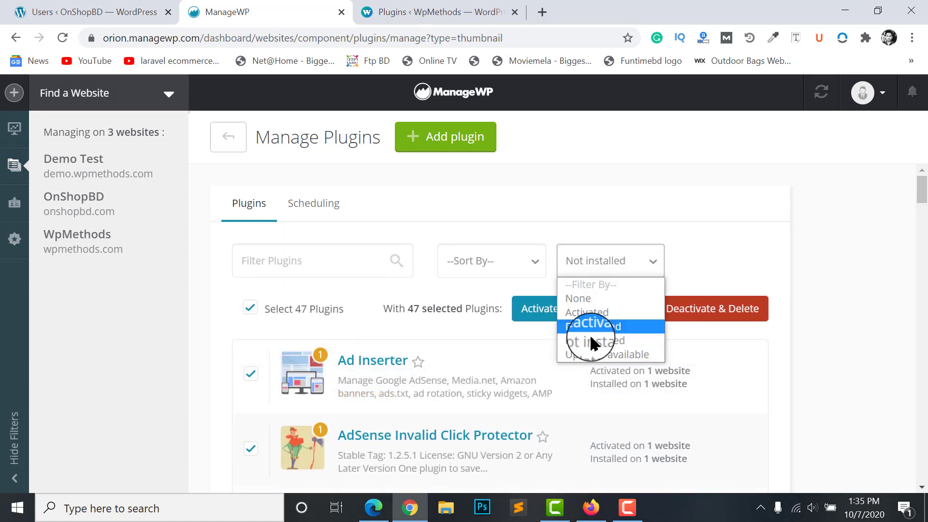
pyautogui.click(603, 358)
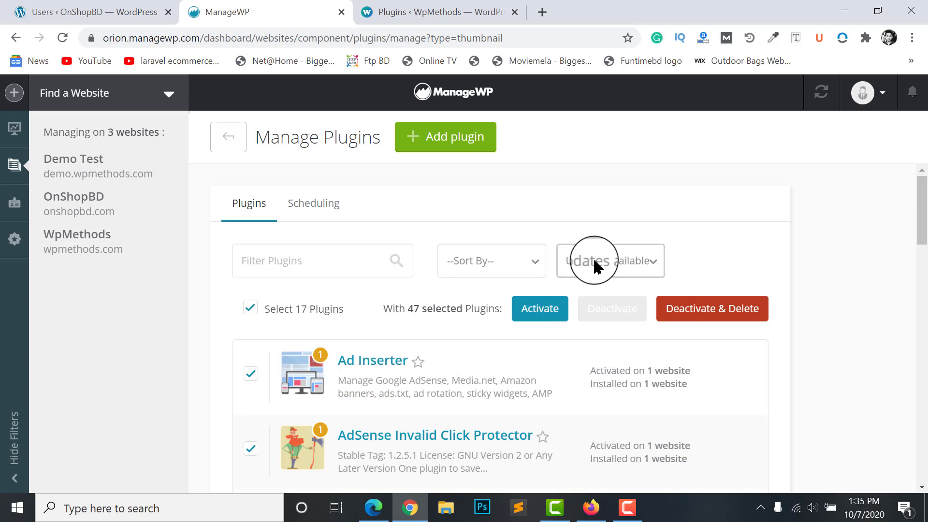
pyautogui.scroll(-3, 594, 266)
pyautogui.scroll(-17, 349, 314)
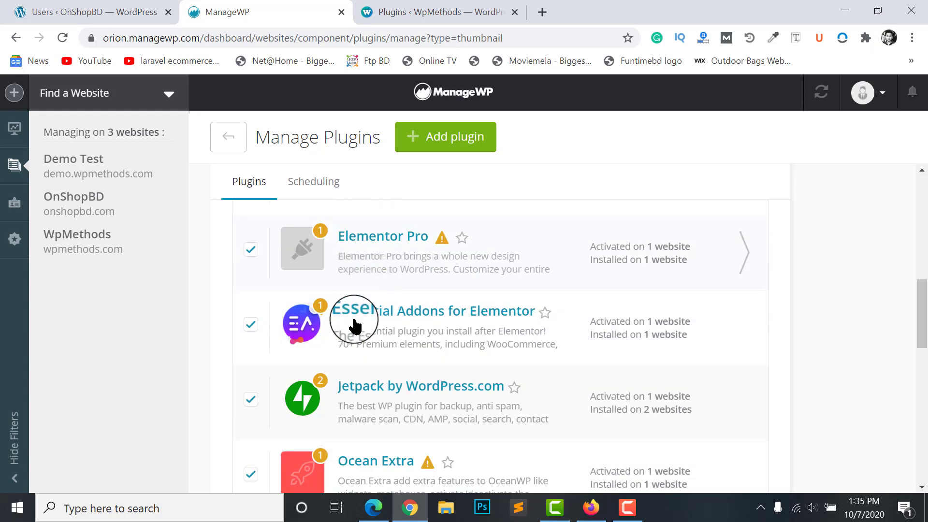
pyautogui.scroll(-2, 387, 348)
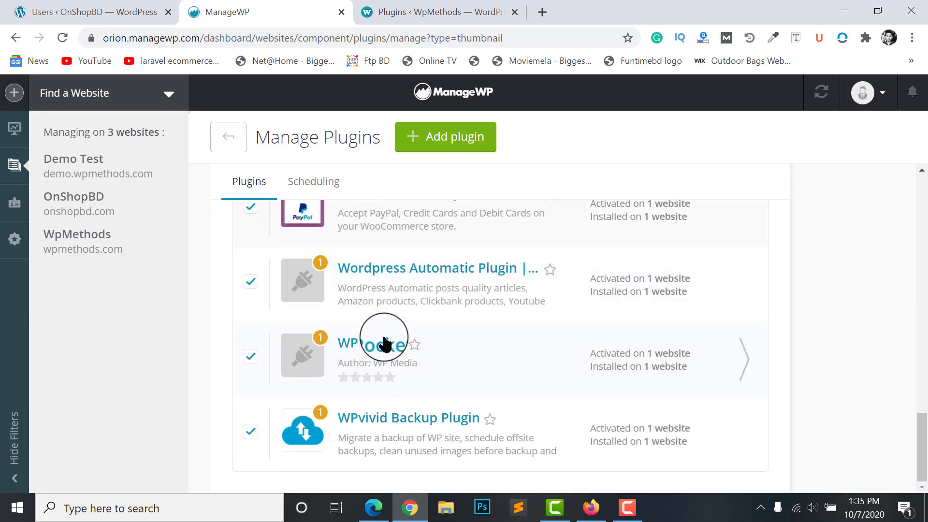
pyautogui.scroll(7, 389, 425)
pyautogui.scroll(15, 380, 384)
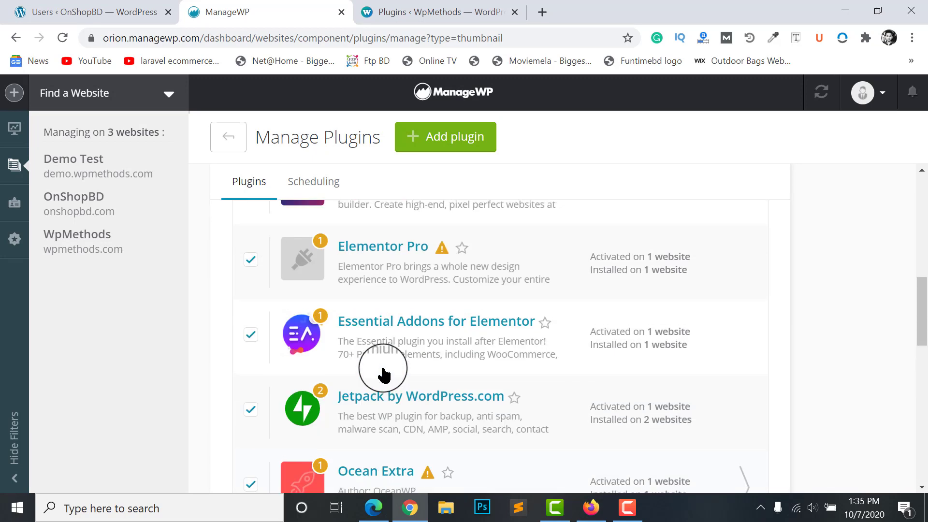
pyautogui.scroll(-1, 520, 352)
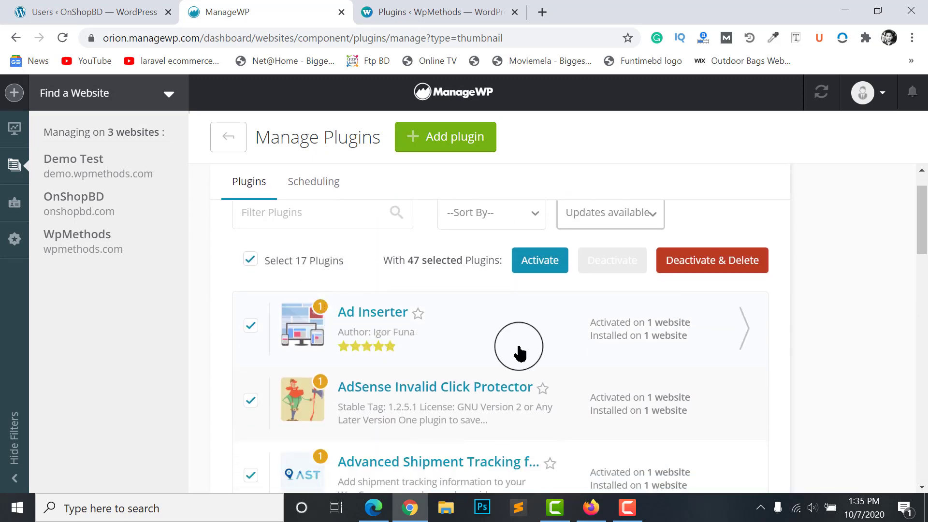
pyautogui.scroll(1, 358, 360)
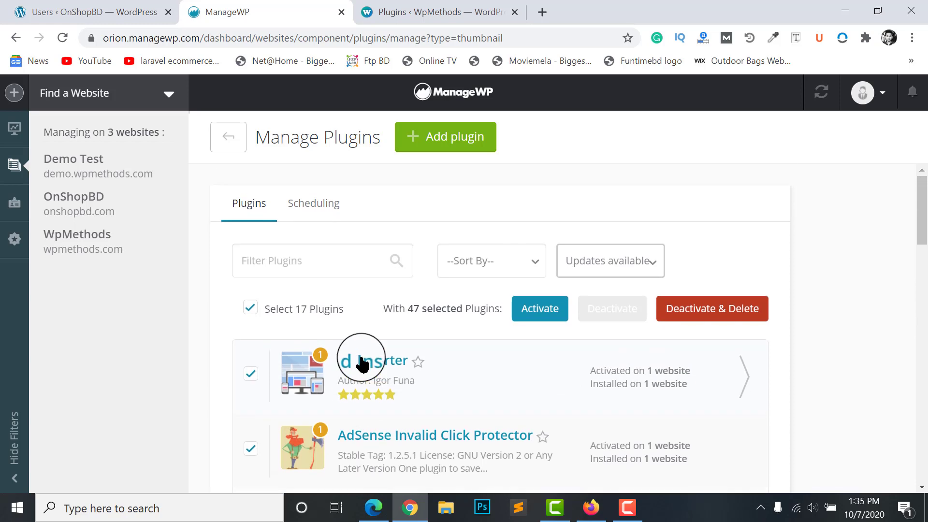
pyautogui.scroll(-1, 918, 259)
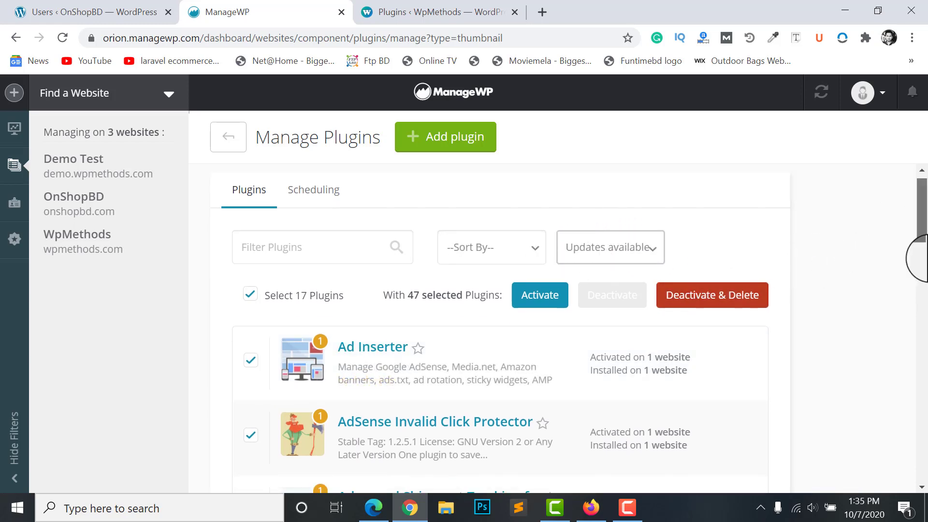
pyautogui.scroll(1, 917, 259)
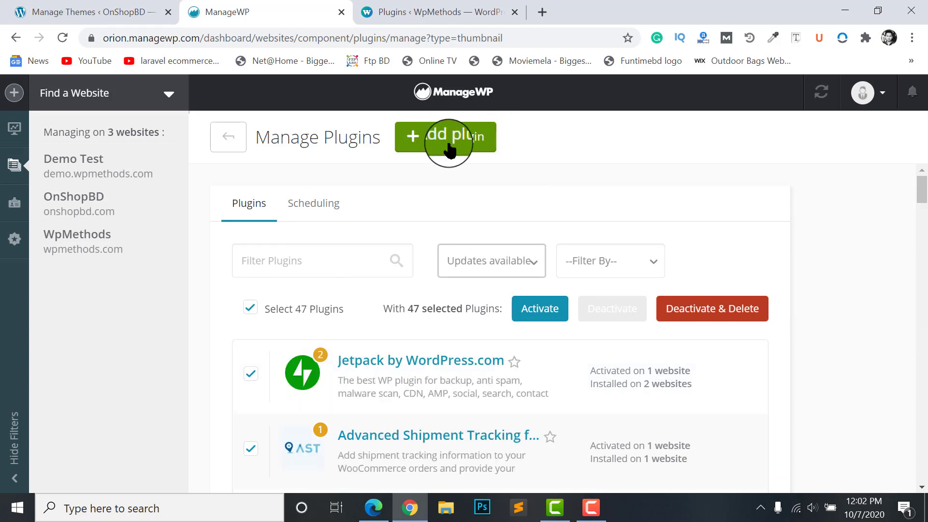
pyautogui.scroll(-2, 517, 228)
pyautogui.scroll(2, 435, 193)
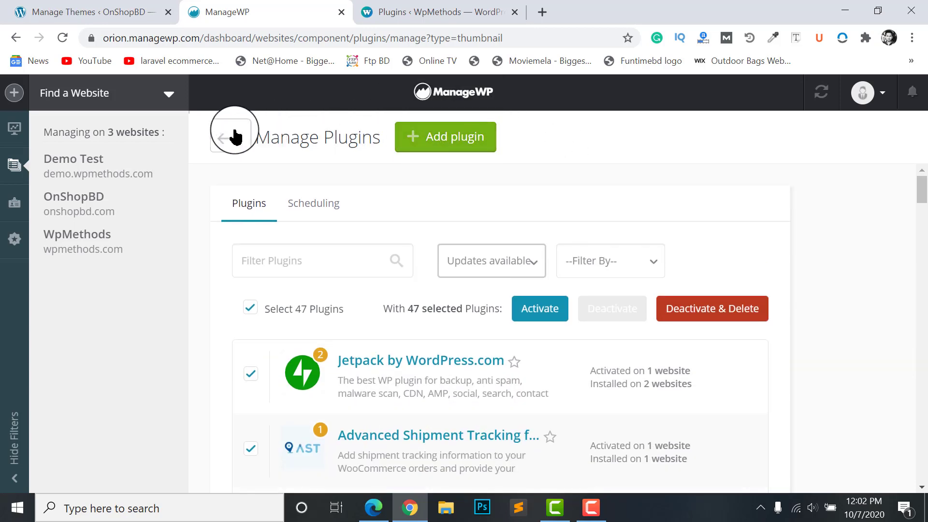
# Return to the thumbnail websites overview, unselect all three sites, and open Demo Test's dashboard
pyautogui.click(15, 129)
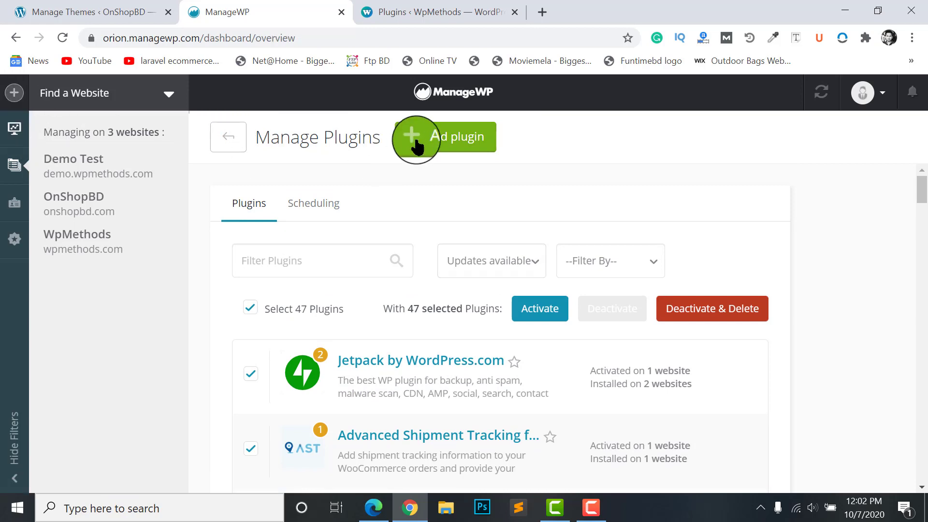
pyautogui.click(448, 101)
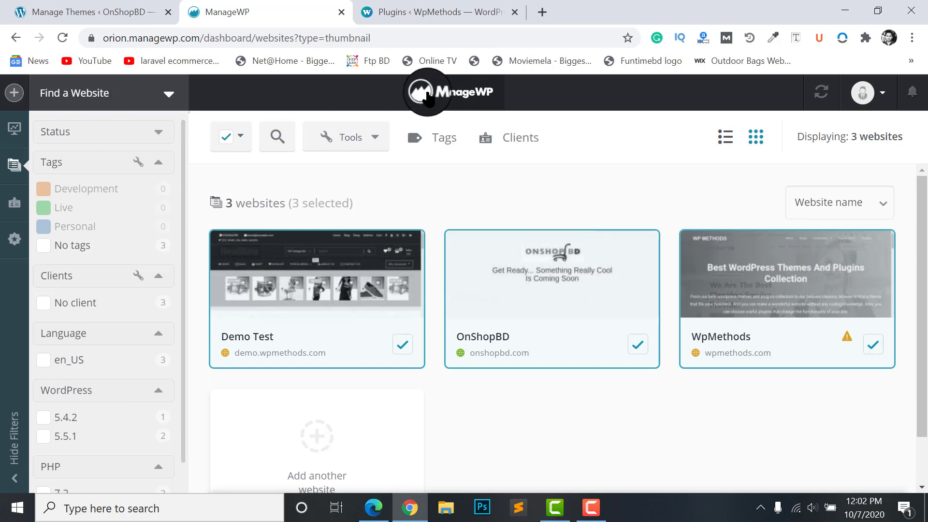
pyautogui.click(222, 147)
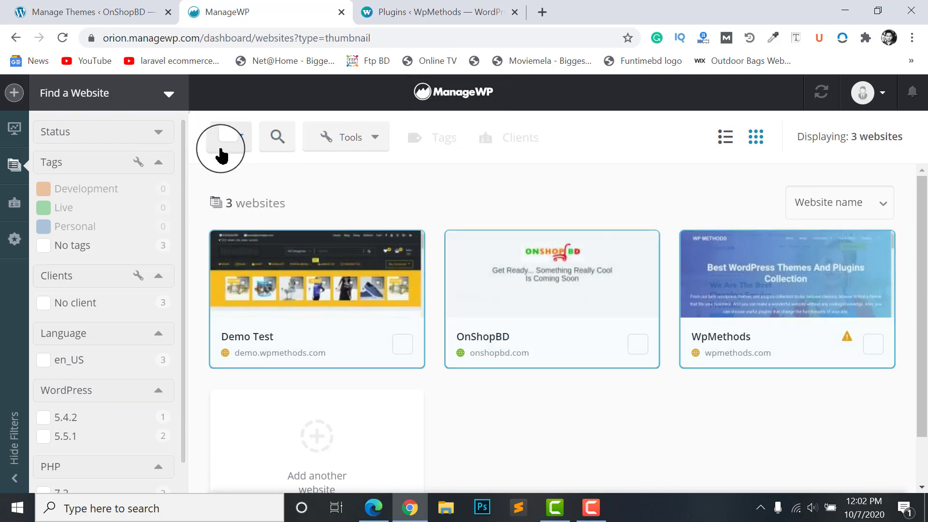
pyautogui.scroll(-1, 483, 271)
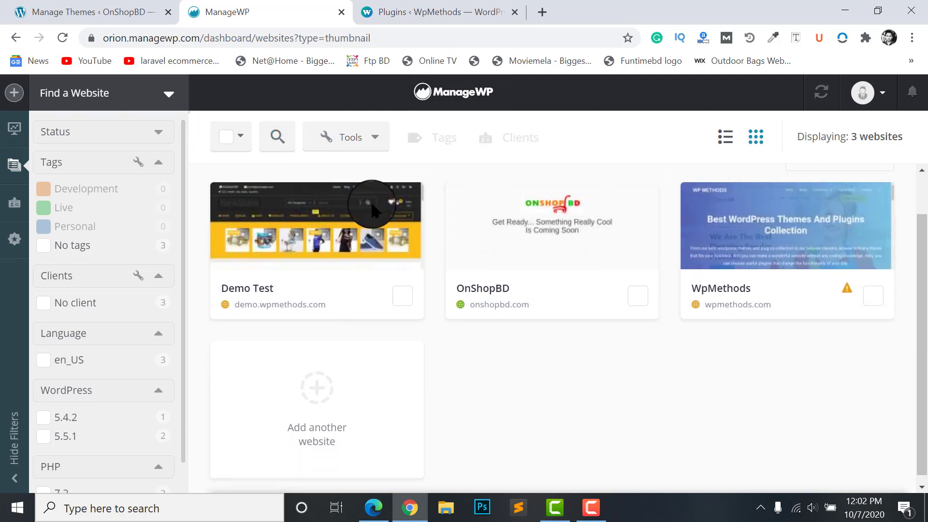
pyautogui.click(266, 230)
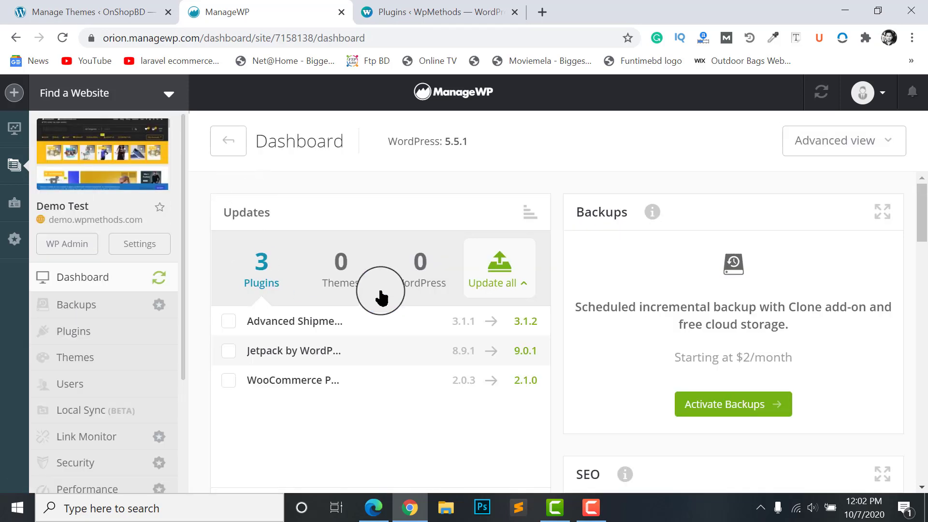
pyautogui.scroll(-3, 435, 290)
pyautogui.scroll(3, 356, 227)
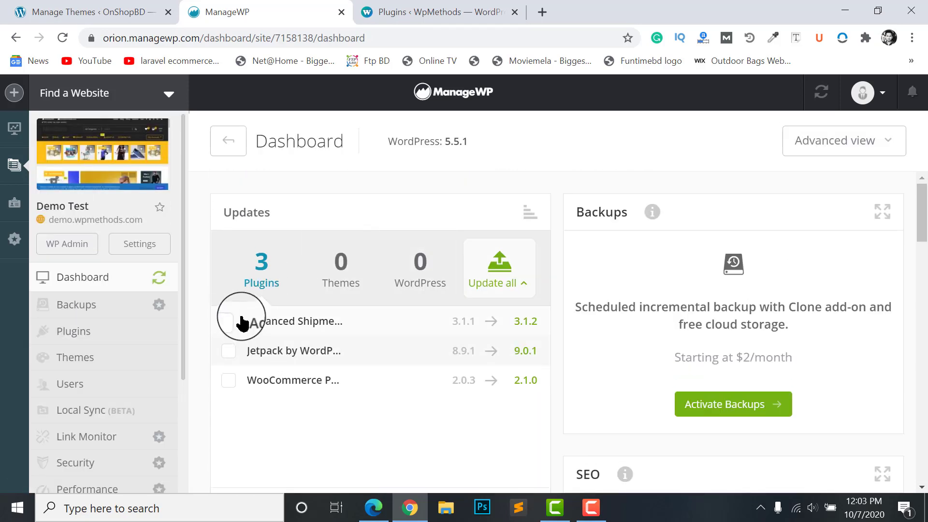
pyautogui.scroll(-2, 242, 322)
pyautogui.scroll(-2, 304, 315)
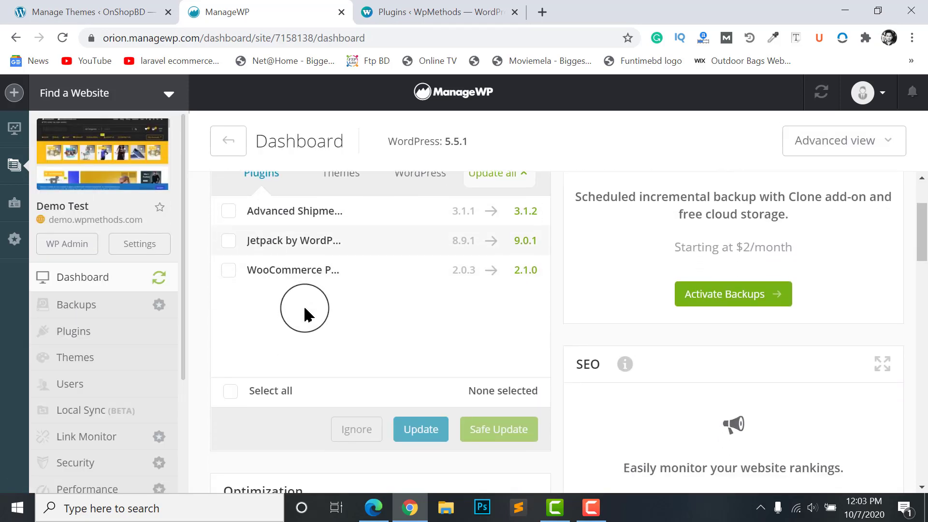
pyautogui.scroll(2, 283, 386)
pyautogui.scroll(-2, 283, 386)
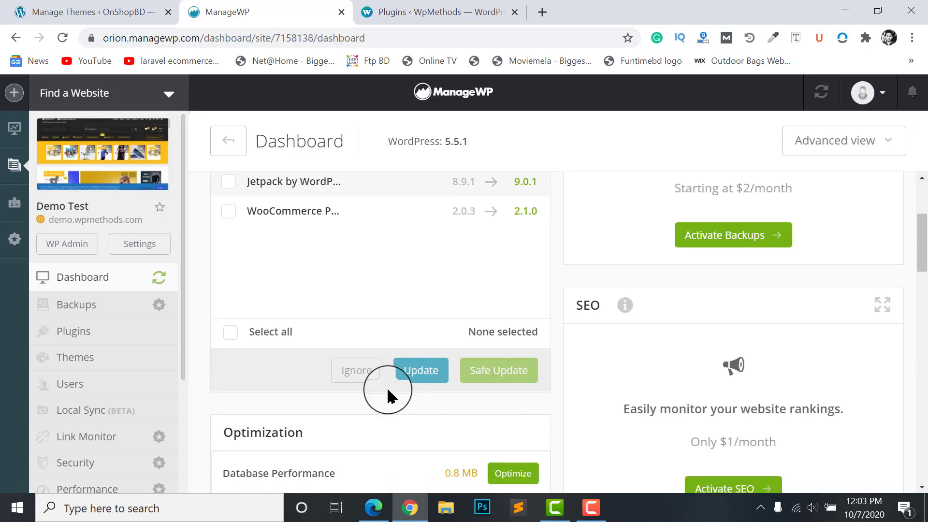
pyautogui.scroll(-2, 457, 337)
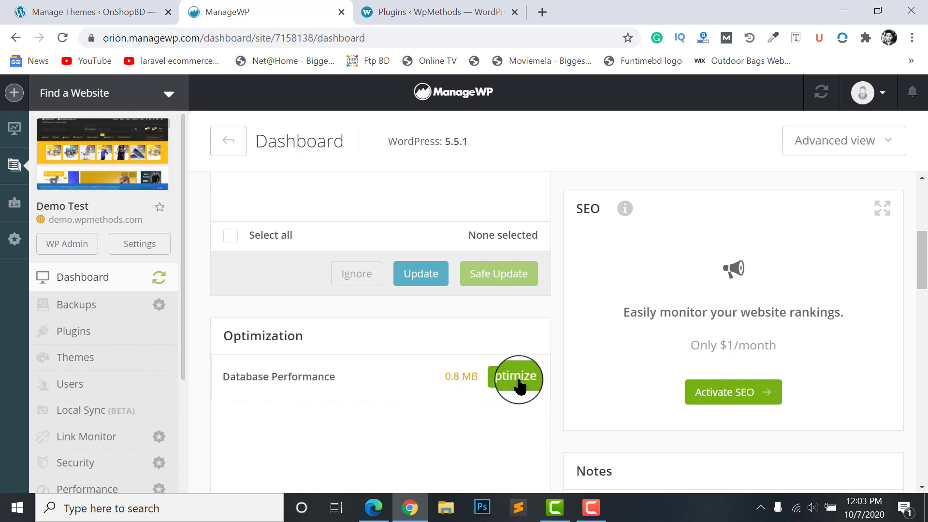
pyautogui.scroll(-1, 502, 343)
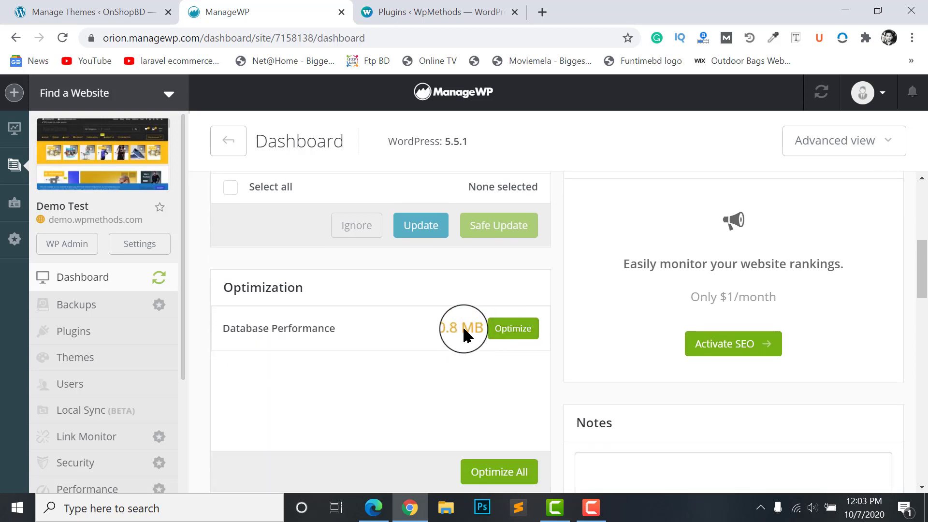
pyautogui.scroll(-2, 474, 309)
pyautogui.scroll(6, 768, 305)
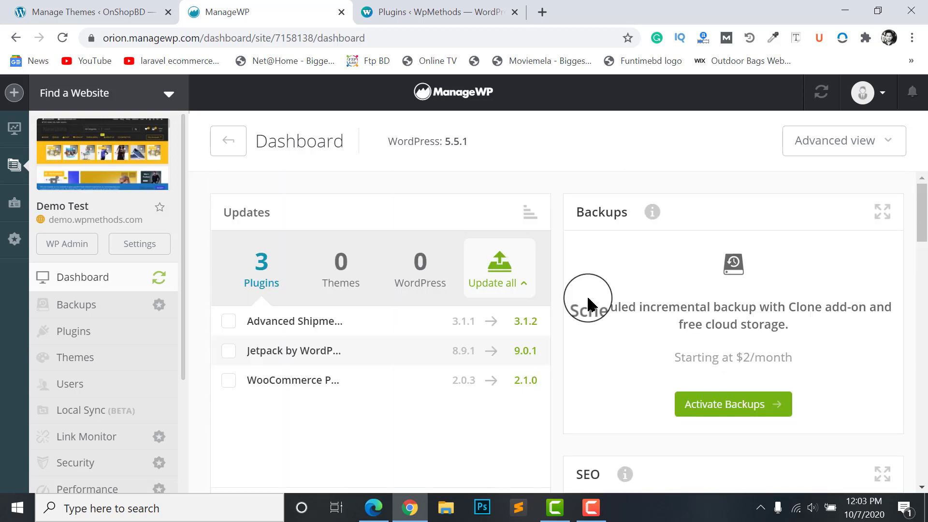
pyautogui.scroll(-2, 667, 186)
pyautogui.scroll(2, 659, 207)
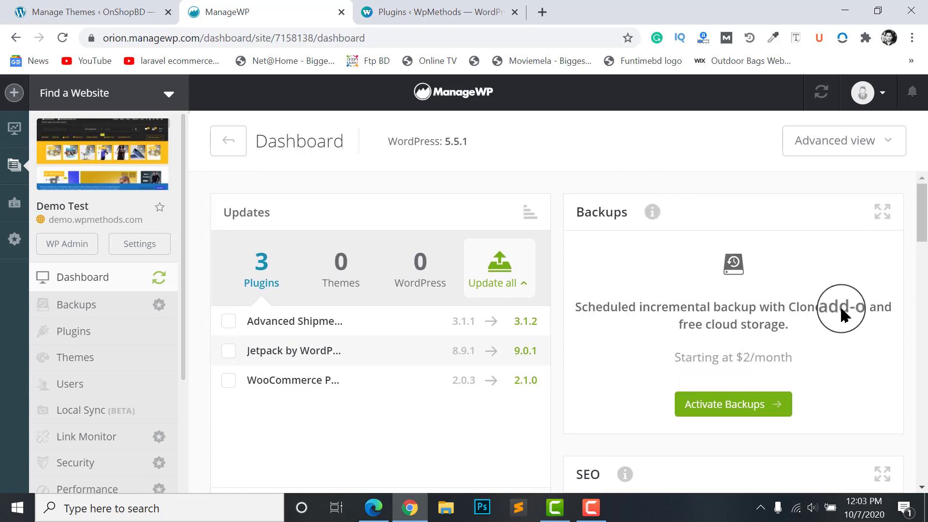
pyautogui.scroll(-1, 843, 315)
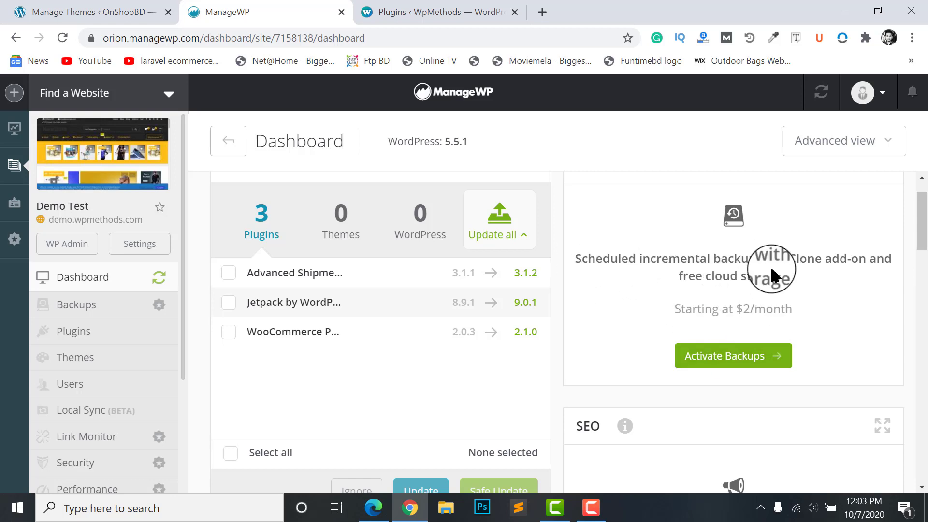
pyautogui.scroll(1, 735, 260)
pyautogui.scroll(-6, 725, 242)
pyautogui.scroll(1, 629, 237)
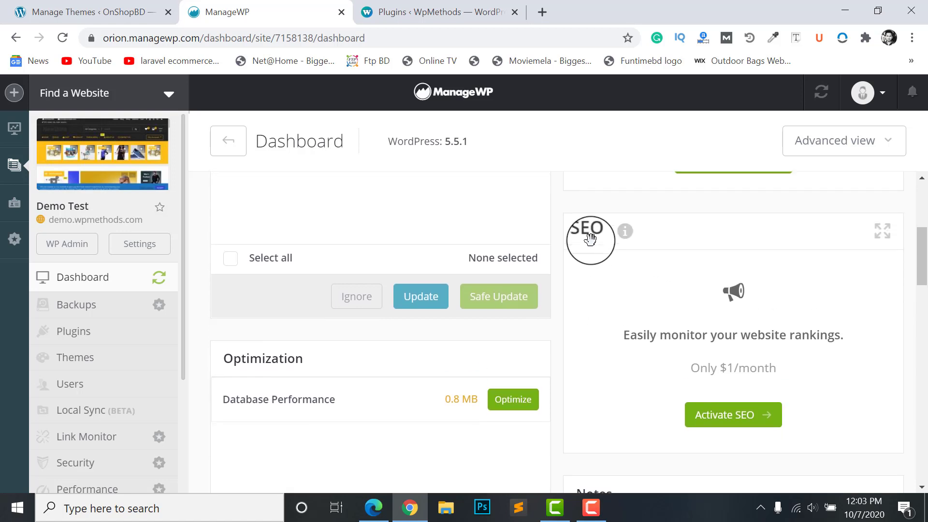
pyautogui.scroll(-1, 701, 367)
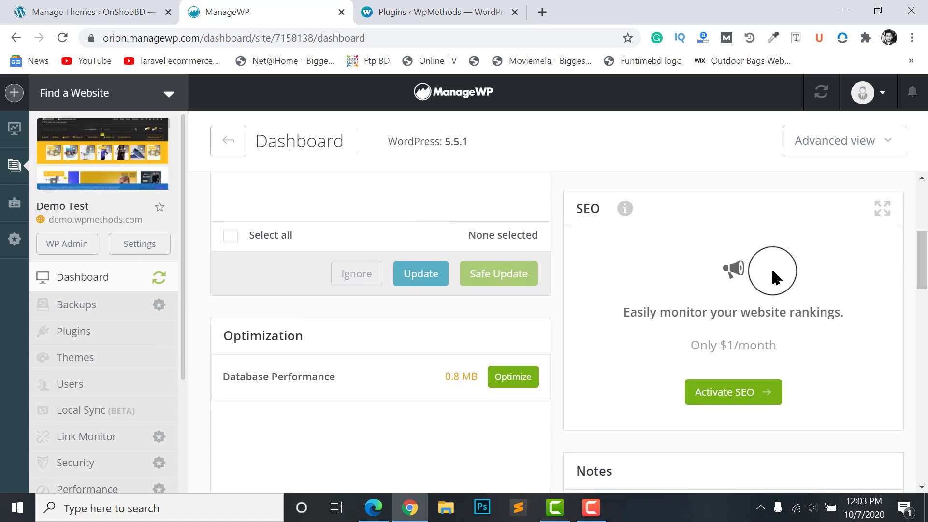
pyautogui.scroll(-1, 707, 347)
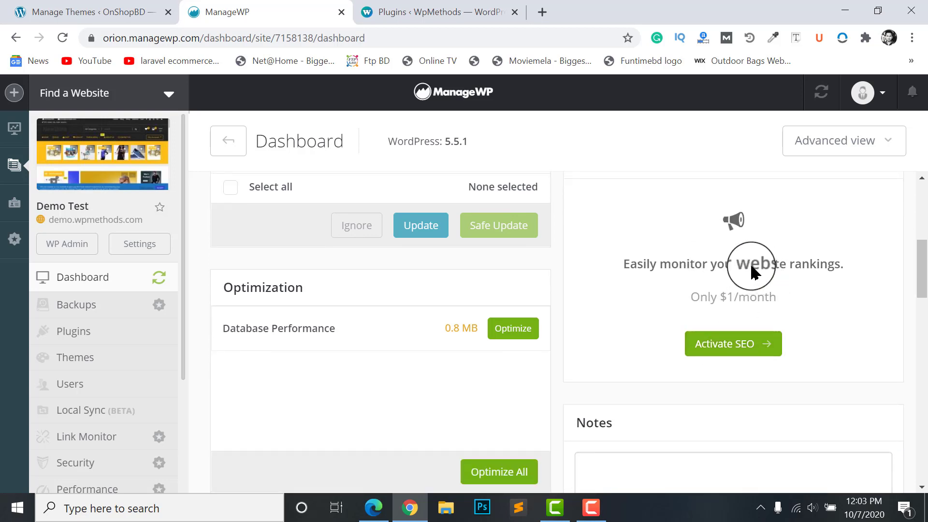
pyautogui.scroll(1, 715, 283)
pyautogui.scroll(-1, 720, 281)
pyautogui.scroll(1, 746, 310)
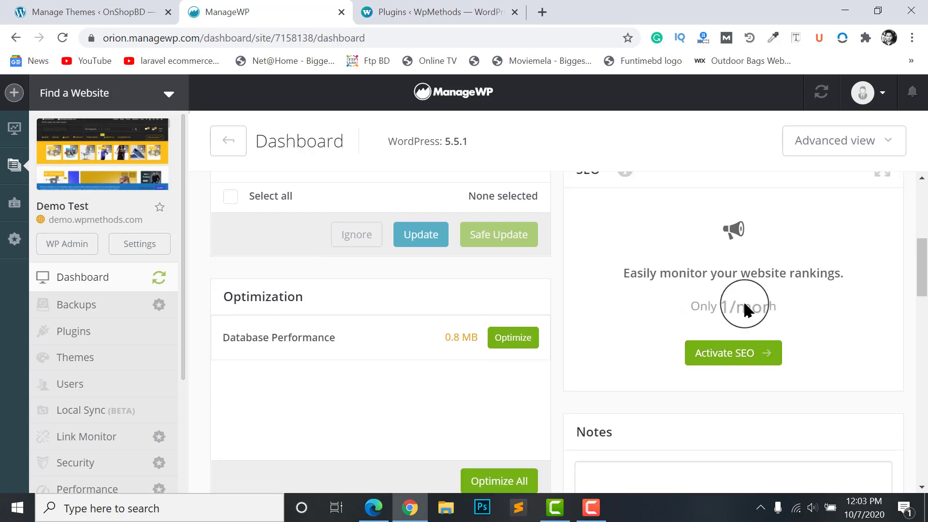
pyautogui.scroll(1, 747, 309)
pyautogui.scroll(-1, 729, 335)
pyautogui.scroll(1, 716, 332)
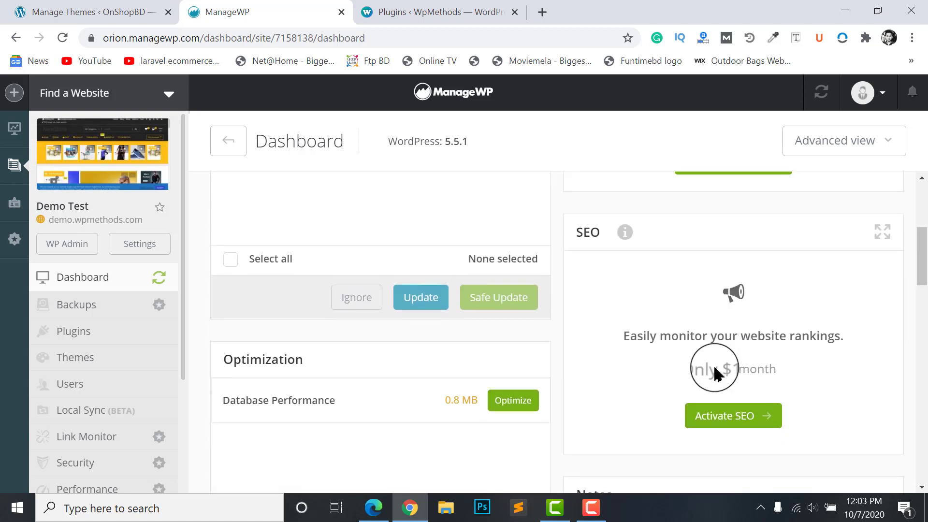
pyautogui.scroll(-1, 716, 373)
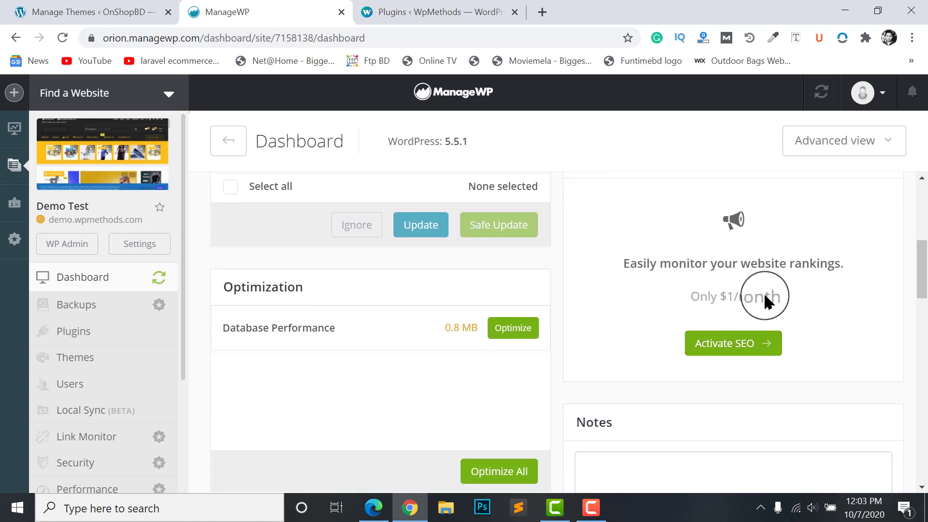
pyautogui.scroll(-4, 764, 300)
pyautogui.scroll(2, 702, 319)
pyautogui.scroll(2, 489, 338)
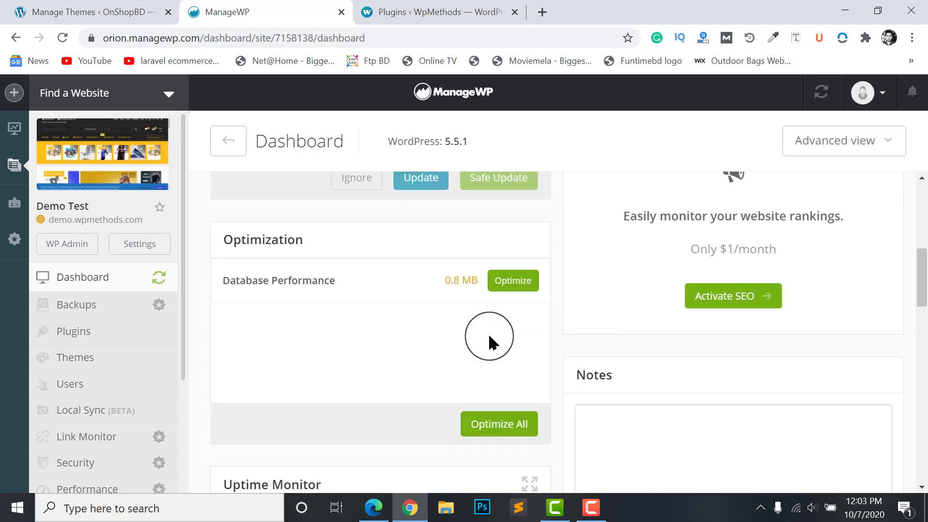
pyautogui.scroll(-2, 721, 300)
pyautogui.scroll(4, 782, 283)
pyautogui.scroll(3, 754, 275)
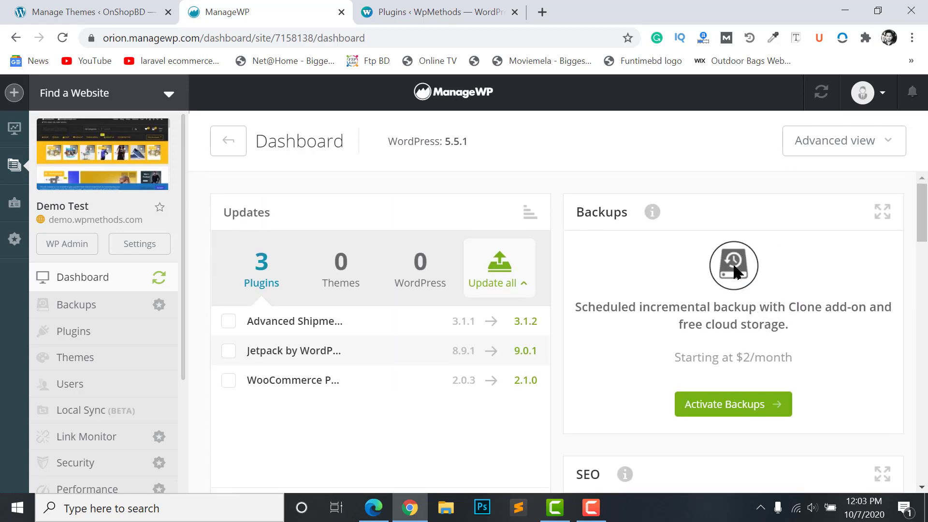
pyautogui.scroll(-1, 731, 261)
pyautogui.scroll(-2, 707, 289)
pyautogui.scroll(3, 723, 296)
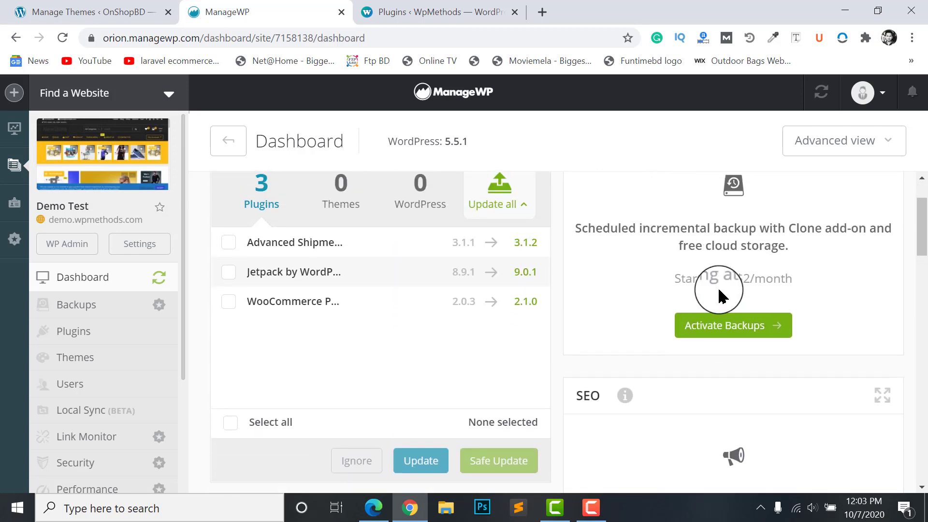
pyautogui.scroll(-1, 727, 292)
pyautogui.scroll(1, 734, 293)
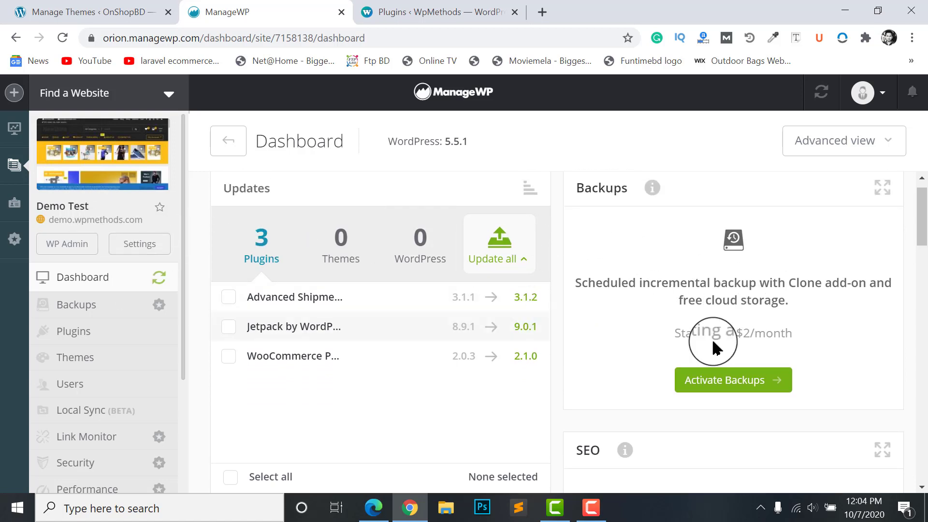
pyautogui.scroll(-1, 335, 358)
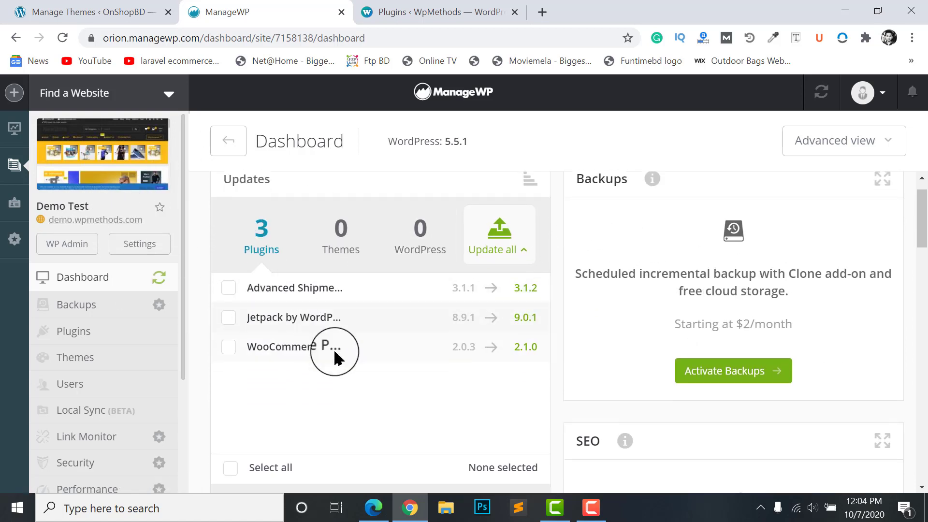
pyautogui.scroll(-3, 362, 347)
pyautogui.scroll(4, 416, 343)
pyautogui.scroll(-5, 401, 310)
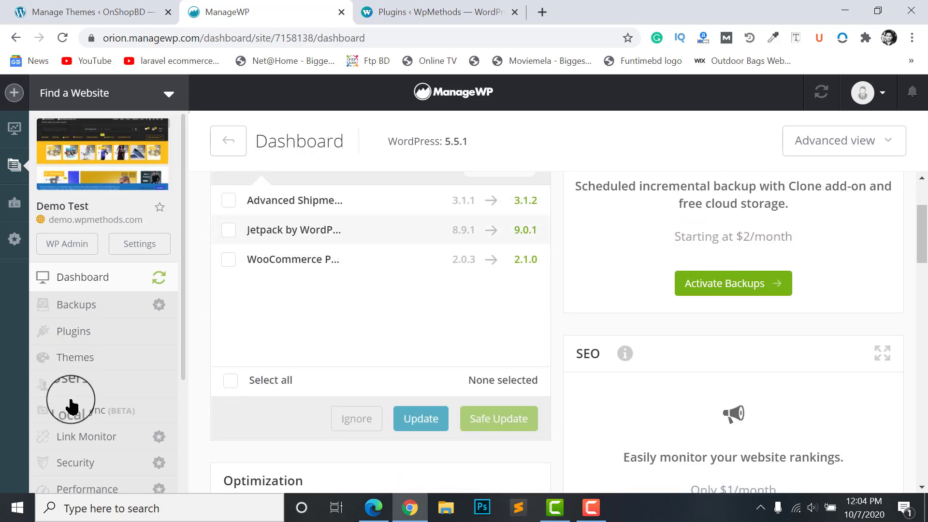
pyautogui.scroll(-3, 208, 325)
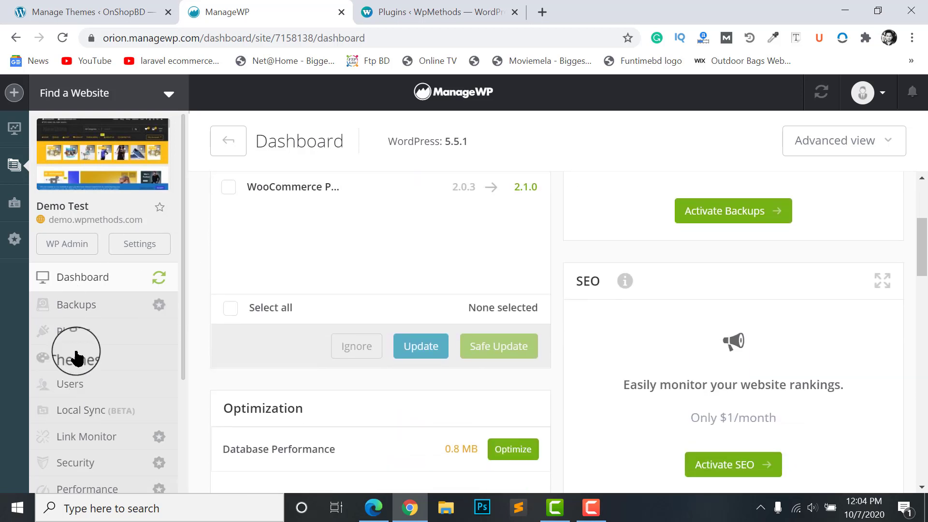
pyautogui.scroll(-3, 74, 357)
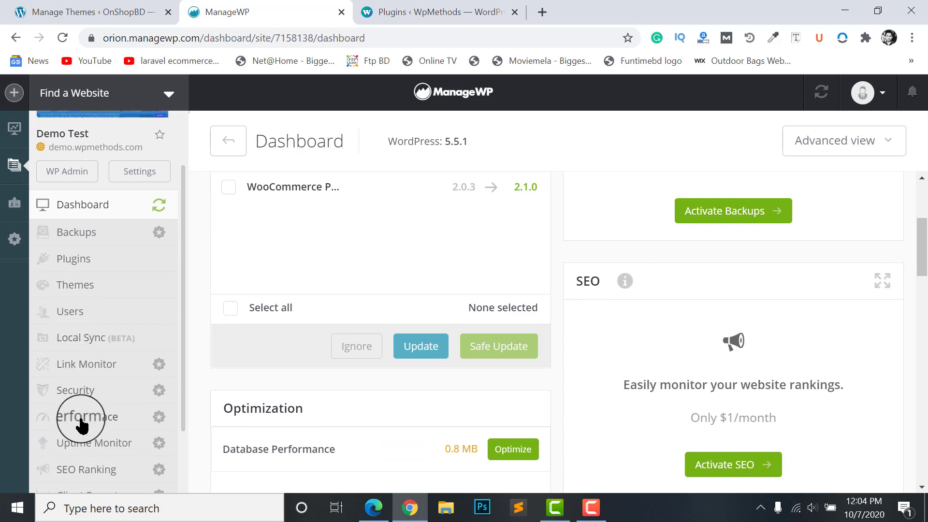
# Visit Demo Test's Manage Themes and SEO Ranking pages, then open its Client Report page
pyautogui.click(53, 287)
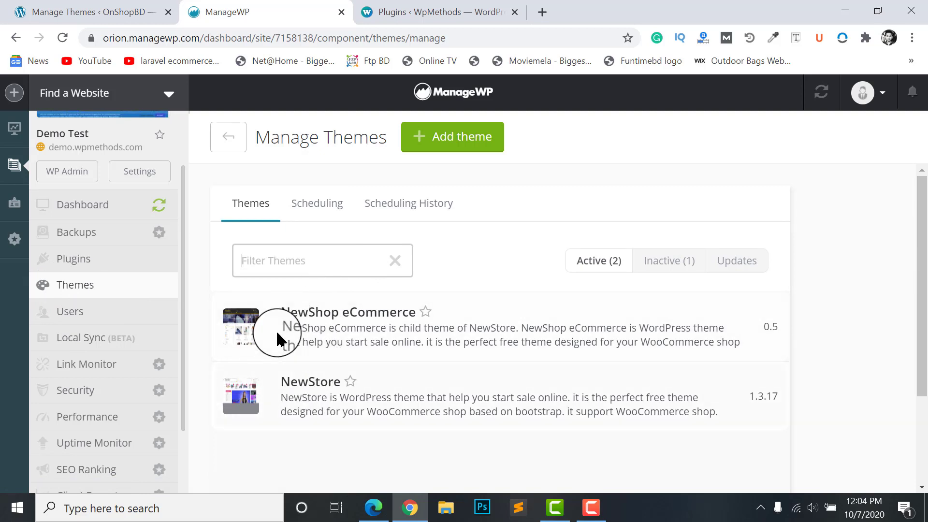
pyautogui.scroll(-2, 77, 342)
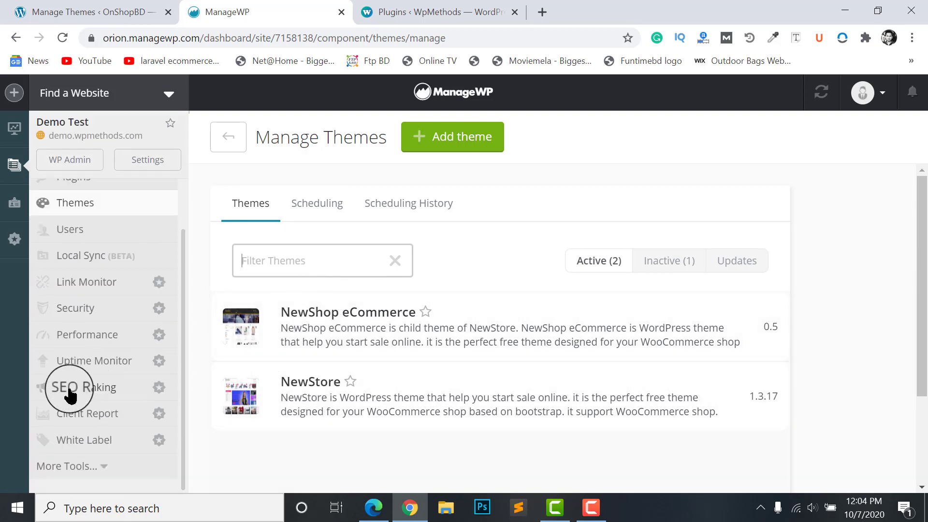
pyautogui.click(72, 387)
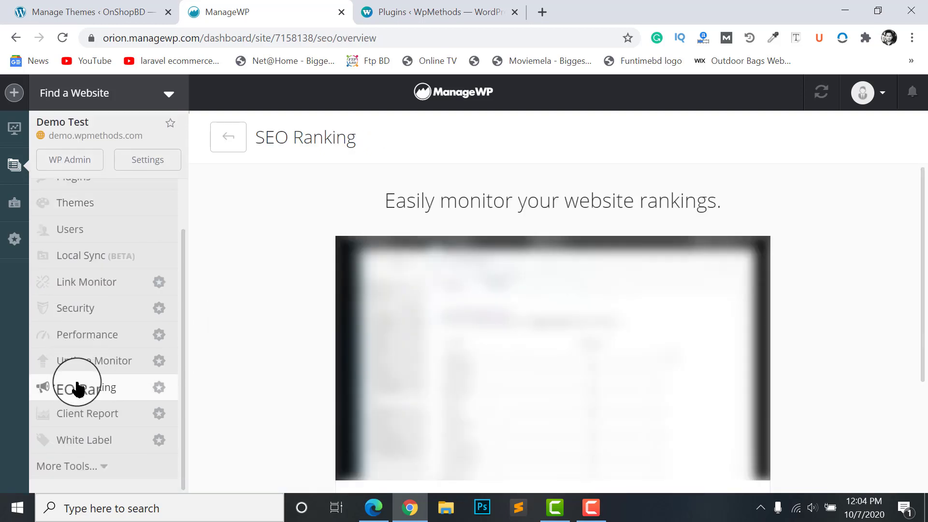
pyautogui.scroll(-3, 472, 306)
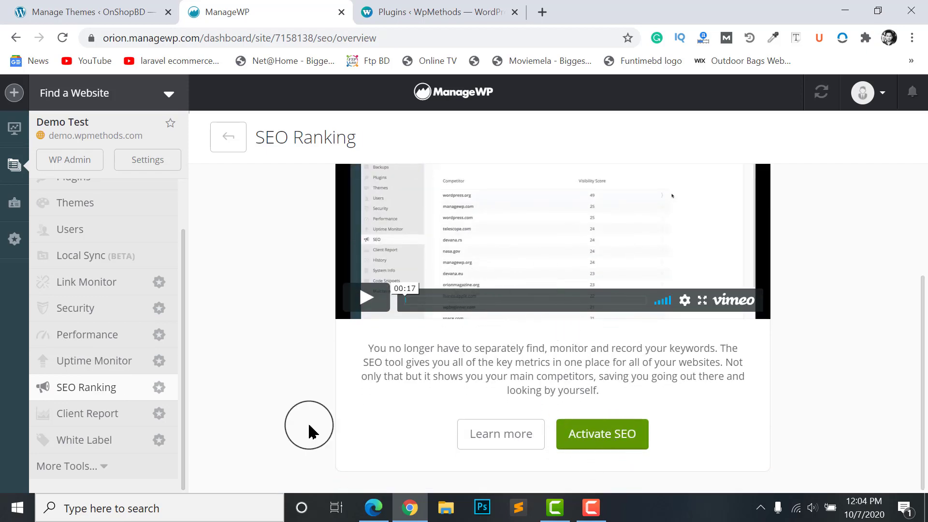
pyautogui.click(83, 419)
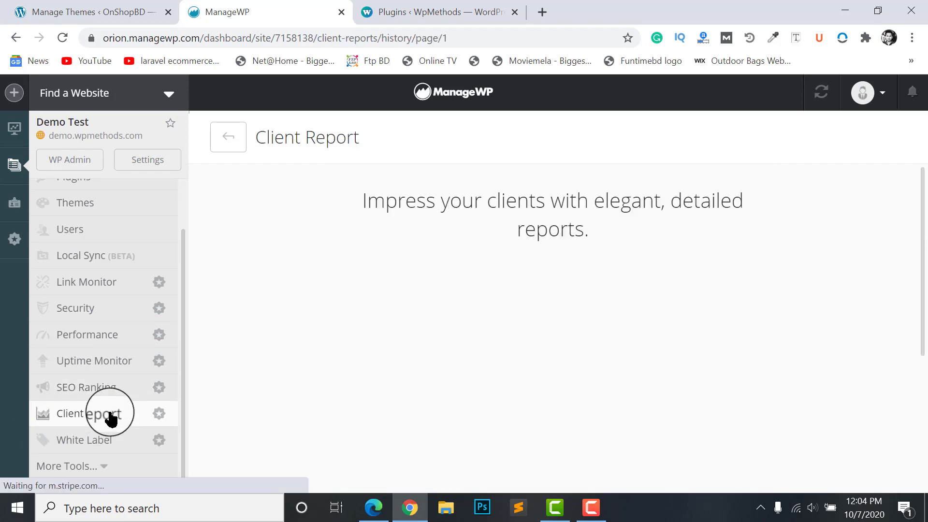
# Activate the Free tier of Client Reports for Demo Test and dismiss the confirmation
pyautogui.scroll(-5, 609, 246)
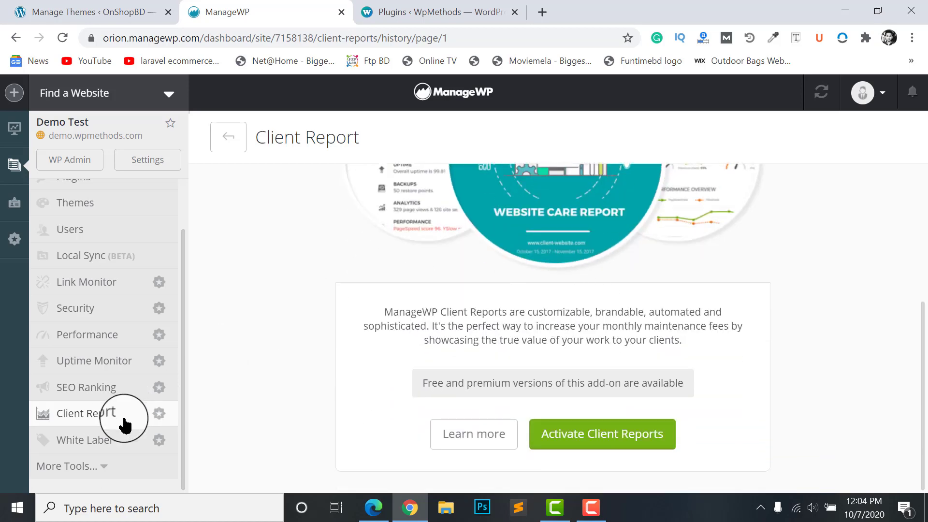
pyautogui.scroll(5, 609, 362)
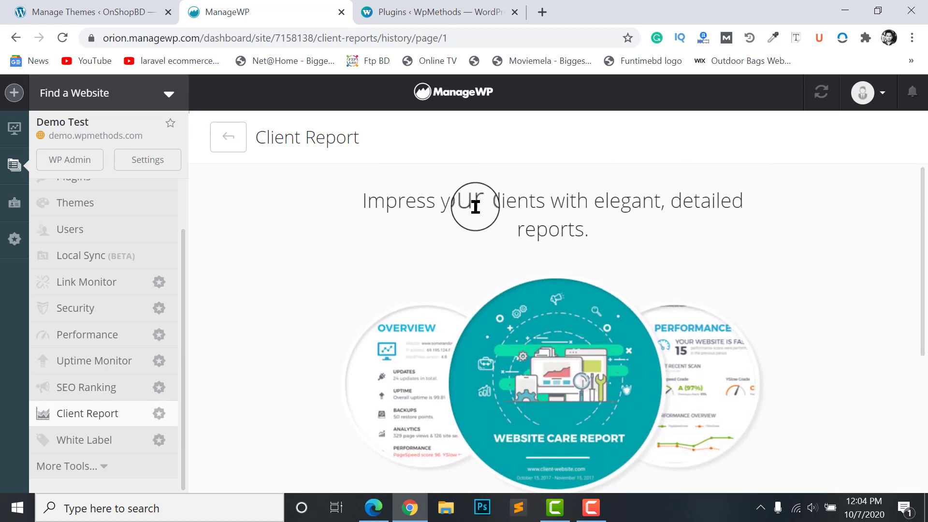
pyautogui.scroll(-3, 476, 208)
pyautogui.scroll(-2, 532, 241)
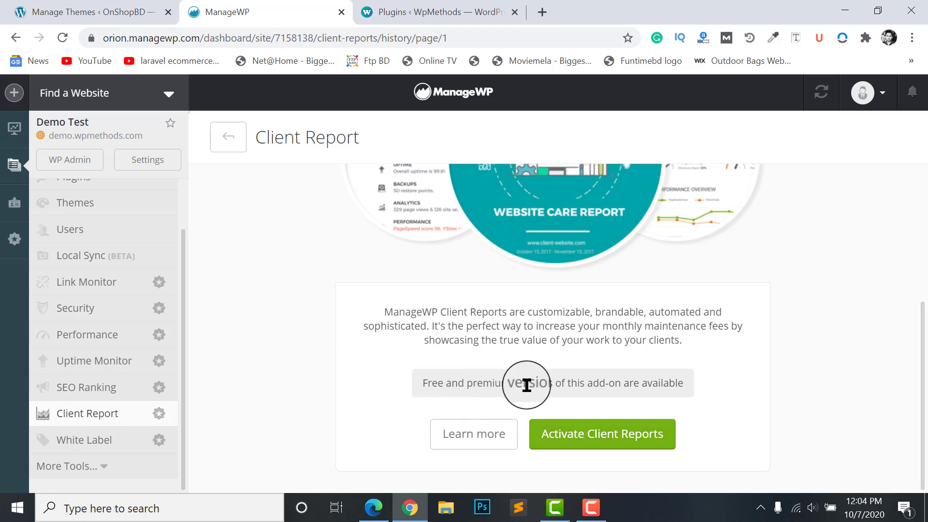
pyautogui.click(608, 448)
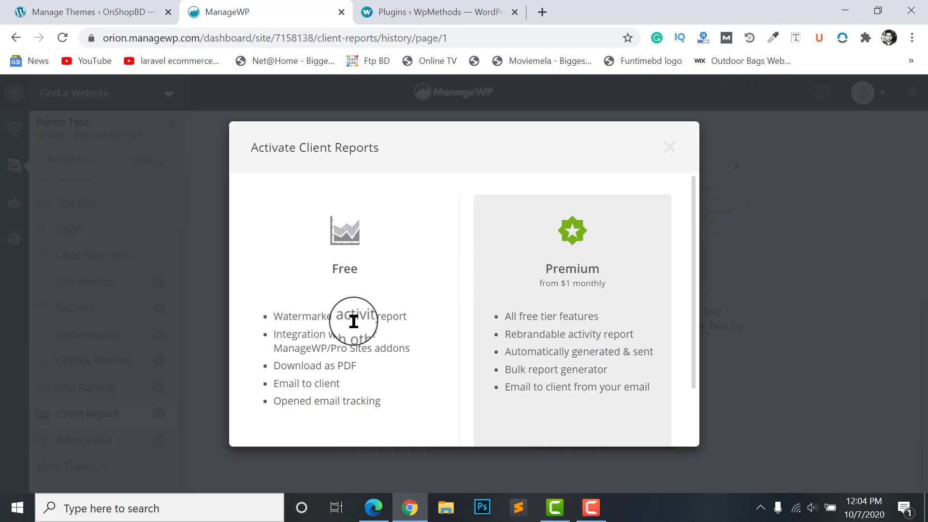
pyautogui.scroll(-2, 354, 321)
pyautogui.scroll(2, 303, 352)
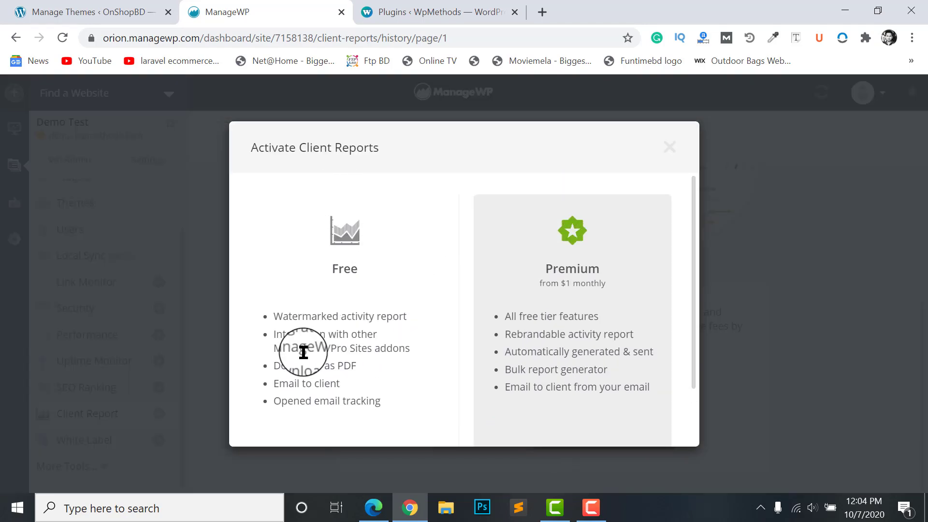
pyautogui.scroll(-2, 304, 352)
pyautogui.click(335, 399)
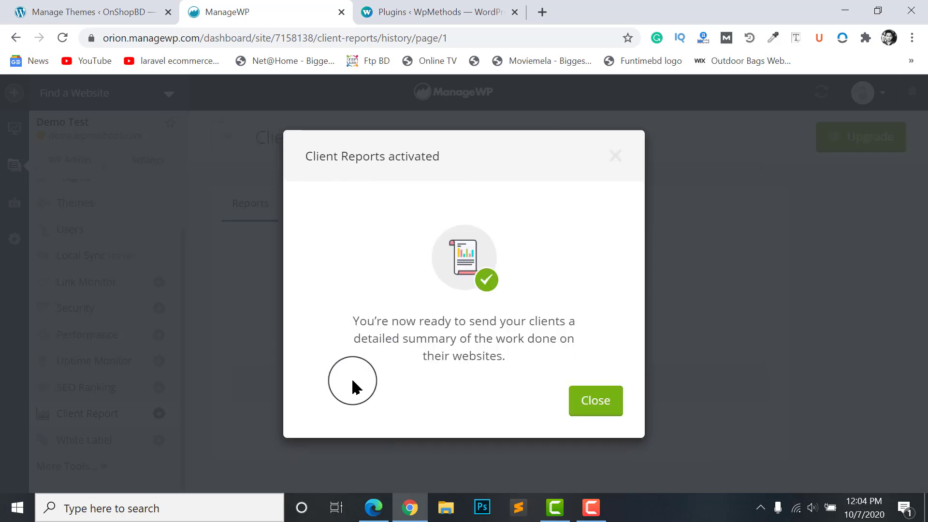
pyautogui.click(597, 406)
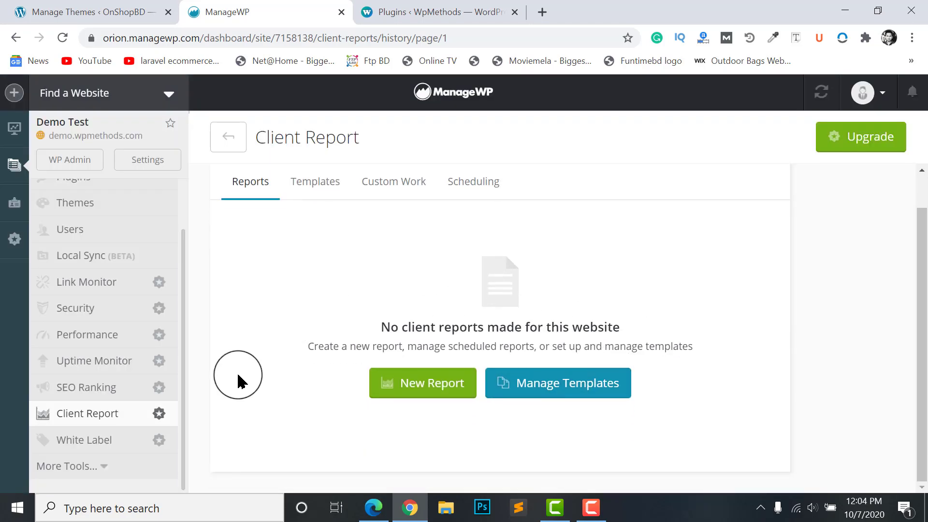
pyautogui.click(102, 419)
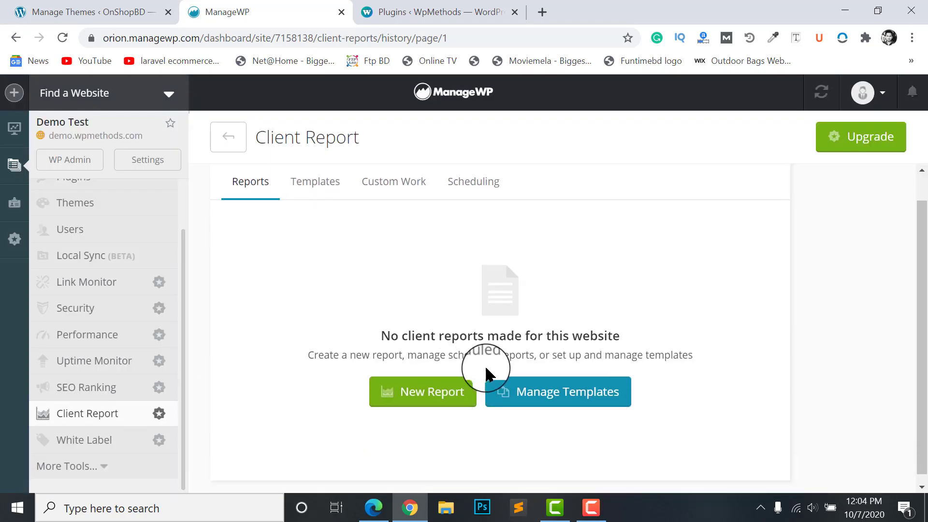
# Start a new client report with the default template and United States - English language
pyautogui.click(414, 389)
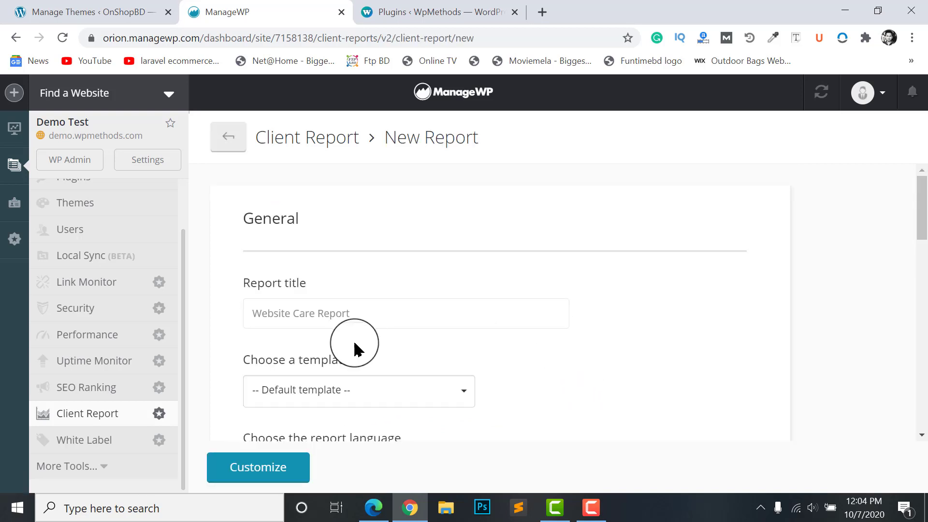
pyautogui.scroll(-2, 367, 314)
pyautogui.click(348, 295)
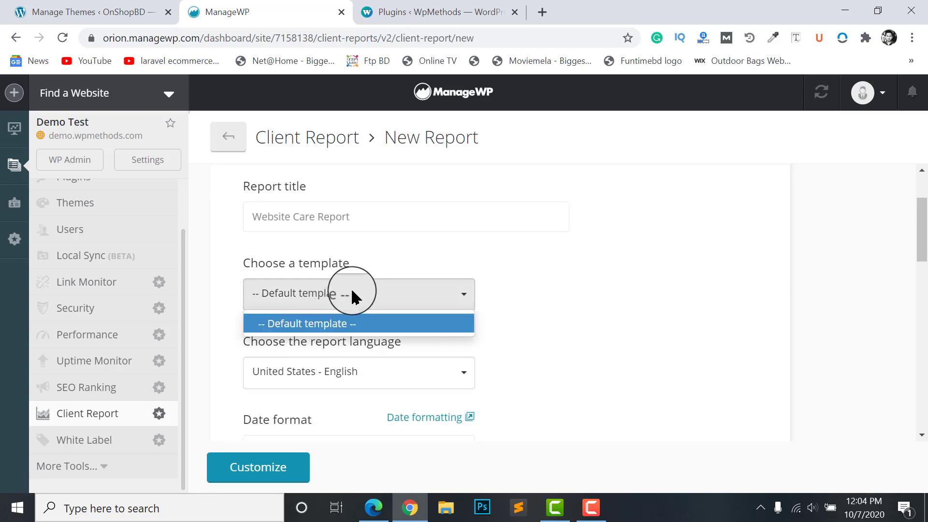
pyautogui.click(352, 295)
pyautogui.click(282, 216)
pyautogui.click(305, 299)
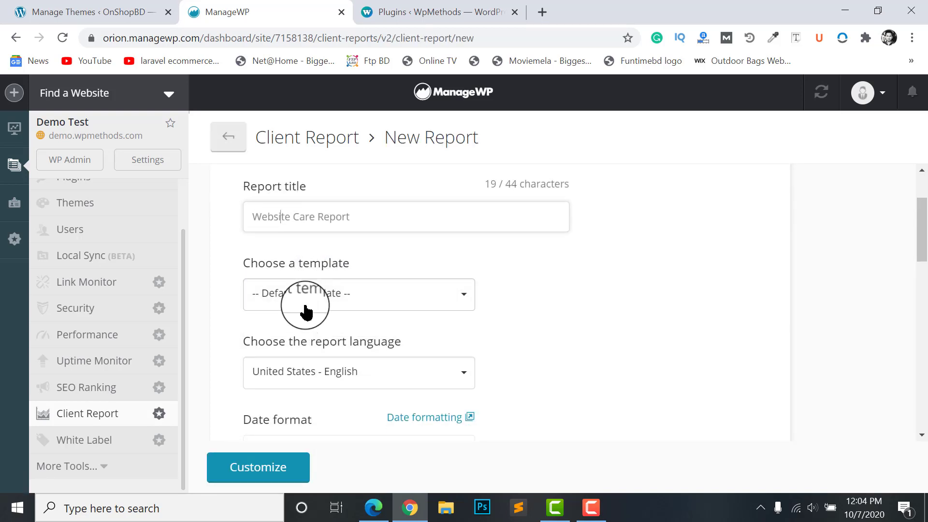
pyautogui.click(312, 292)
pyautogui.click(328, 285)
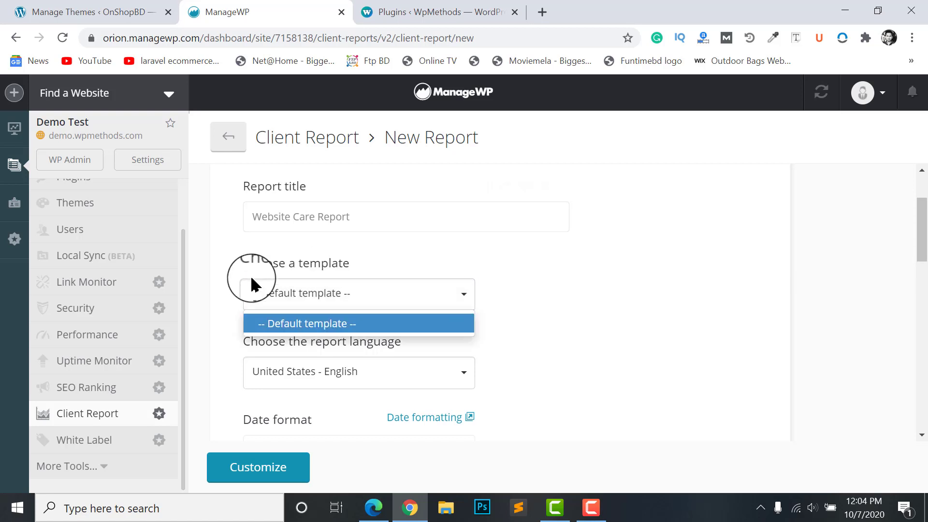
pyautogui.click(304, 319)
pyautogui.scroll(-2, 306, 321)
pyautogui.click(282, 281)
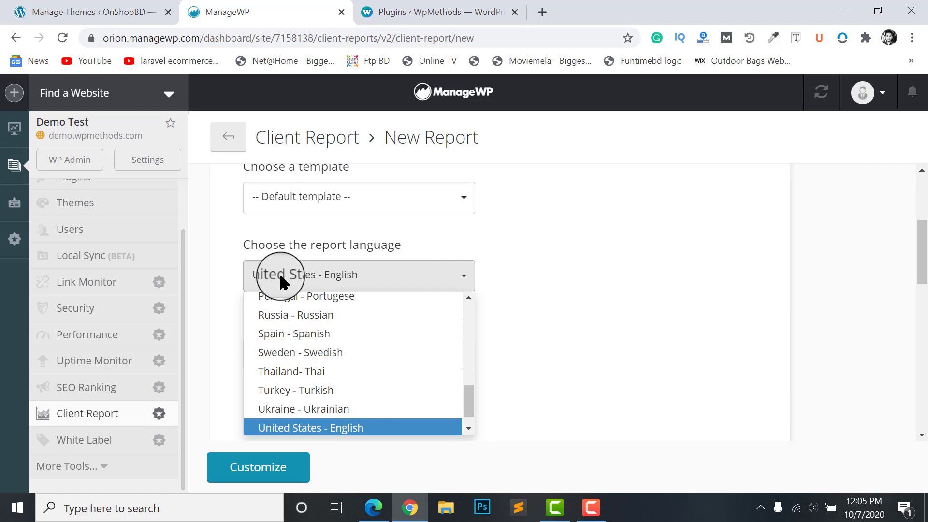
pyautogui.click(292, 276)
# Set the report period to Last 30 Days
pyautogui.scroll(-3, 311, 285)
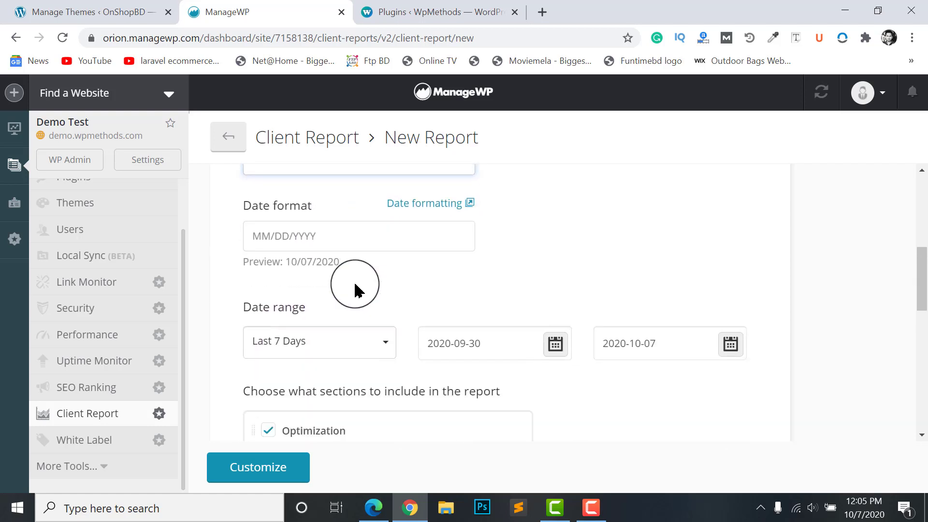
pyautogui.scroll(1, 414, 234)
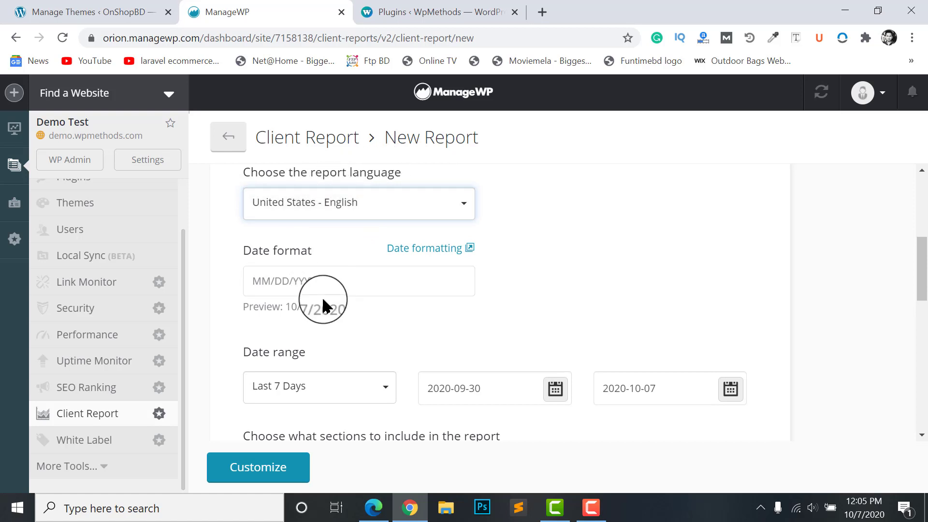
pyautogui.scroll(-1, 323, 300)
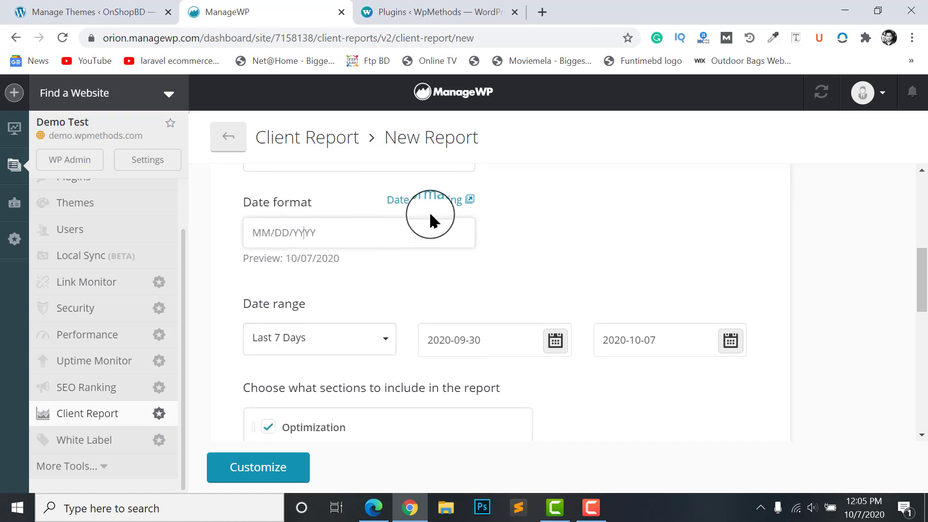
pyautogui.scroll(-2, 324, 252)
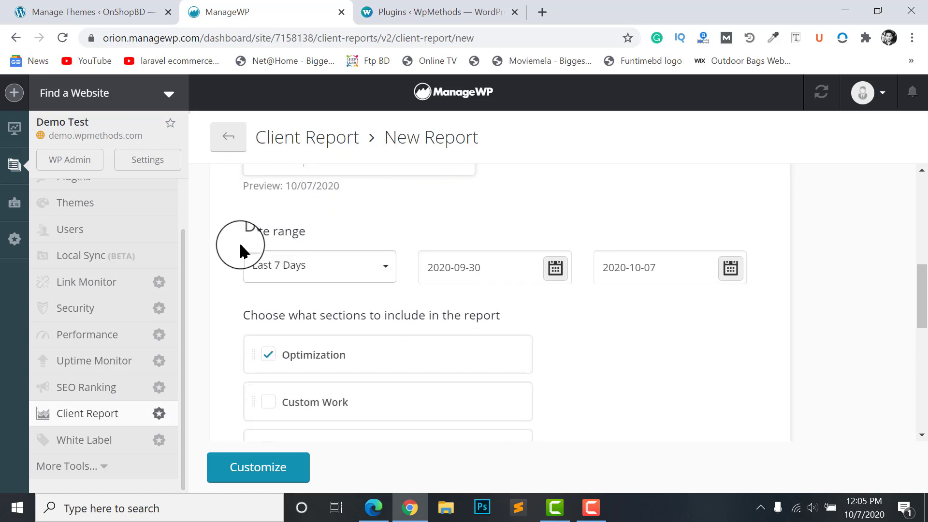
pyautogui.click(296, 264)
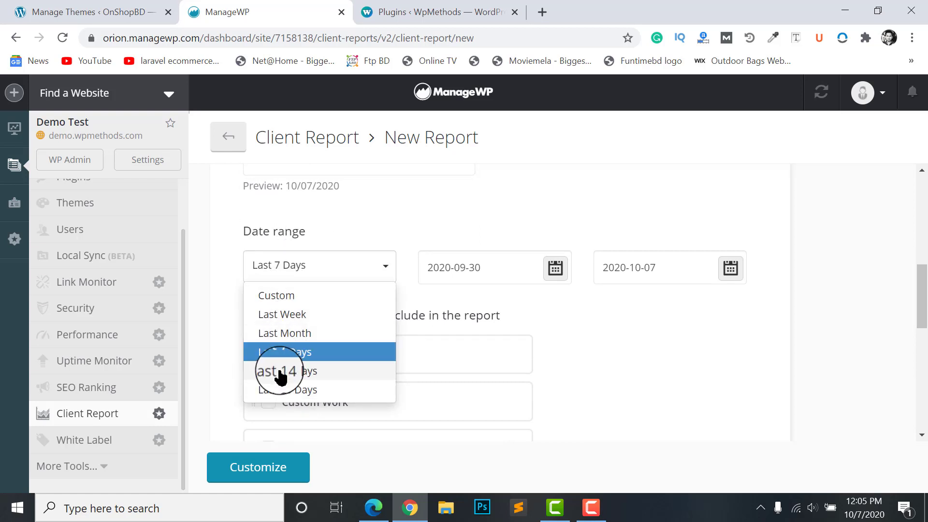
pyautogui.click(296, 388)
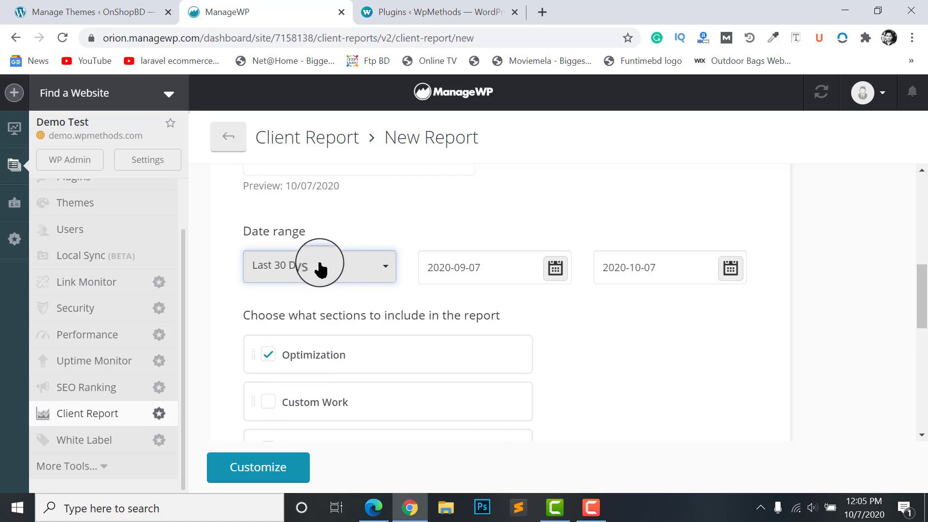
# With Analytics and WooCommerce sections included, continue to the Customize Report step
pyautogui.scroll(-3, 321, 265)
pyautogui.scroll(2, 342, 285)
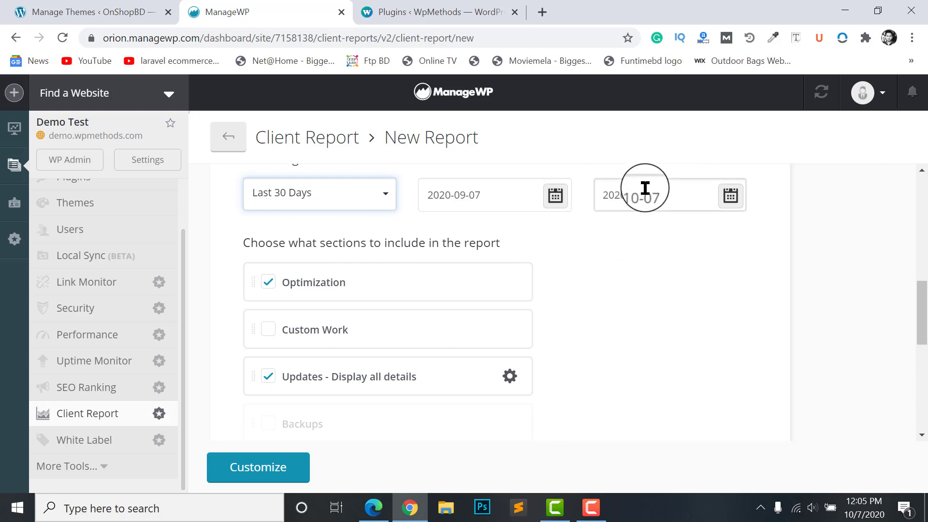
pyautogui.scroll(1, 458, 269)
pyautogui.scroll(-2, 574, 193)
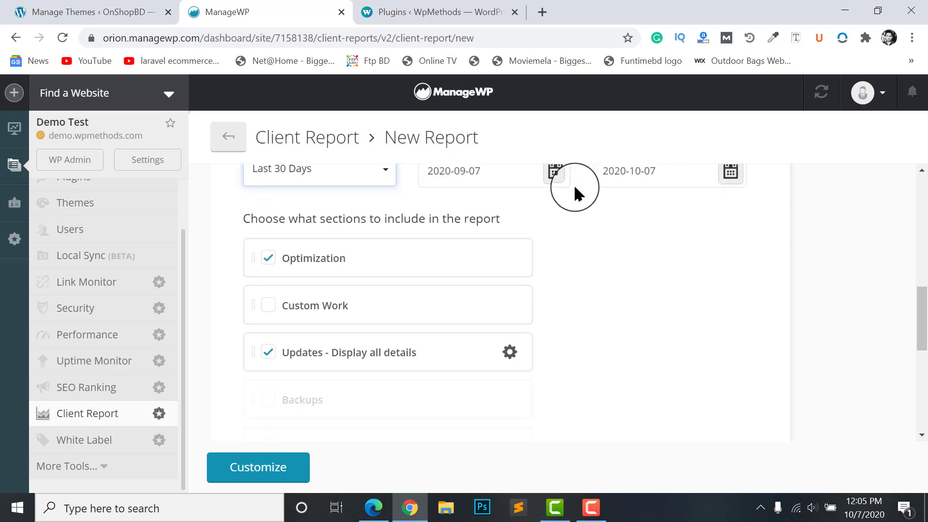
pyautogui.scroll(1, 520, 205)
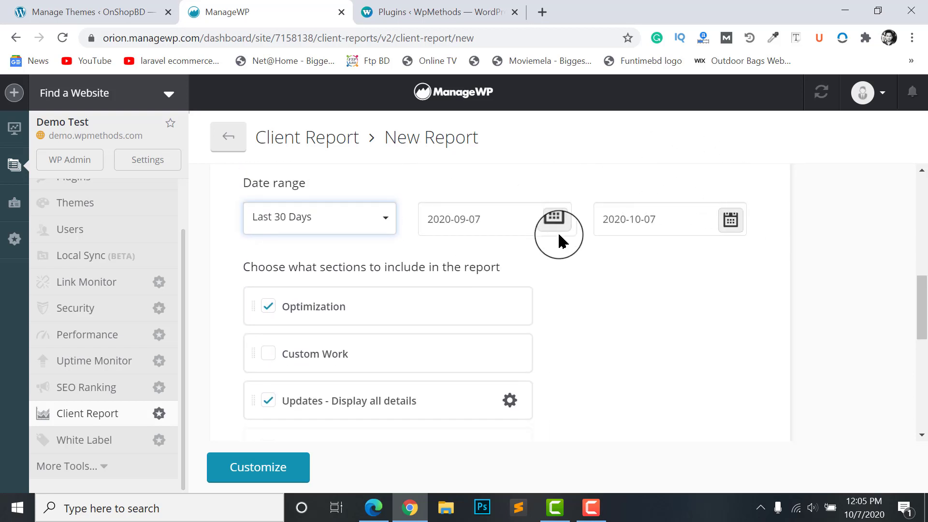
pyautogui.scroll(-1, 634, 201)
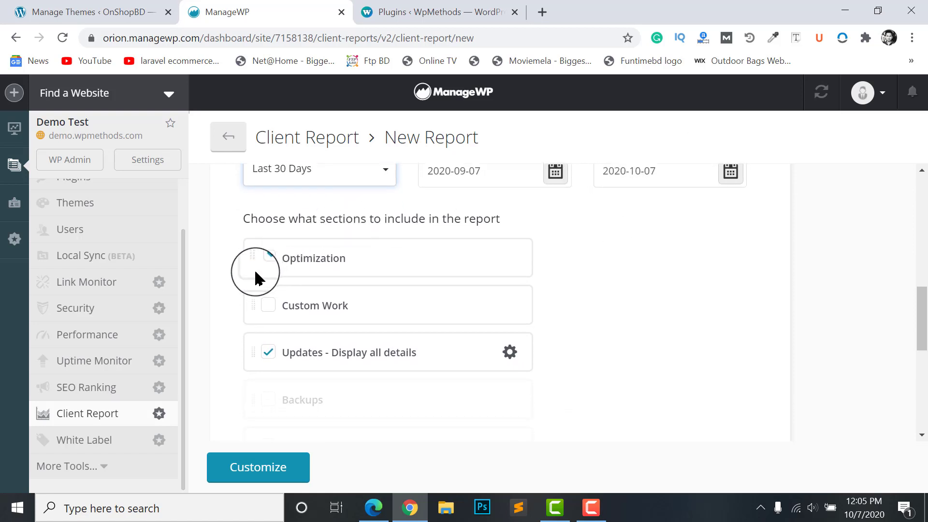
pyautogui.scroll(-1, 256, 247)
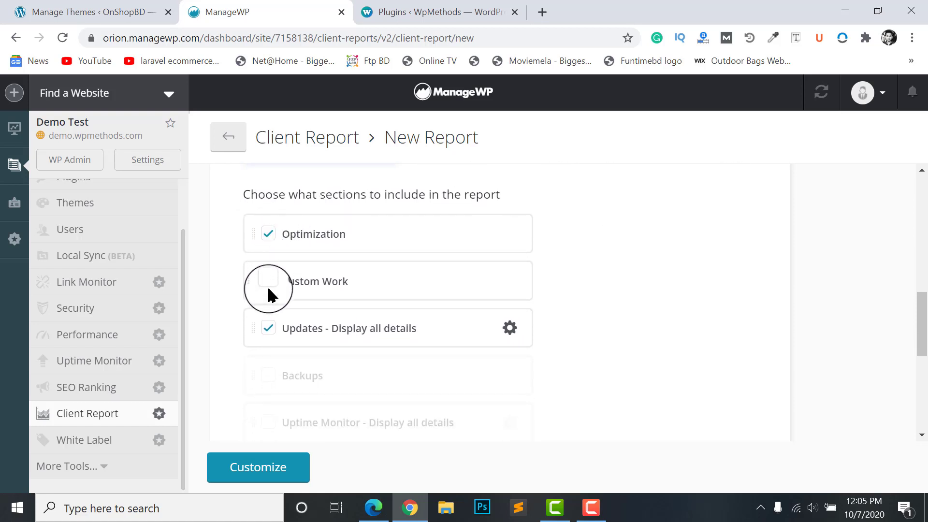
pyautogui.scroll(-3, 304, 294)
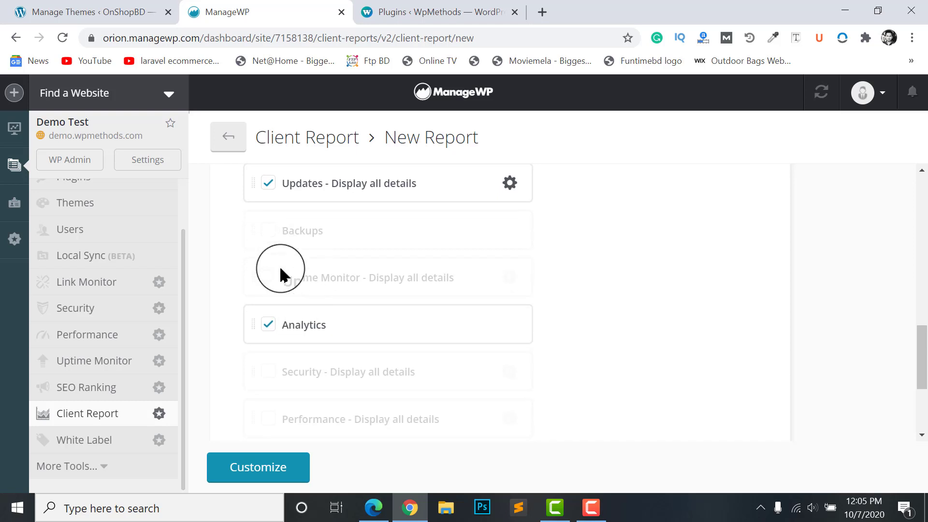
pyautogui.scroll(-2, 271, 295)
pyautogui.scroll(-2, 286, 295)
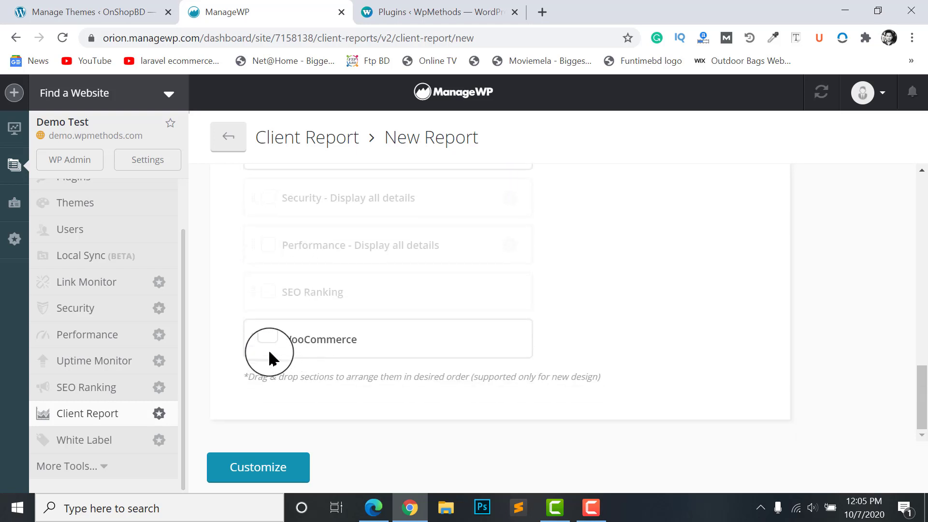
pyautogui.scroll(3, 310, 291)
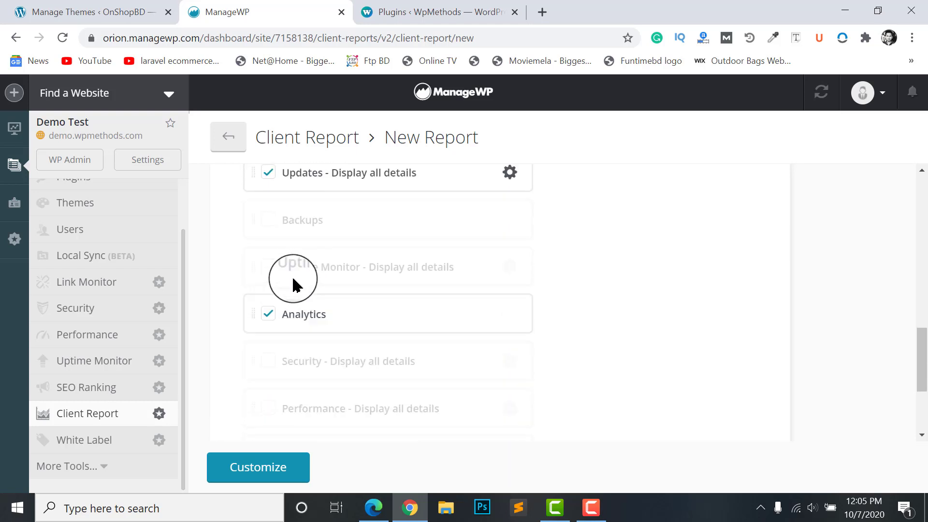
pyautogui.scroll(-3, 297, 285)
pyautogui.scroll(9, 294, 261)
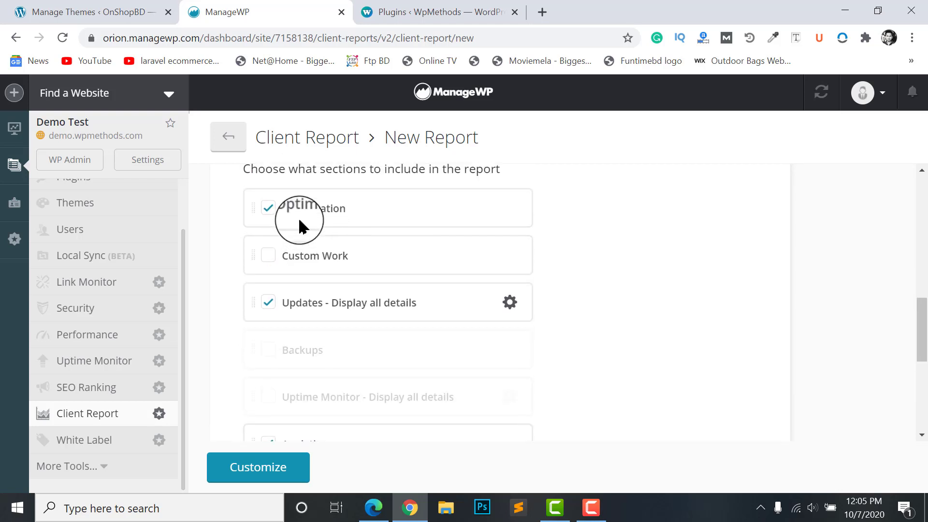
pyautogui.scroll(-4, 314, 237)
pyautogui.scroll(-5, 300, 339)
pyautogui.click(251, 464)
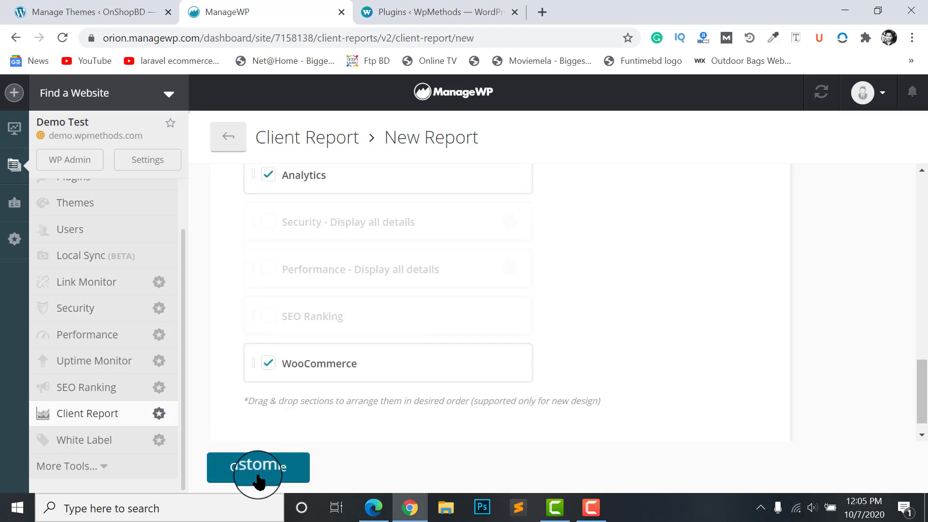
pyautogui.rightClick(256, 473)
pyautogui.click(800, 273)
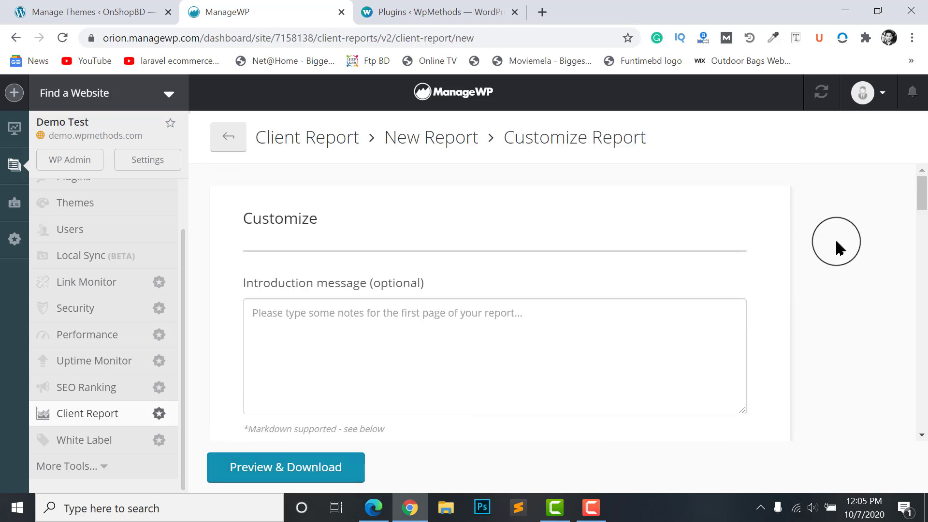
# Use the Custom image front page template with Electric Orange as the cover colour
pyautogui.scroll(-5, 304, 303)
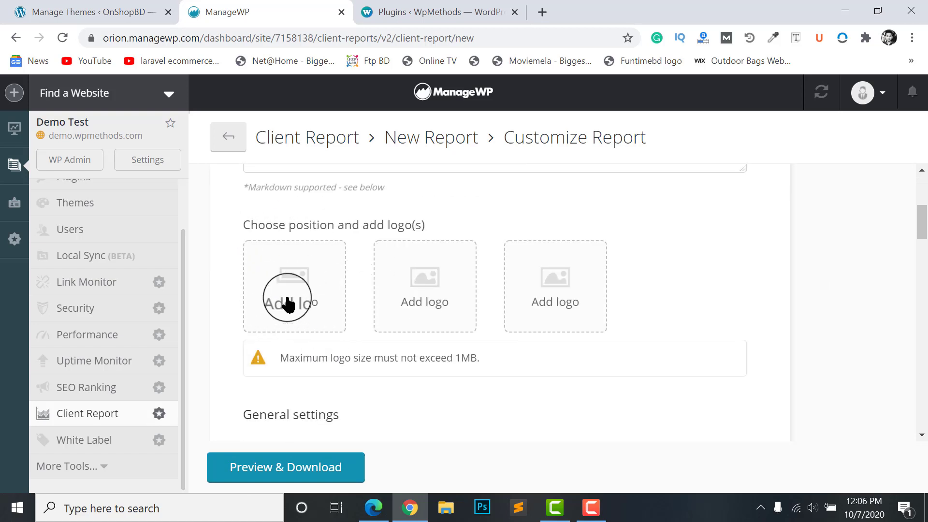
pyautogui.scroll(-1, 300, 271)
pyautogui.scroll(-5, 308, 251)
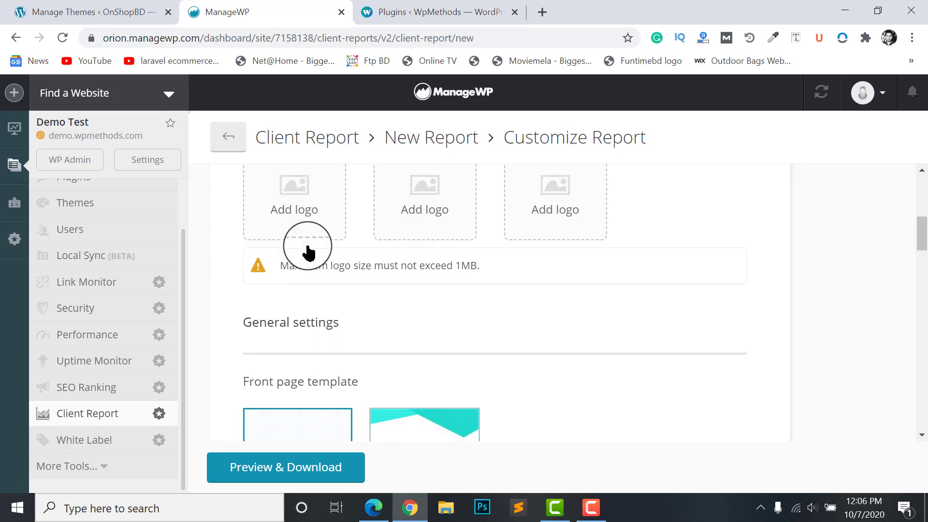
pyautogui.click(412, 290)
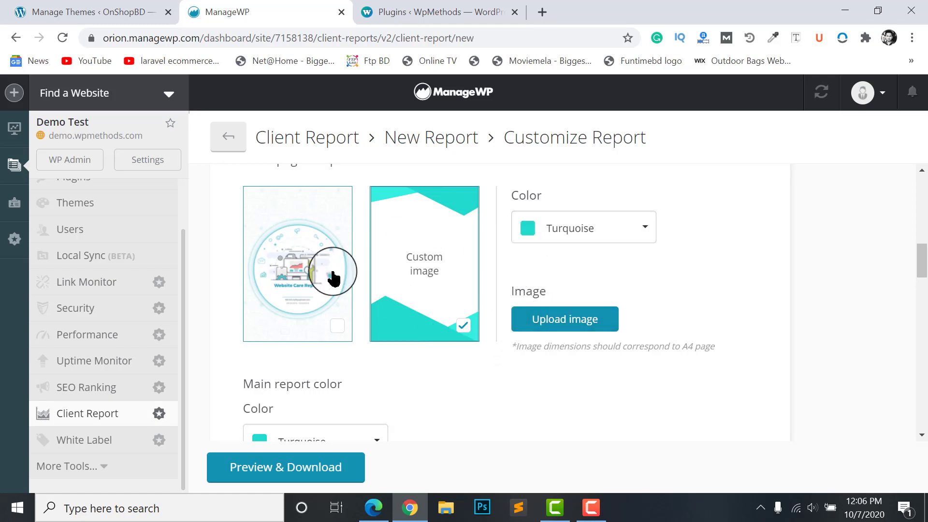
pyautogui.click(586, 227)
pyautogui.click(565, 344)
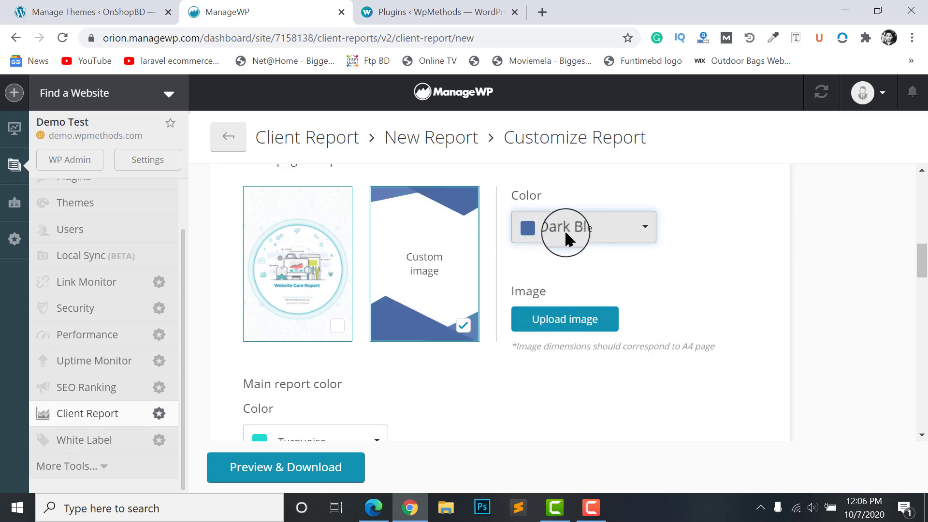
pyautogui.click(563, 231)
pyautogui.scroll(-2, 544, 333)
pyautogui.click(546, 338)
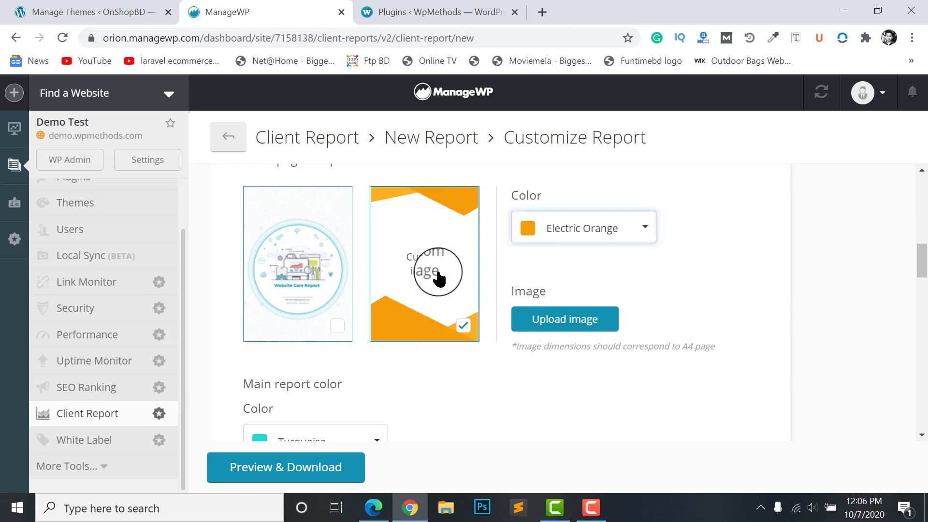
# Generate the report and show its Preview & Download page
pyautogui.scroll(-3, 484, 266)
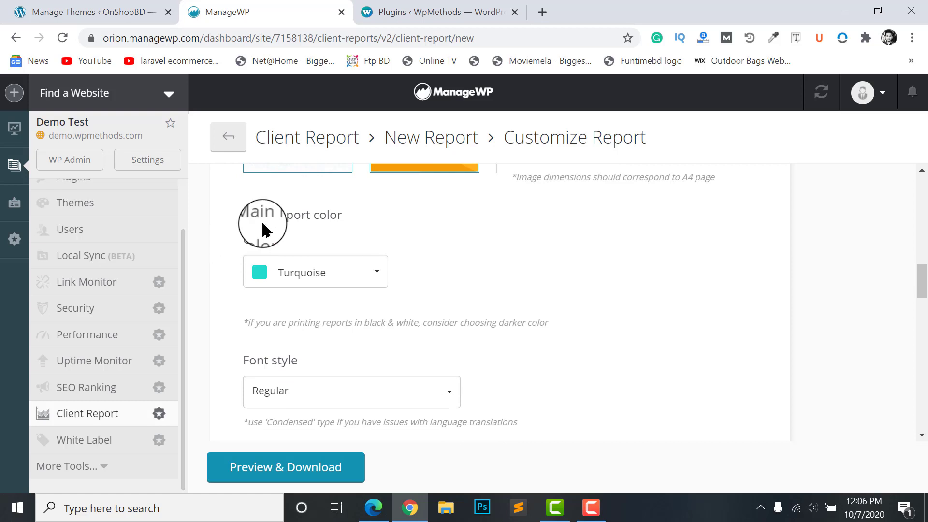
pyautogui.scroll(2, 289, 300)
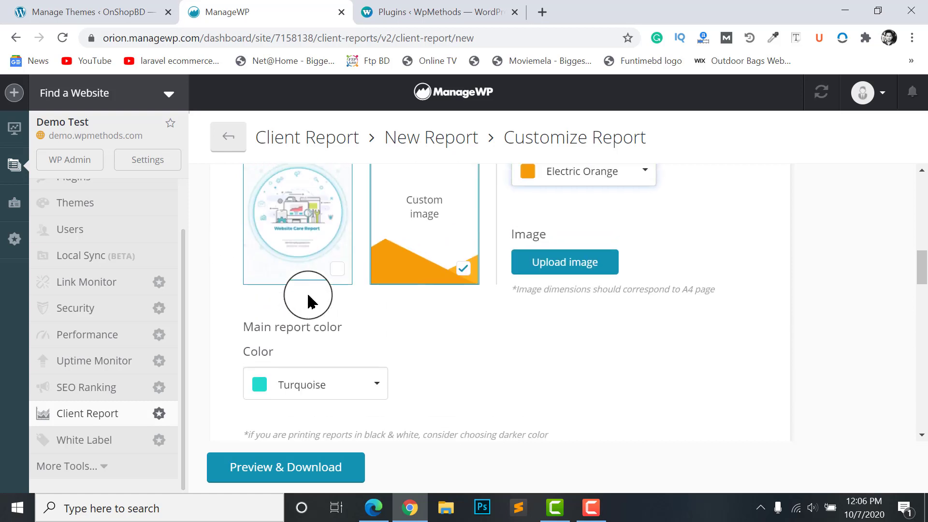
pyautogui.scroll(-4, 306, 297)
pyautogui.scroll(-2, 294, 265)
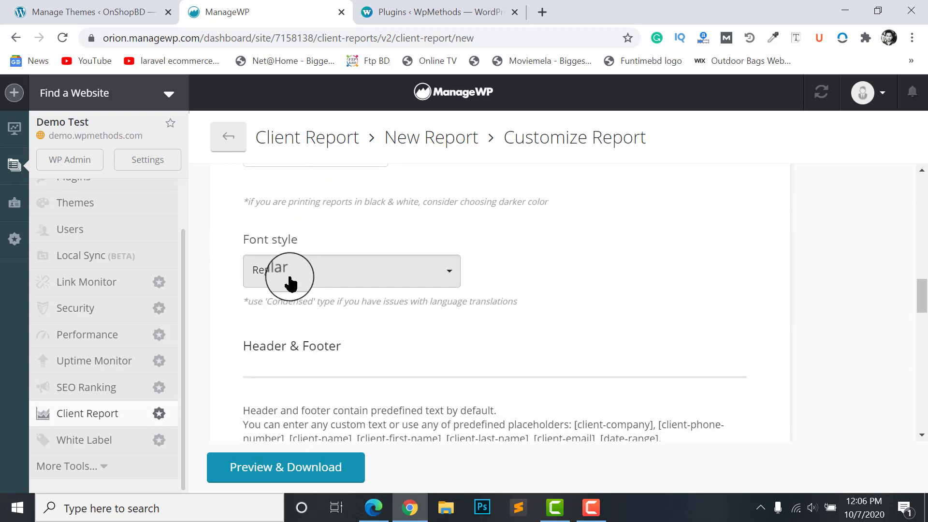
pyautogui.scroll(-5, 277, 285)
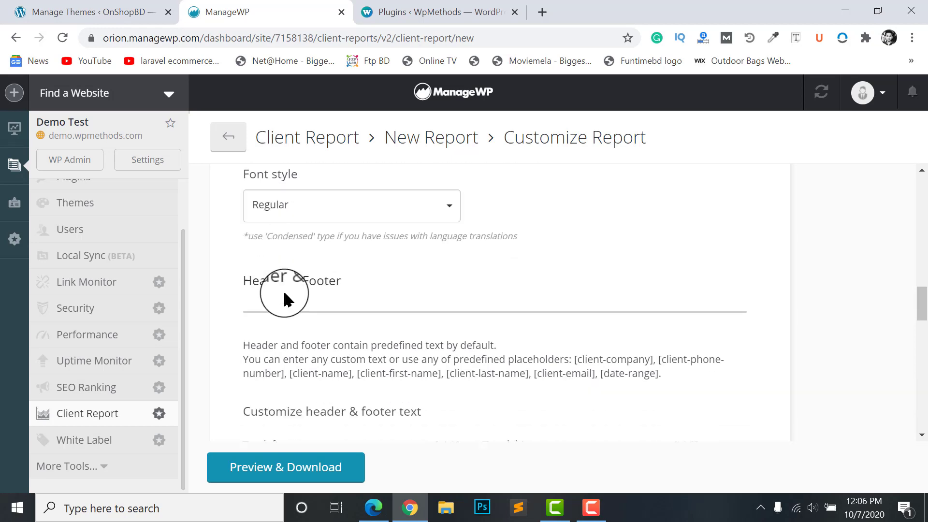
pyautogui.scroll(-12, 407, 293)
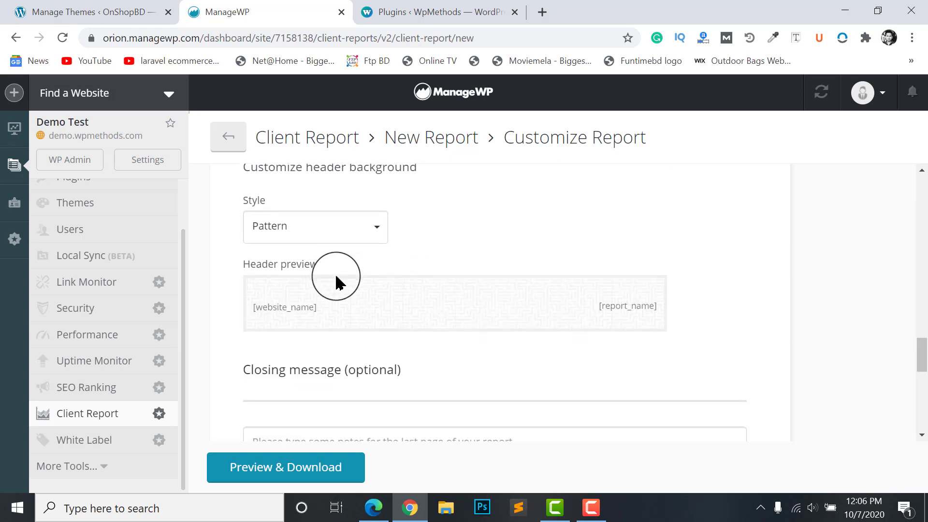
pyautogui.scroll(-1, 296, 256)
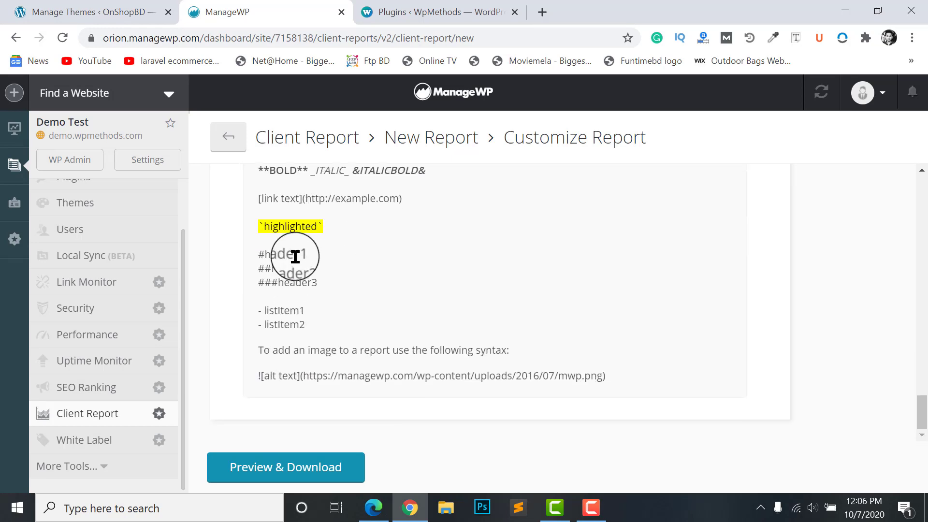
pyautogui.scroll(8, 387, 310)
pyautogui.scroll(-8, 335, 250)
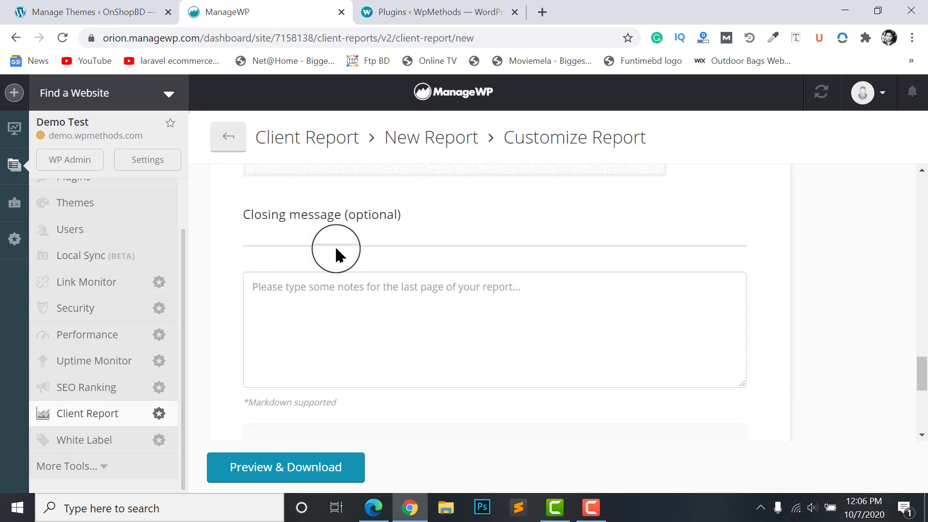
pyautogui.click(269, 476)
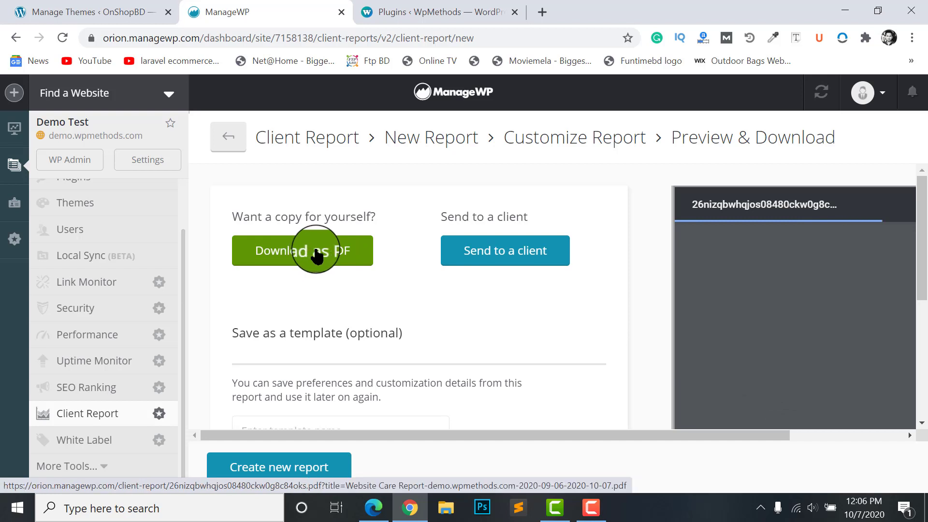
# Page through the five-page generated report PDF preview
pyautogui.click(502, 256)
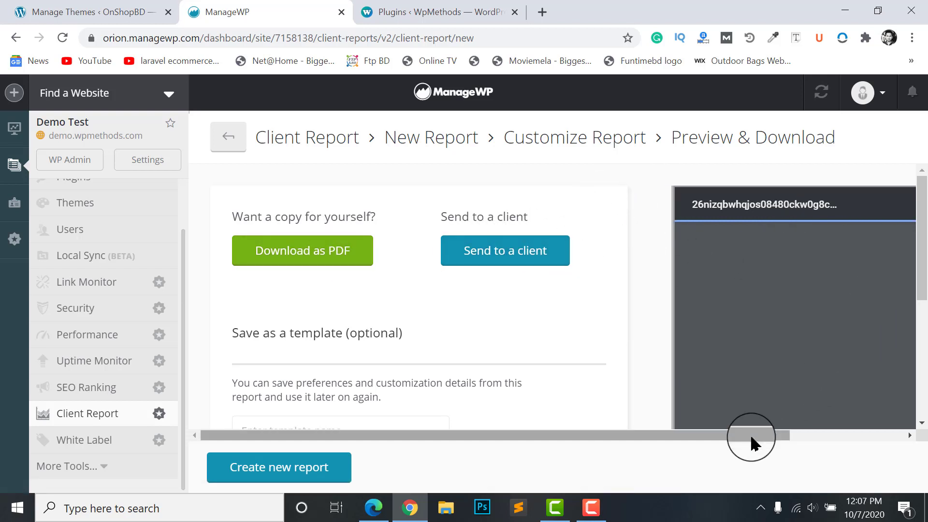
pyautogui.moveTo(752, 437); pyautogui.dragTo(861, 437)
pyautogui.click(345, 246)
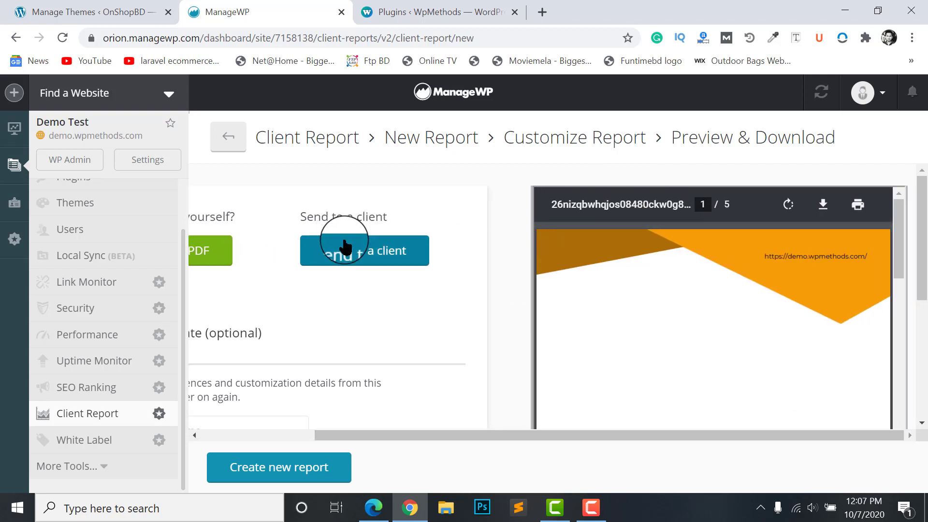
pyautogui.click(362, 258)
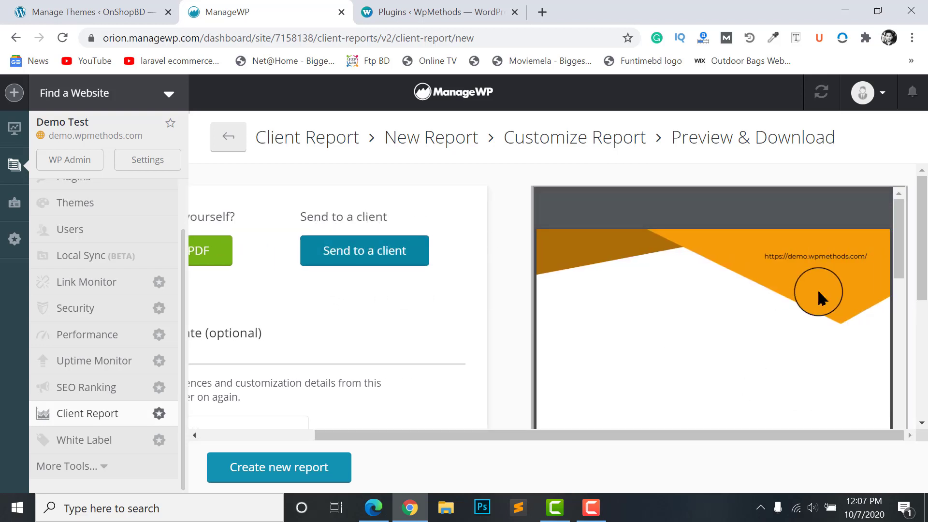
pyautogui.scroll(-5, 802, 300)
pyautogui.scroll(-10, 665, 254)
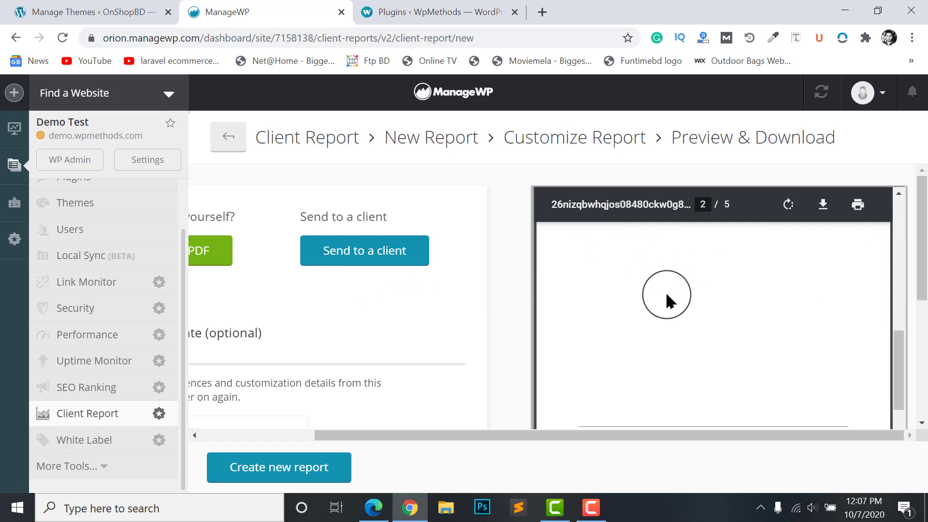
pyautogui.scroll(-3, 705, 309)
pyautogui.scroll(2, 666, 285)
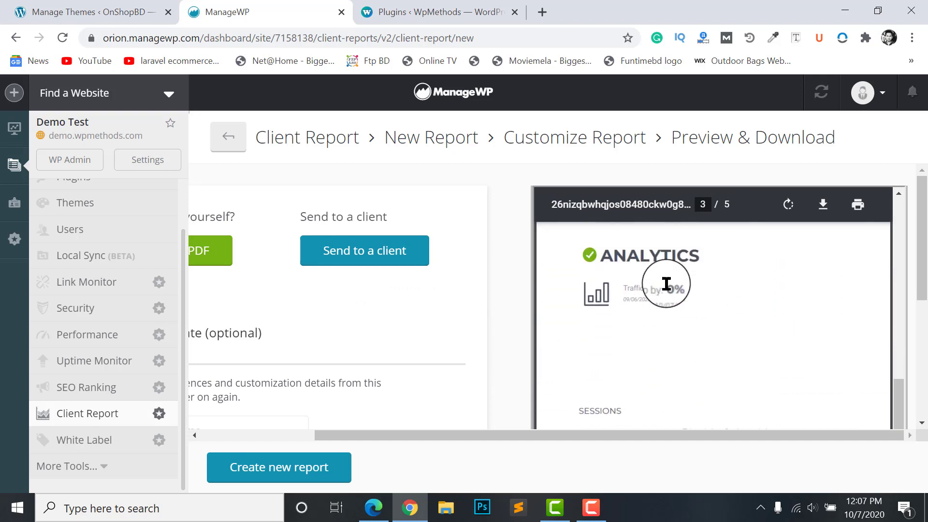
pyautogui.scroll(-4, 649, 301)
pyautogui.scroll(-6, 714, 312)
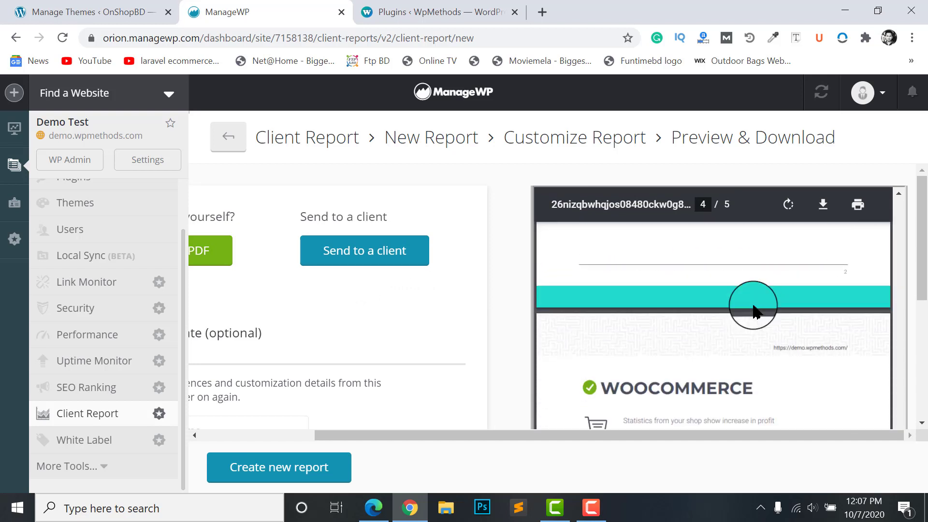
pyautogui.scroll(-1, 665, 279)
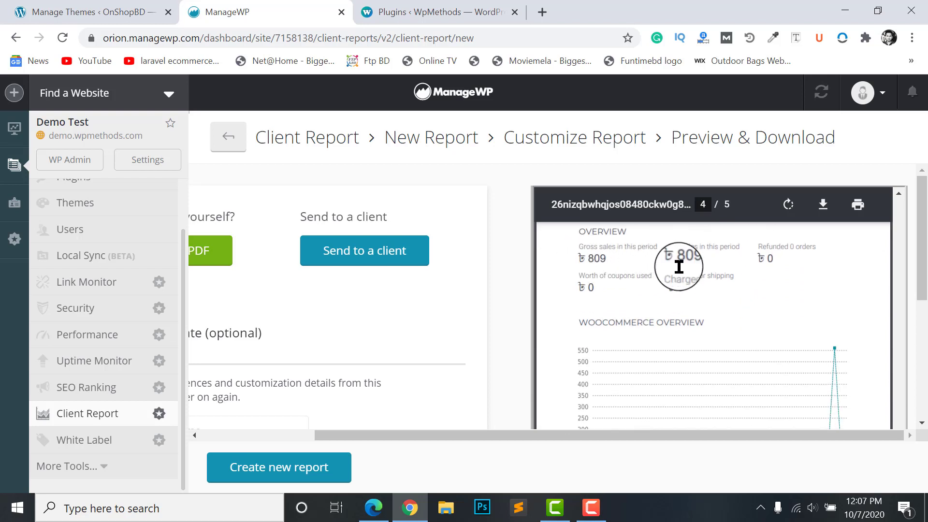
pyautogui.scroll(3, 679, 266)
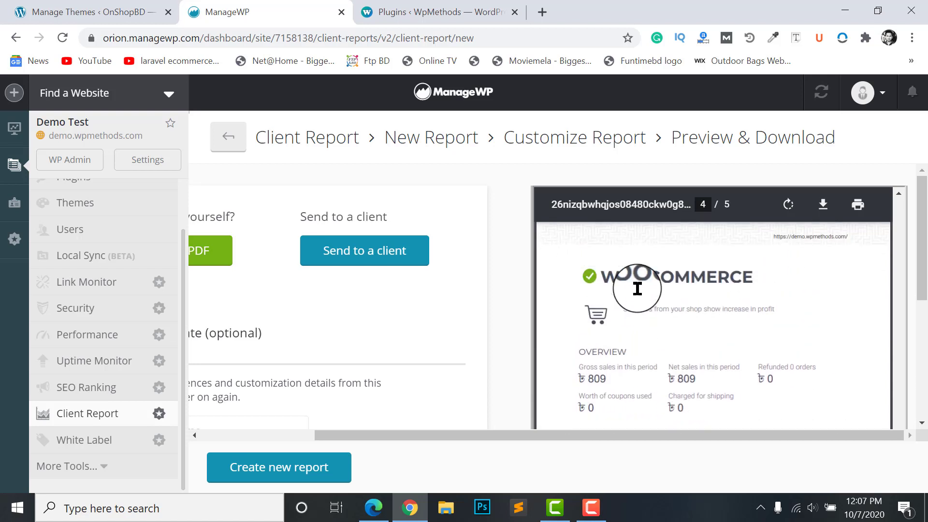
pyautogui.scroll(-5, 641, 290)
pyautogui.scroll(3, 777, 317)
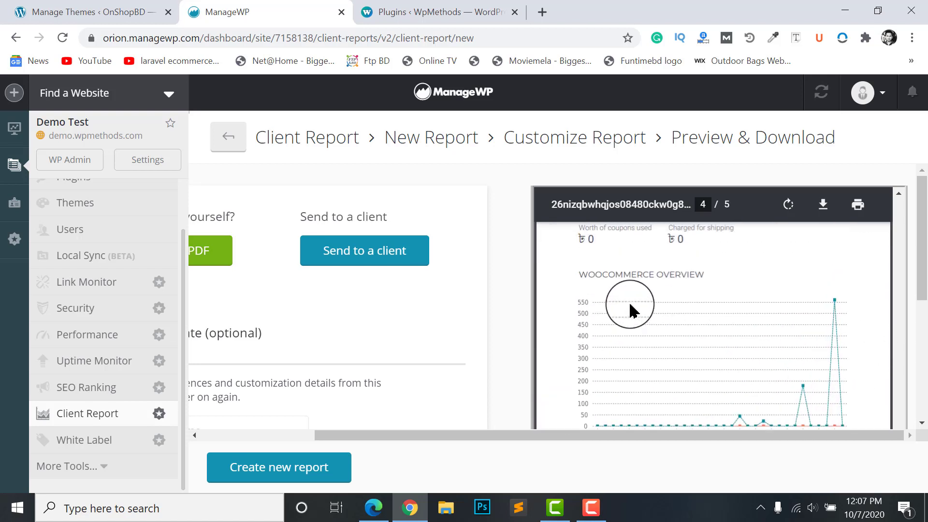
pyautogui.scroll(-2, 596, 280)
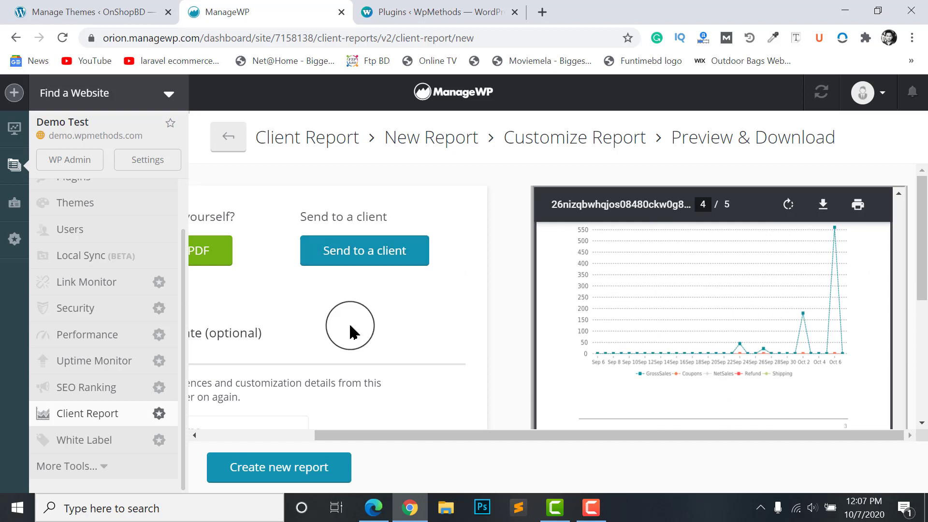
pyautogui.scroll(-5, 708, 340)
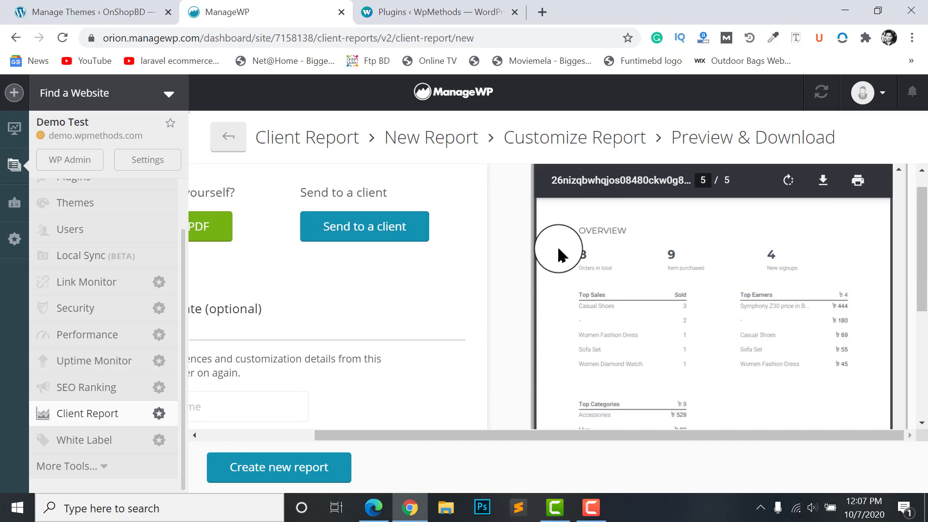
# Scroll back up the preview and open the Send this report to a client form
pyautogui.scroll(-6, 774, 275)
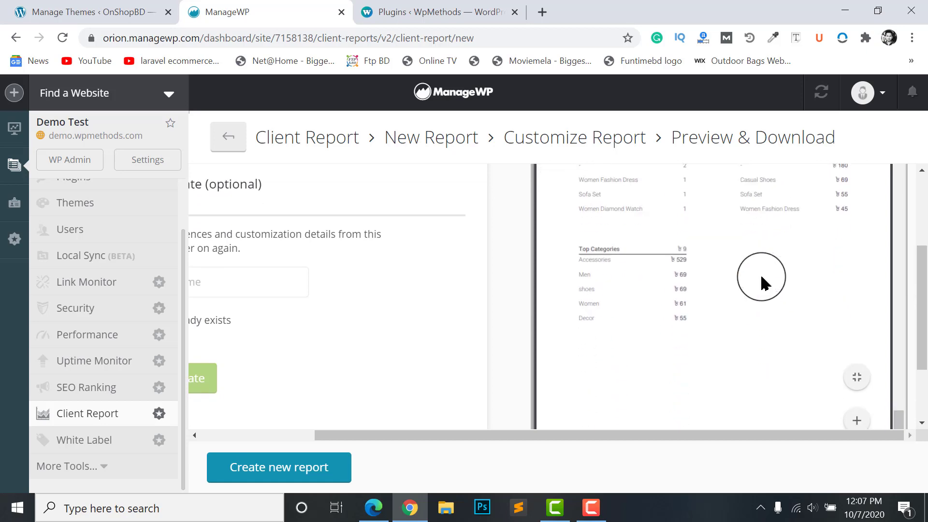
pyautogui.scroll(10, 786, 290)
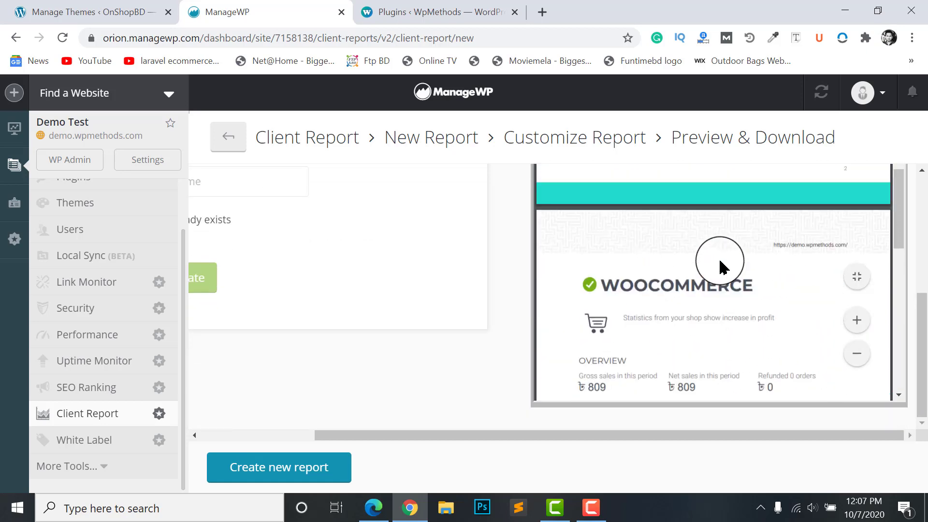
pyautogui.scroll(3, 670, 260)
pyautogui.scroll(3, 215, 419)
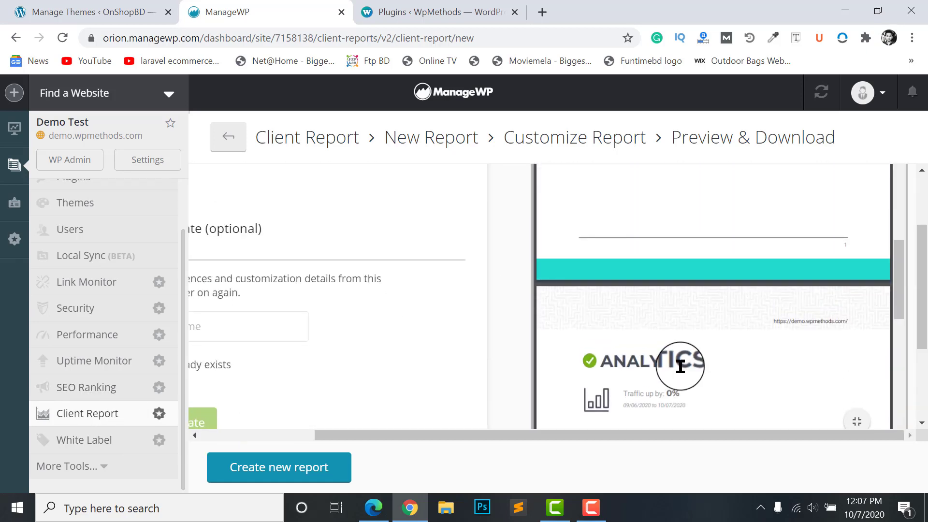
pyautogui.scroll(-3, 680, 358)
pyautogui.scroll(8, 663, 294)
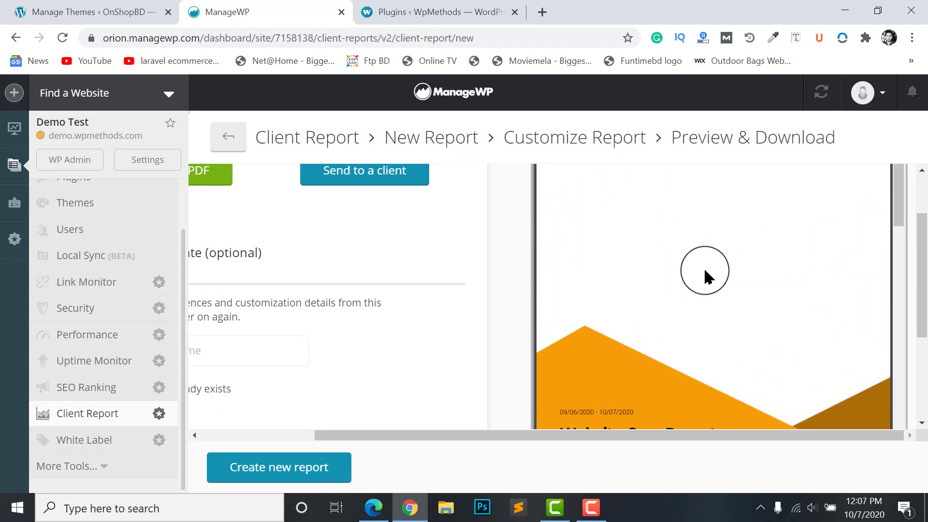
pyautogui.scroll(2, 423, 261)
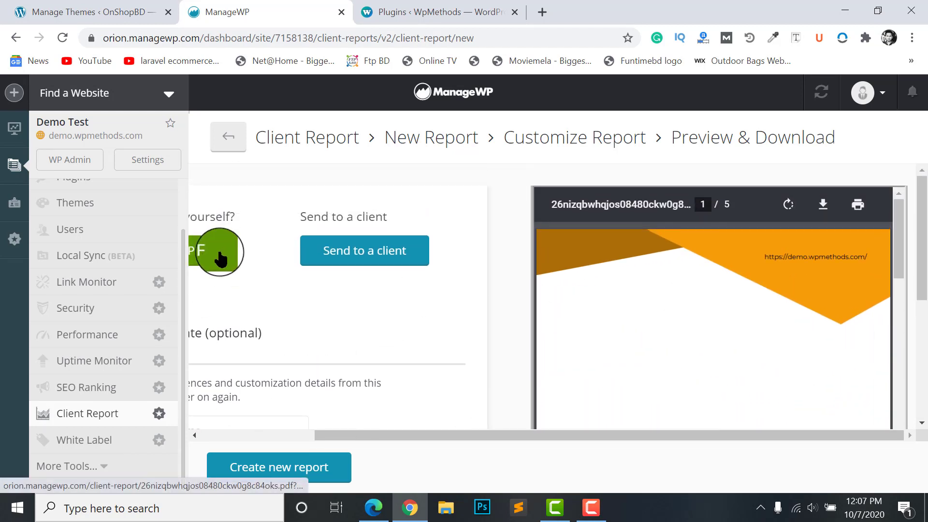
pyautogui.click(374, 264)
pyautogui.scroll(-3, 472, 309)
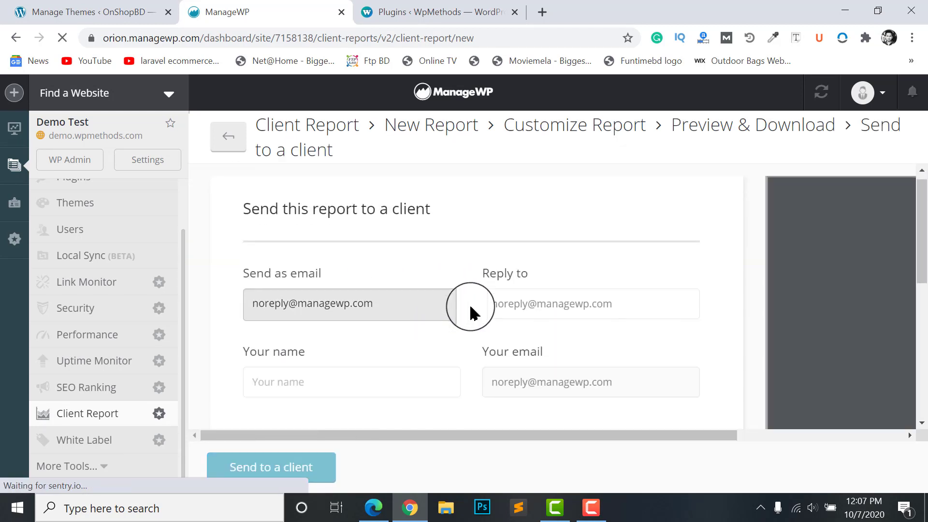
pyautogui.scroll(3, 424, 253)
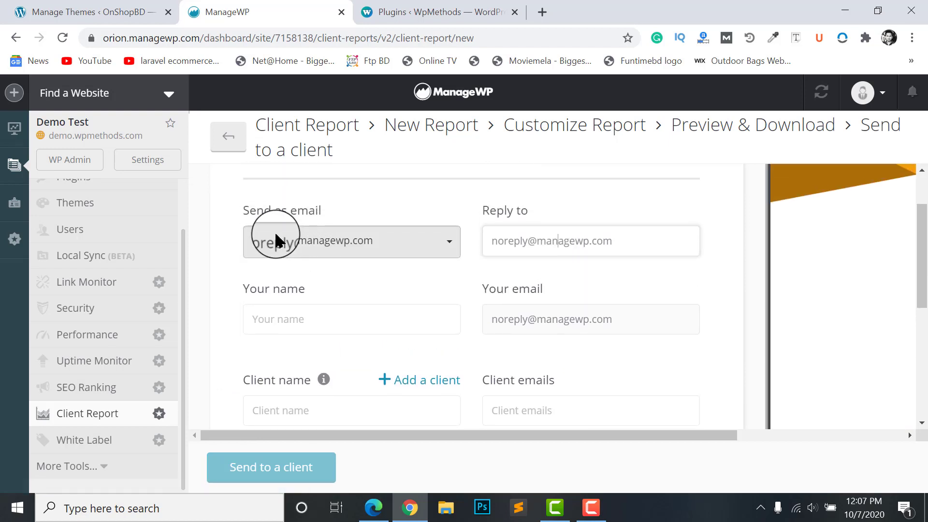
pyautogui.scroll(-2, 421, 261)
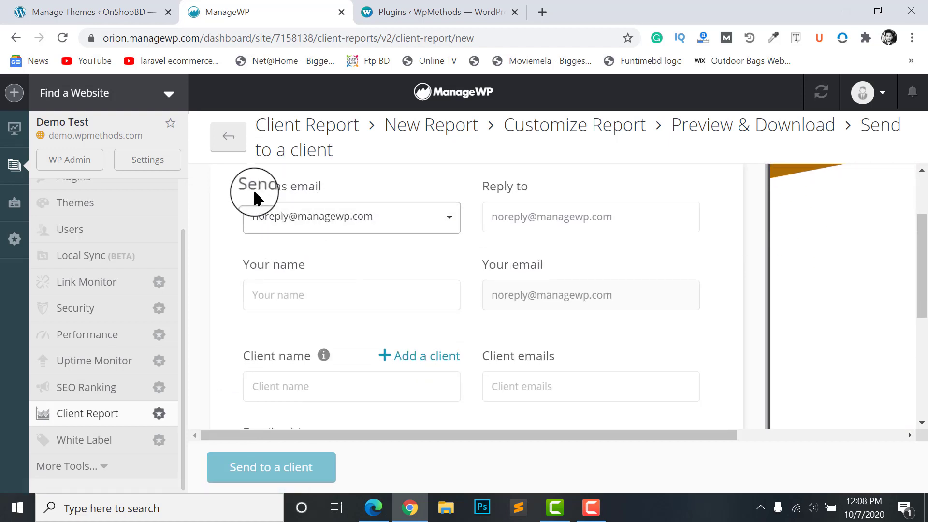
pyautogui.scroll(1, 432, 261)
pyautogui.scroll(1, 432, 260)
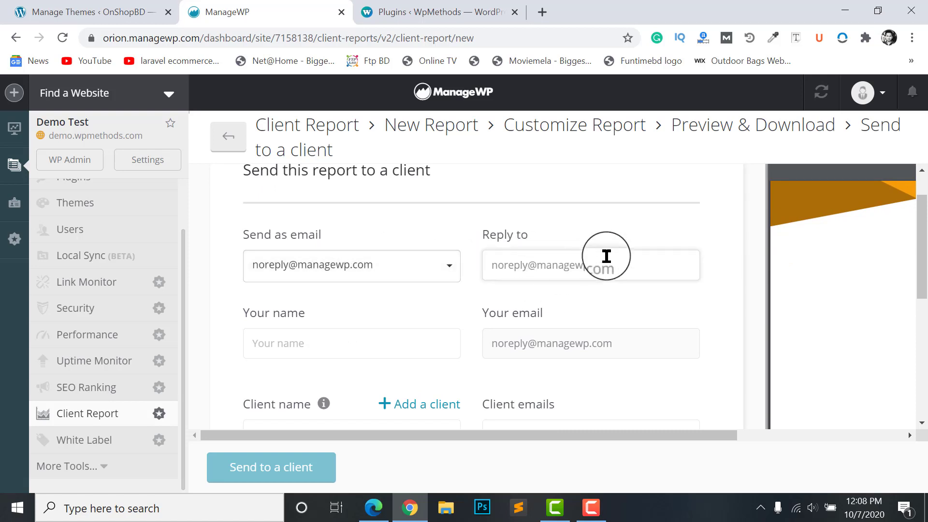
pyautogui.click(590, 275)
pyautogui.scroll(-1, 575, 251)
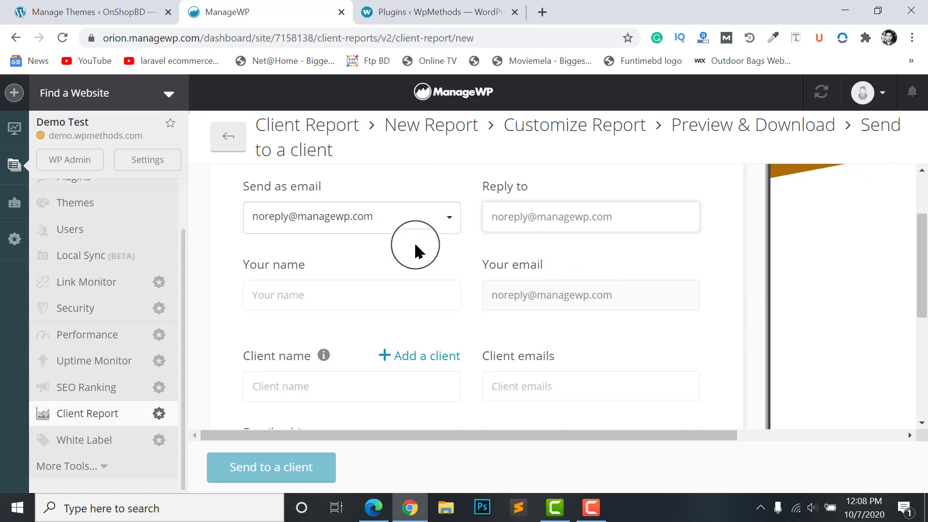
pyautogui.scroll(-1, 386, 242)
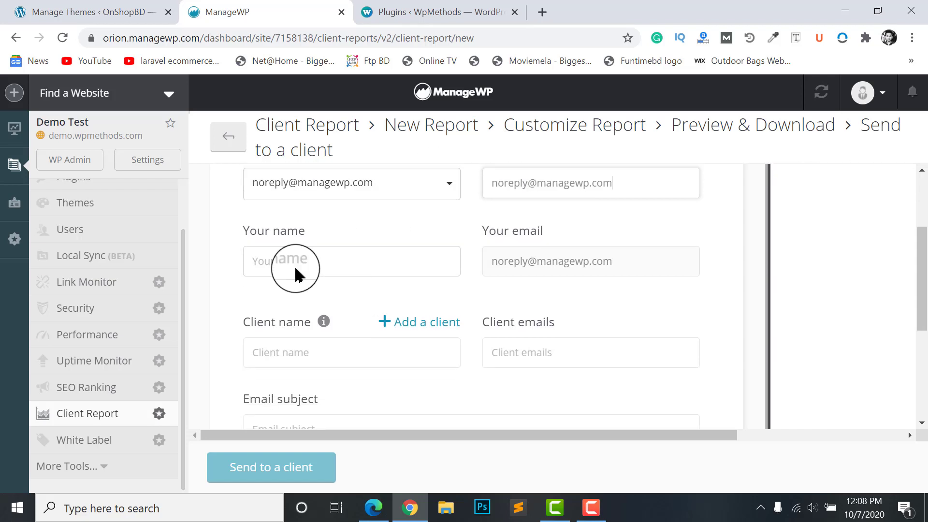
pyautogui.click(287, 256)
pyautogui.scroll(-1, 507, 221)
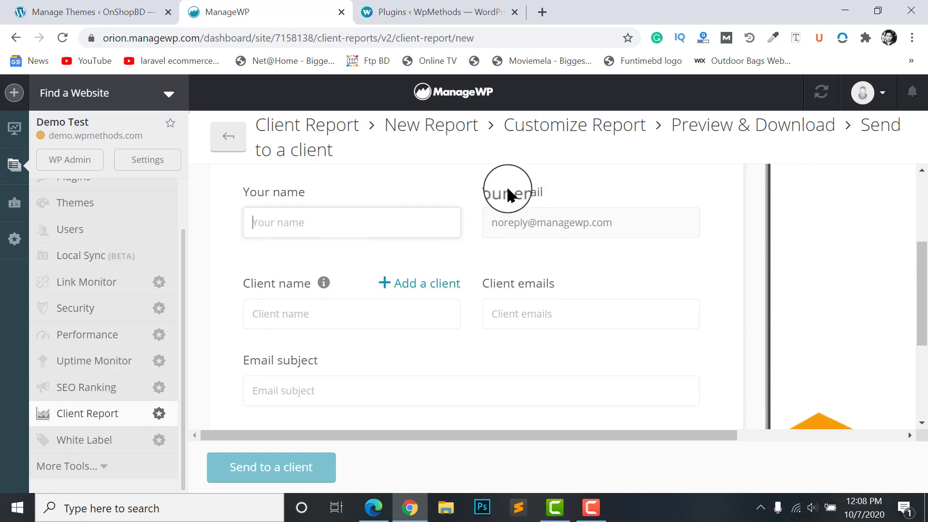
pyautogui.click(522, 228)
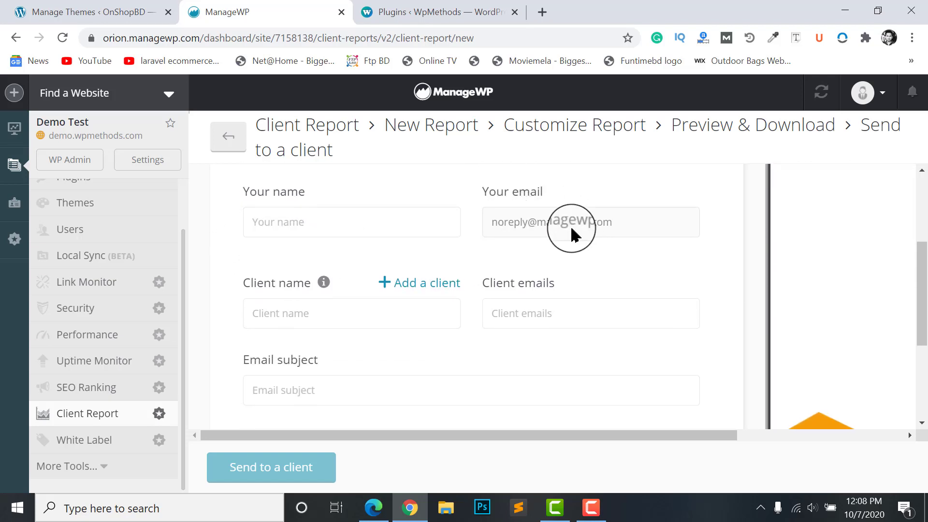
pyautogui.scroll(1, 556, 222)
pyautogui.moveTo(491, 248); pyautogui.dragTo(555, 252)
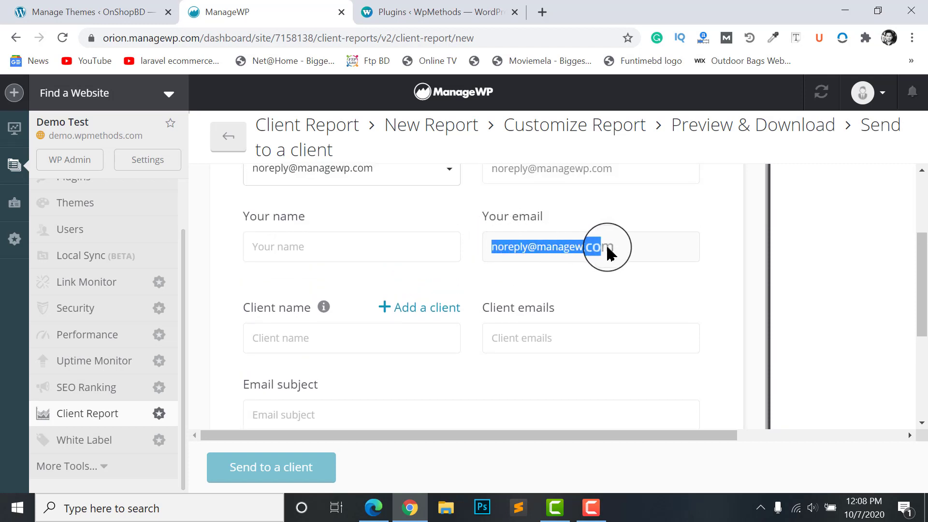
pyautogui.scroll(-3, 435, 270)
pyautogui.click(358, 278)
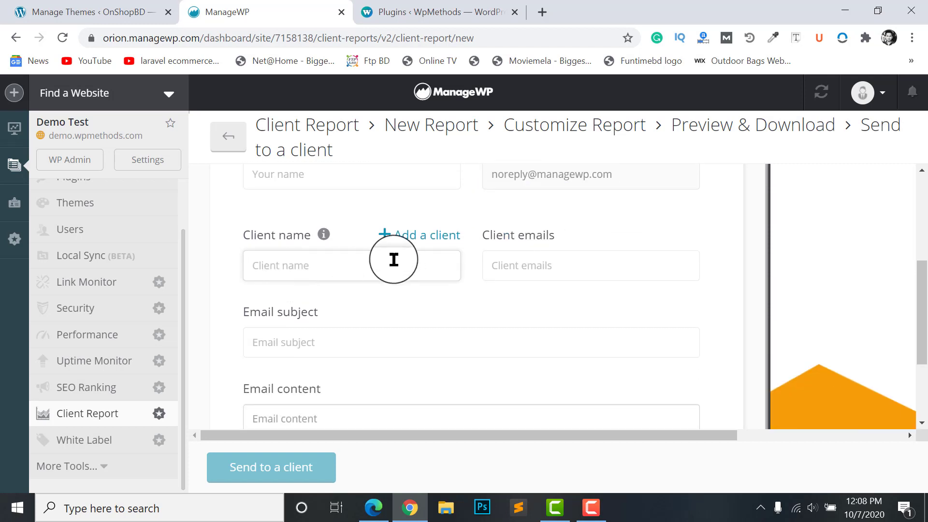
pyautogui.scroll(-2, 532, 274)
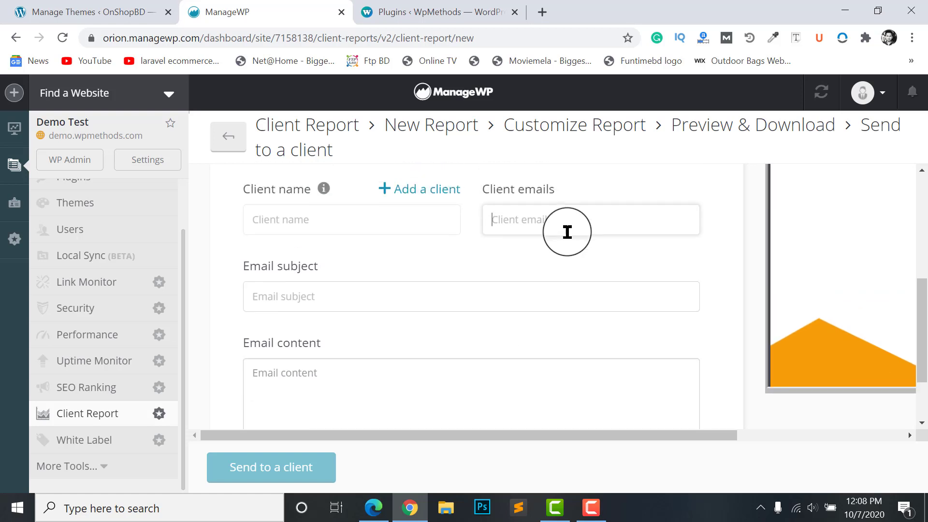
pyautogui.scroll(1, 566, 232)
pyautogui.click(537, 239)
pyautogui.scroll(-1, 486, 289)
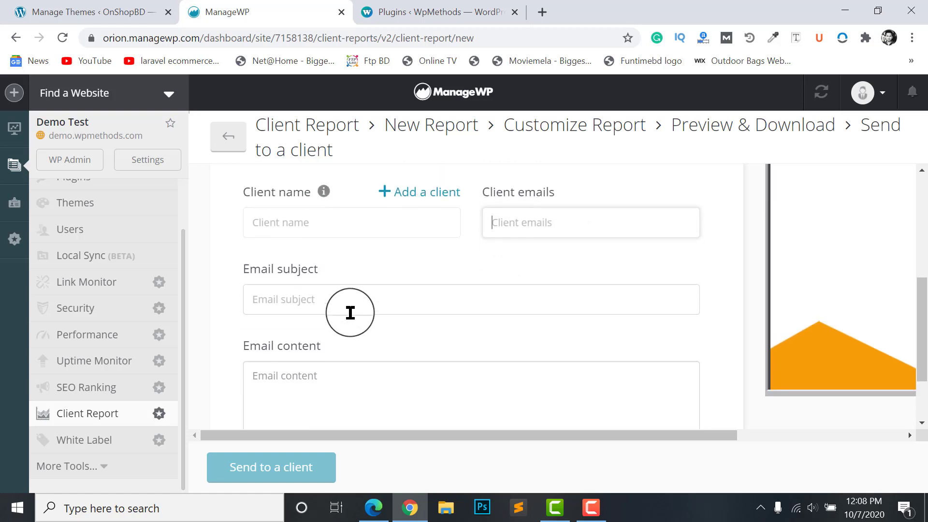
pyautogui.click(352, 309)
pyautogui.click(331, 380)
pyautogui.scroll(-2, 331, 380)
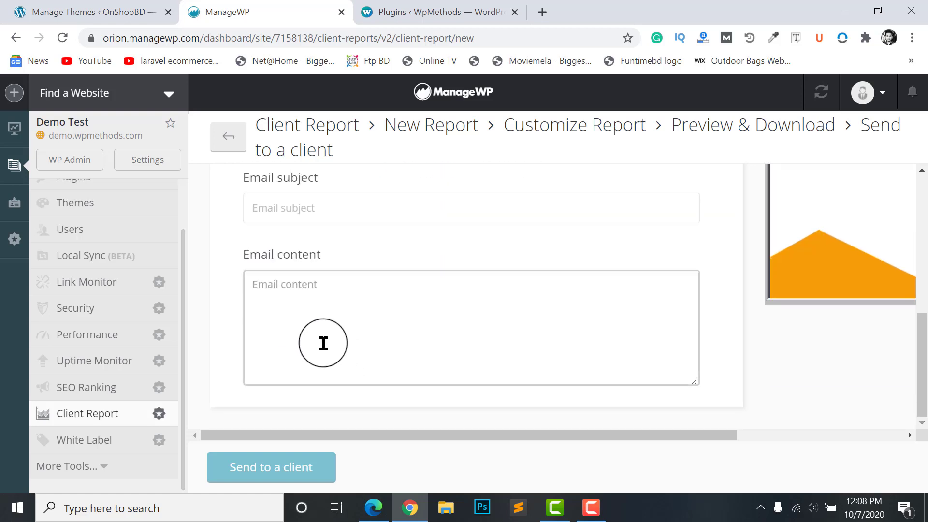
# Bring up Demo Test's Uptime Monitor page and check its $1.00/mo price without activating it
pyautogui.click(121, 387)
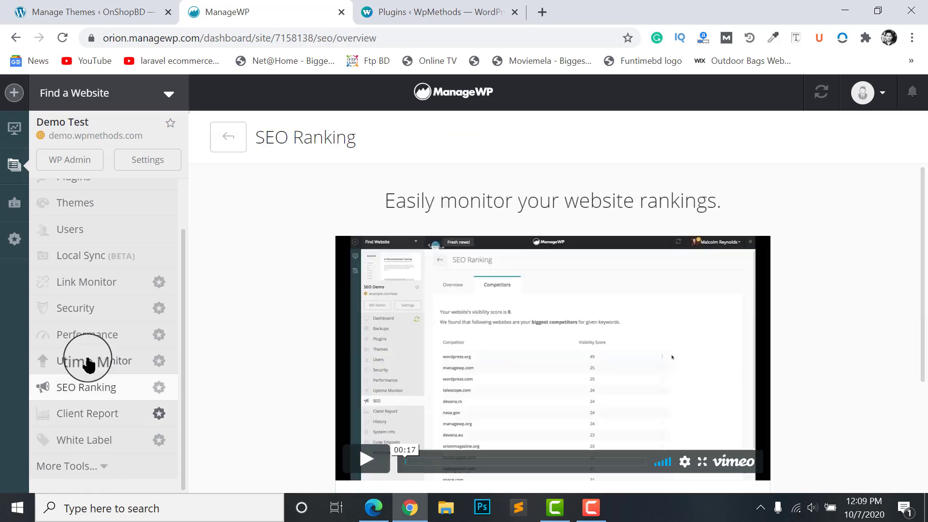
pyautogui.click(93, 361)
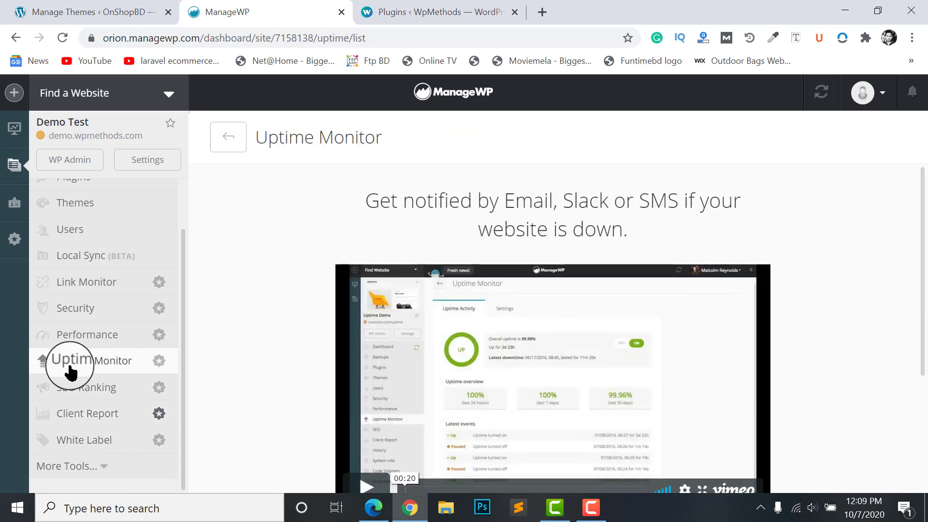
pyautogui.scroll(-3, 441, 343)
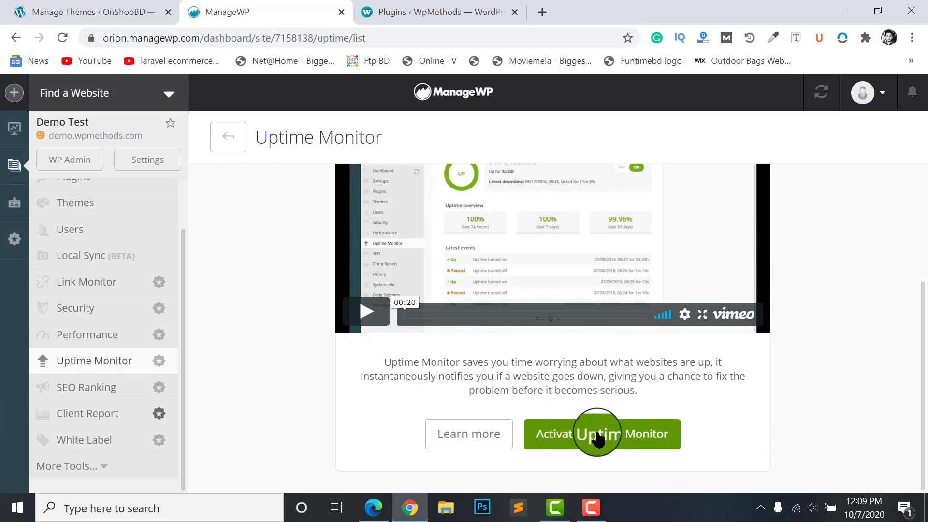
pyautogui.click(629, 435)
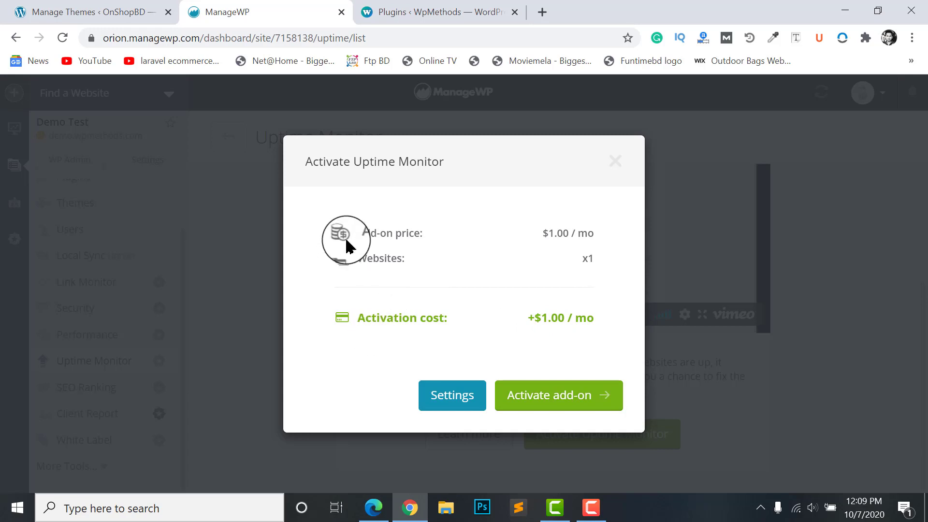
pyautogui.click(619, 165)
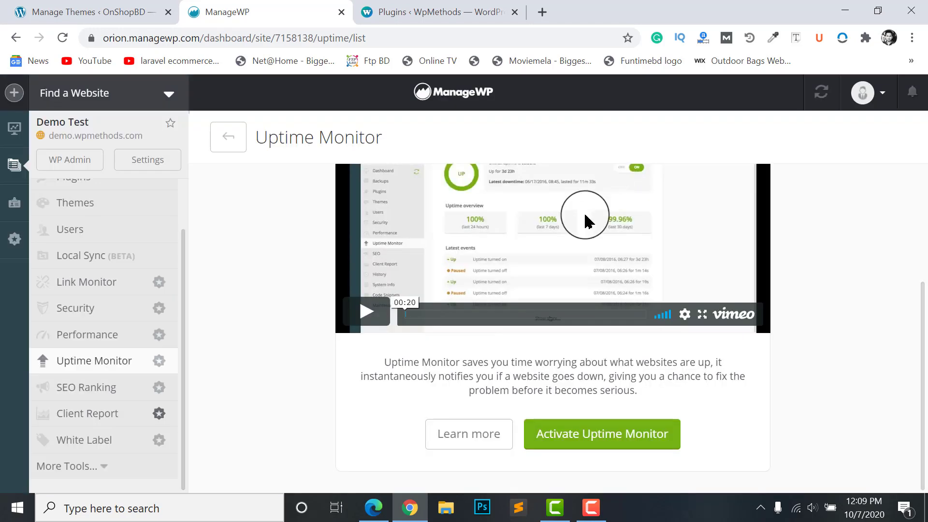
pyautogui.scroll(3, 600, 333)
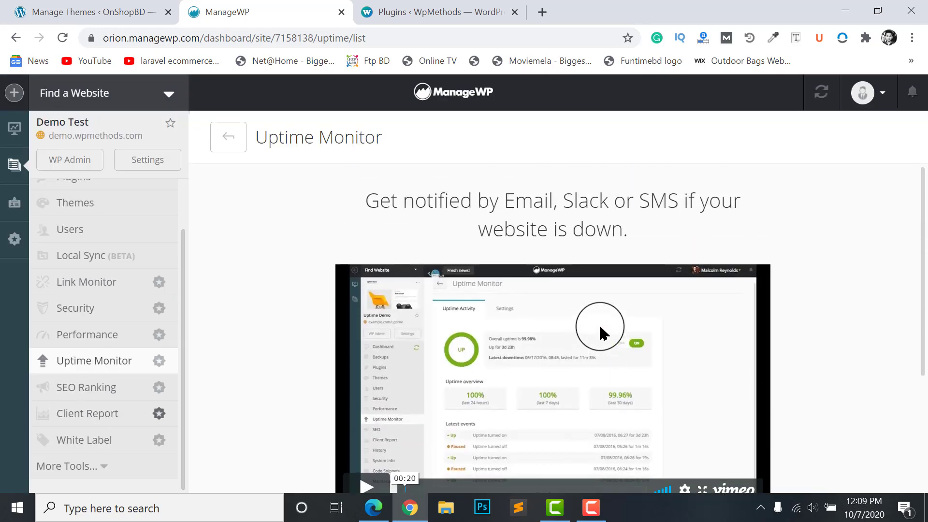
pyautogui.scroll(-3, 601, 333)
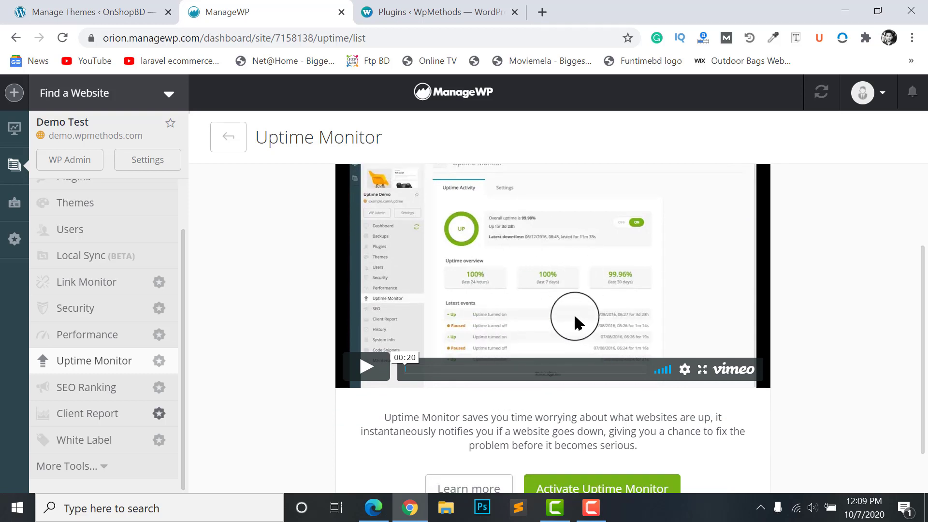
pyautogui.scroll(2, 575, 322)
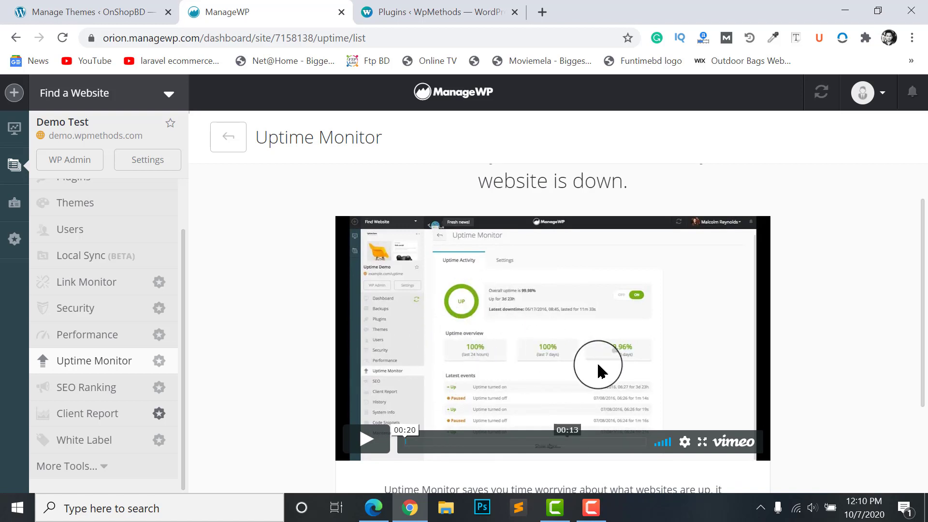
pyautogui.scroll(-3, 459, 369)
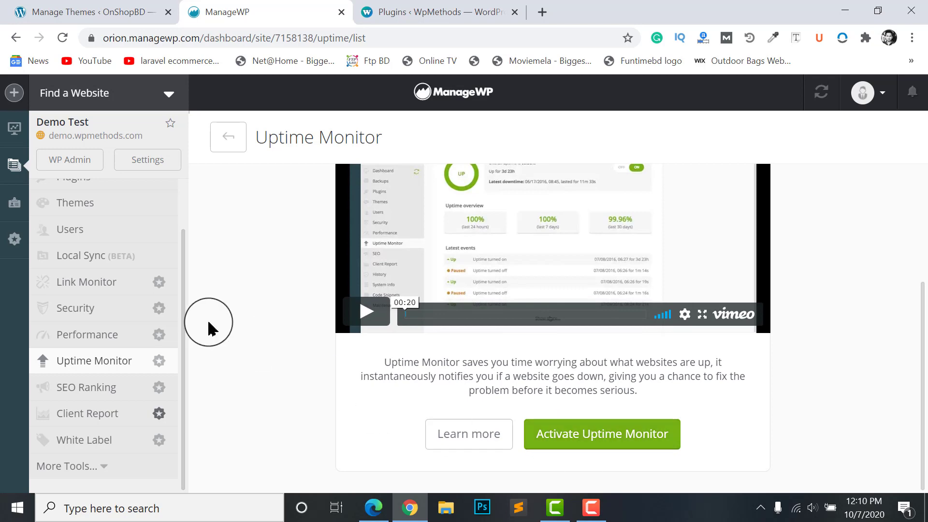
pyautogui.scroll(1, 209, 329)
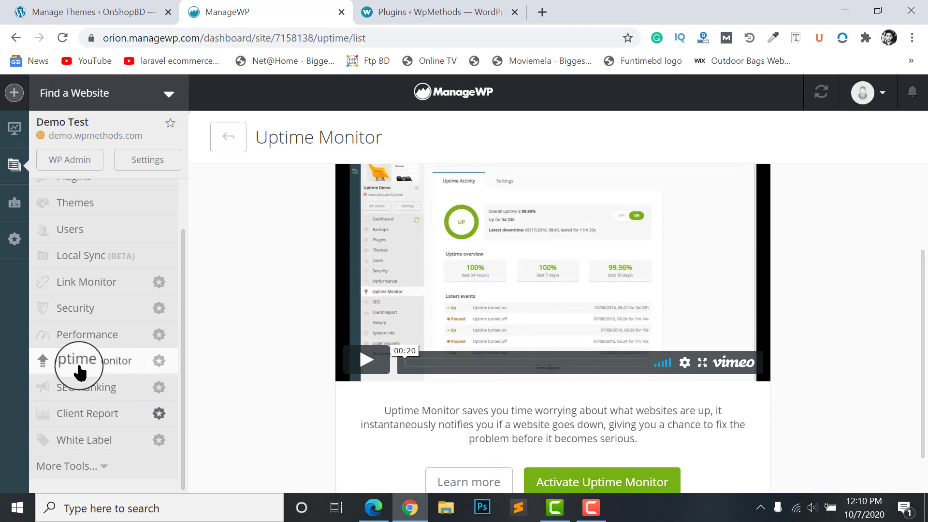
# Activate the Free Performance Check tier for Demo Test and run a performance check
pyautogui.click(112, 339)
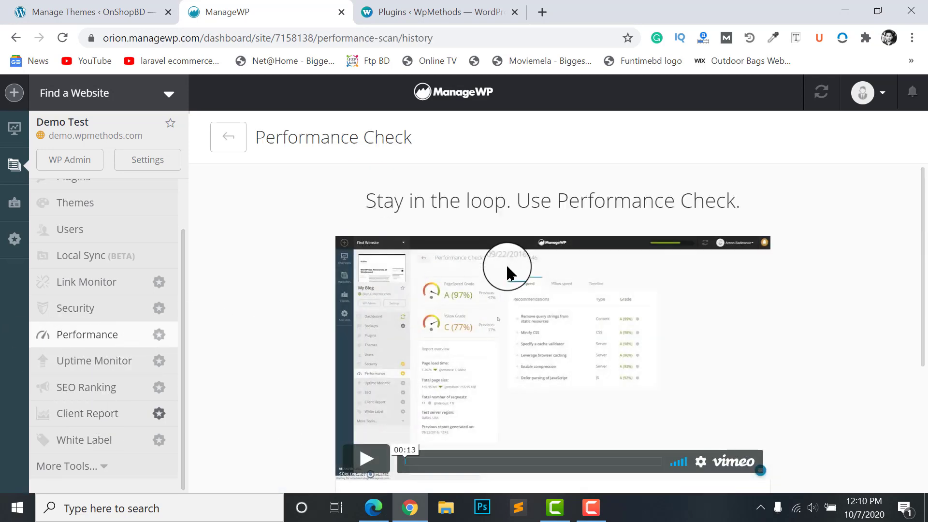
pyautogui.scroll(-4, 533, 369)
pyautogui.scroll(3, 609, 369)
pyautogui.scroll(-2, 611, 367)
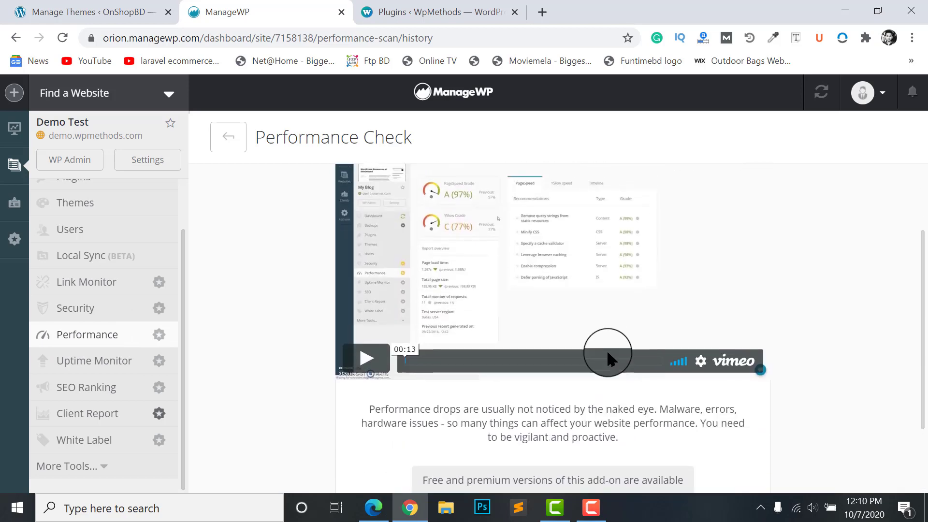
pyautogui.scroll(-2, 609, 355)
pyautogui.click(570, 441)
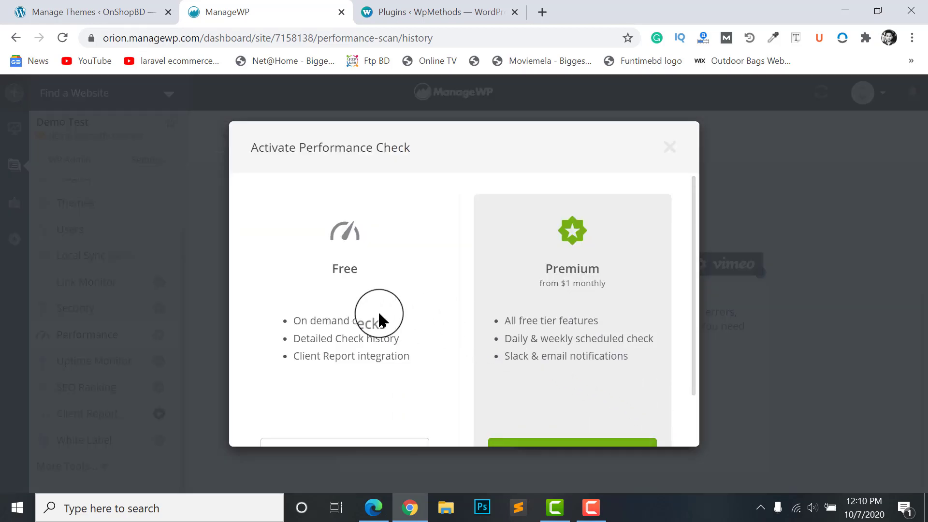
pyautogui.scroll(-2, 380, 319)
pyautogui.click(346, 392)
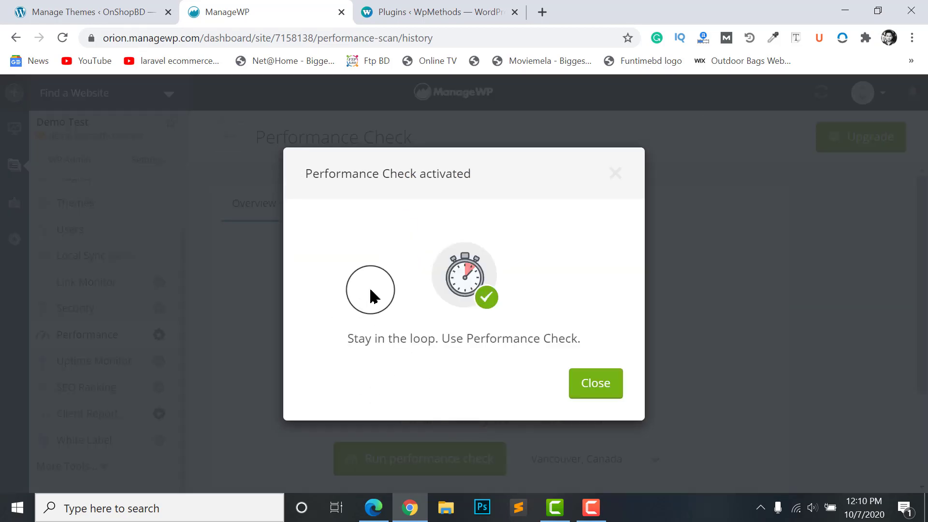
pyautogui.click(595, 383)
pyautogui.click(389, 347)
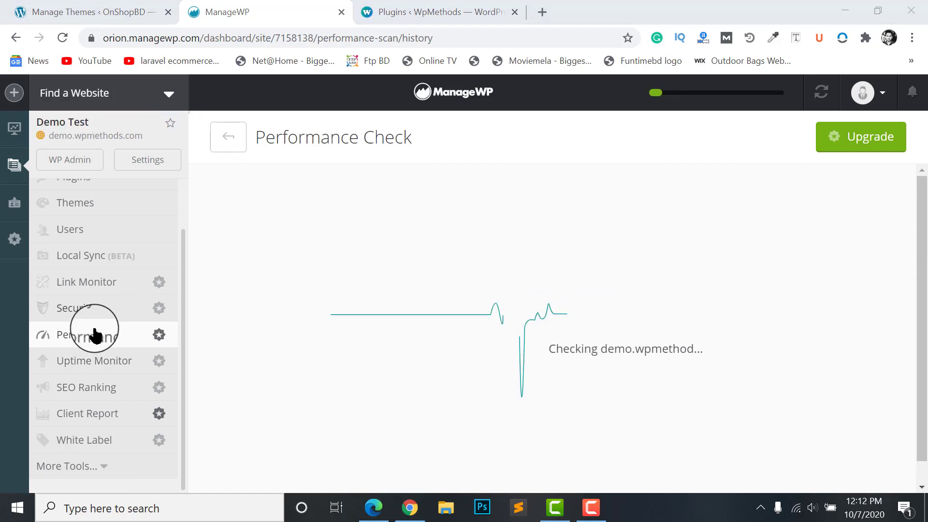
pyautogui.click(76, 323)
# Activate the Free Security Check tier for Demo Test, closing the confirmation and Manny help panel
pyautogui.click(76, 319)
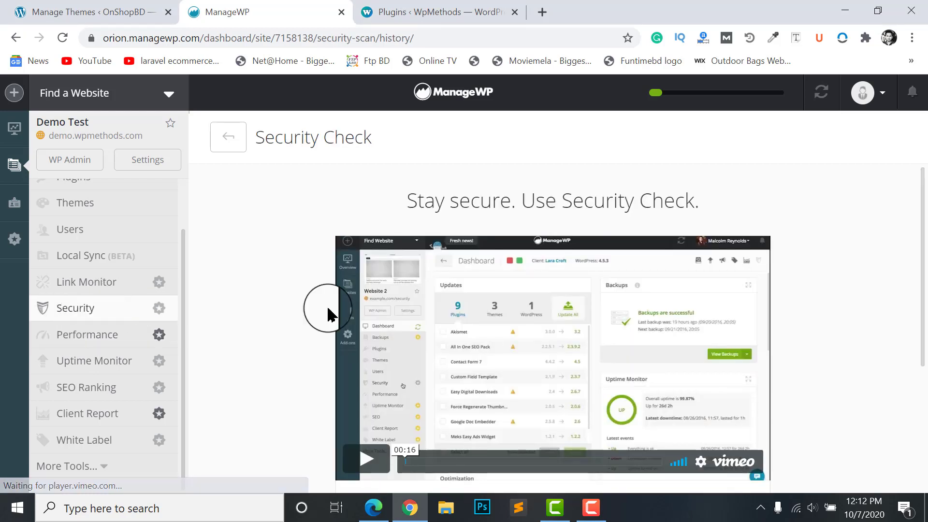
pyautogui.scroll(-4, 544, 317)
pyautogui.scroll(4, 627, 367)
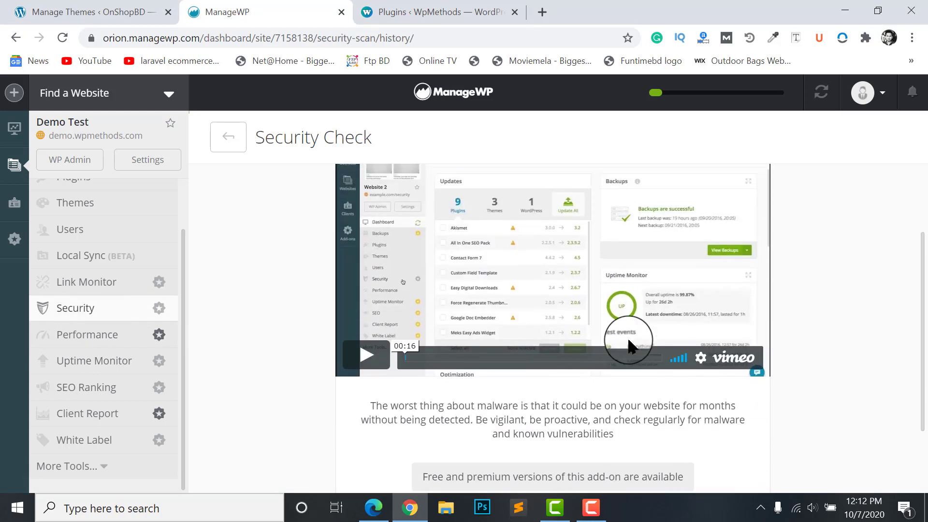
pyautogui.scroll(-3, 536, 305)
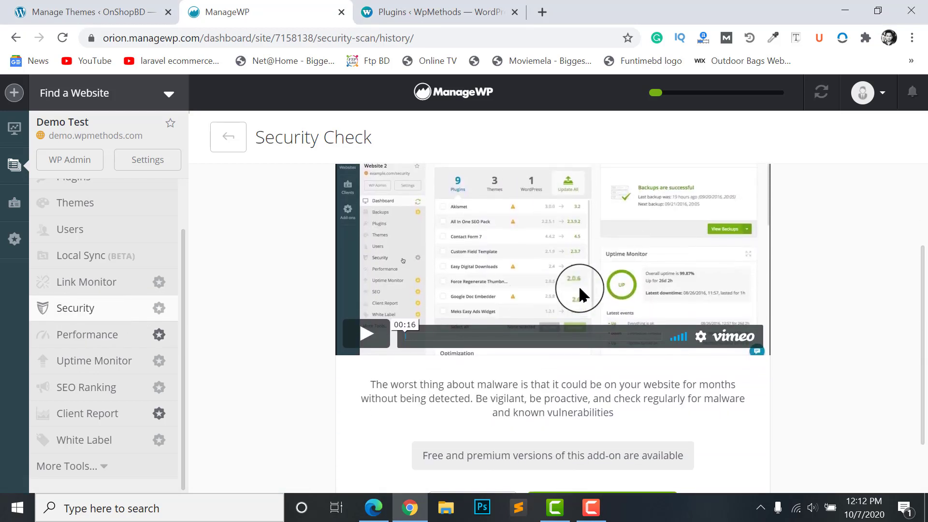
pyautogui.scroll(-1, 484, 275)
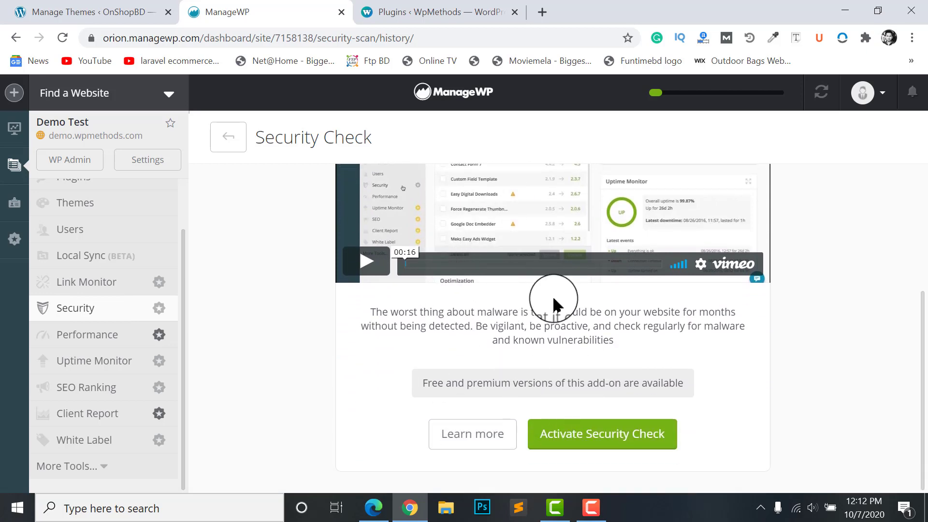
pyautogui.click(600, 441)
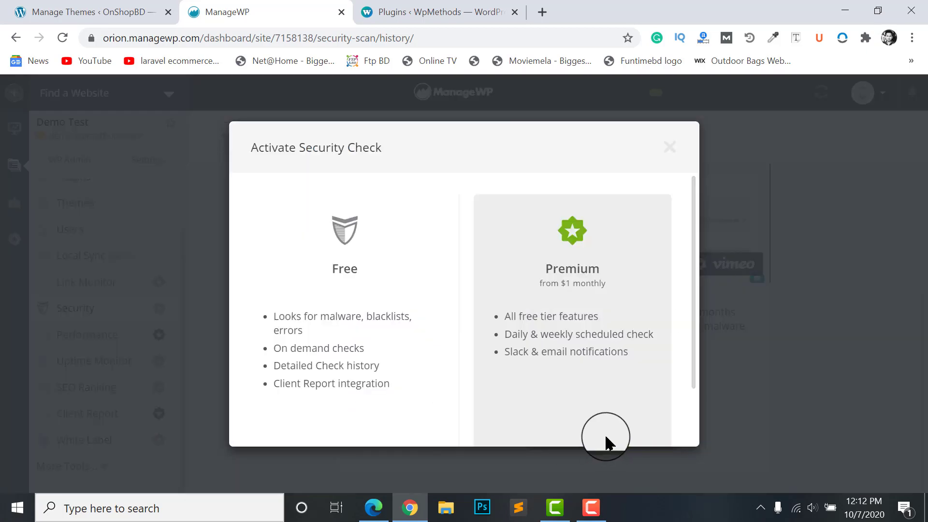
pyautogui.scroll(-2, 527, 351)
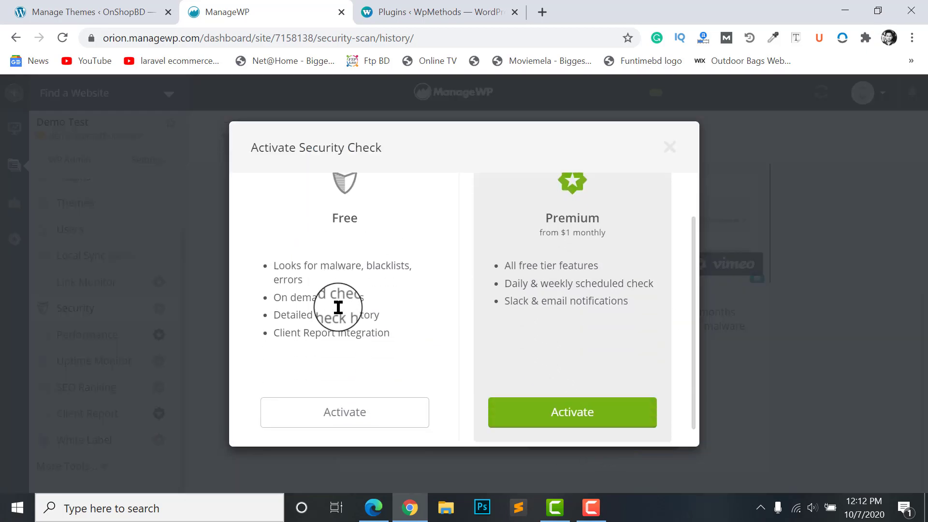
pyautogui.click(352, 401)
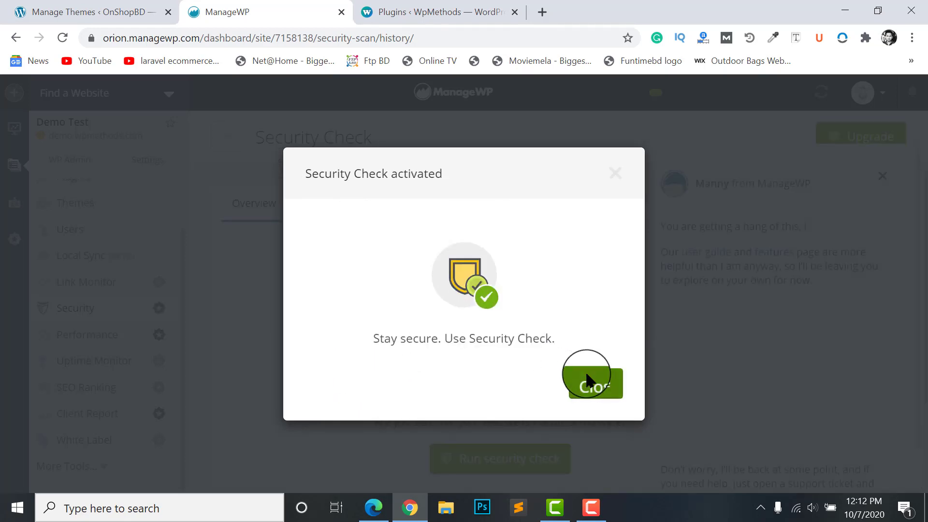
pyautogui.click(588, 381)
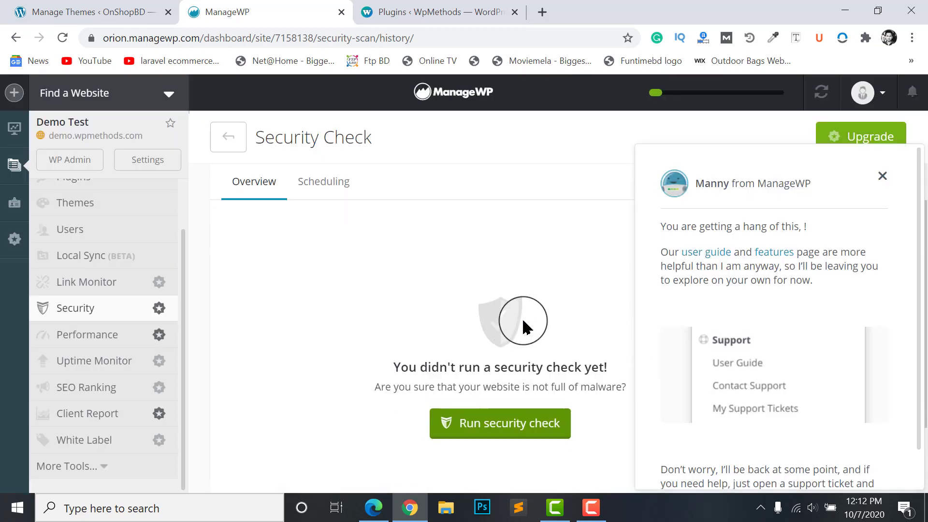
pyautogui.click(882, 175)
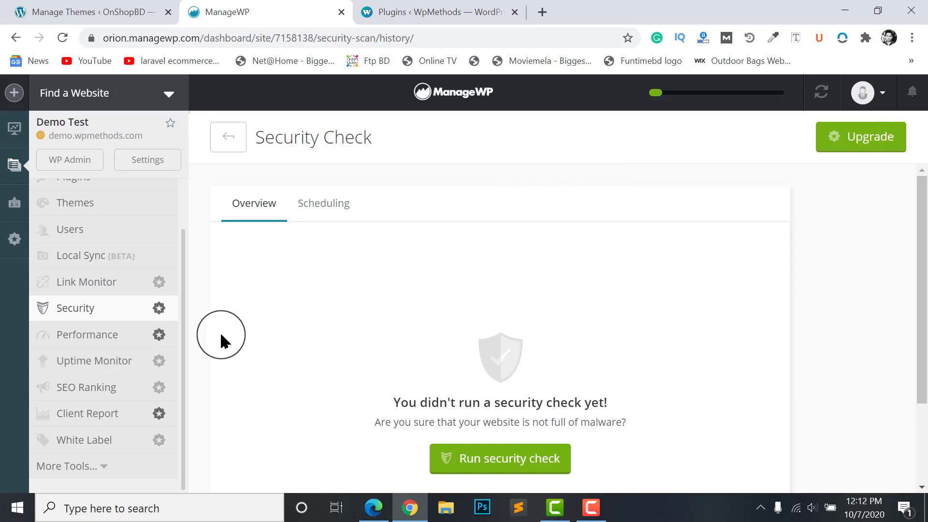
pyautogui.scroll(-1, 432, 333)
# Open Demo Test's Link Monitor page and read through its introduction and features
pyautogui.scroll(2, 80, 339)
pyautogui.click(80, 356)
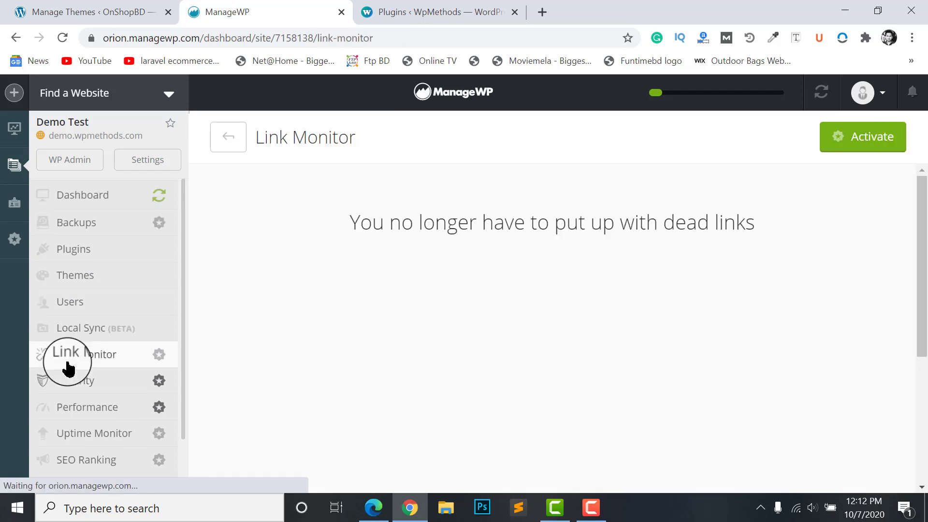
pyautogui.scroll(-3, 551, 358)
pyautogui.scroll(3, 566, 394)
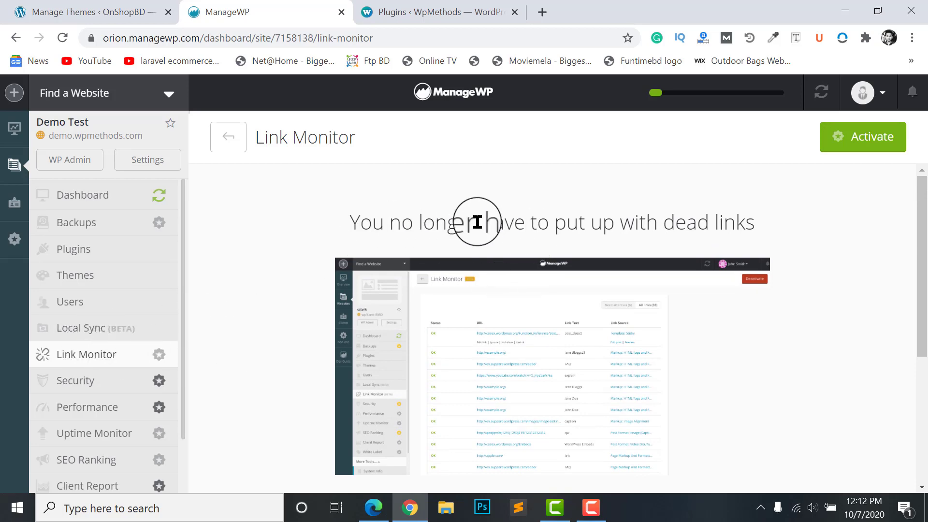
pyautogui.scroll(-5, 676, 268)
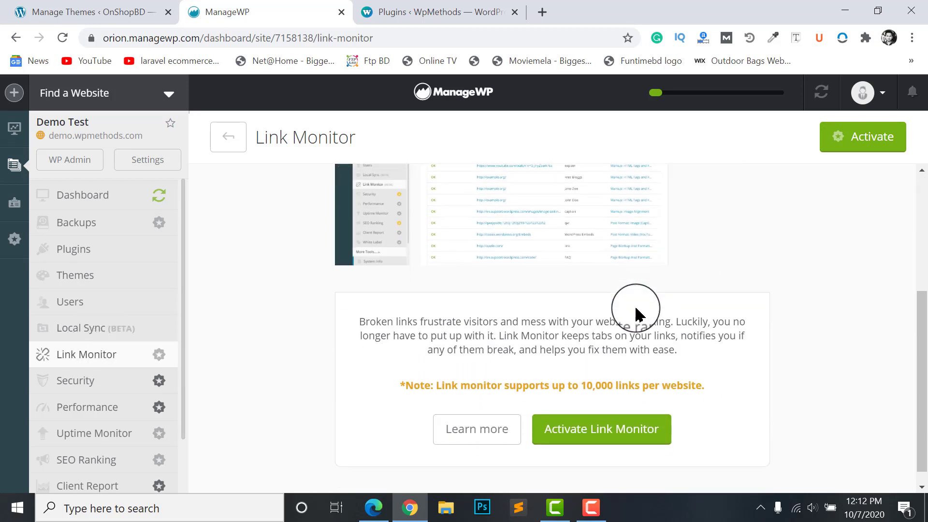
pyautogui.scroll(3, 635, 308)
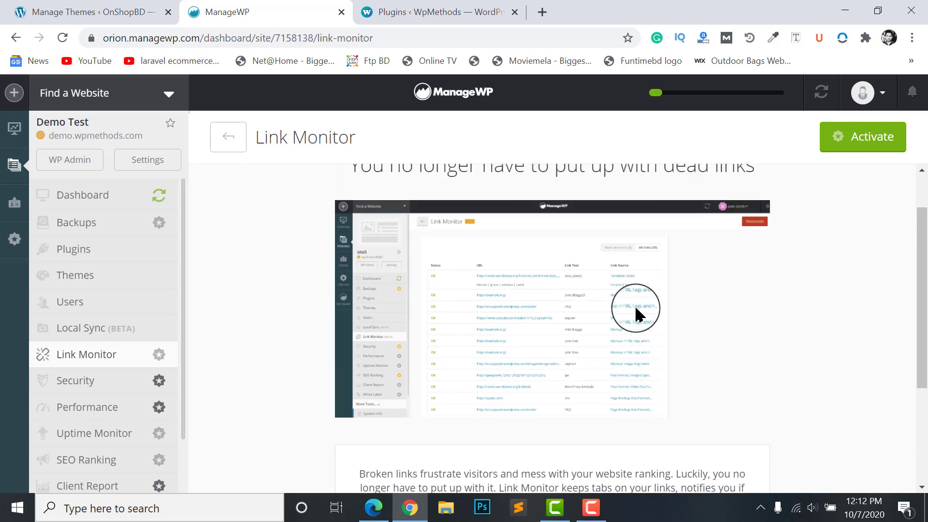
pyautogui.scroll(1, 708, 261)
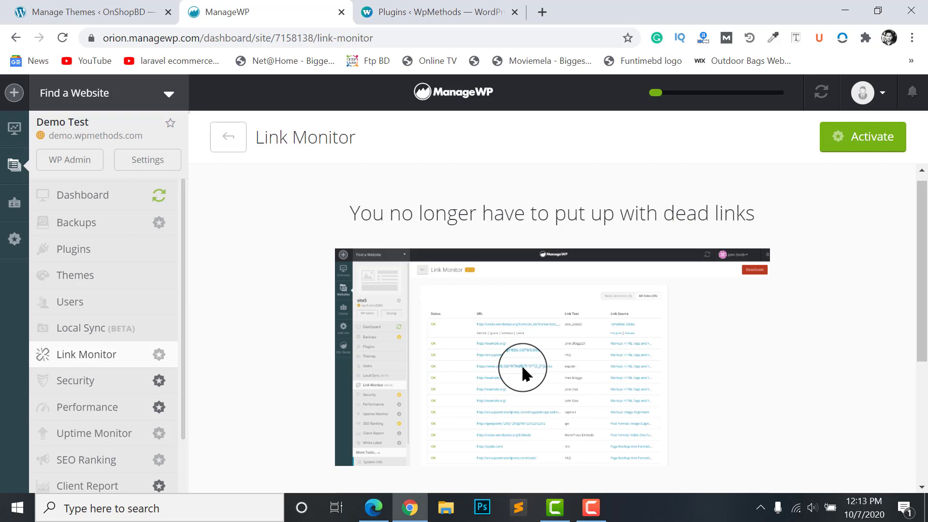
pyautogui.scroll(-4, 435, 340)
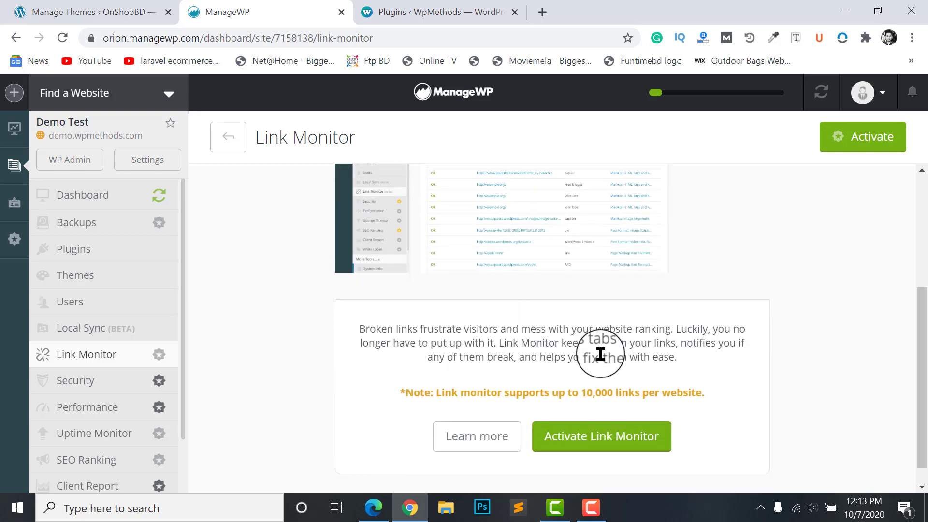
pyautogui.scroll(2, 539, 319)
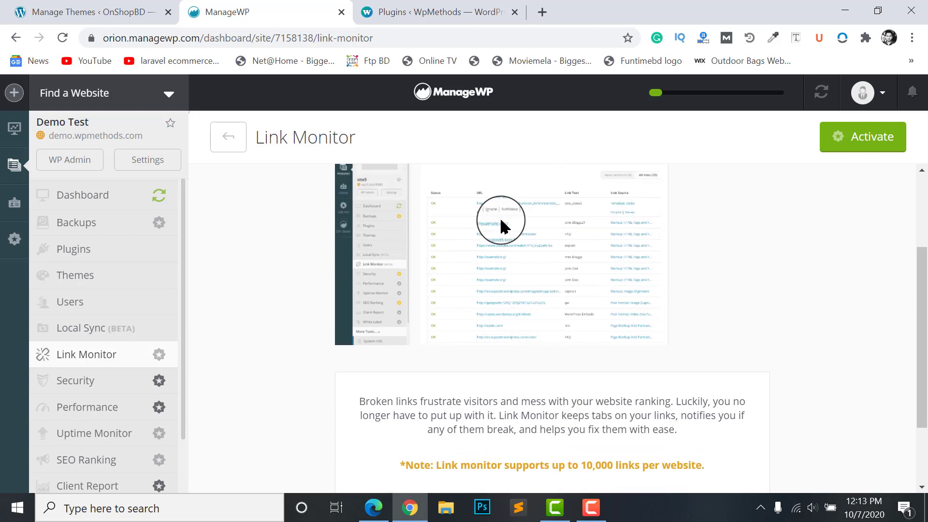
pyautogui.scroll(-2, 522, 326)
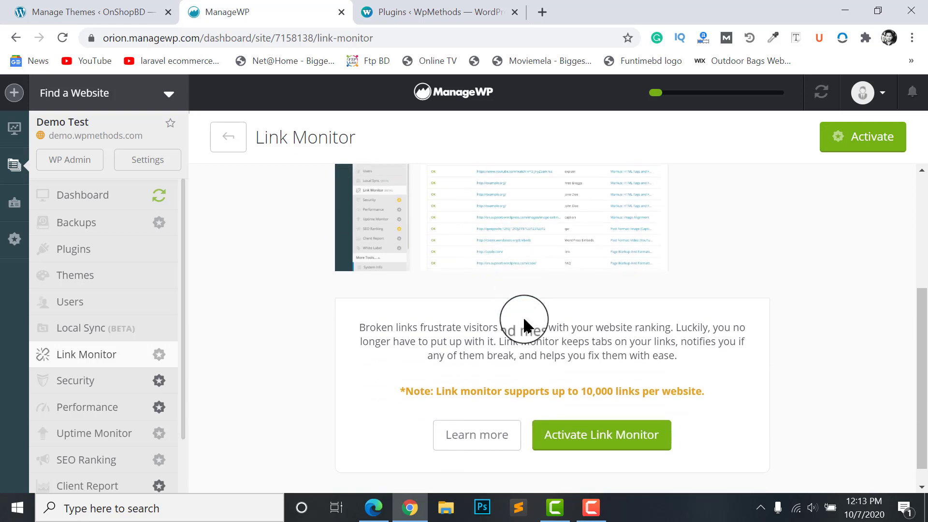
pyautogui.scroll(2, 555, 365)
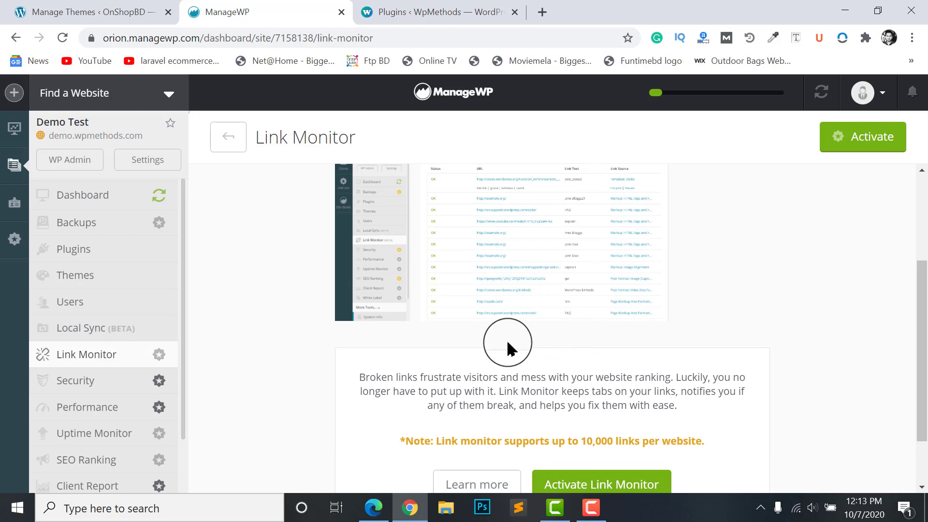
pyautogui.scroll(1, 510, 319)
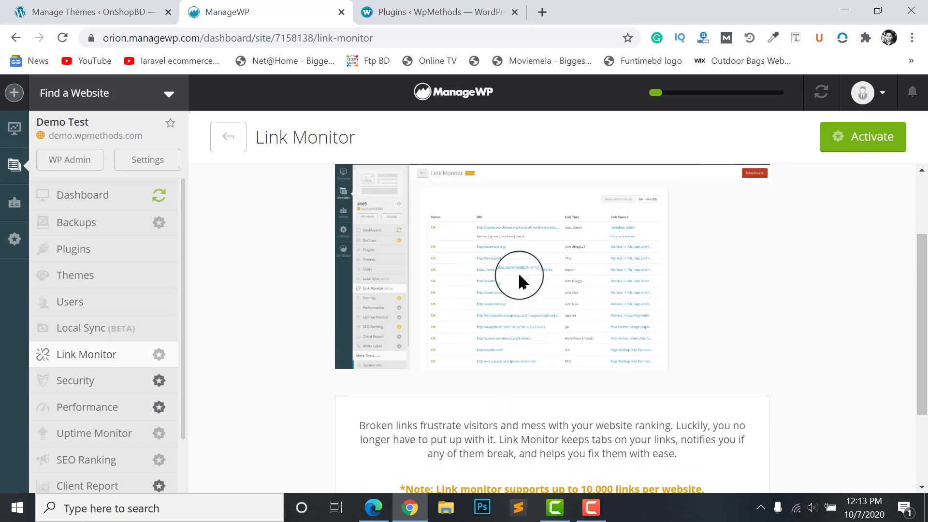
pyautogui.scroll(-3, 520, 282)
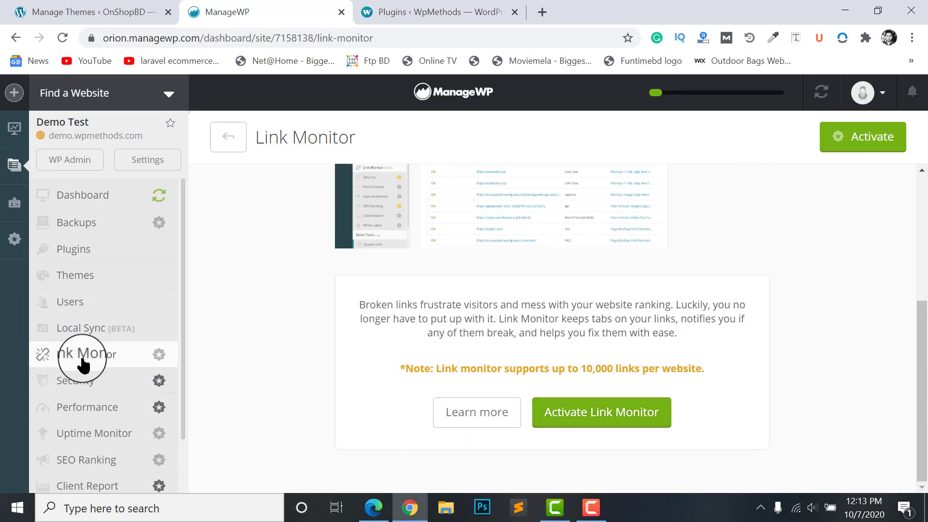
pyautogui.scroll(2, 435, 218)
pyautogui.scroll(-2, 555, 338)
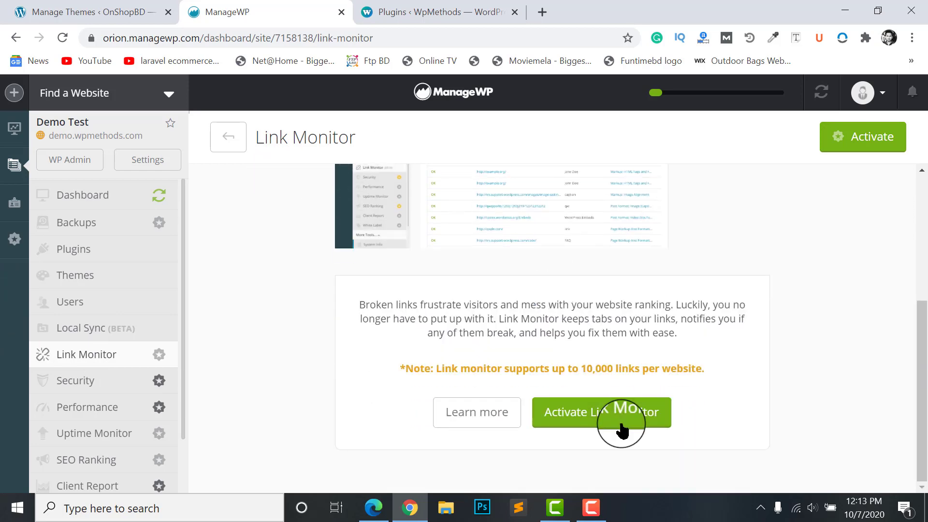
# Start Link Monitor activation to see its $1.00/mo price, then close without activating
pyautogui.click(615, 415)
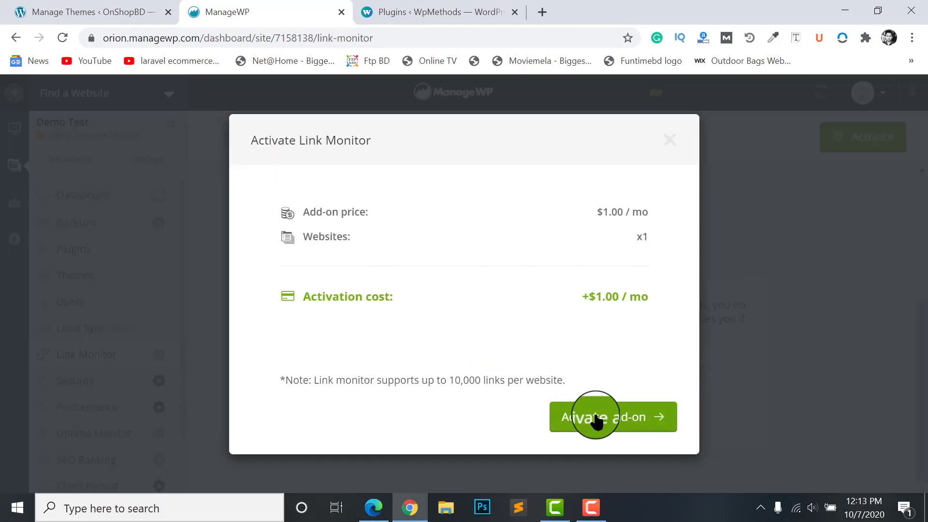
pyautogui.click(669, 141)
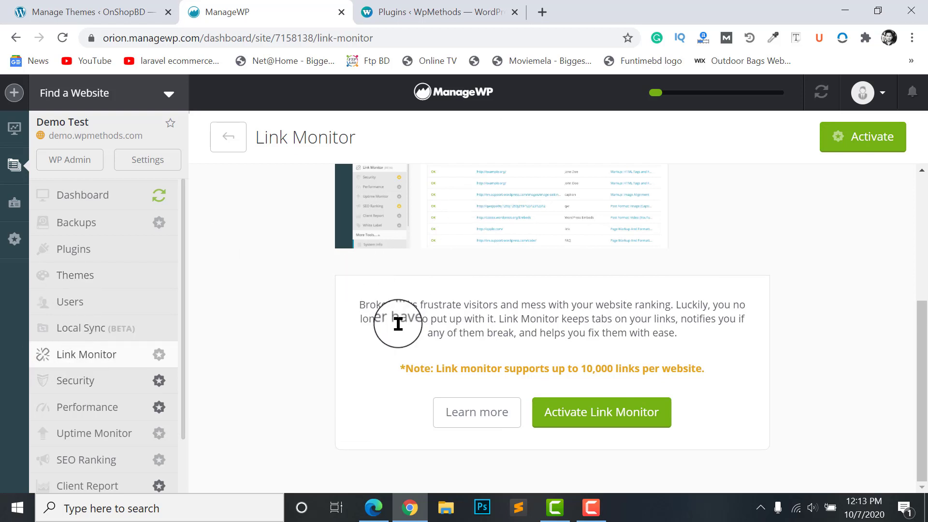
pyautogui.scroll(2, 216, 346)
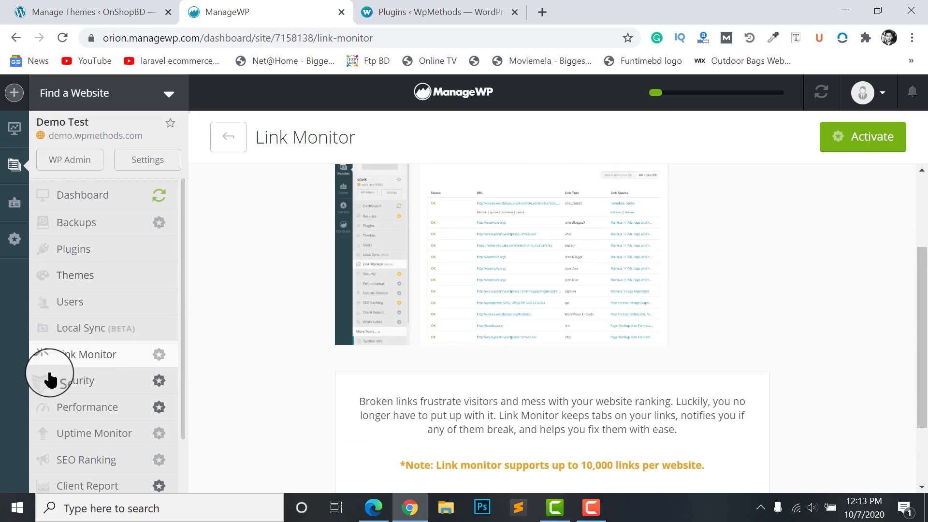
pyautogui.scroll(-2, 60, 425)
pyautogui.scroll(2, 68, 358)
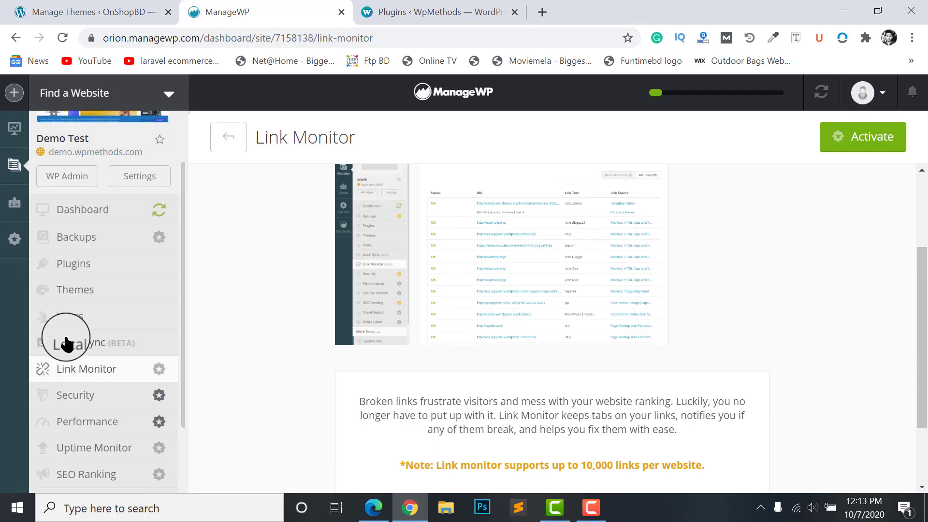
# Browse the Local Sync page, then bring up Demo Test's Manage Users list
pyautogui.click(65, 342)
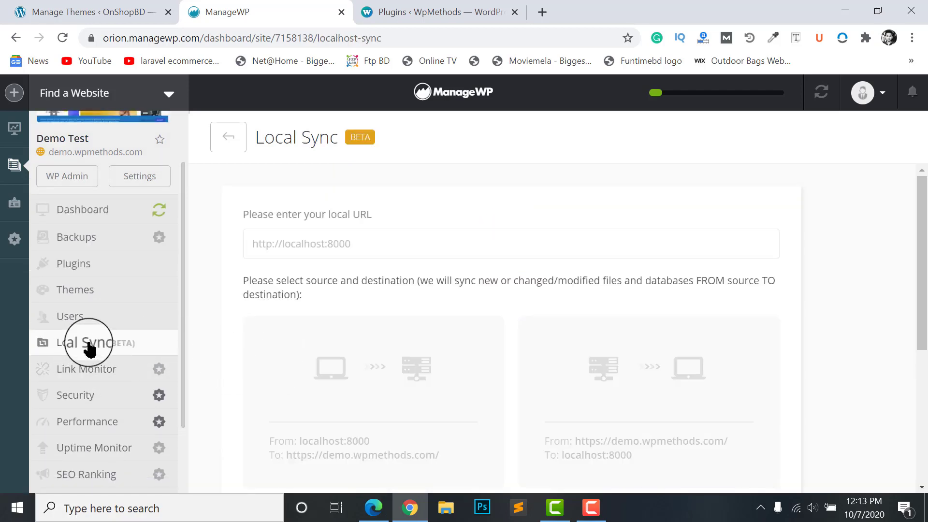
pyautogui.scroll(-4, 503, 284)
pyautogui.scroll(4, 346, 323)
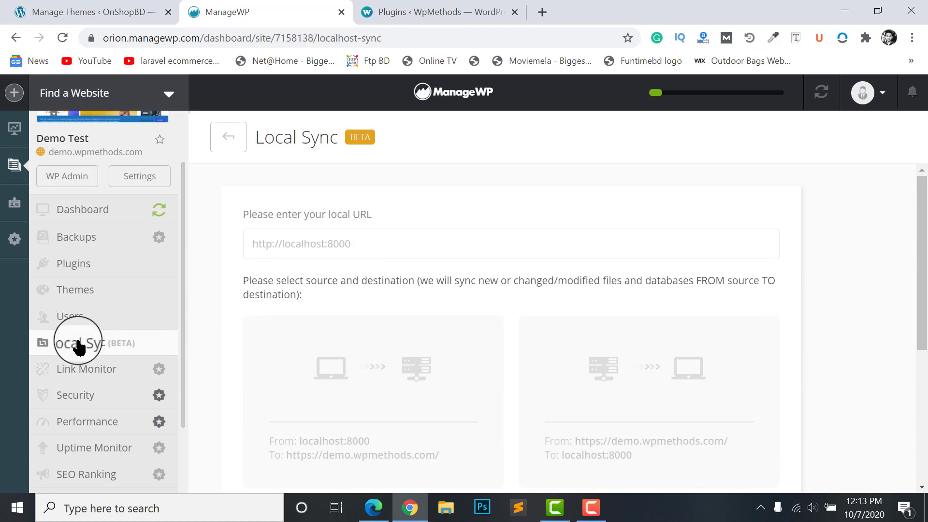
pyautogui.scroll(-6, 508, 333)
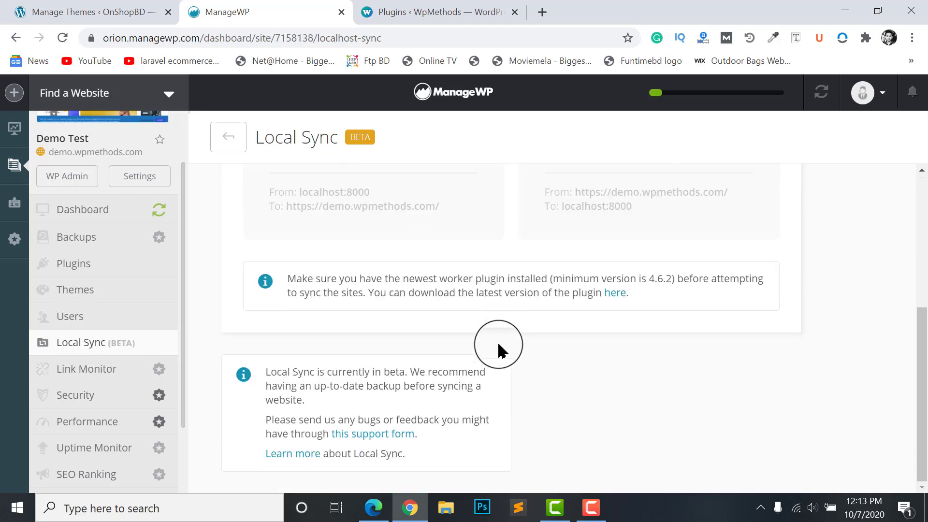
pyautogui.scroll(6, 493, 343)
pyautogui.click(68, 319)
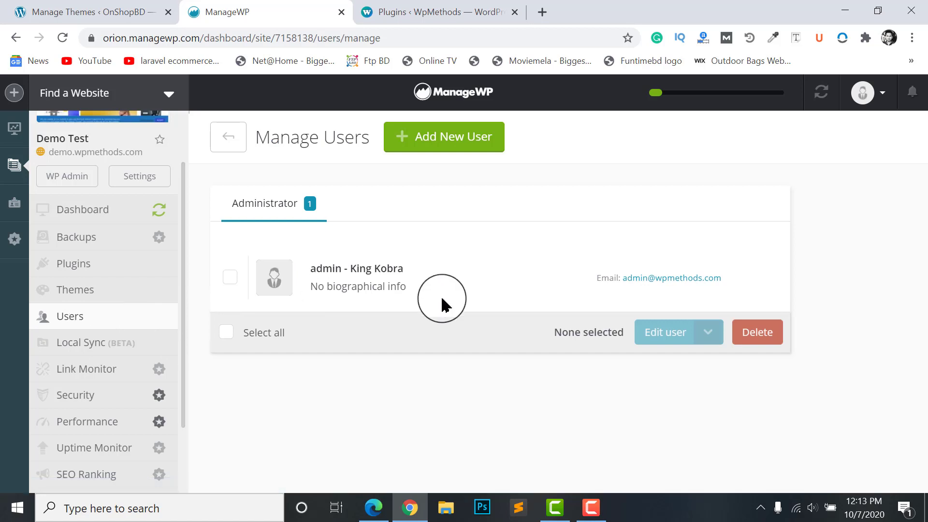
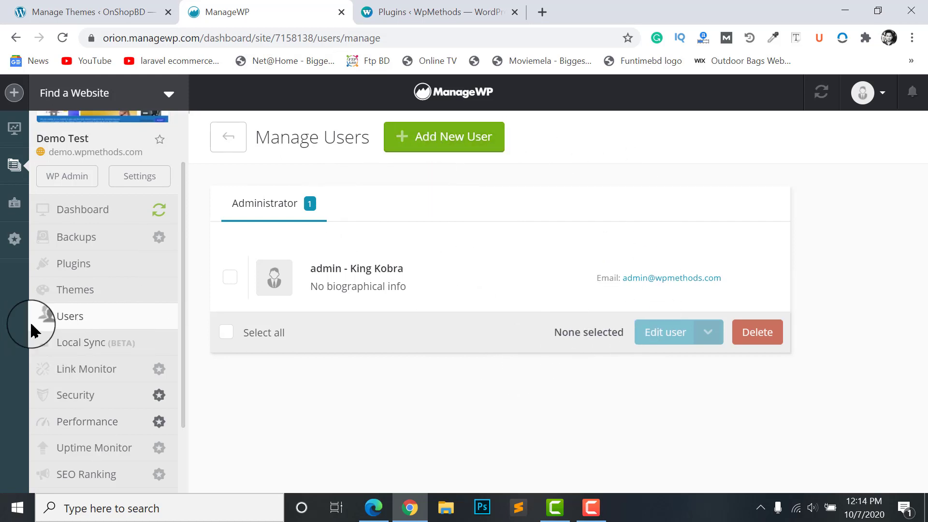
# Open the Add New User form for the Demo Test site
pyautogui.click(440, 144)
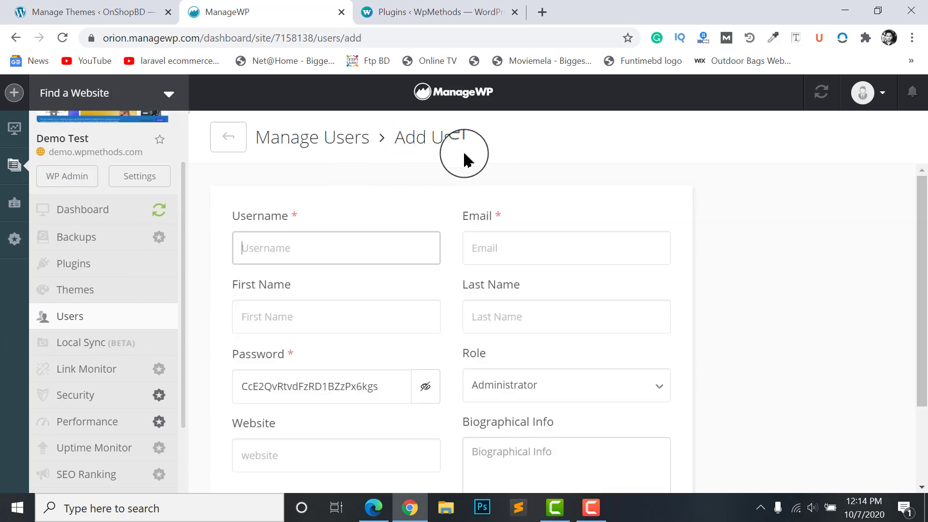
pyautogui.scroll(-2, 339, 232)
pyautogui.scroll(2, 376, 270)
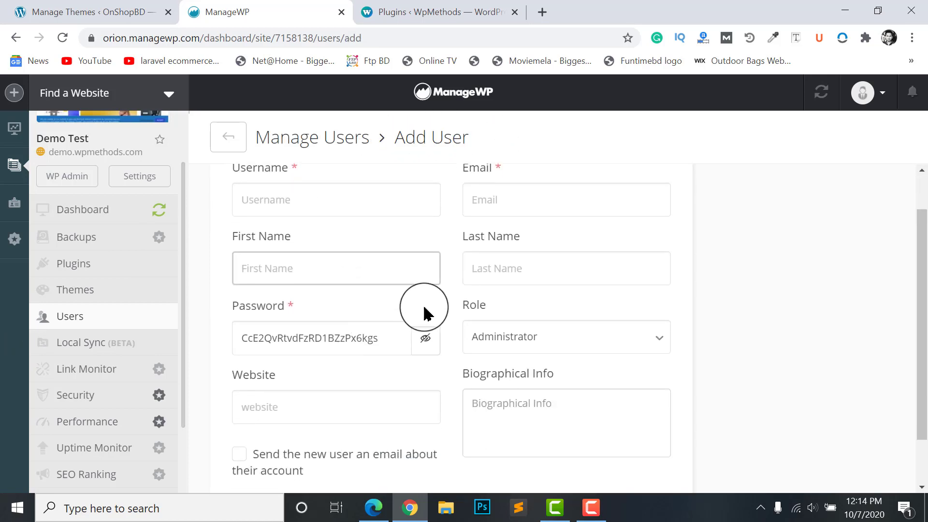
pyautogui.scroll(-3, 484, 299)
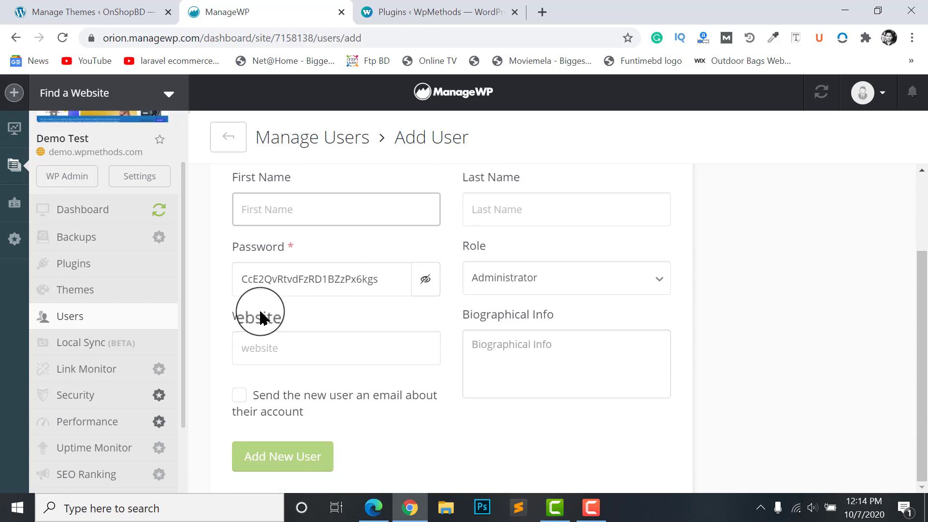
# Look over the available user roles and keep Administrator as the role
pyautogui.click(492, 280)
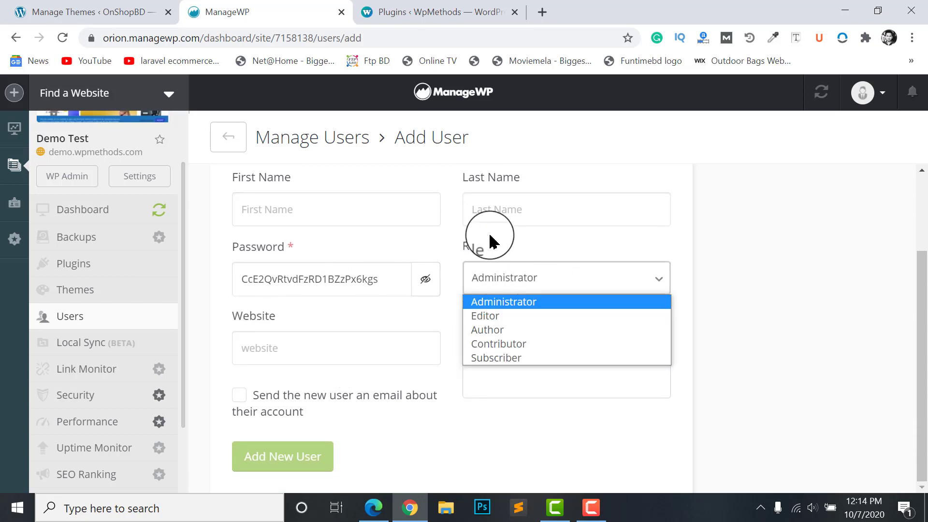
pyautogui.click(488, 277)
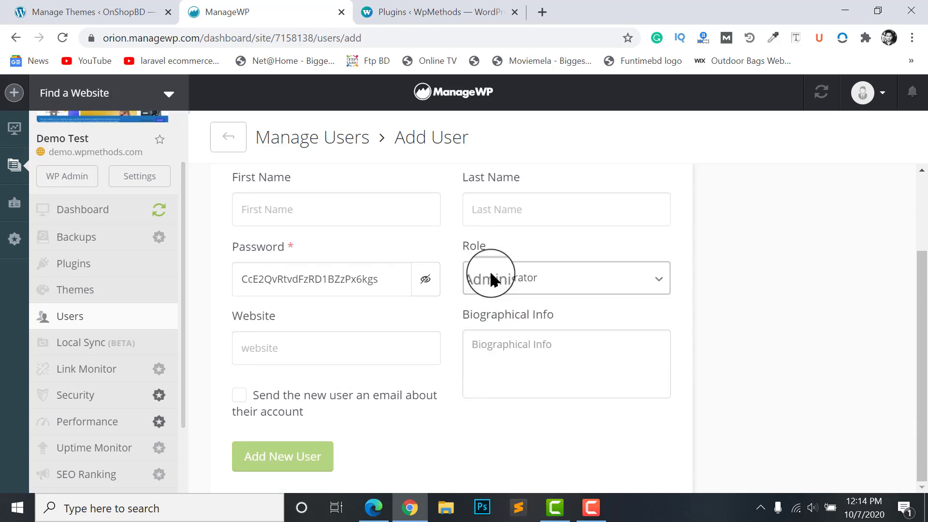
pyautogui.click(535, 285)
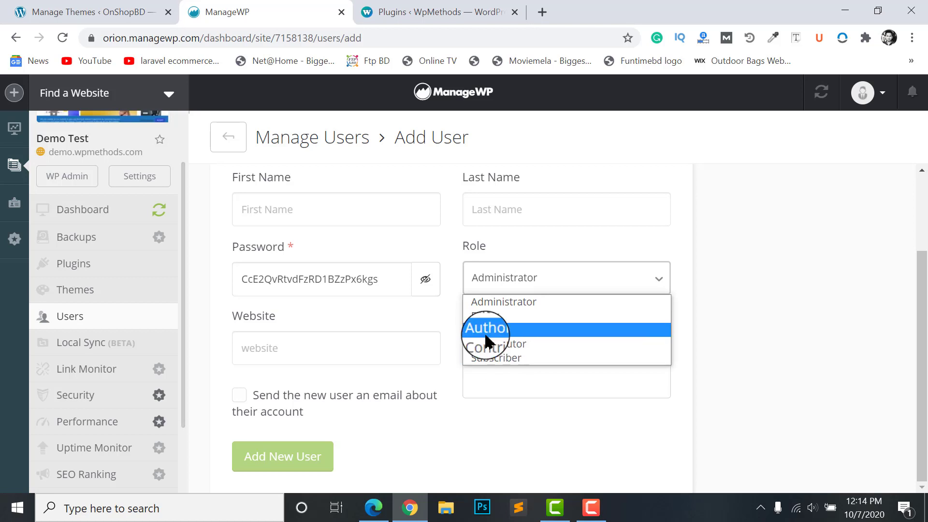
pyautogui.click(500, 283)
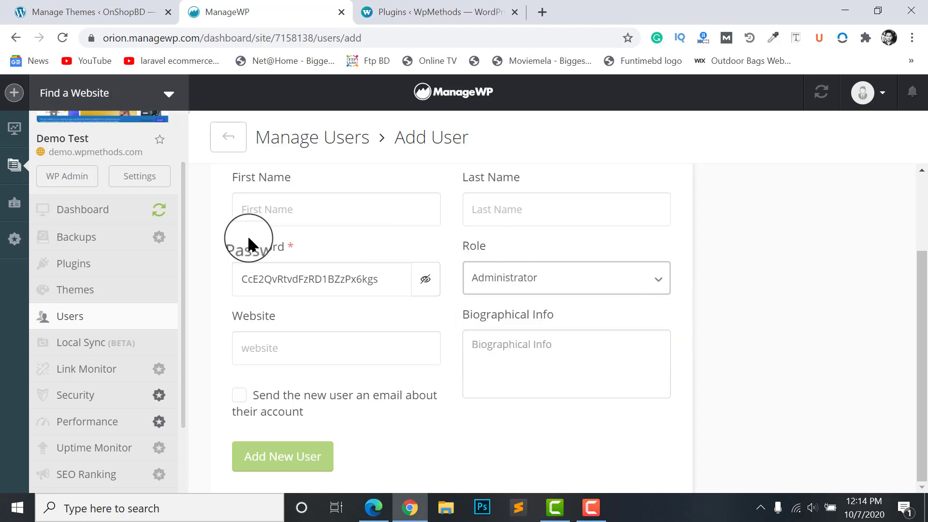
pyautogui.scroll(3, 249, 242)
pyautogui.scroll(2, 92, 212)
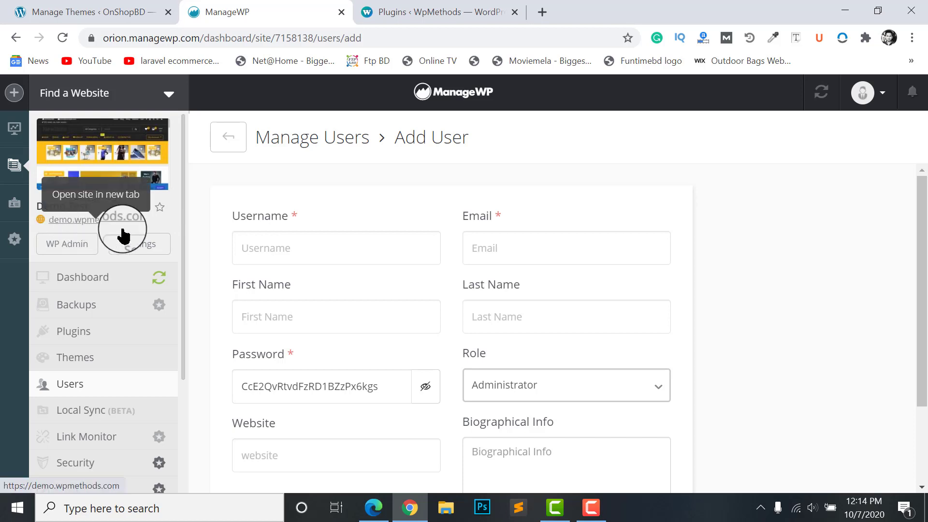
pyautogui.scroll(-2, 503, 269)
pyautogui.scroll(1, 467, 226)
pyautogui.scroll(-2, 555, 441)
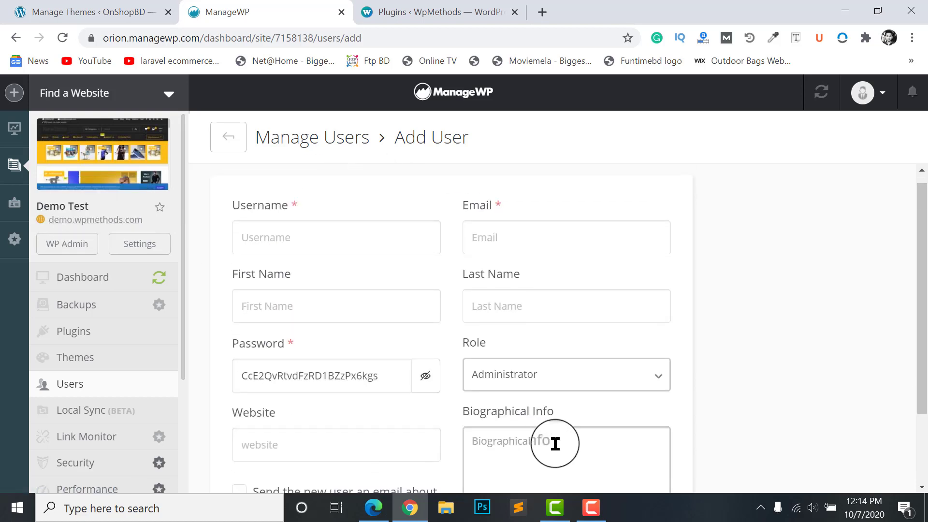
pyautogui.scroll(2, 527, 336)
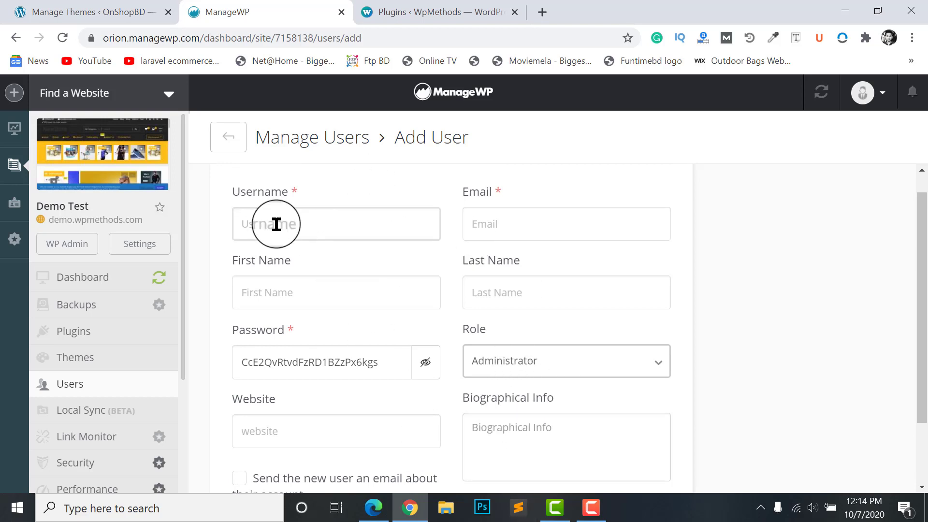
pyautogui.click(128, 10)
pyautogui.moveTo(166, 38); pyautogui.dragTo(328, 43)
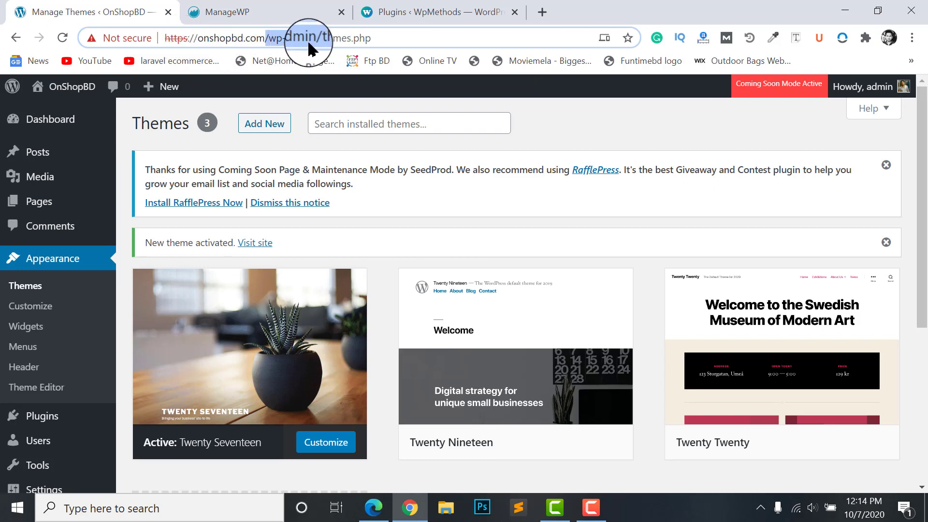
pyautogui.click(308, 41)
pyautogui.click(384, 140)
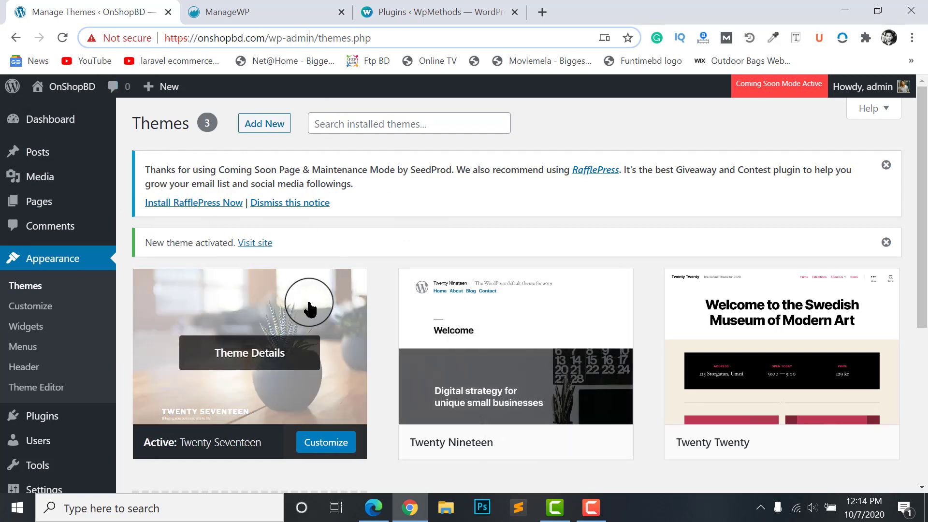
pyautogui.click(282, 8)
pyautogui.scroll(1, 532, 319)
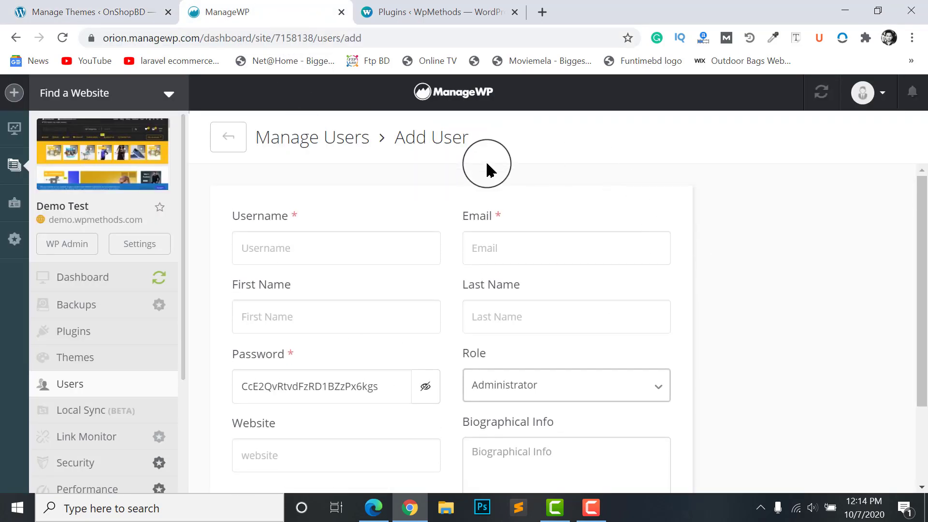
pyautogui.scroll(-2, 332, 224)
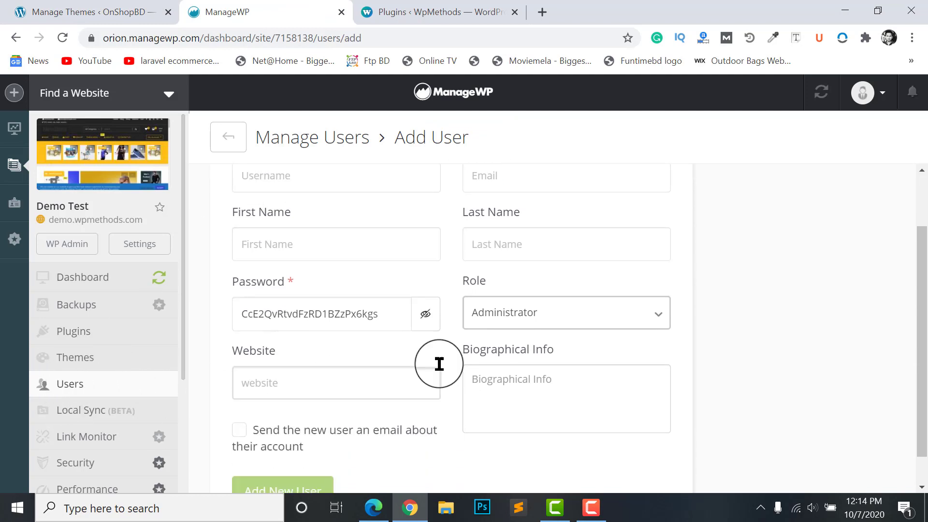
pyautogui.scroll(2, 419, 307)
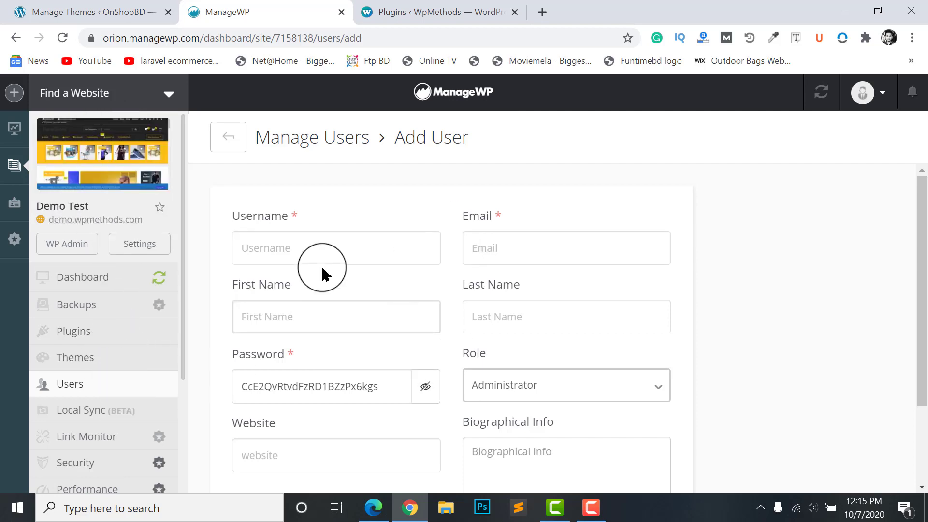
# Show the OnShopBD All Users list with its single Administrator, then return to ManageWP's Add User form
pyautogui.click(88, 7)
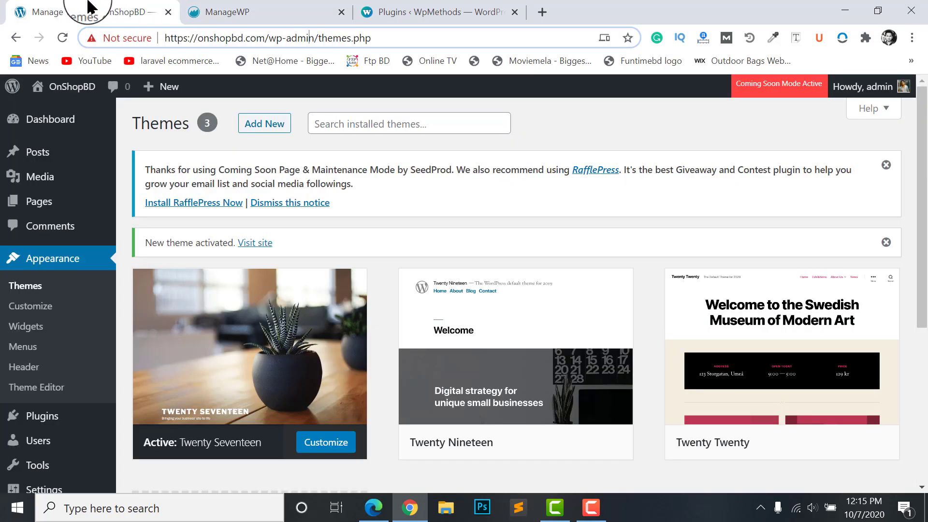
pyautogui.scroll(-3, 51, 313)
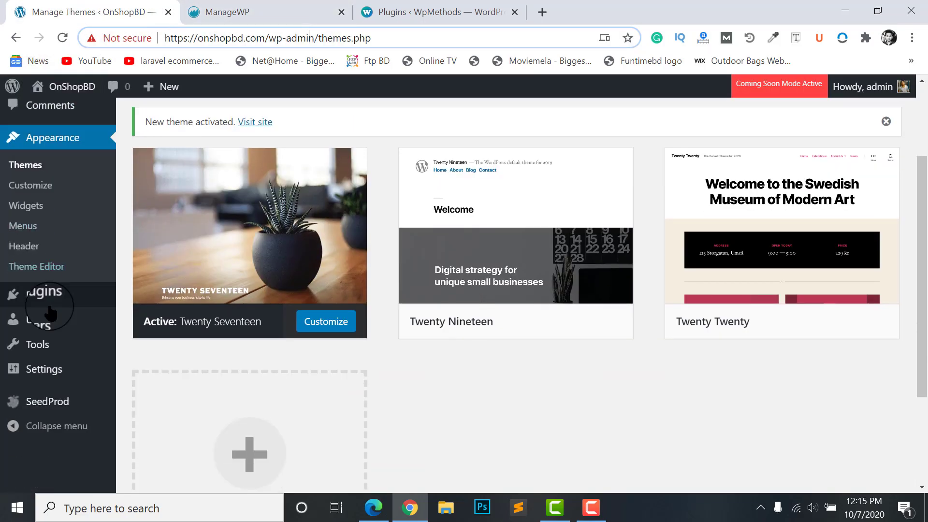
pyautogui.scroll(-2, 50, 313)
pyautogui.moveTo(31, 247)
pyautogui.click(138, 250)
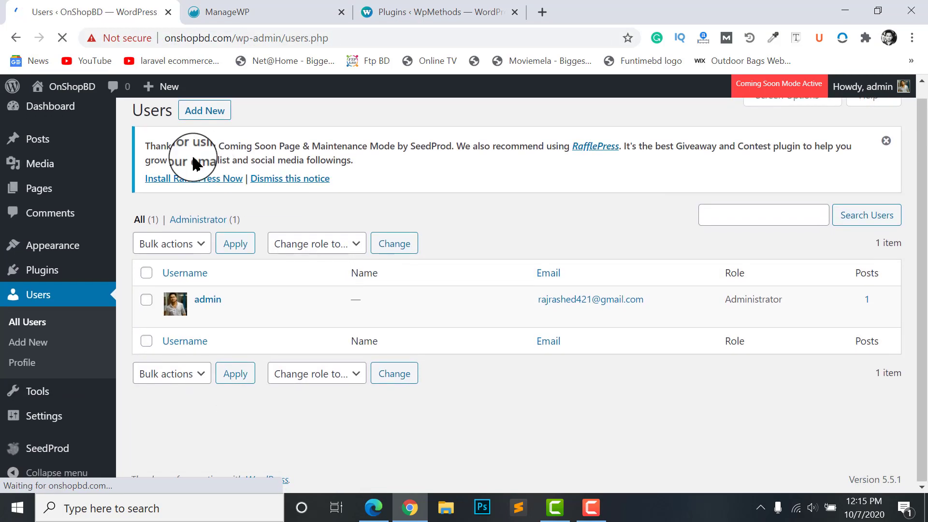
pyautogui.click(418, 371)
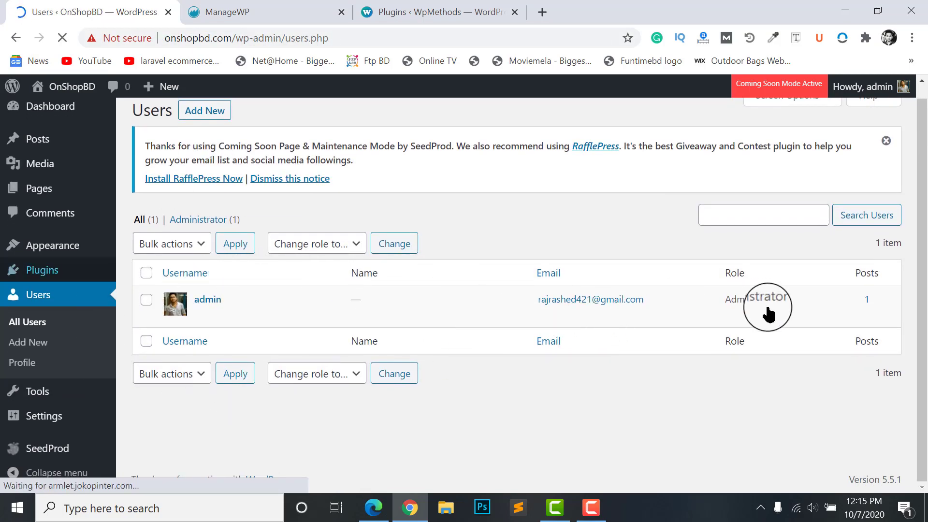
pyautogui.scroll(1, 377, 234)
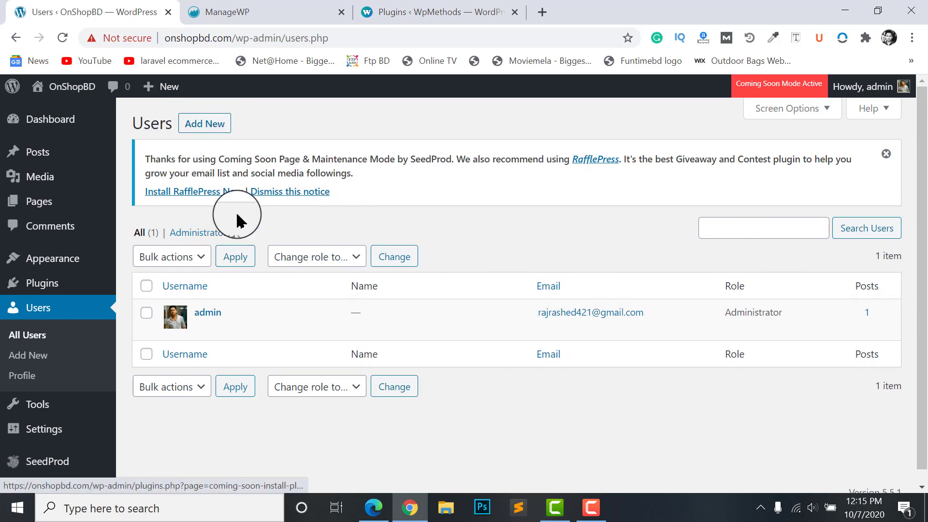
pyautogui.click(265, 10)
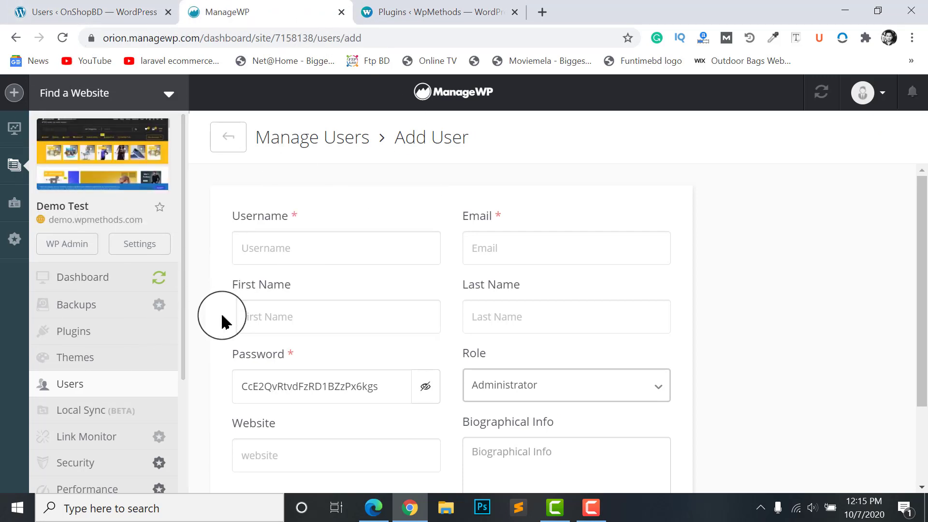
# Go to the Demo Test site's Backups page
pyautogui.click(65, 357)
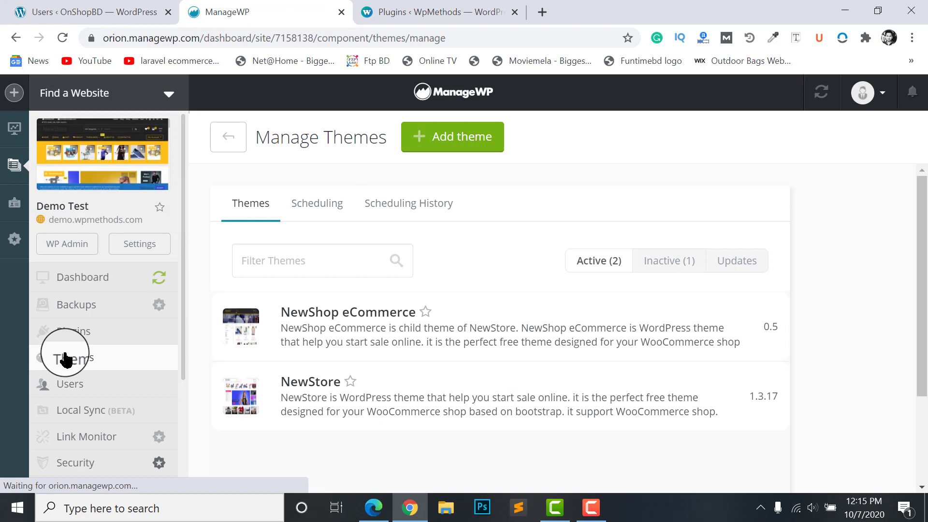
pyautogui.click(77, 333)
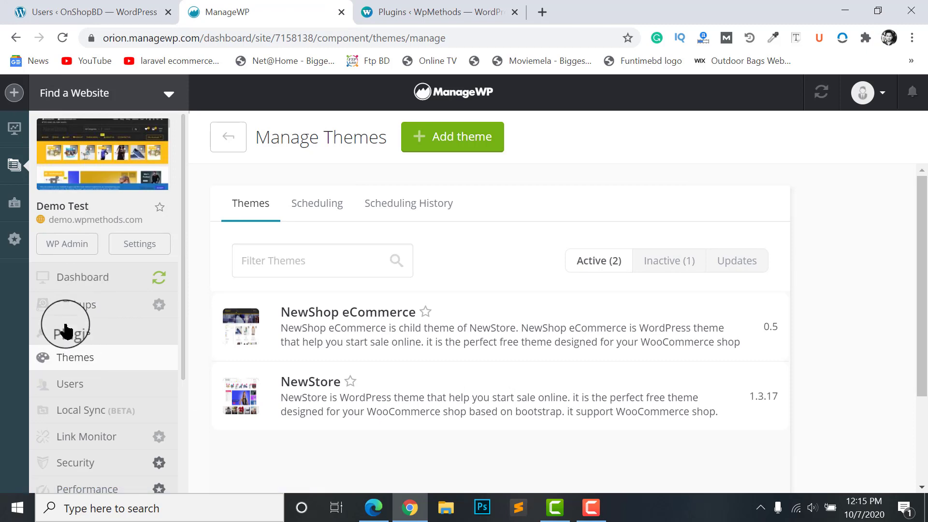
pyautogui.click(92, 305)
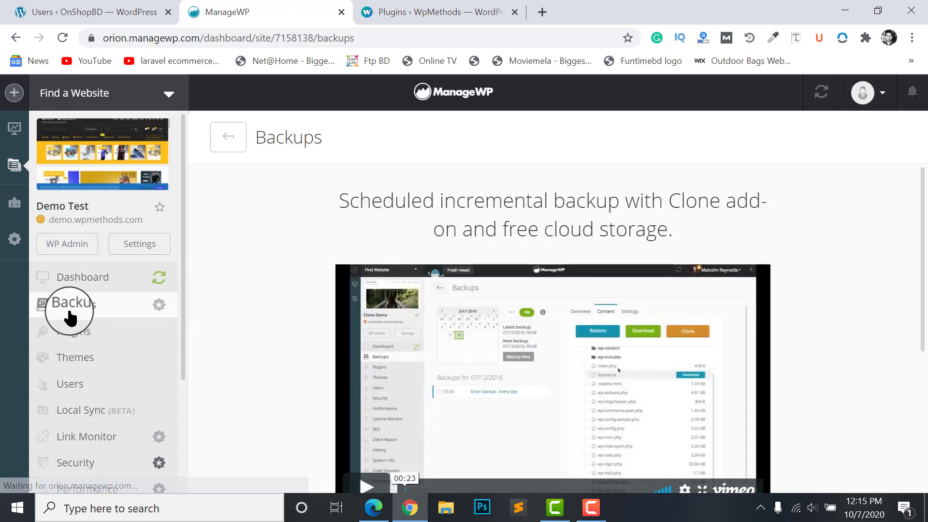
pyautogui.scroll(-5, 622, 279)
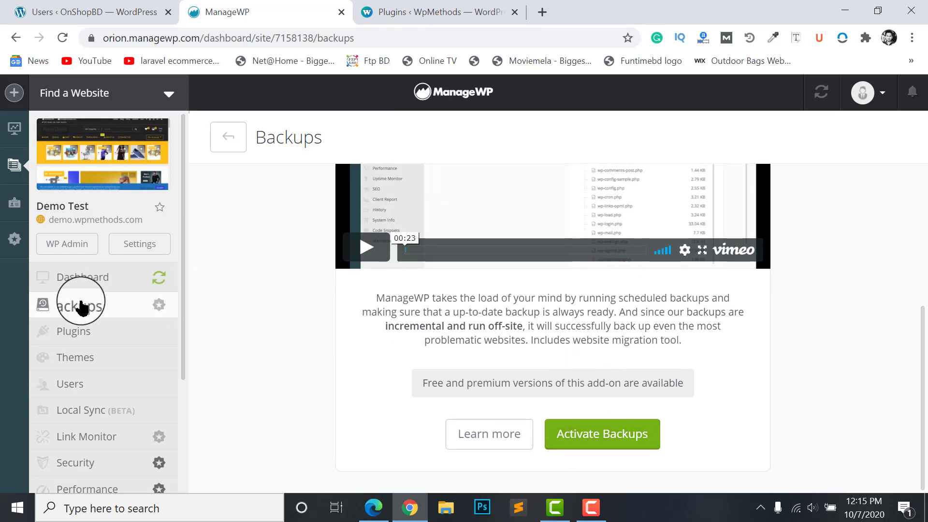
# Start backup activation with the Free plan and United States as storage region
pyautogui.click(610, 435)
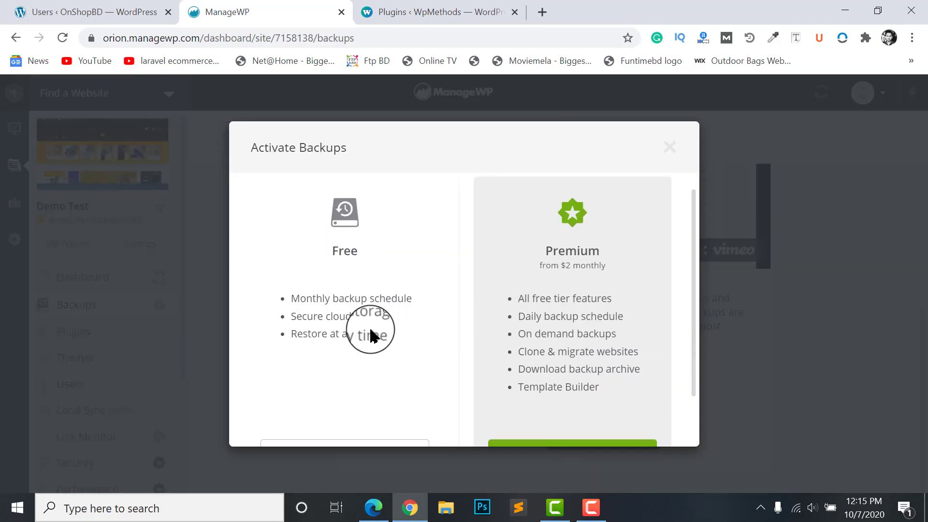
pyautogui.scroll(-2, 363, 271)
pyautogui.scroll(2, 339, 208)
pyautogui.scroll(-2, 338, 386)
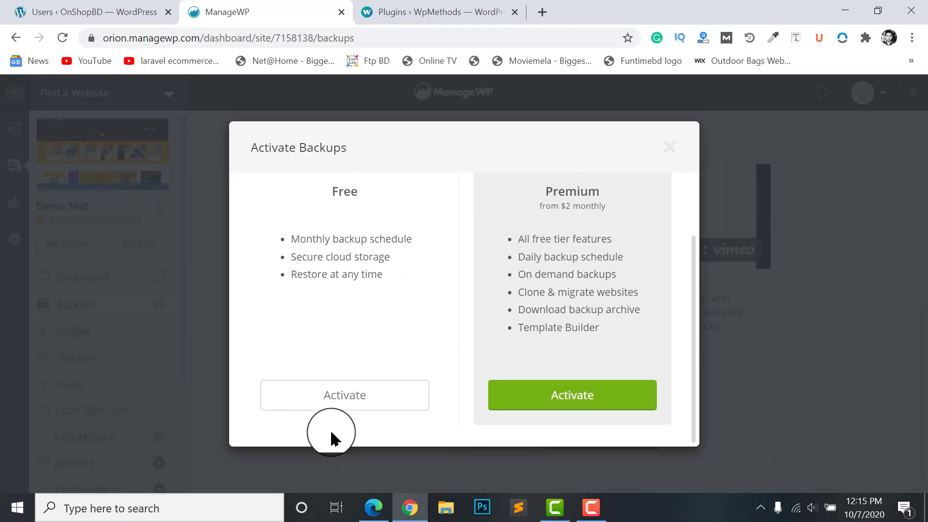
pyautogui.click(334, 404)
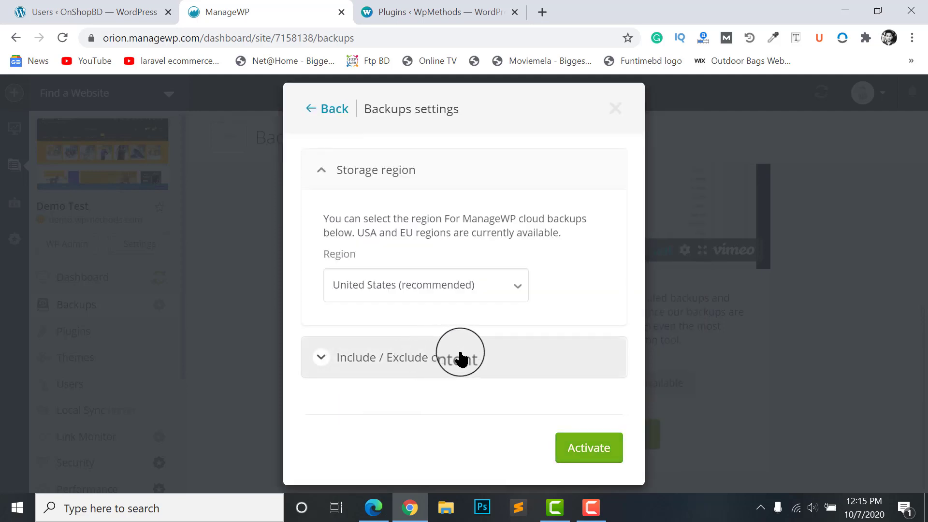
pyautogui.click(424, 292)
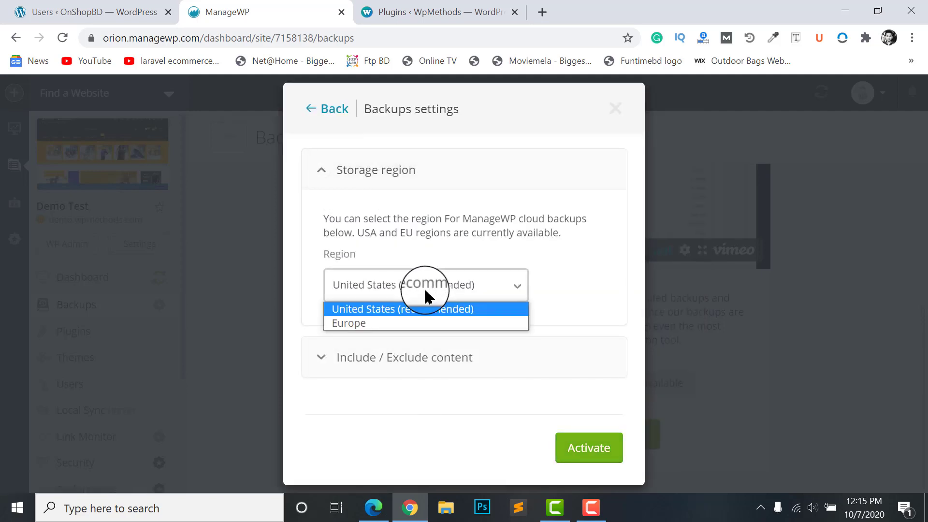
pyautogui.click(425, 293)
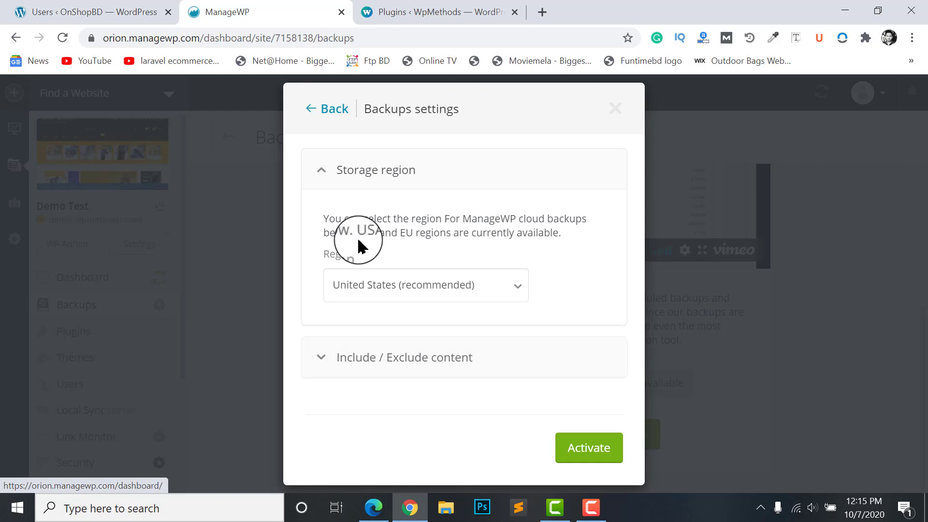
pyautogui.click(433, 292)
pyautogui.click(489, 305)
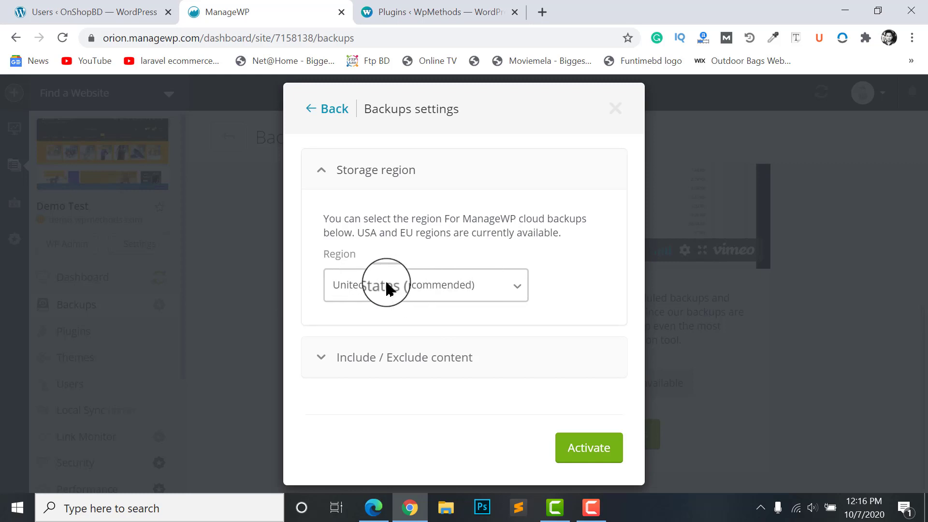
pyautogui.click(347, 359)
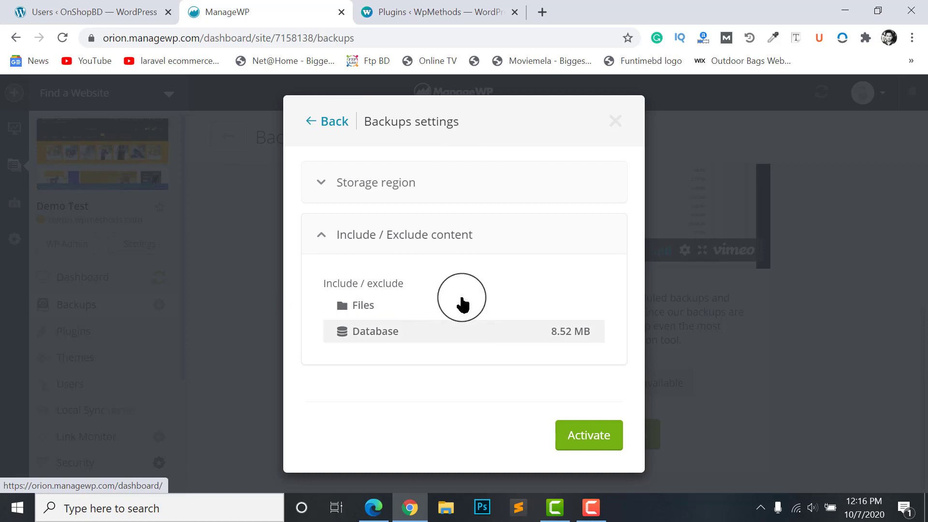
# Activate the free backups and dismiss the Backups activated confirmation
pyautogui.click(599, 439)
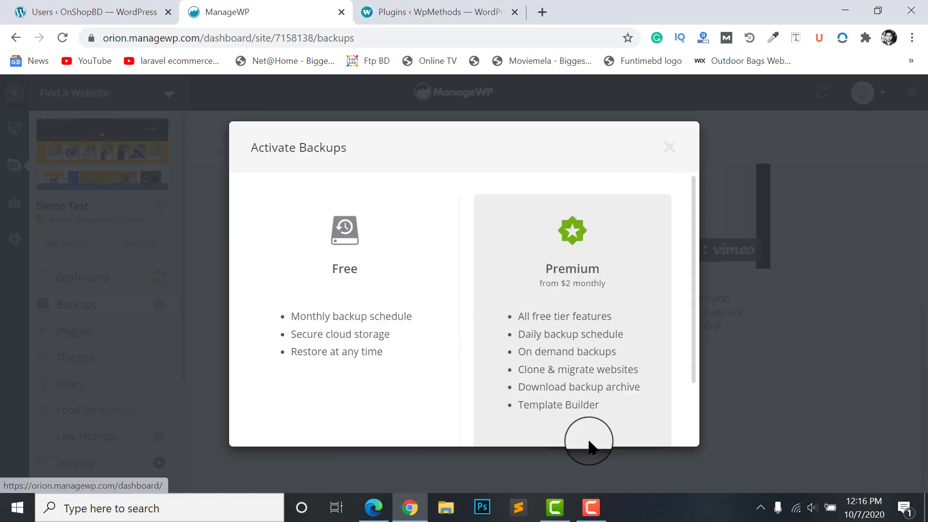
pyautogui.click(369, 317)
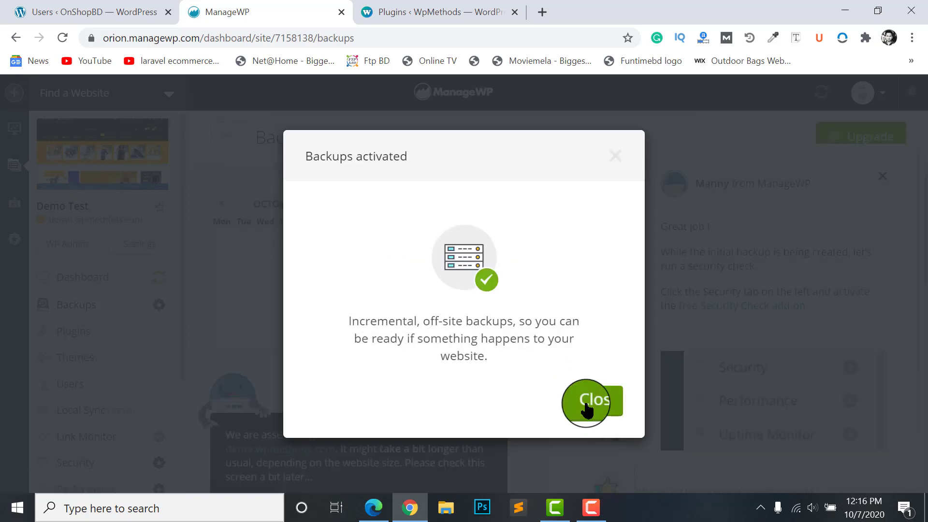
pyautogui.click(614, 414)
# Highlight the first snapshot's in-progress status and 10% progress while it runs
pyautogui.moveTo(404, 291); pyautogui.dragTo(377, 290)
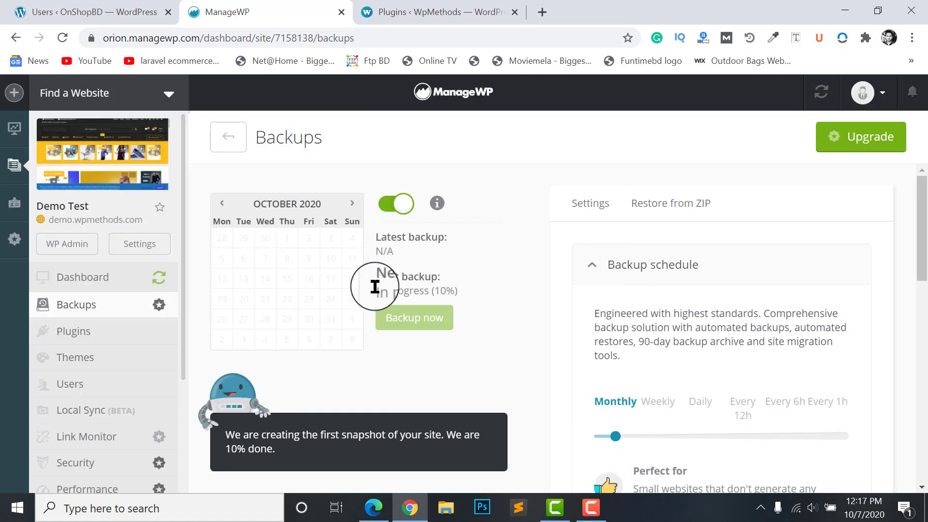
pyautogui.moveTo(447, 293); pyautogui.dragTo(464, 296)
pyautogui.click(462, 298)
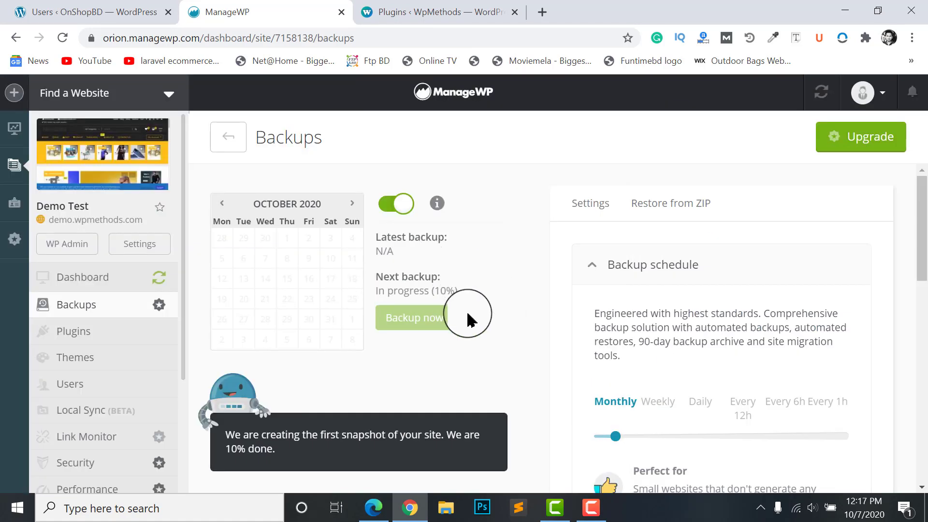
pyautogui.scroll(-1, 628, 310)
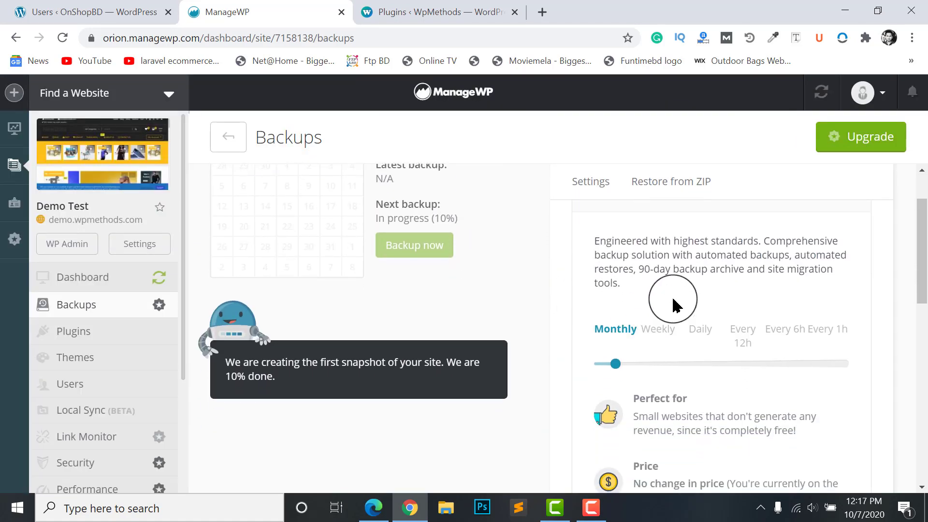
pyautogui.scroll(1, 677, 285)
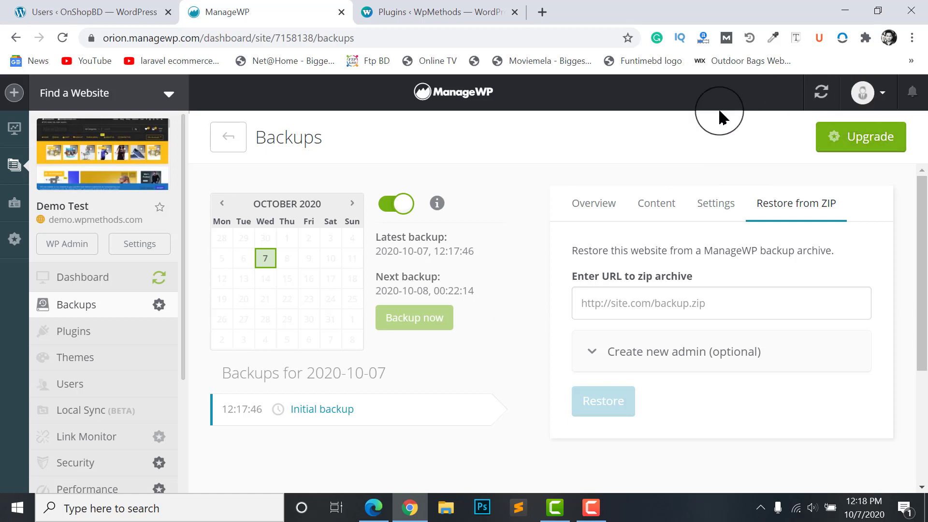
pyautogui.scroll(-2, 241, 314)
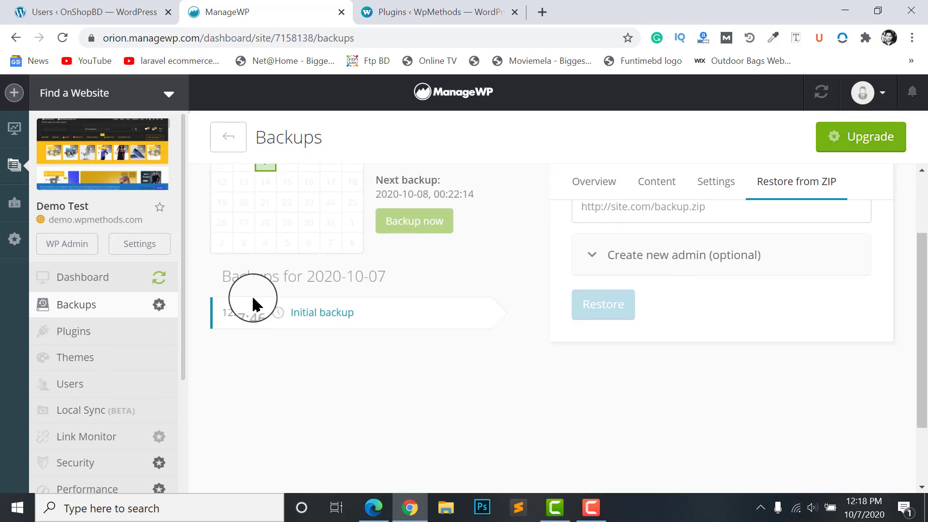
pyautogui.scroll(1, 365, 321)
pyautogui.scroll(1, 435, 256)
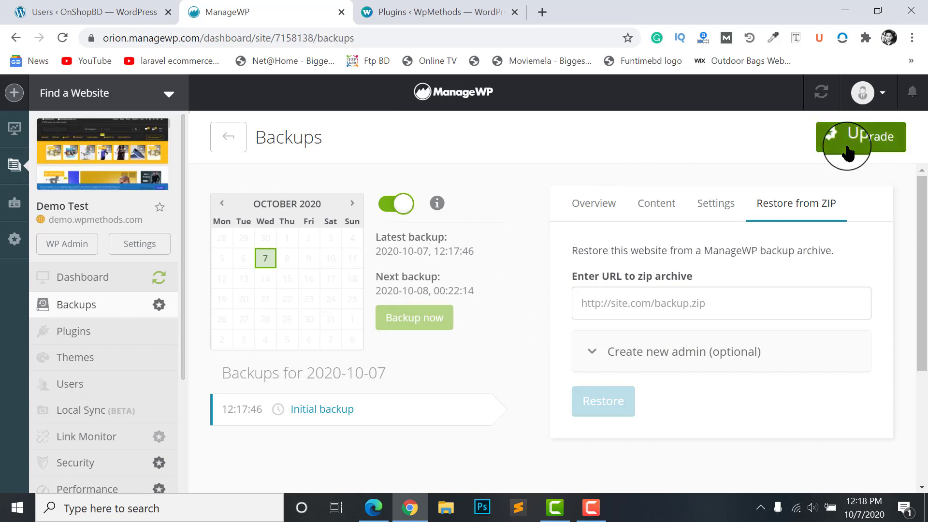
pyautogui.click(848, 152)
pyautogui.click(414, 404)
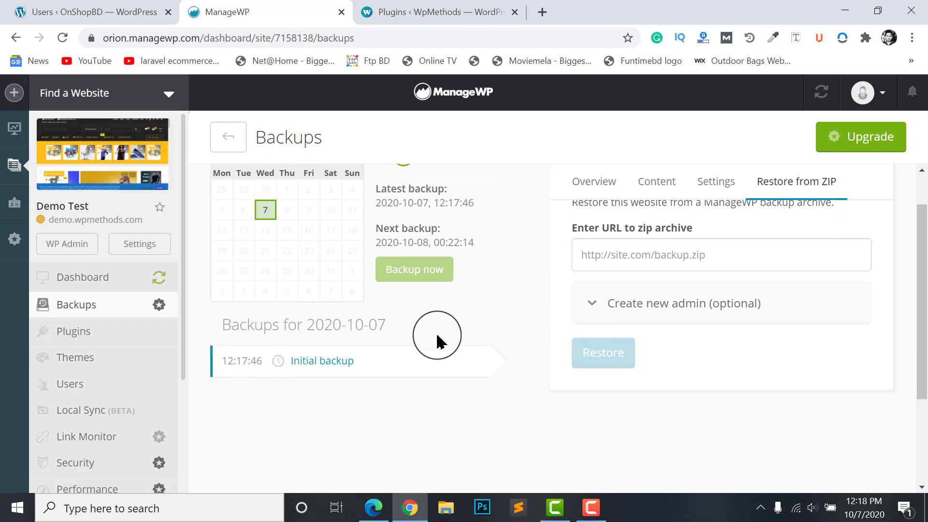
pyautogui.scroll(1, 333, 252)
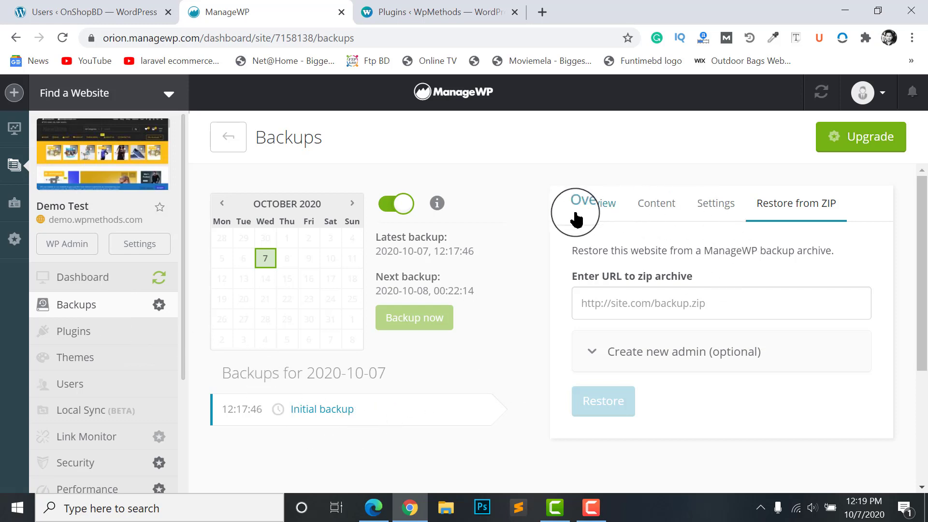
# View the initial backup's Overview, trying Restore backup and Clone website but declining the add-on
pyautogui.click(593, 207)
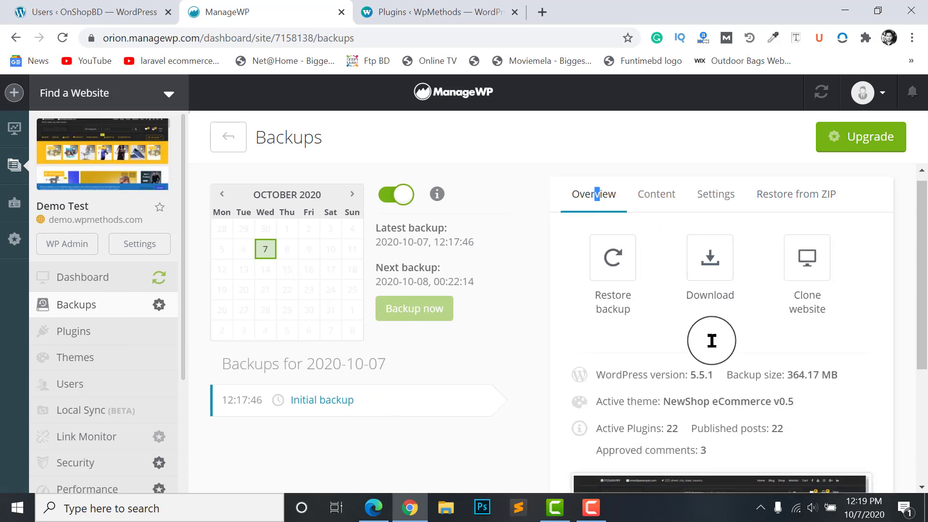
pyautogui.scroll(-2, 711, 338)
pyautogui.scroll(2, 623, 271)
pyautogui.click(604, 280)
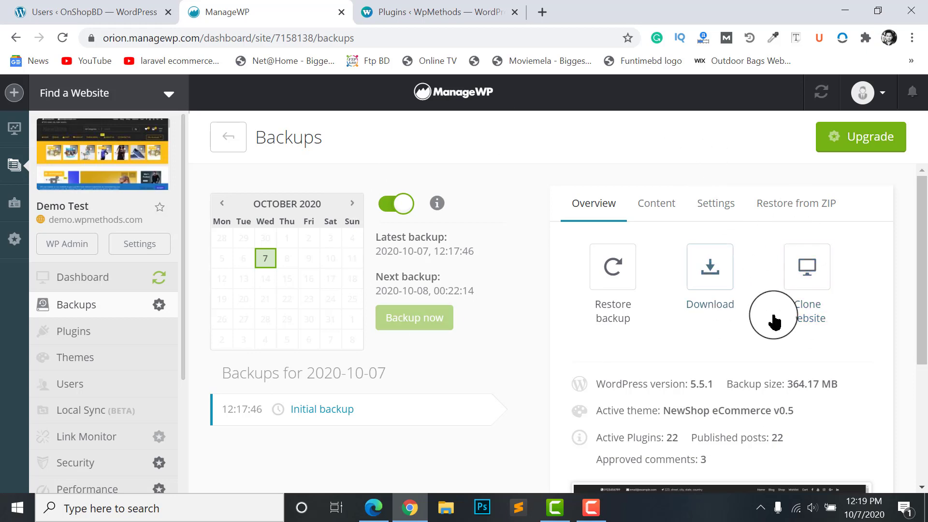
pyautogui.click(804, 285)
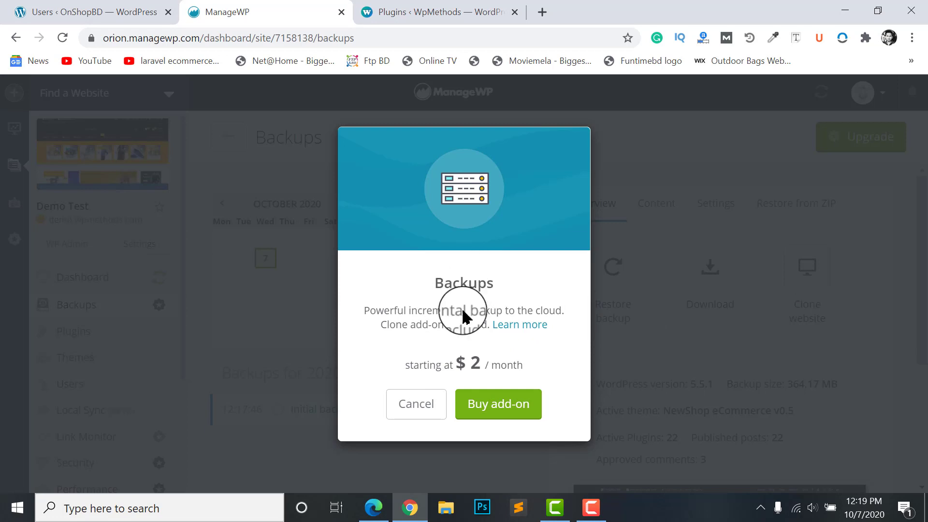
pyautogui.click(791, 280)
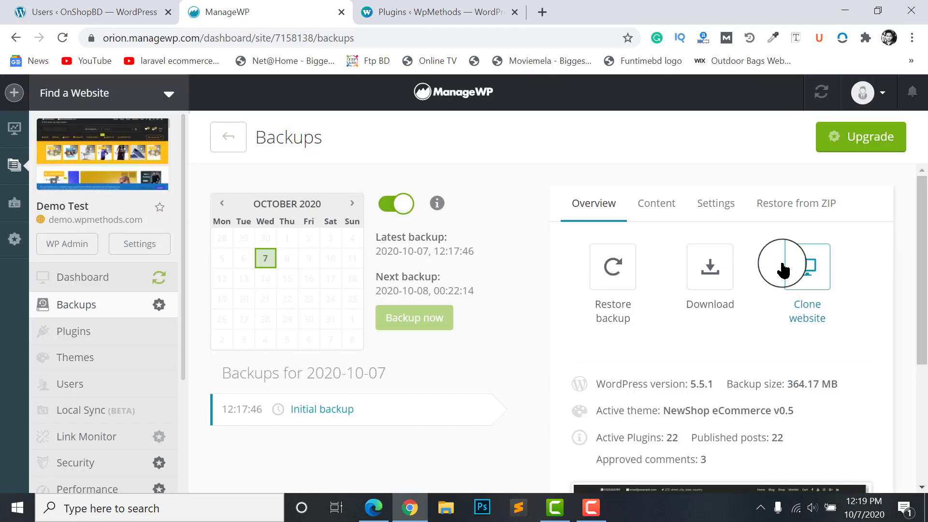
# Show the Content breakdown: Files 355.26 MB and Database 8.92 MB
pyautogui.click(654, 206)
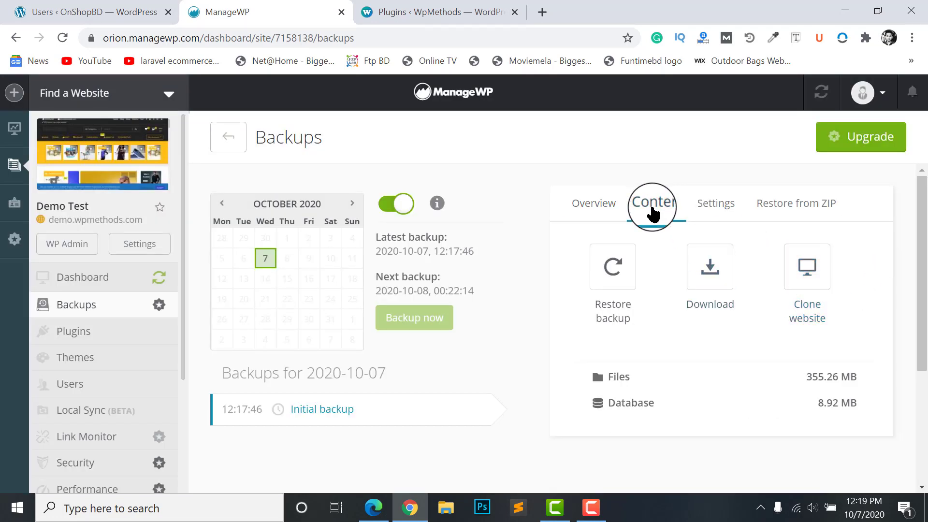
pyautogui.scroll(-1, 718, 377)
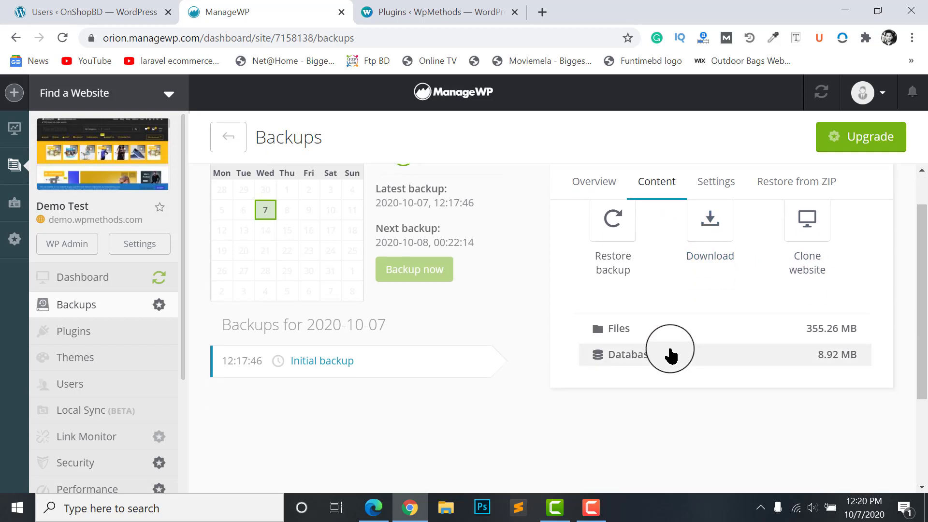
pyautogui.scroll(1, 675, 332)
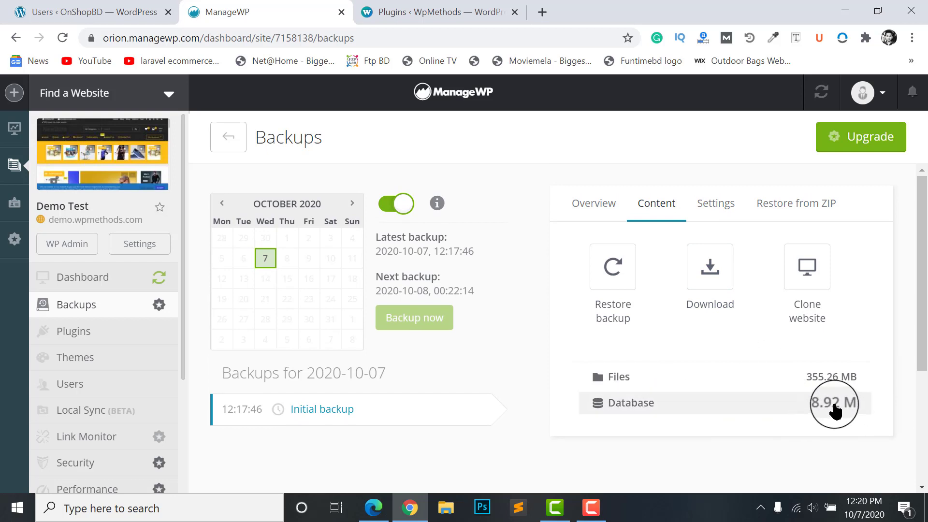
# Open the backup schedule settings and compare Daily and Weekly, returning to Monthly
pyautogui.click(710, 207)
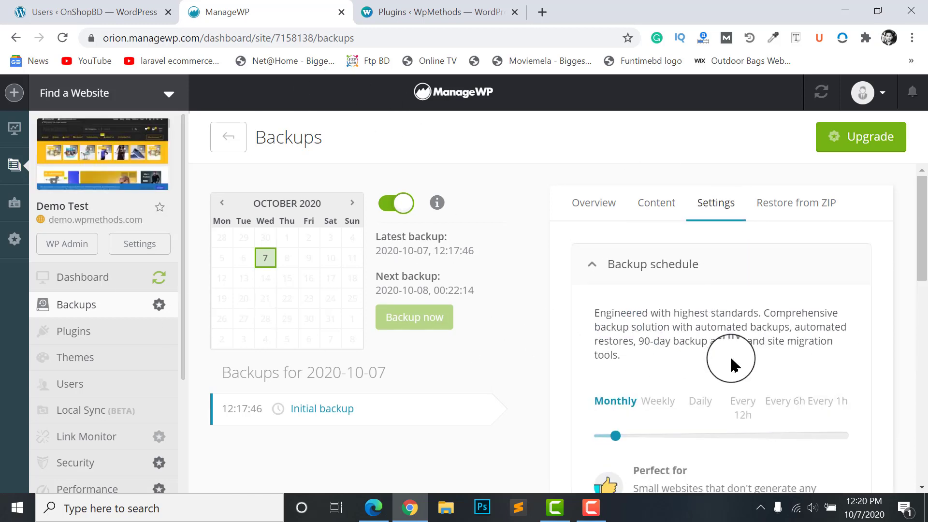
pyautogui.scroll(-2, 731, 362)
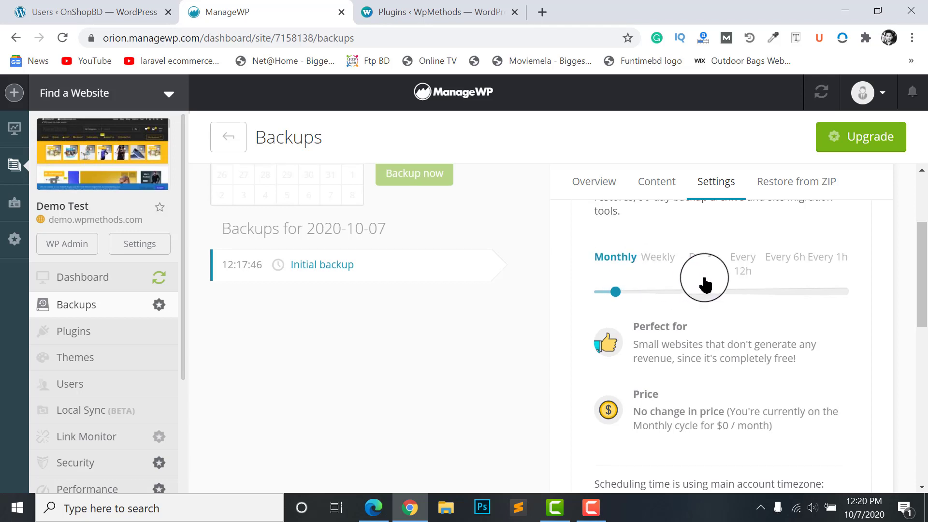
pyautogui.scroll(1, 676, 300)
pyautogui.click(699, 363)
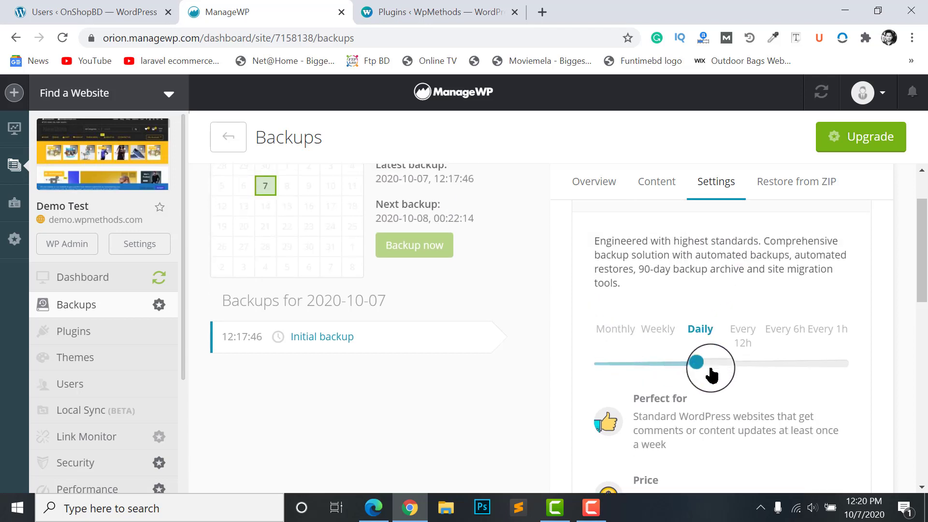
pyautogui.scroll(-2, 711, 348)
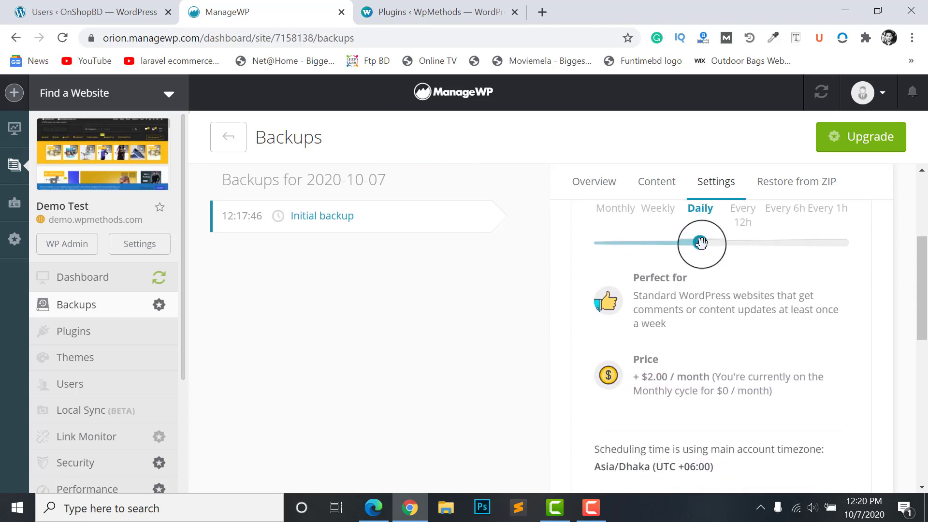
pyautogui.scroll(-1, 706, 352)
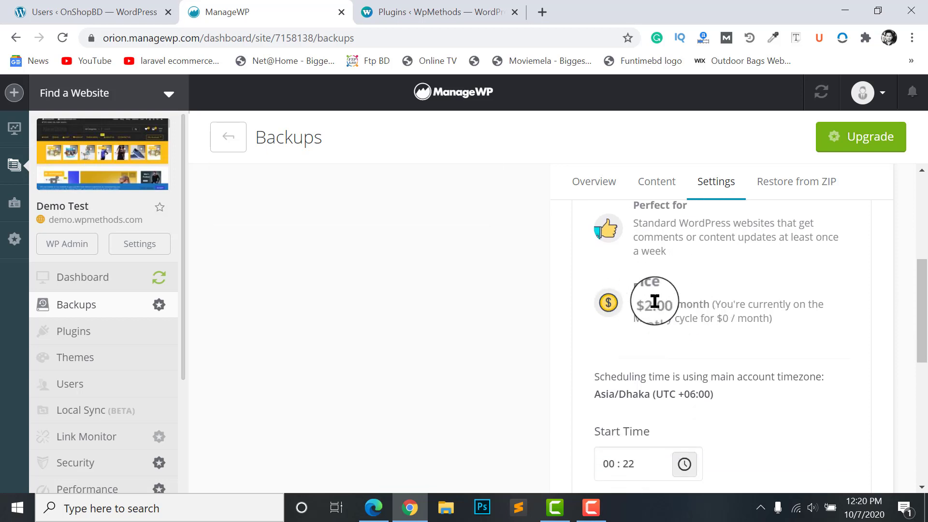
pyautogui.scroll(2, 652, 312)
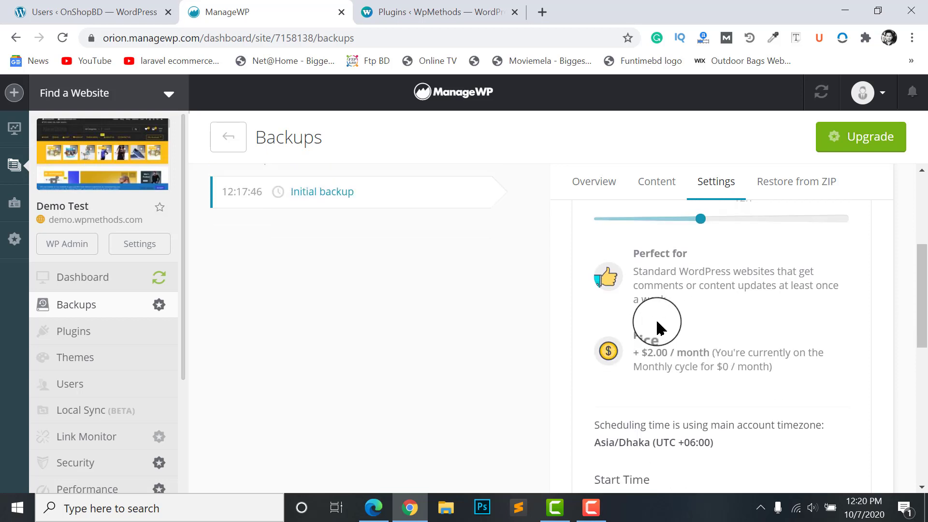
pyautogui.click(651, 292)
pyautogui.scroll(-1, 659, 321)
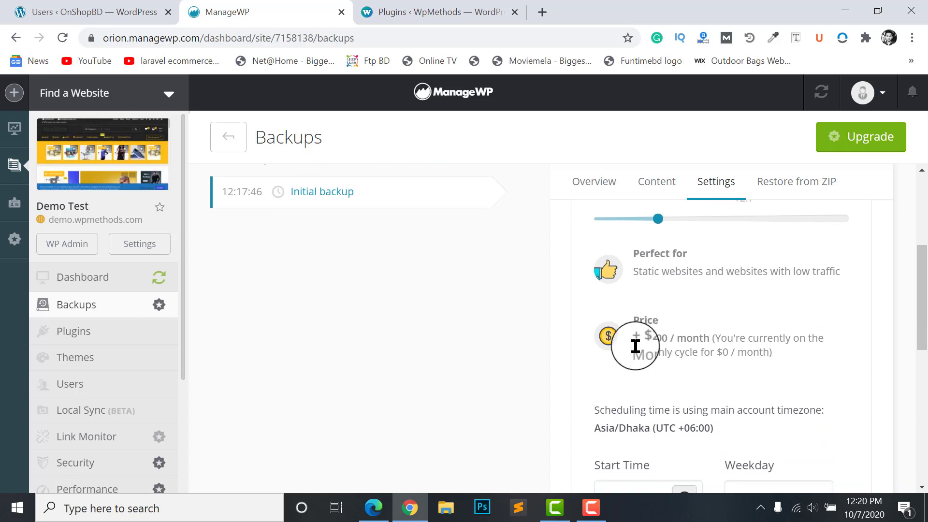
pyautogui.scroll(1, 636, 342)
pyautogui.click(610, 271)
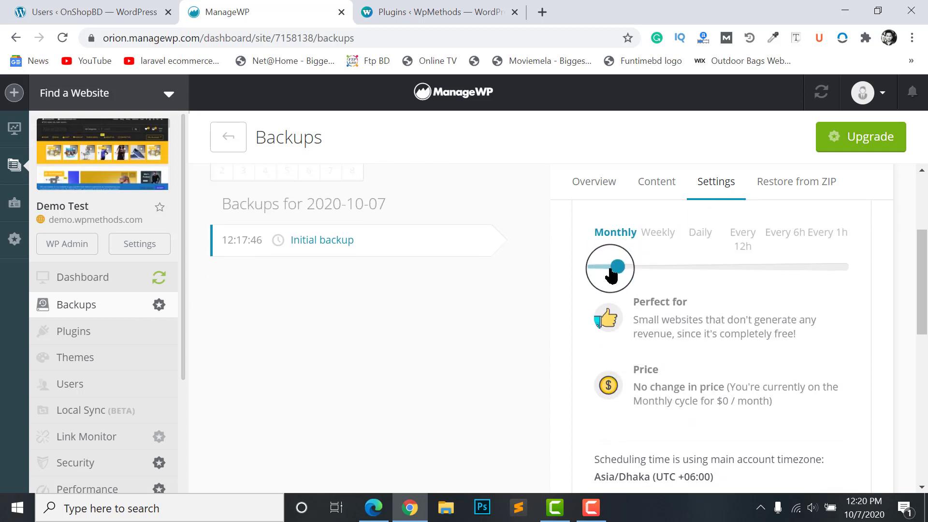
pyautogui.scroll(-1, 636, 325)
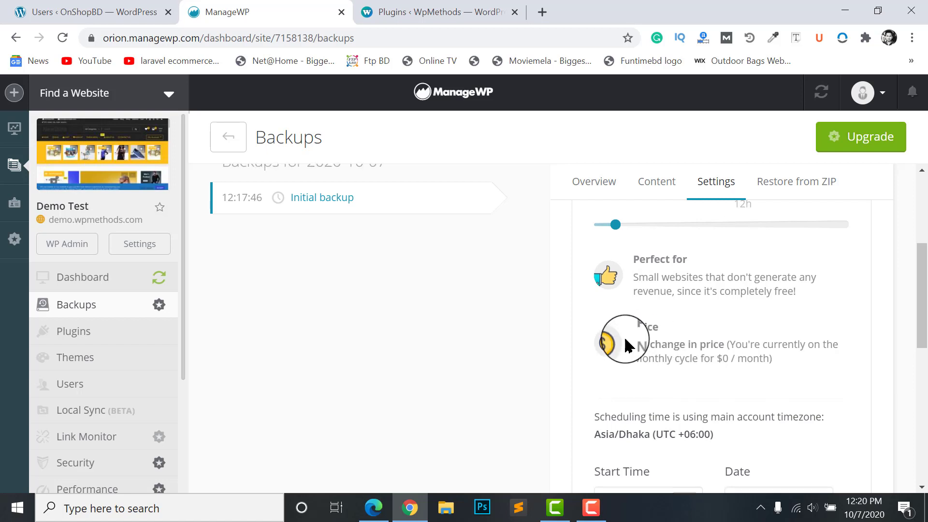
pyautogui.scroll(2, 621, 341)
# Compare Weekly, Daily and Every 12h pricing, highlighting the +$2.50 / month cost
pyautogui.scroll(-1, 666, 407)
pyautogui.scroll(1, 659, 389)
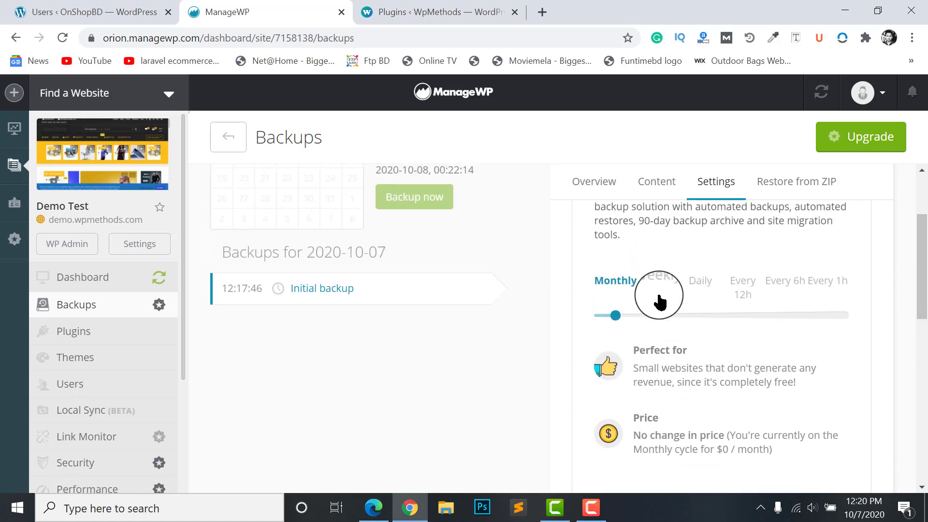
pyautogui.click(660, 285)
pyautogui.click(694, 285)
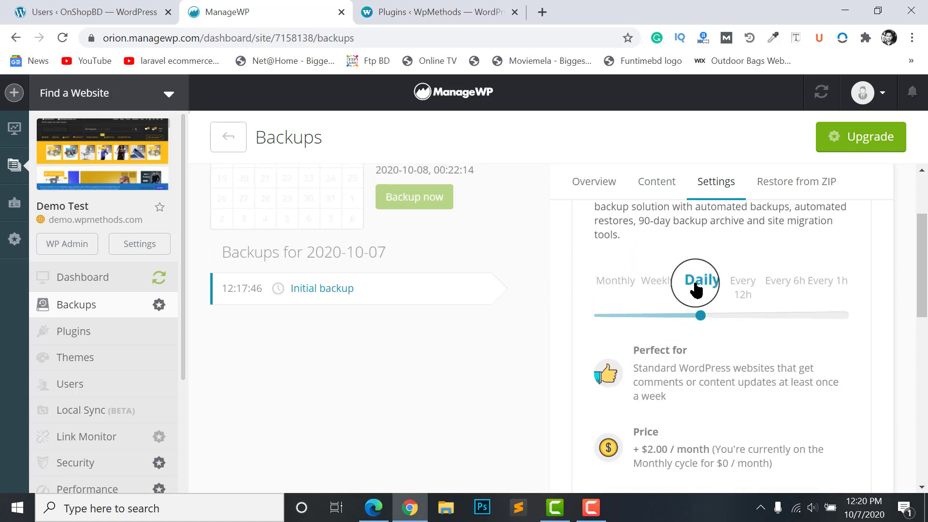
pyautogui.click(740, 285)
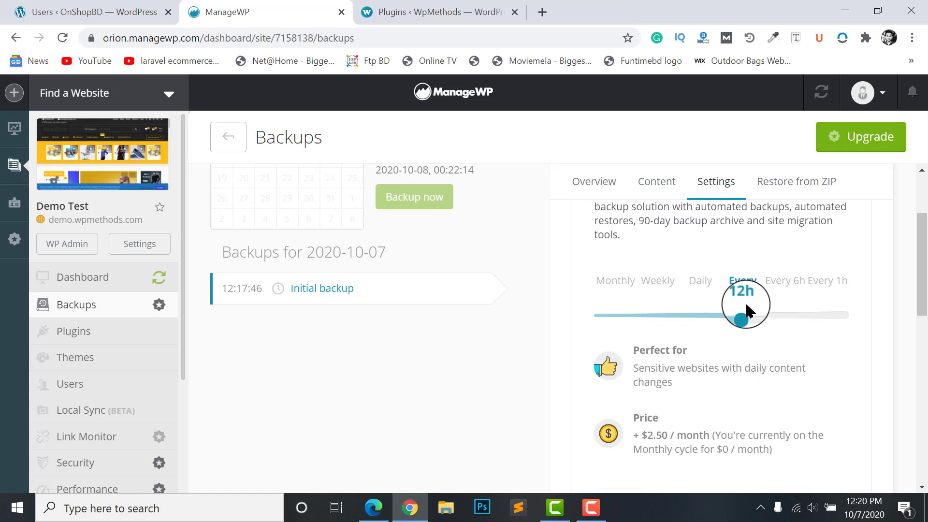
pyautogui.scroll(-2, 689, 337)
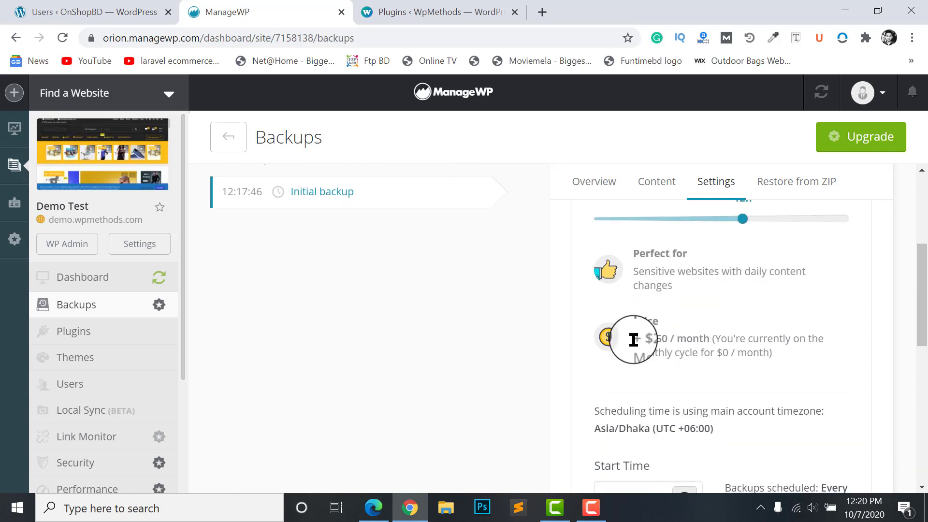
pyautogui.moveTo(633, 340); pyautogui.dragTo(718, 338)
pyautogui.scroll(2, 717, 334)
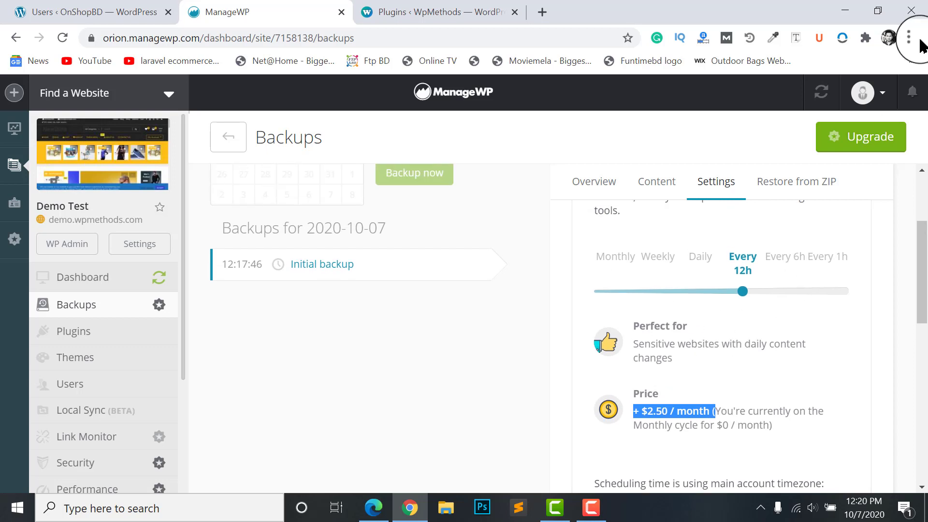
pyautogui.scroll(3, 538, 340)
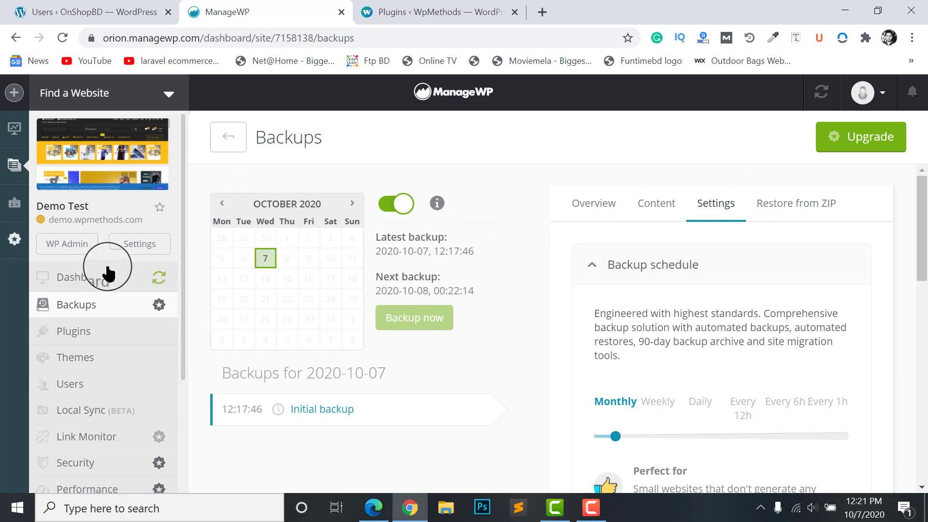
# Open the Demo Test dashboard and scroll through its Updates, Backups, Optimization and Analytics widgets
pyautogui.click(42, 280)
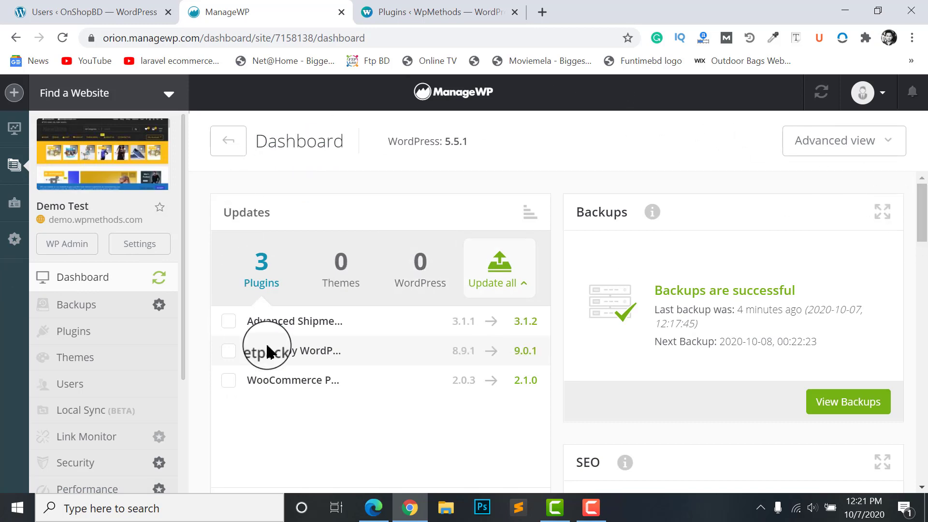
pyautogui.scroll(-5, 849, 298)
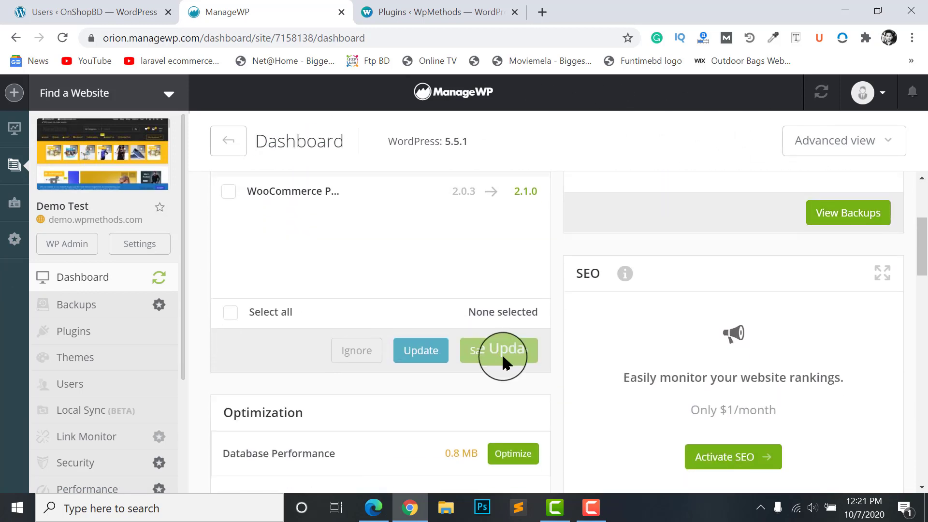
pyautogui.scroll(5, 631, 362)
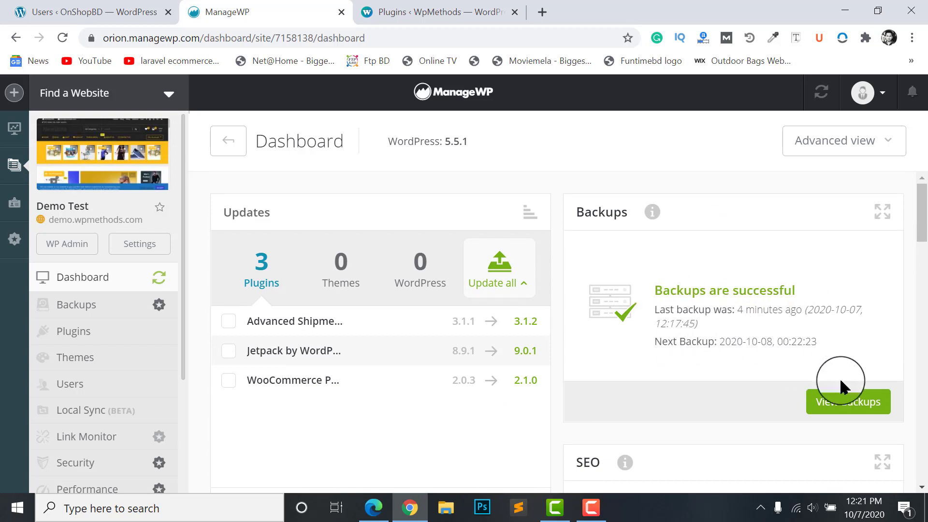
pyautogui.scroll(-1, 838, 356)
pyautogui.scroll(1, 811, 327)
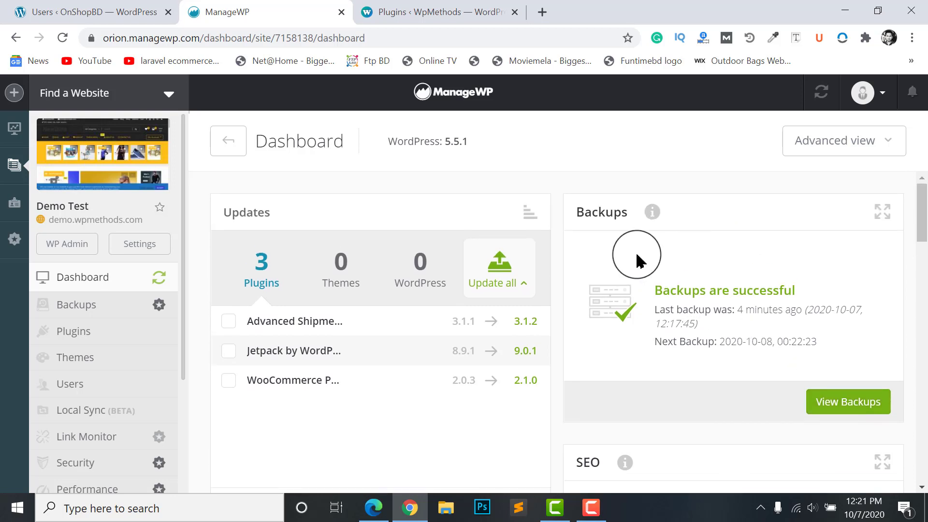
pyautogui.scroll(-2, 244, 307)
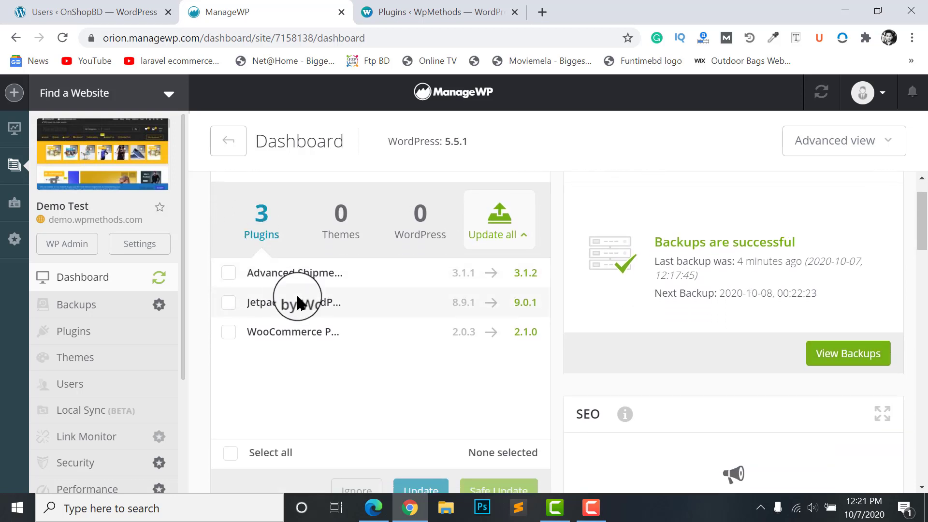
pyautogui.scroll(-1, 339, 237)
pyautogui.scroll(2, 435, 228)
pyautogui.scroll(-4, 481, 341)
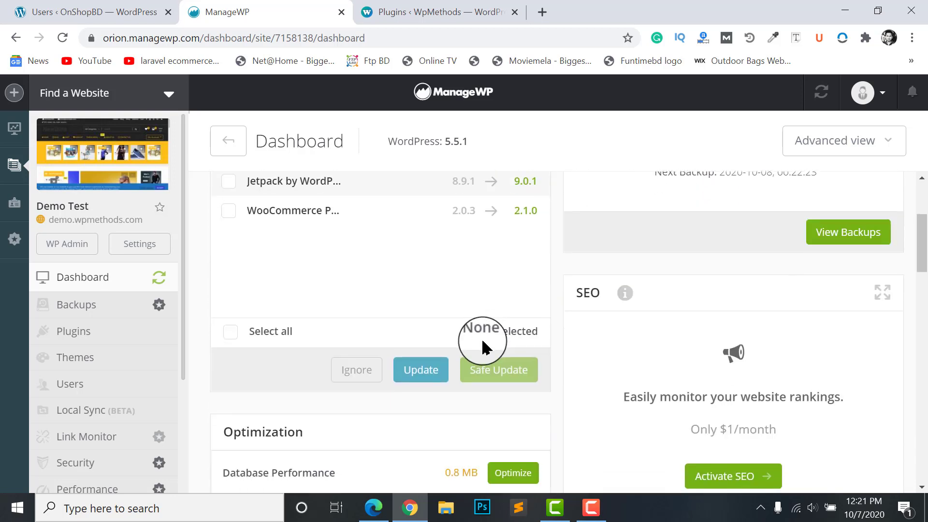
pyautogui.scroll(-7, 422, 303)
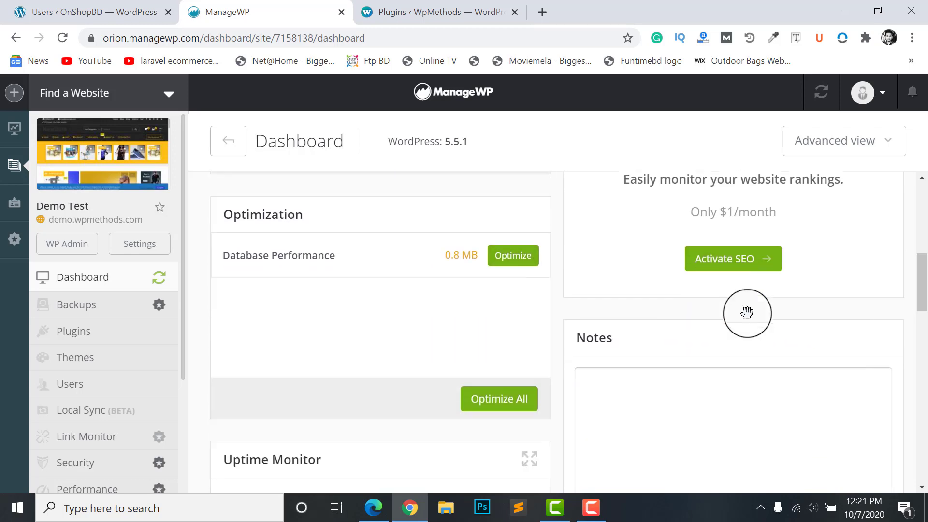
pyautogui.scroll(-5, 452, 338)
pyautogui.scroll(3, 456, 332)
pyautogui.scroll(-8, 408, 338)
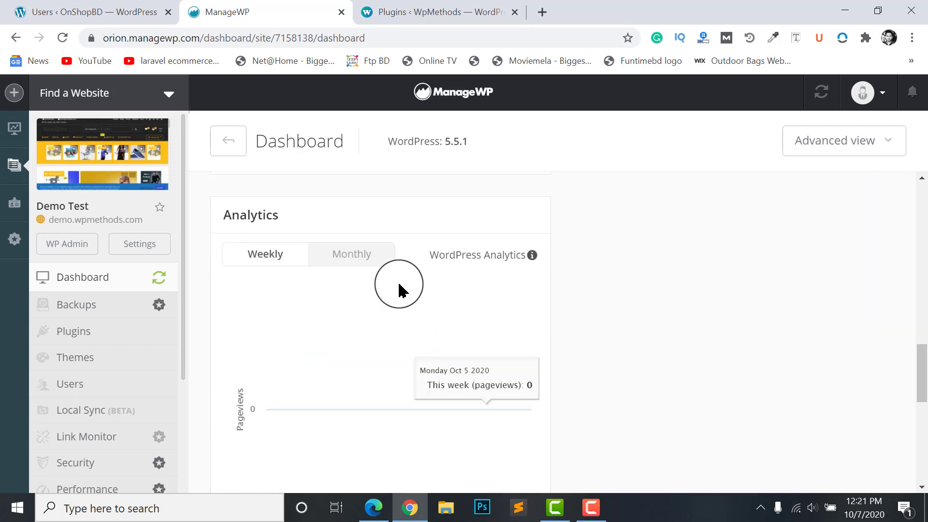
pyautogui.scroll(-6, 408, 338)
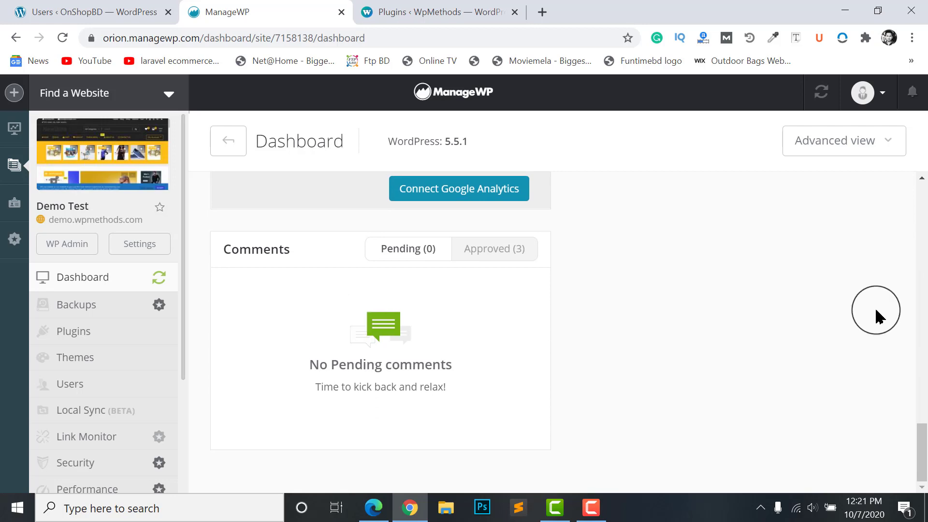
pyautogui.scroll(5, 865, 310)
pyautogui.scroll(15, 499, 251)
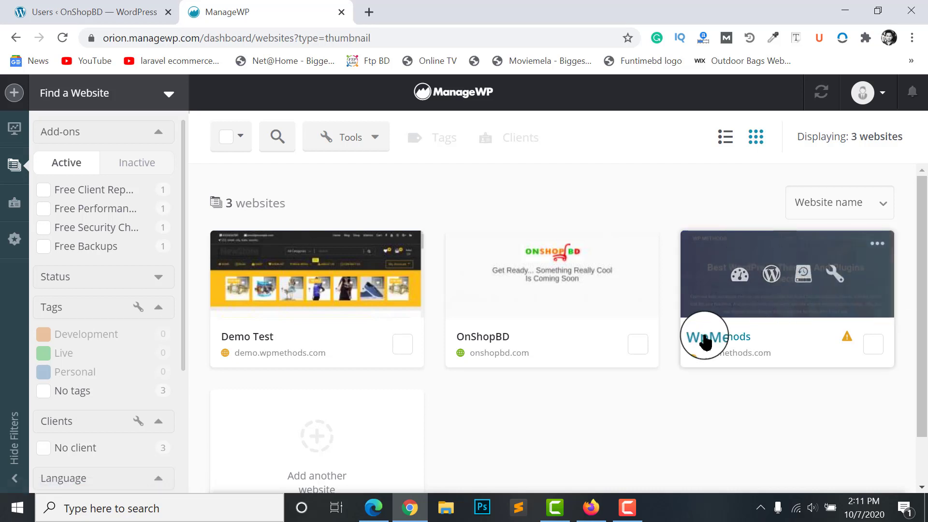
# Visit wpmethods.com, open its /wp-admin login page, then close that tab
pyautogui.click(737, 353)
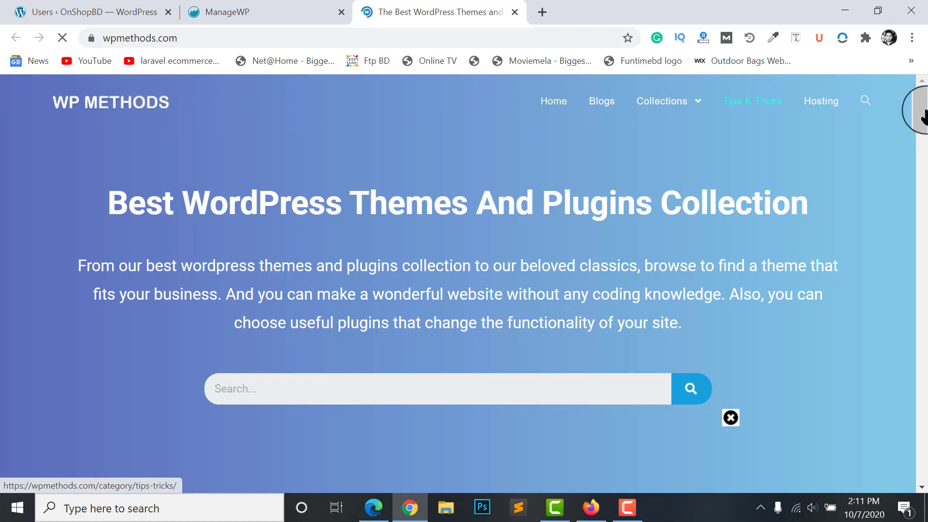
pyautogui.moveTo(922, 116)
pyautogui.mouseDown()
pyautogui.moveTo(917, 253)
pyautogui.moveTo(915, 106)
pyautogui.mouseUp()
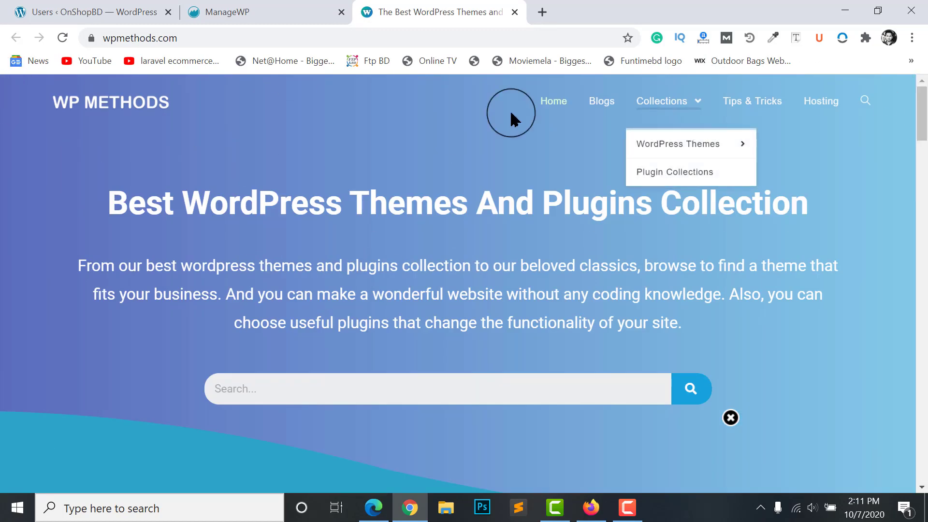
pyautogui.click(196, 45)
pyautogui.press('End')
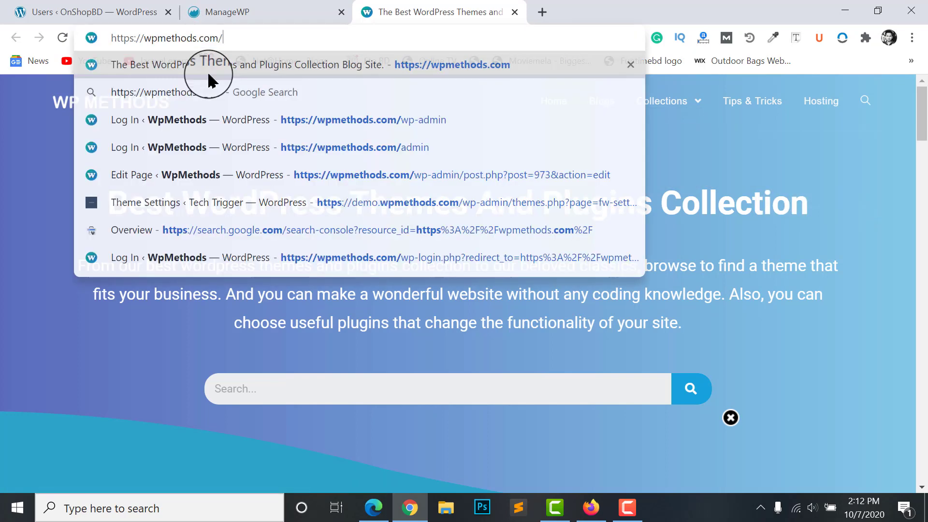
pyautogui.write('w')
pyautogui.click(208, 77)
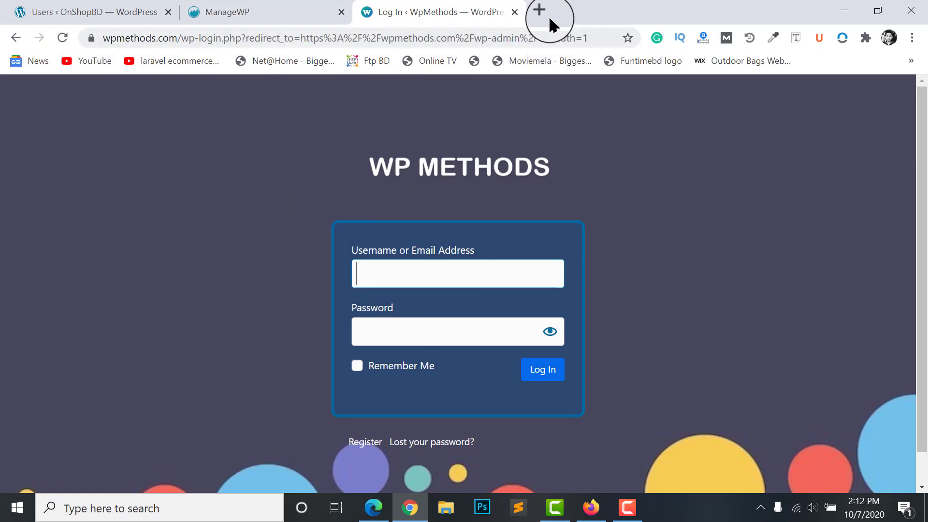
pyautogui.click(515, 12)
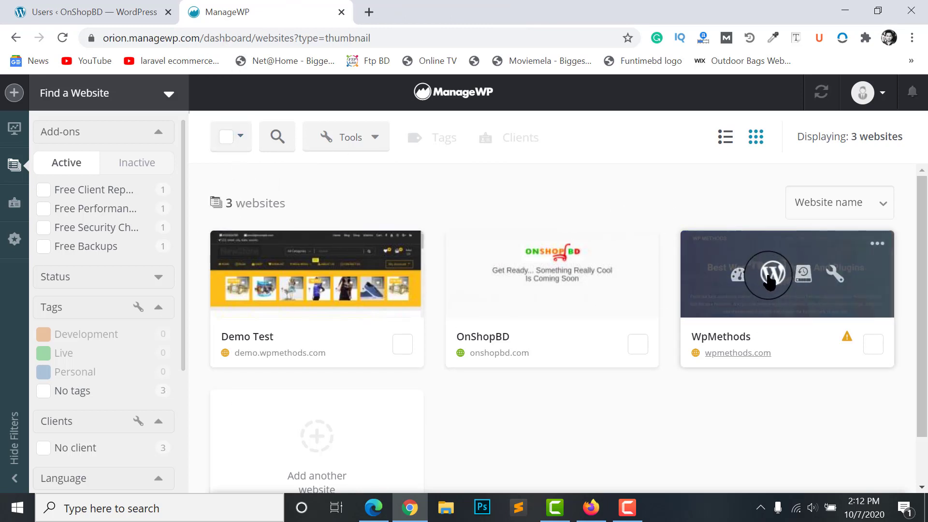
# Auto-login to the WpMethods wp-admin in a new tab, then return to the ManageWP tab
pyautogui.click(771, 273)
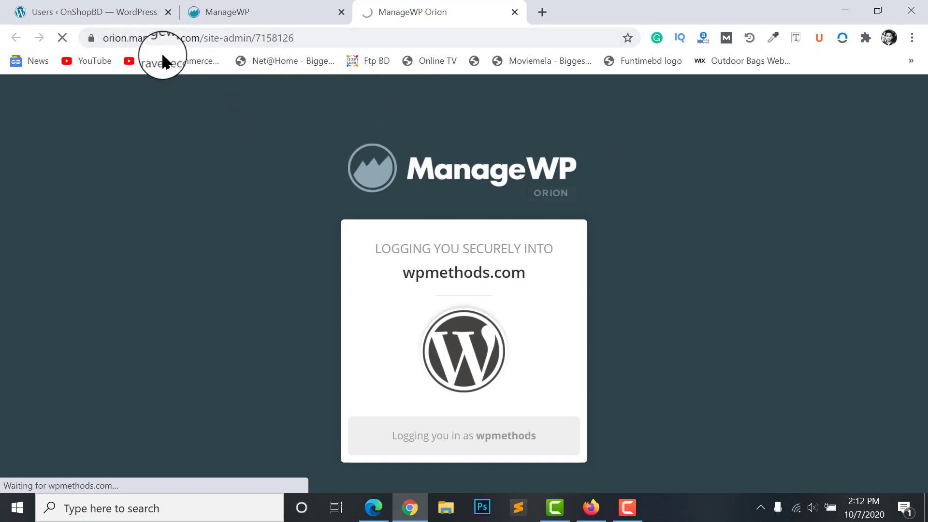
pyautogui.scroll(-5, 414, 290)
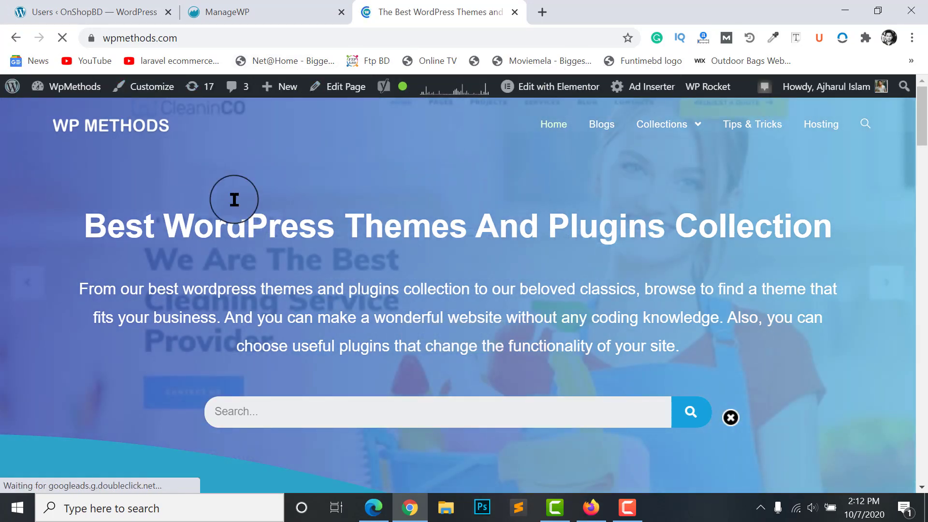
pyautogui.click(244, 13)
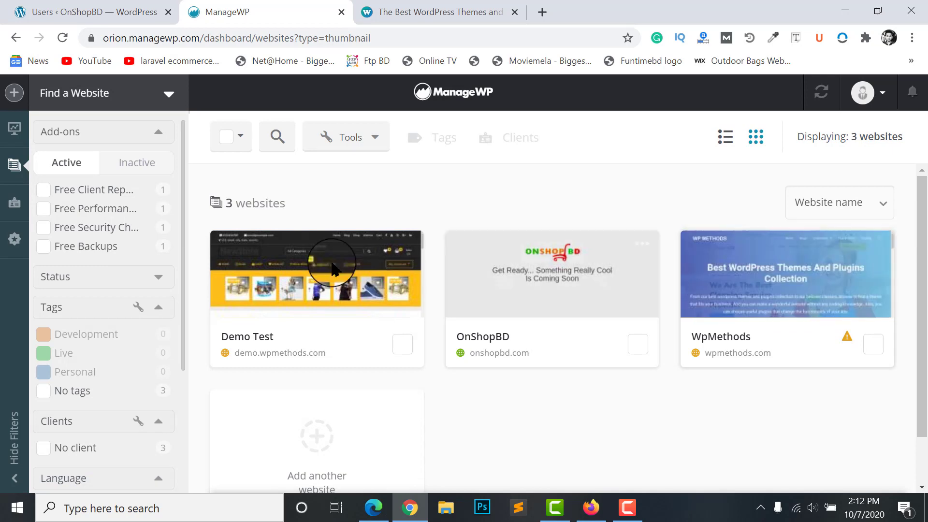
# Look at the Demo Test website settings and close them unchanged
pyautogui.click(363, 275)
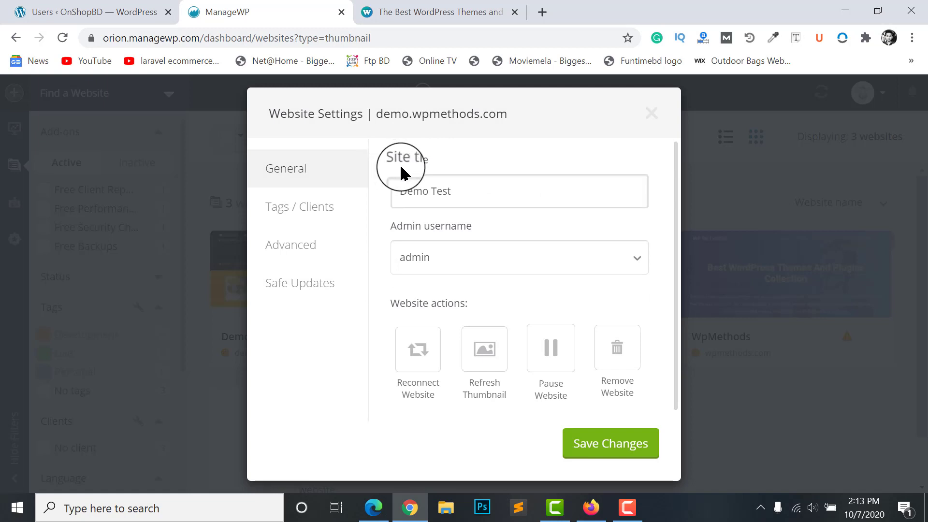
pyautogui.moveTo(488, 196); pyautogui.dragTo(393, 209)
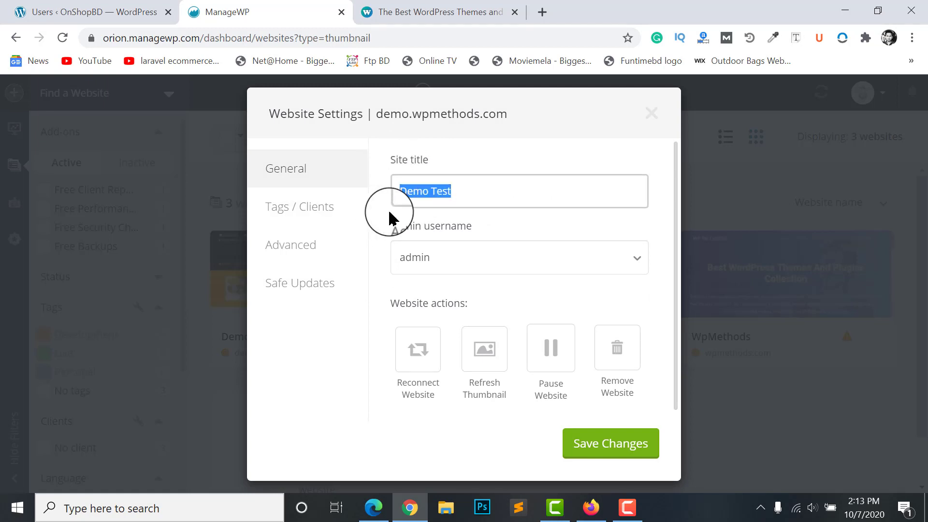
pyautogui.click(815, 292)
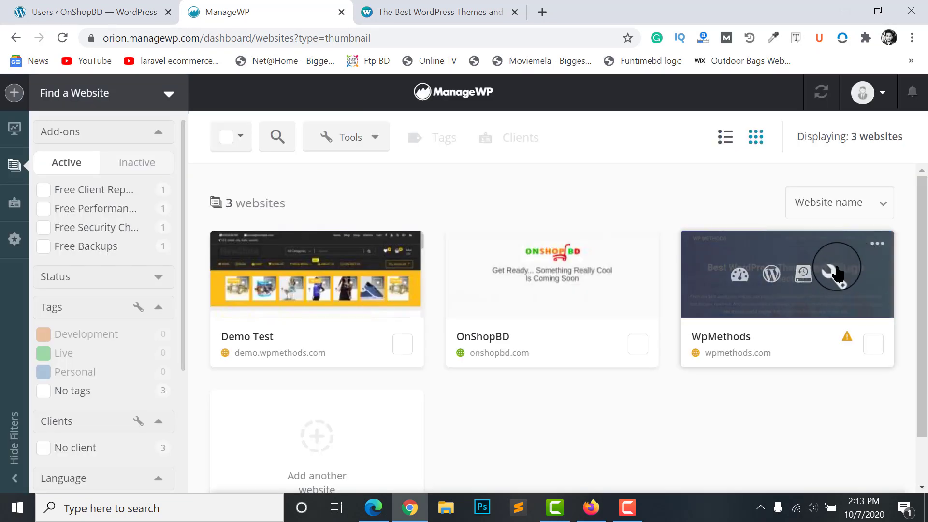
# Open the WpMethods settings, checking the site title and keeping admin username wpmethods
pyautogui.click(835, 273)
pyautogui.click(492, 196)
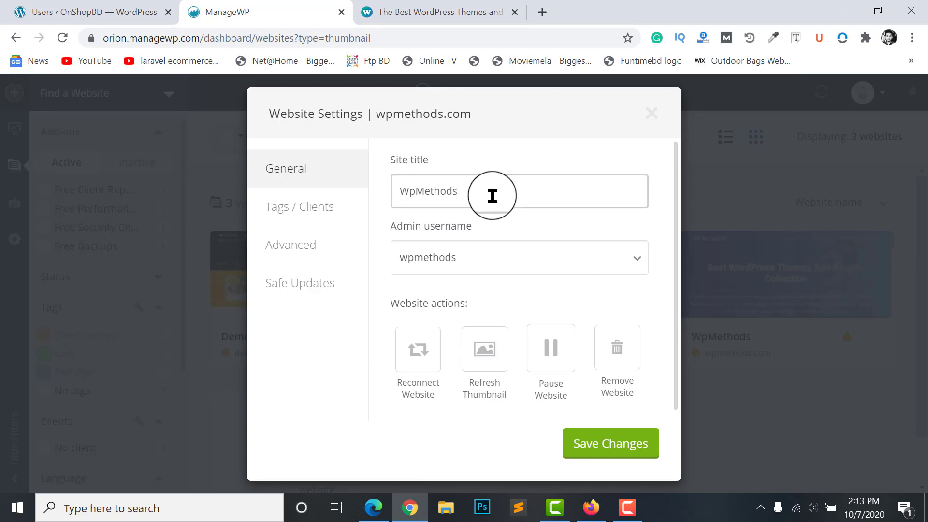
pyautogui.moveTo(504, 199); pyautogui.dragTo(373, 196)
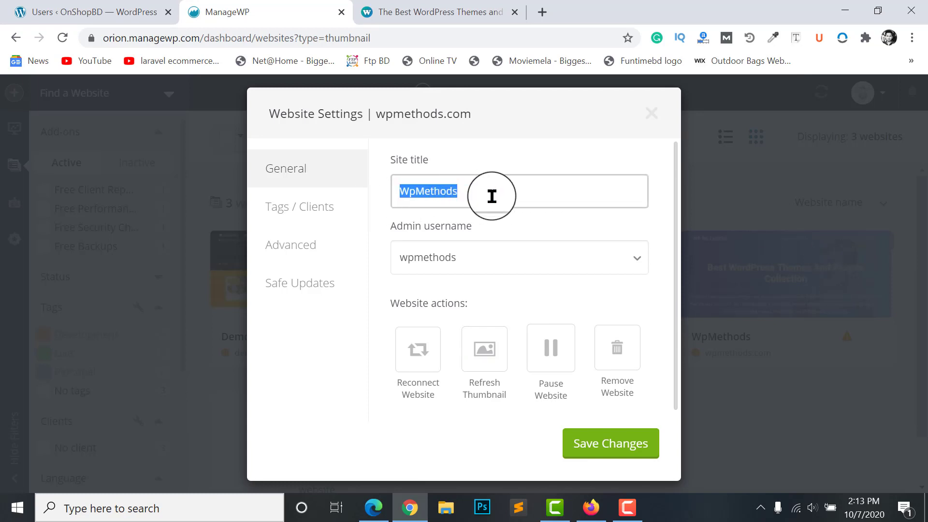
pyautogui.click(435, 257)
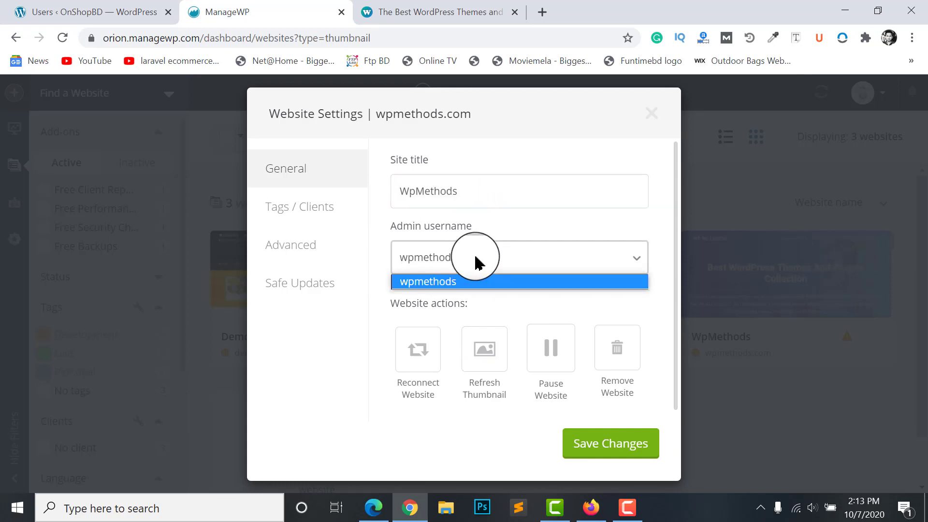
pyautogui.click(444, 261)
# Review the tags and client, advanced connection protocol and safe updates settings
pyautogui.click(310, 207)
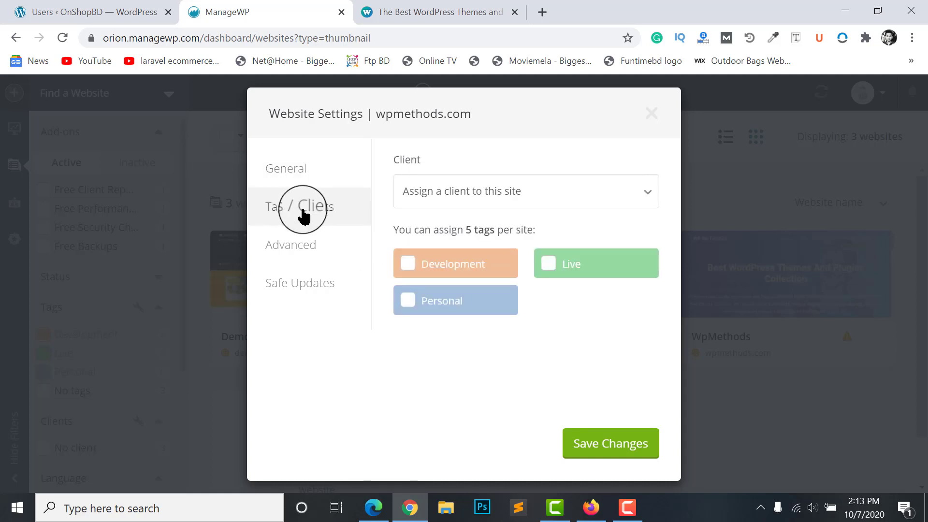
pyautogui.click(307, 247)
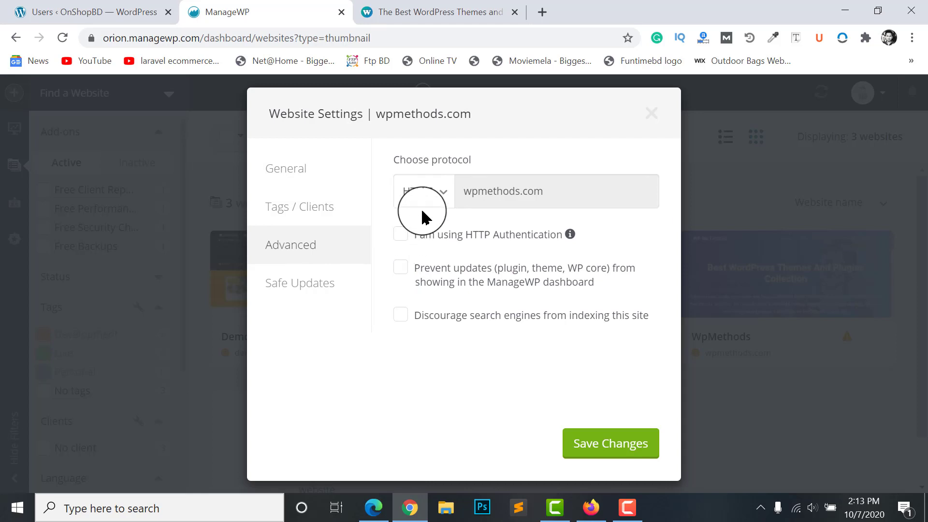
pyautogui.click(433, 191)
pyautogui.click(452, 198)
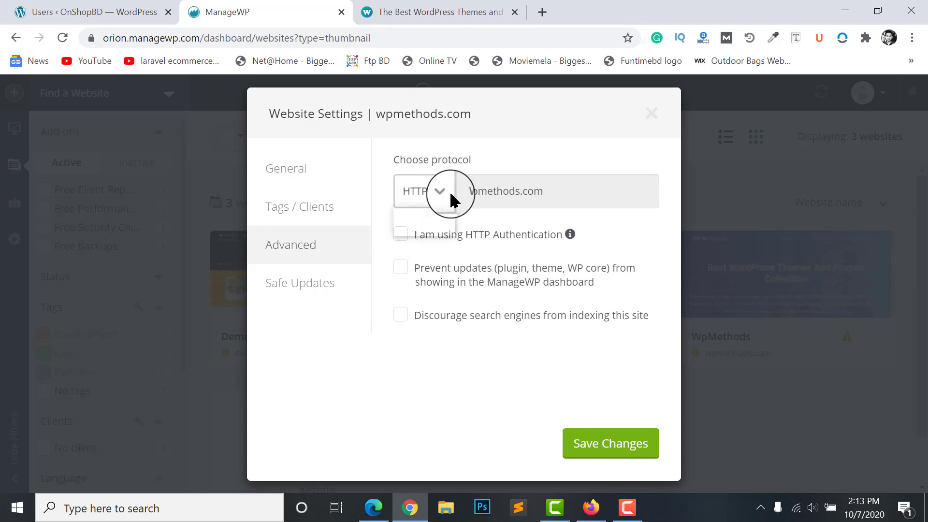
pyautogui.click(302, 286)
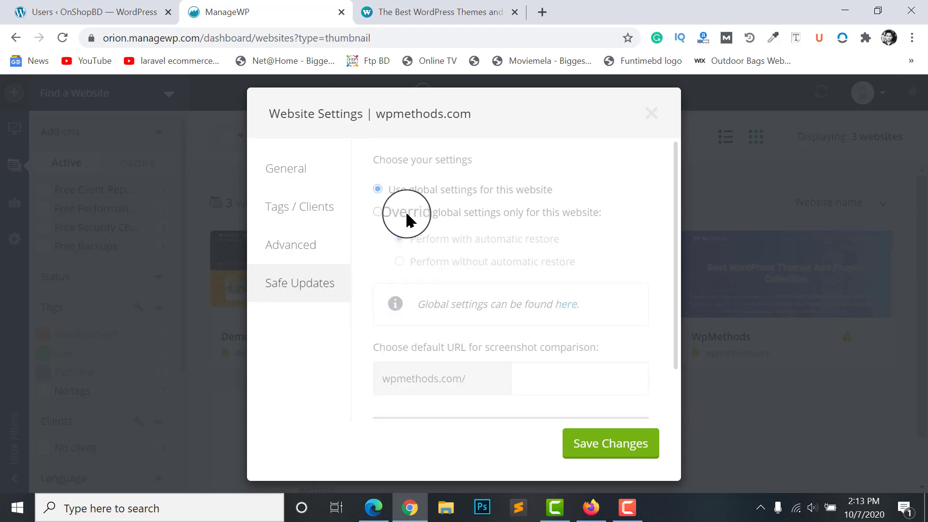
pyautogui.scroll(-2, 428, 364)
pyautogui.scroll(2, 435, 364)
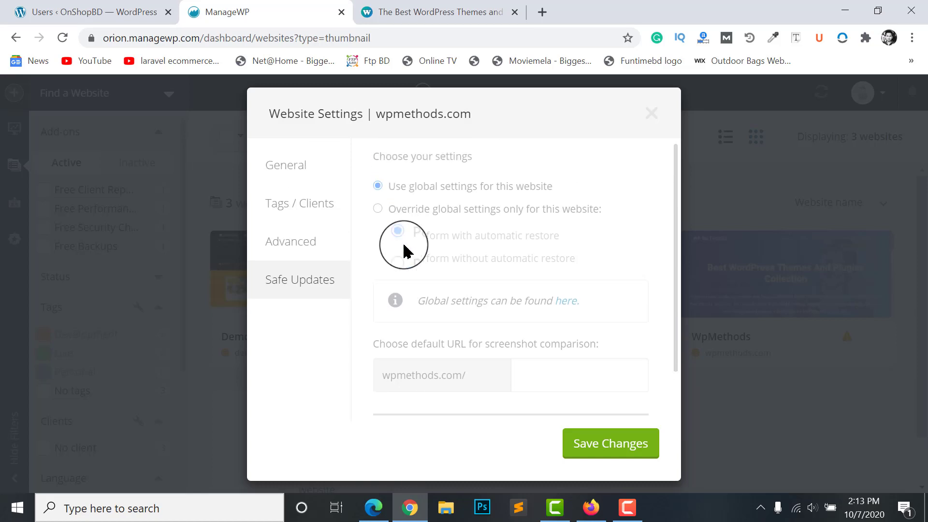
pyautogui.scroll(-3, 420, 341)
# Pause the WpMethods website from its general settings
pyautogui.click(284, 168)
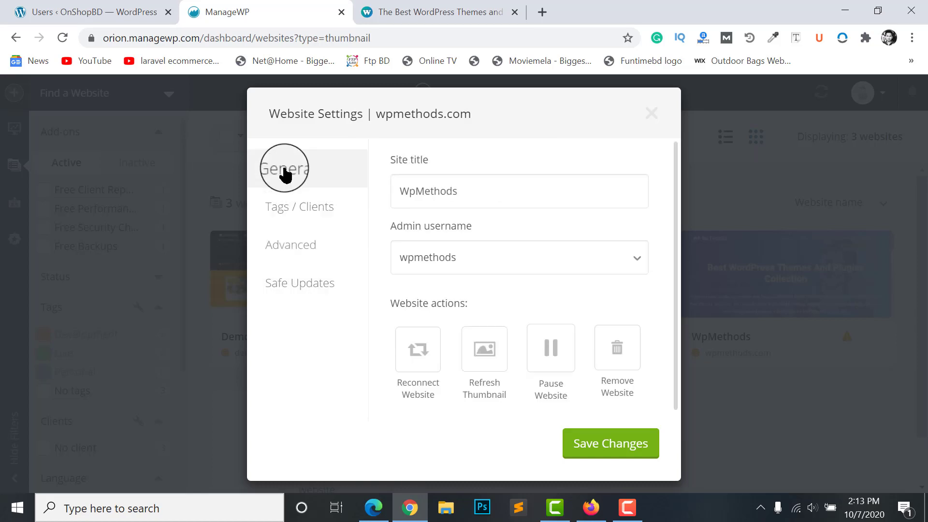
pyautogui.click(470, 190)
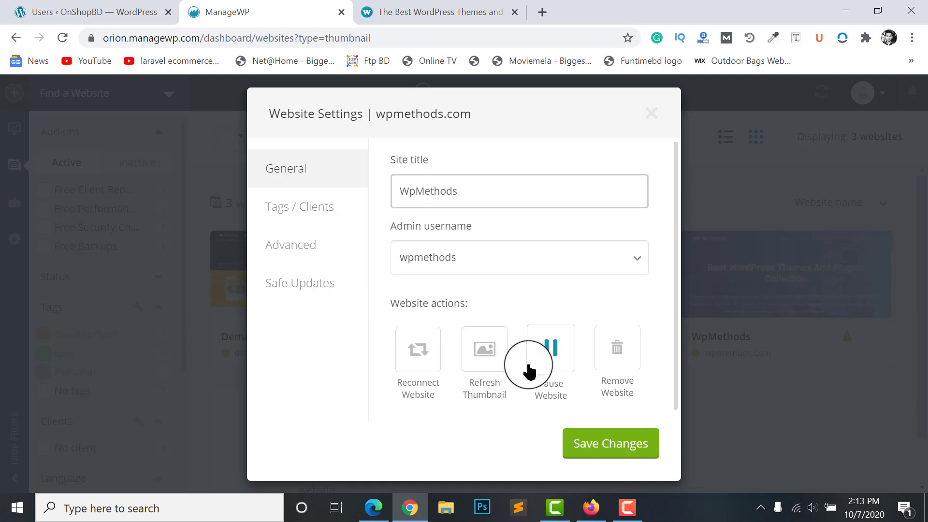
pyautogui.click(551, 351)
# Reopen the paused WpMethods site's settings and unpause it
pyautogui.moveTo(797, 300)
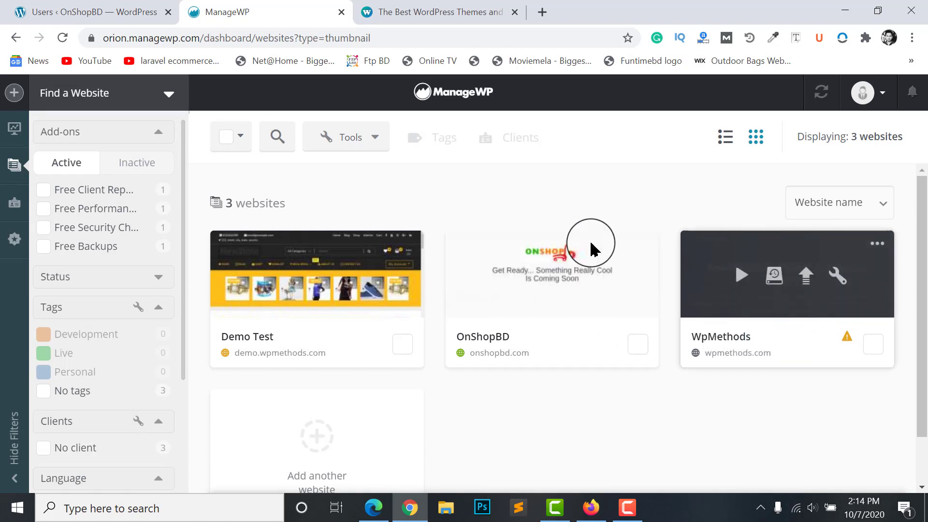
pyautogui.moveTo(382, 278)
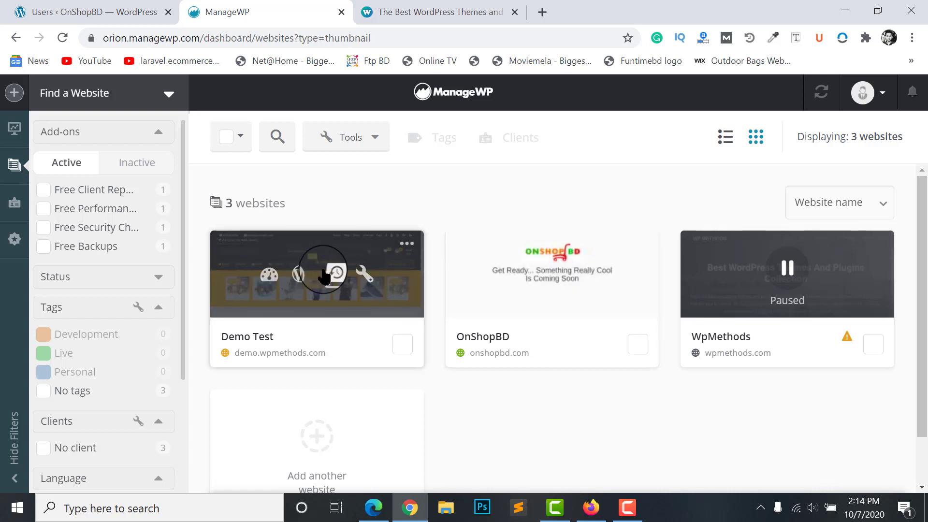
pyautogui.moveTo(752, 268)
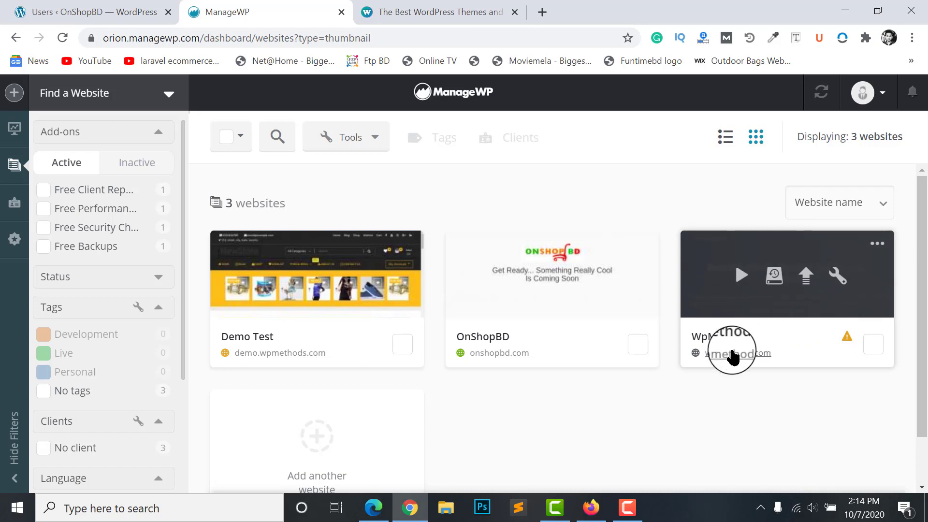
pyautogui.click(734, 339)
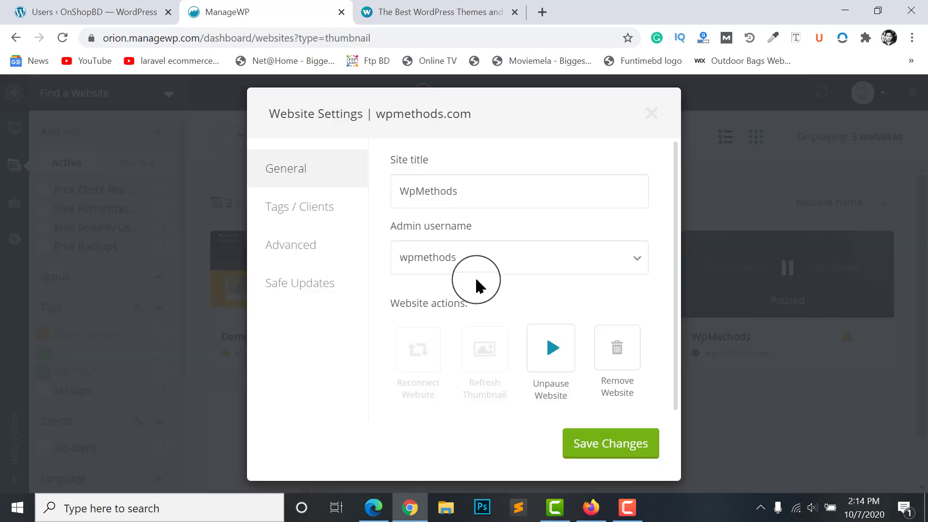
pyautogui.click(553, 351)
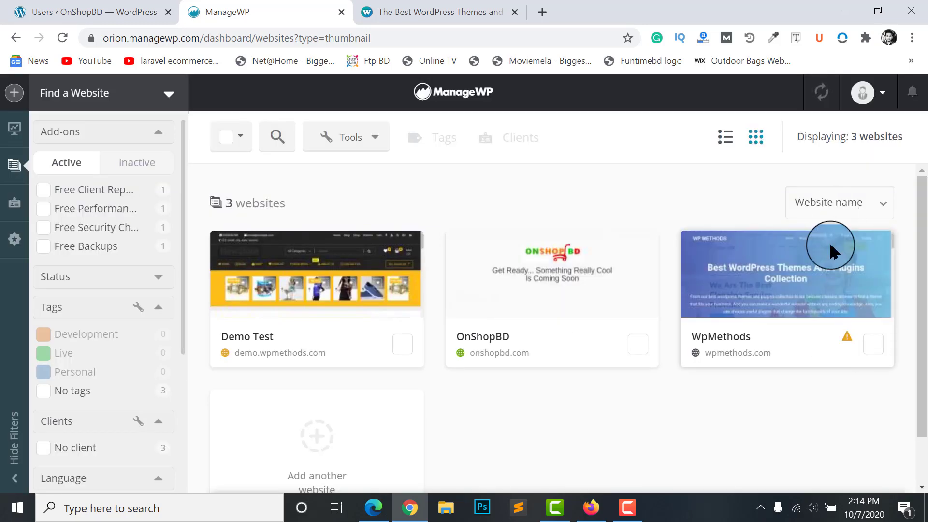
# Reopen the wpmethods.com Website Settings showing title WpMethods and admin username wpmethods
pyautogui.moveTo(728, 279)
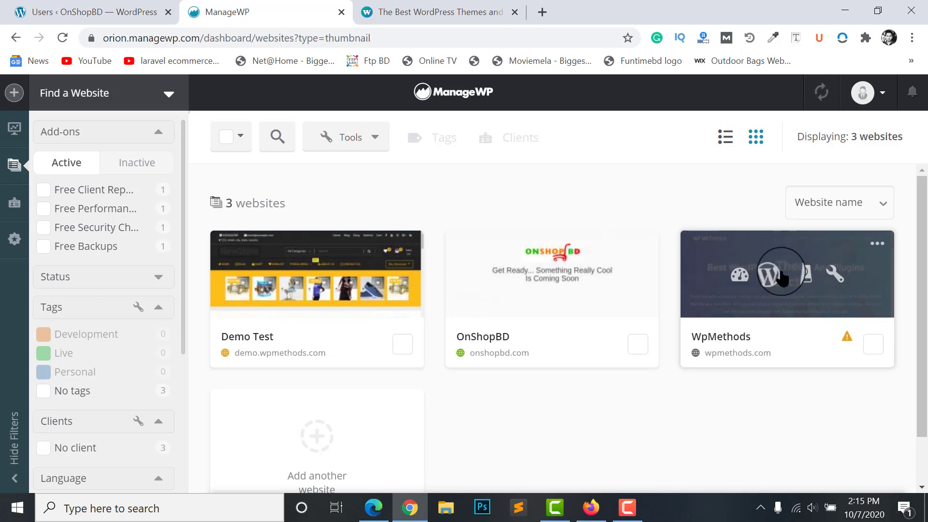
pyautogui.click(832, 273)
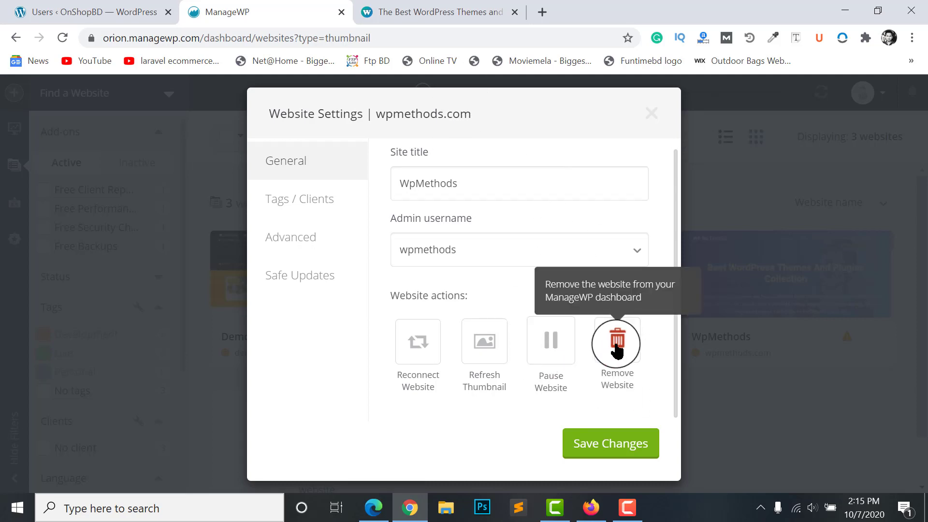
pyautogui.click(652, 115)
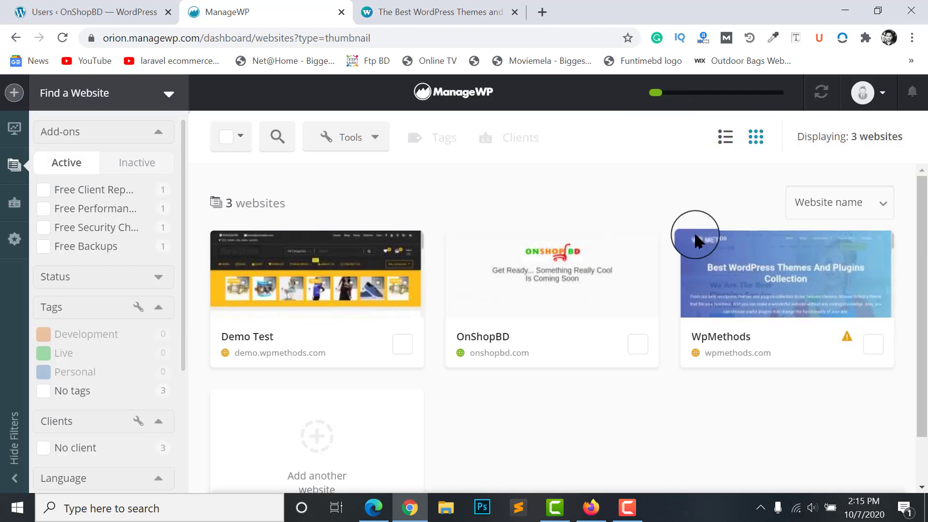
pyautogui.moveTo(824, 270)
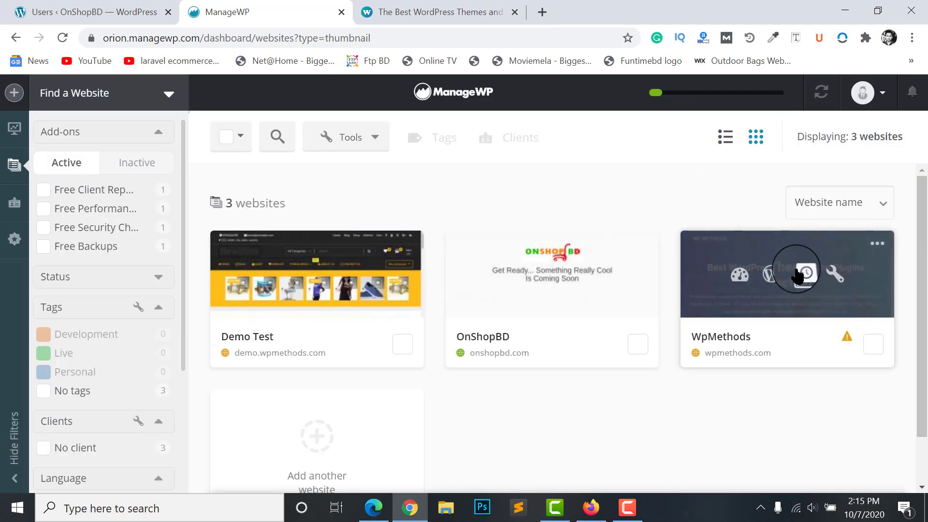
pyautogui.click(833, 274)
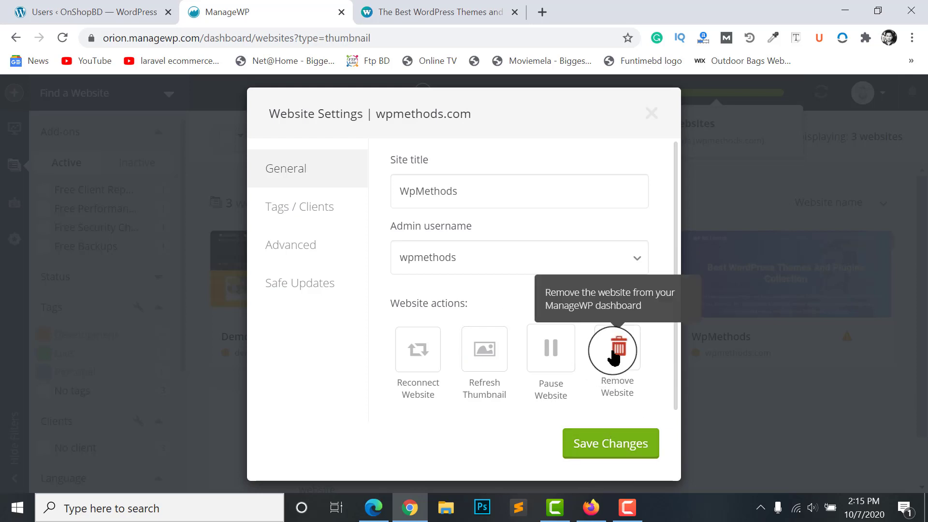
# In WpMethods' Tags / Clients settings, tick the Live tag and save, leaving no client assigned
pyautogui.click(291, 208)
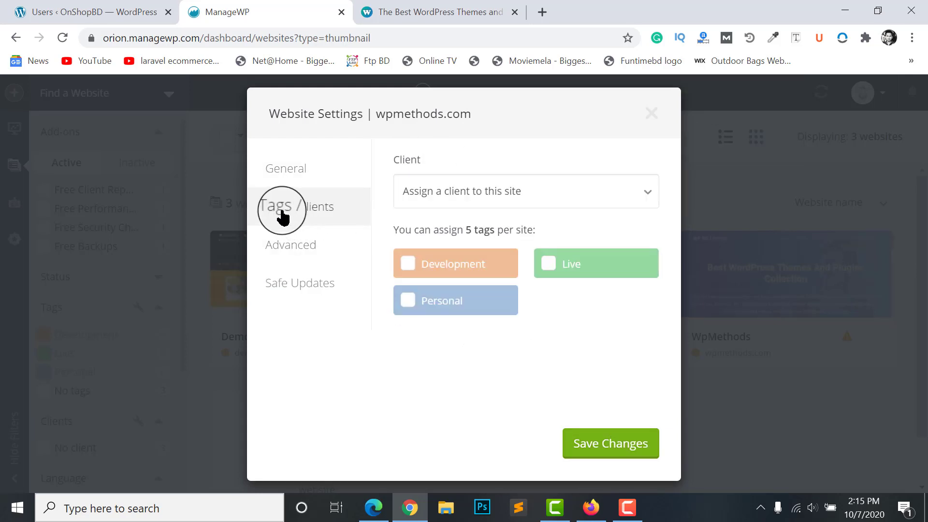
pyautogui.click(509, 194)
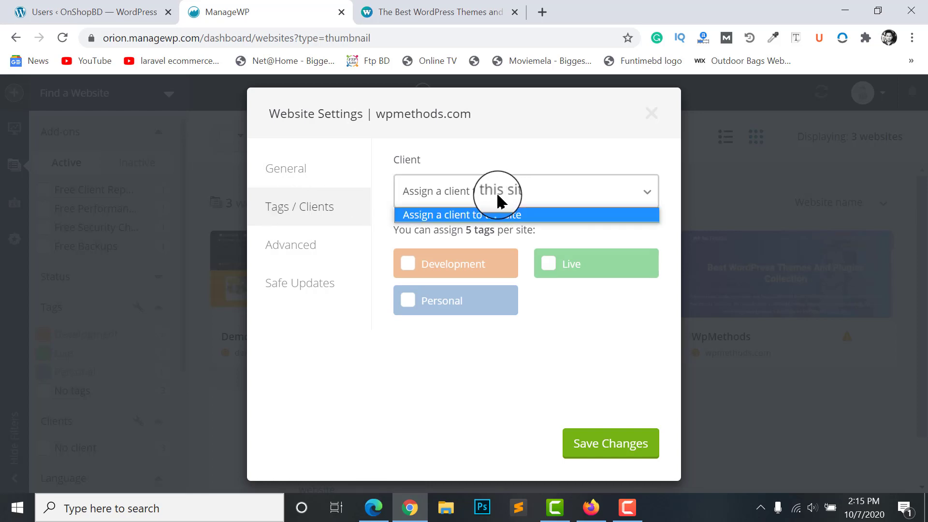
pyautogui.click(521, 213)
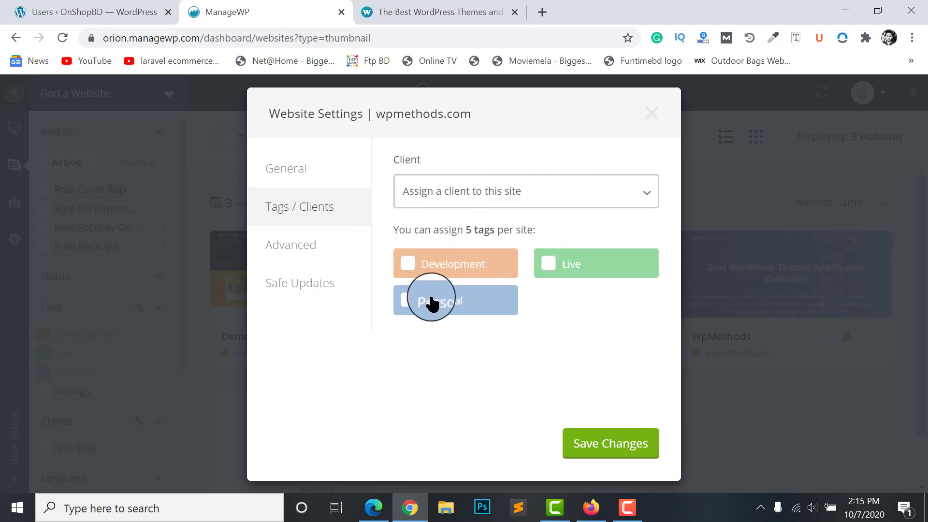
pyautogui.click(550, 265)
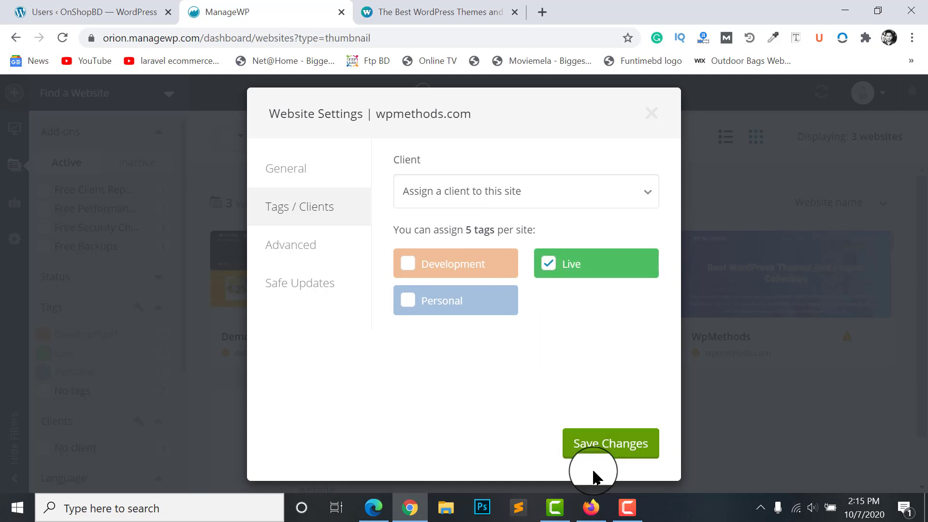
pyautogui.click(596, 443)
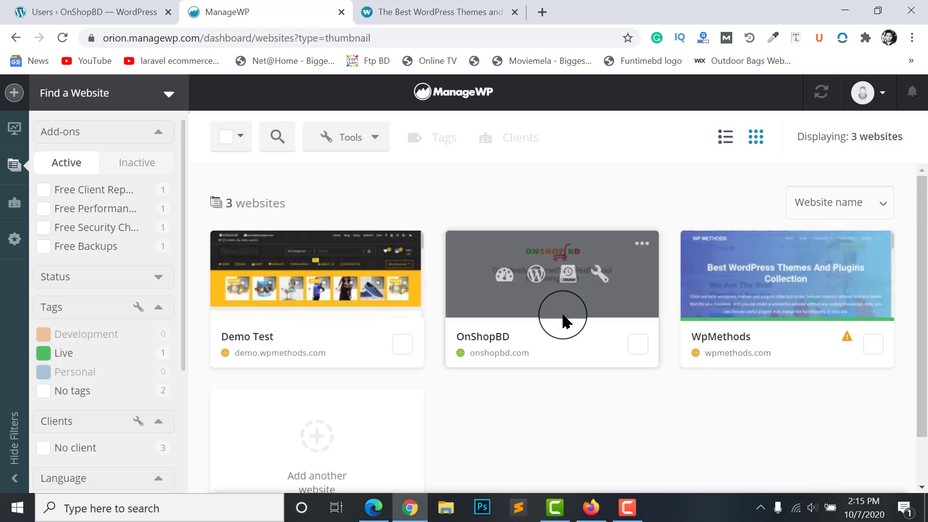
# Open OnShopBD's settings, tick the Development tag under Tags / Clients, and save
pyautogui.moveTo(586, 304)
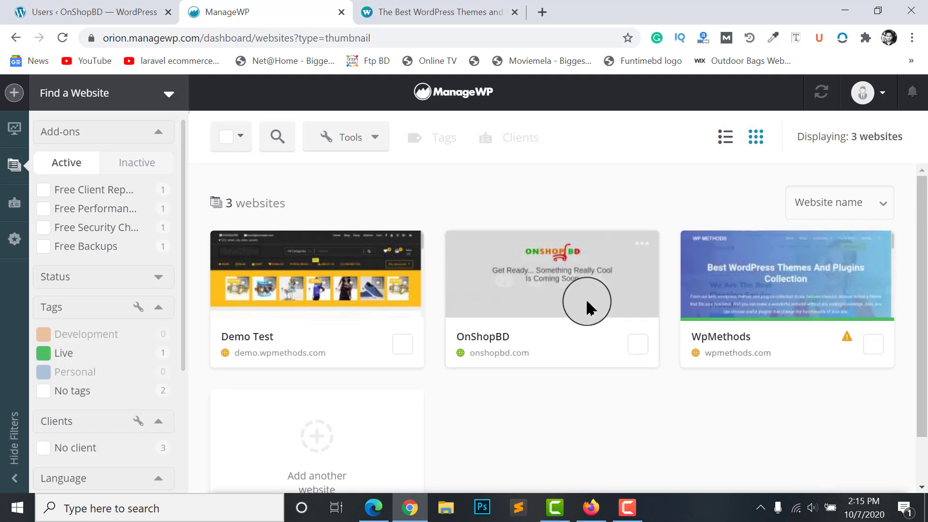
pyautogui.click(613, 266)
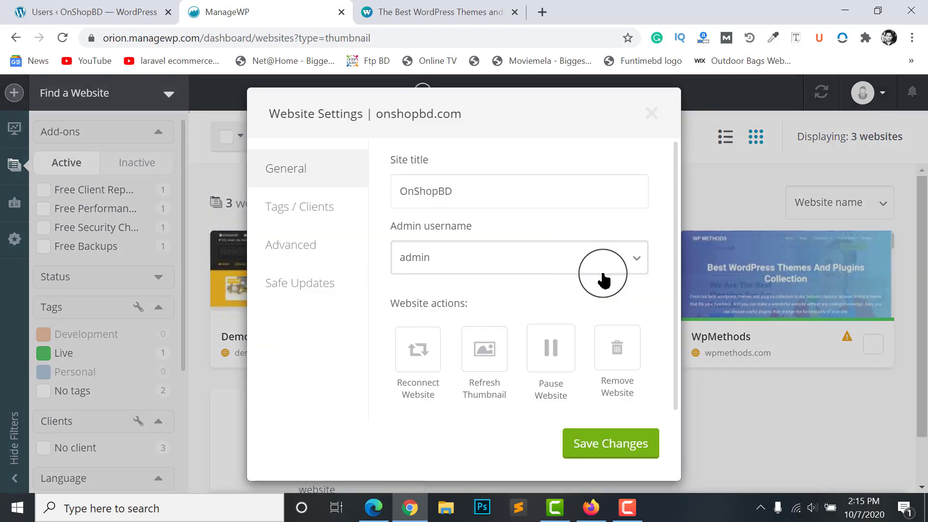
pyautogui.click(291, 207)
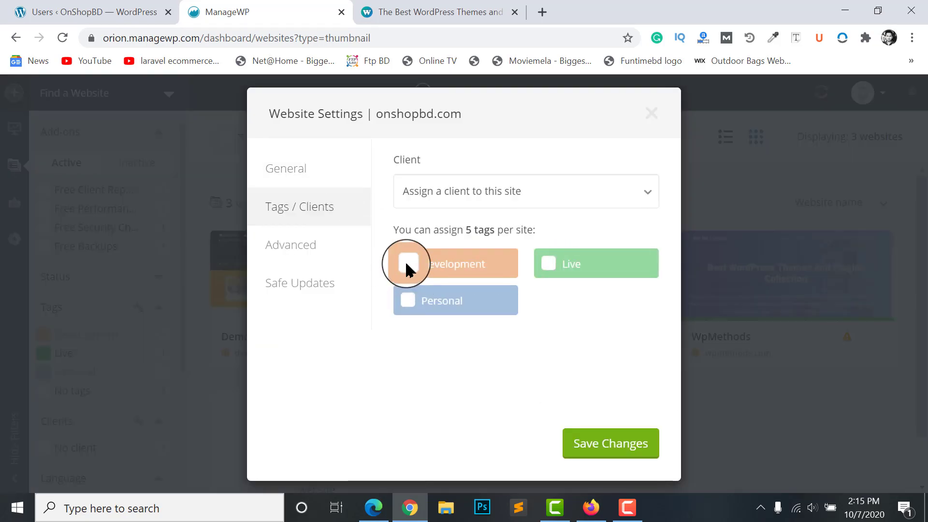
pyautogui.click(407, 264)
pyautogui.click(612, 437)
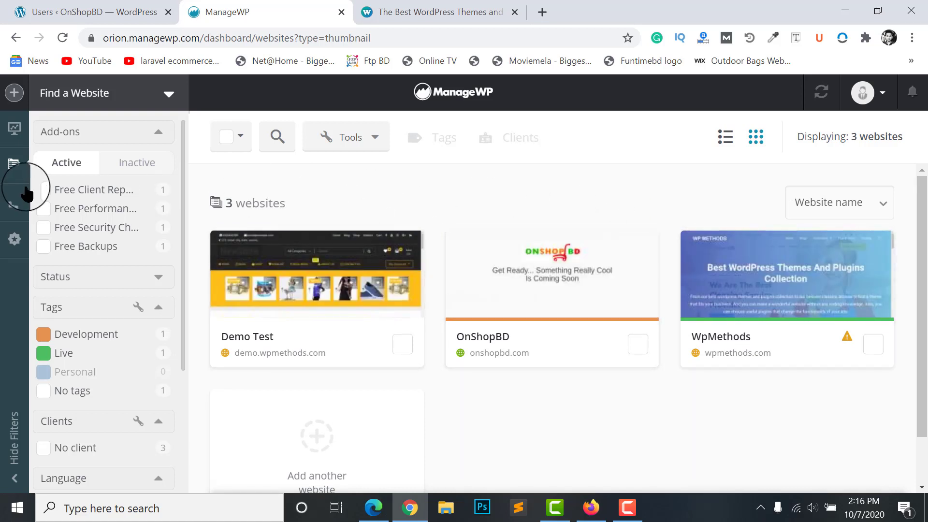
# Filter sites by the Development and Live tags, clear both, then open the empty client panel
pyautogui.click(80, 337)
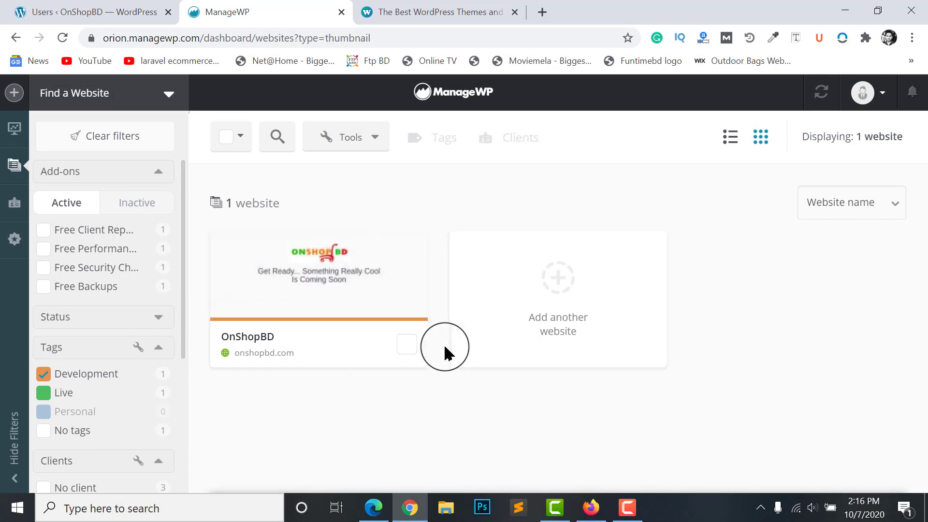
pyautogui.click(74, 400)
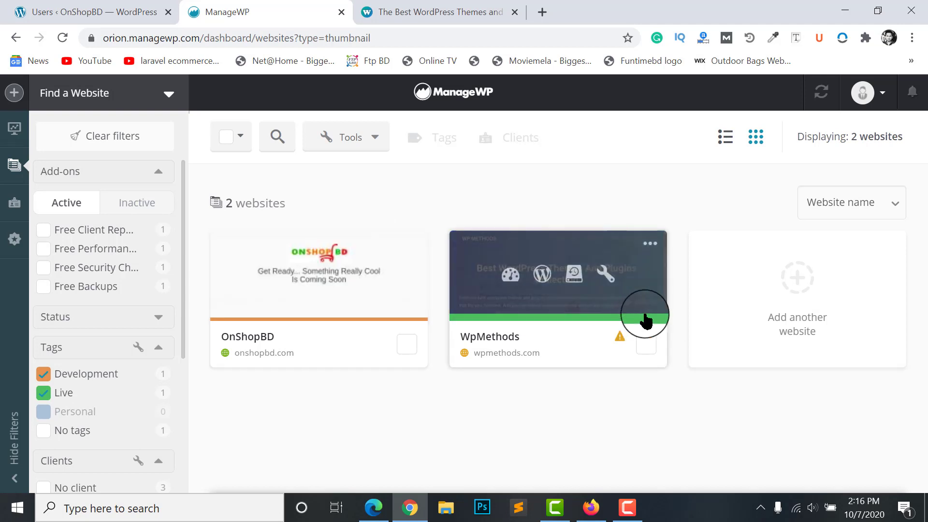
pyautogui.click(45, 377)
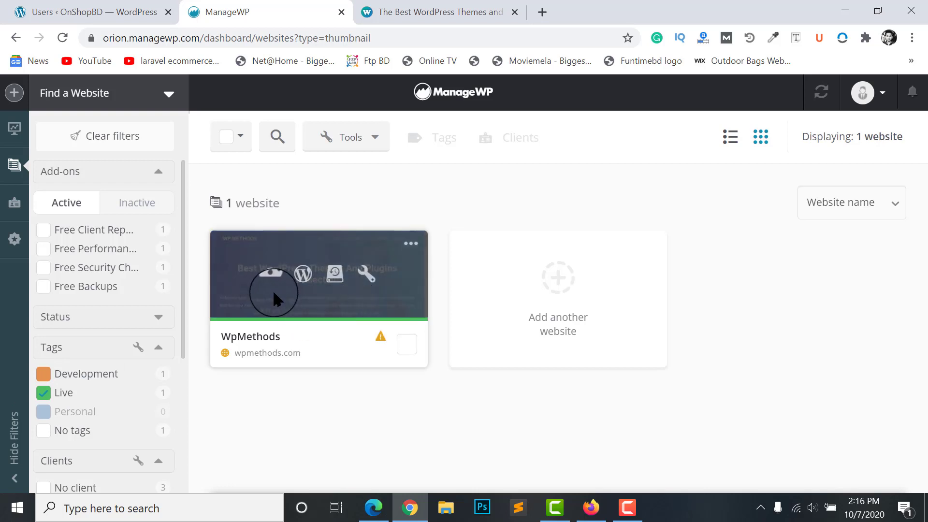
pyautogui.click(43, 394)
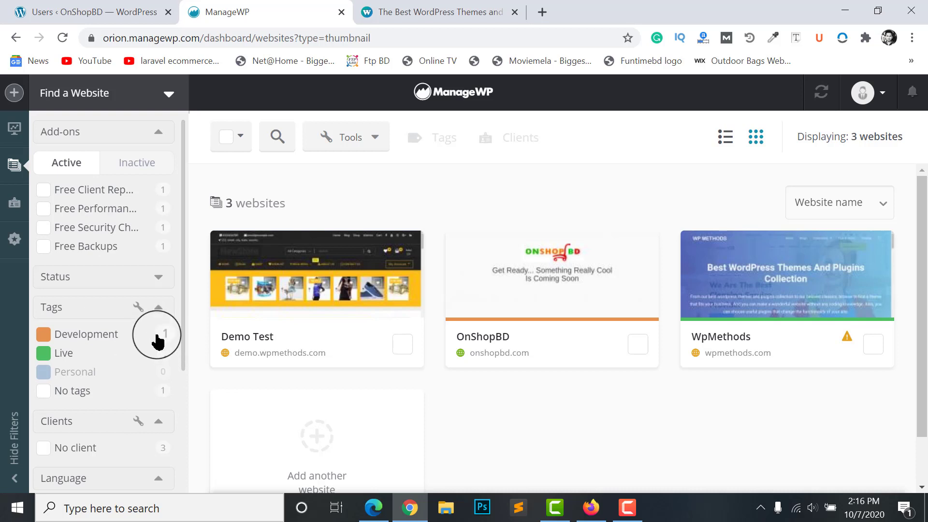
pyautogui.scroll(-4, 116, 369)
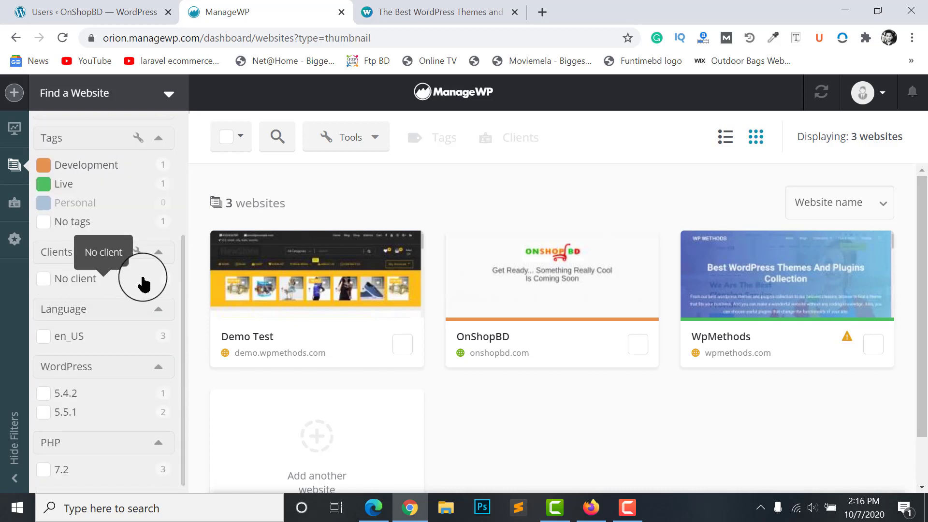
pyautogui.click(135, 253)
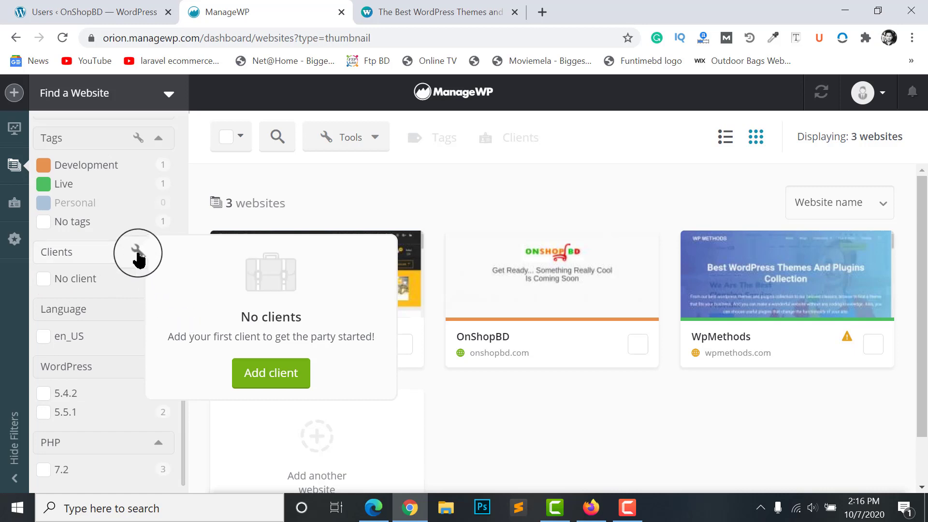
# Start a new client and enter the client's first name and e-mail address
pyautogui.click(267, 374)
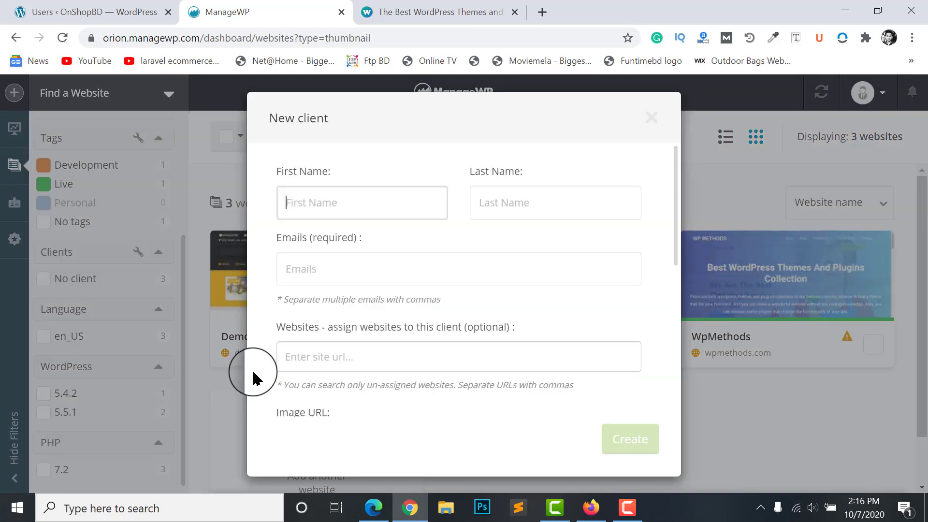
pyautogui.click(292, 210)
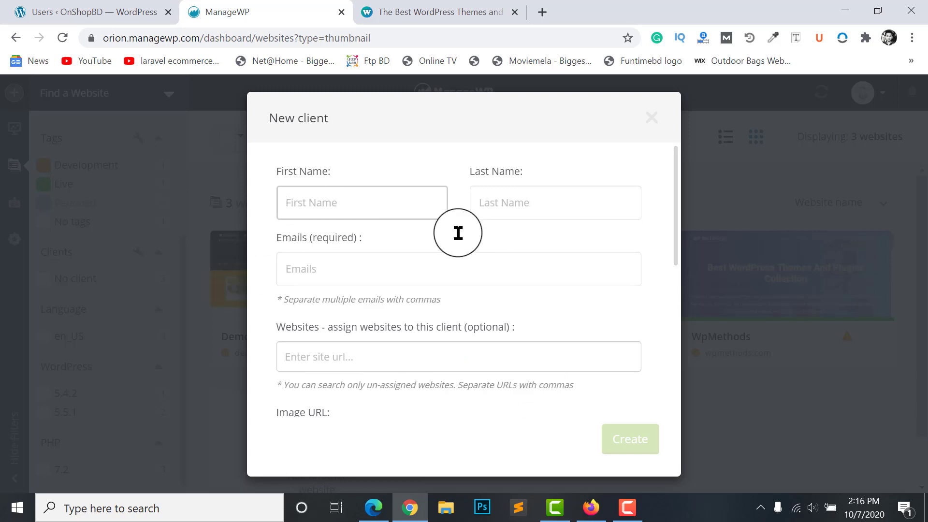
pyautogui.scroll(-2, 354, 331)
pyautogui.scroll(-2, 355, 331)
pyautogui.scroll(3, 383, 388)
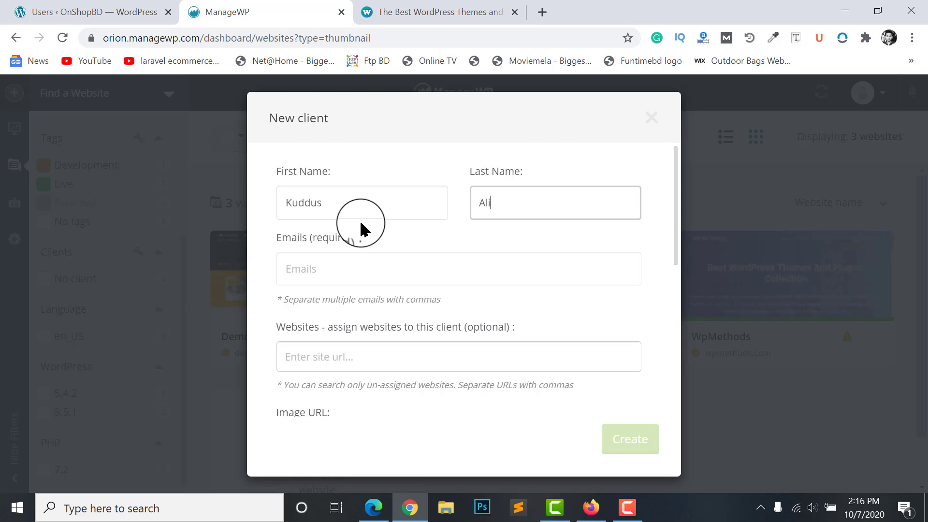
pyautogui.click(346, 266)
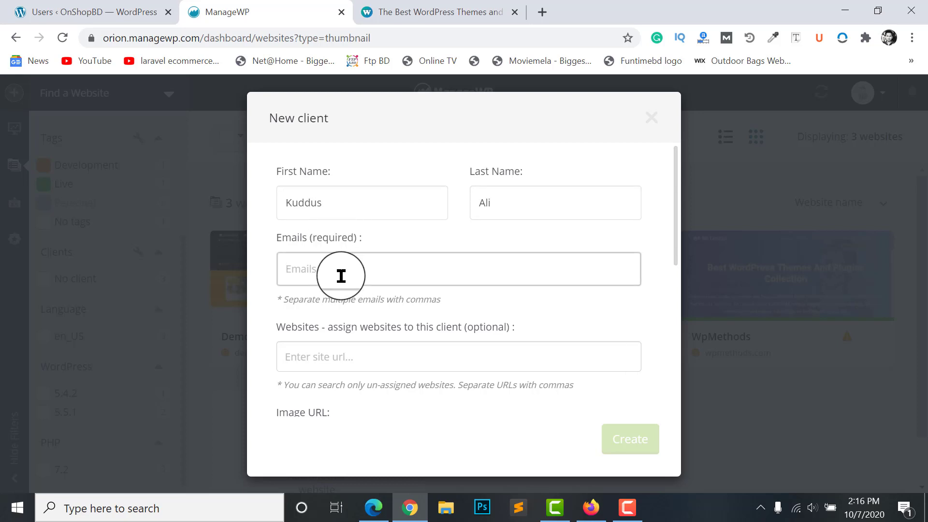
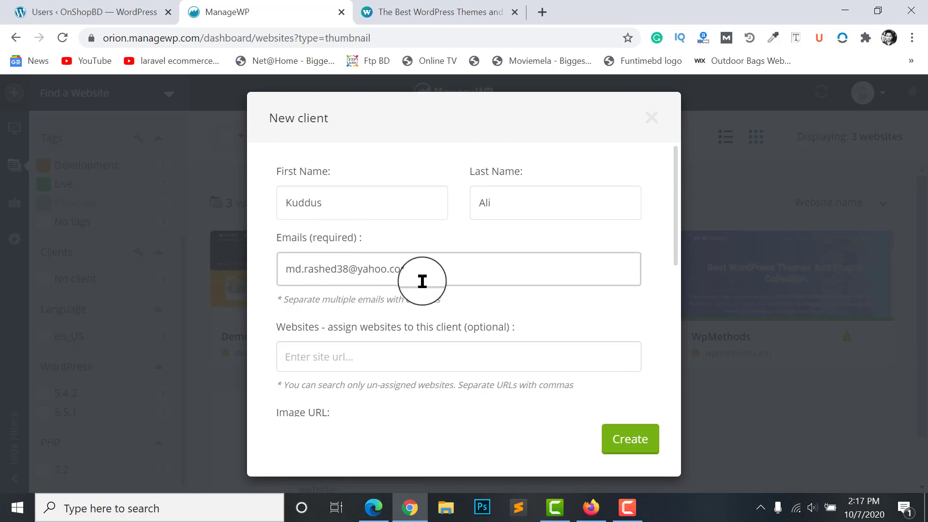
# Assign wpmethods.com as website, remove its chip, and assign onshopbd.com instead
pyautogui.click(446, 358)
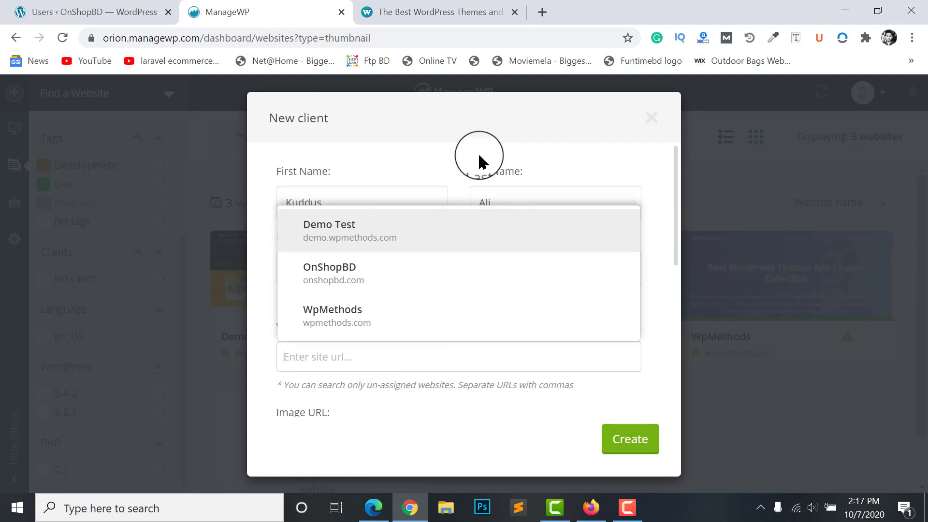
pyautogui.click(459, 168)
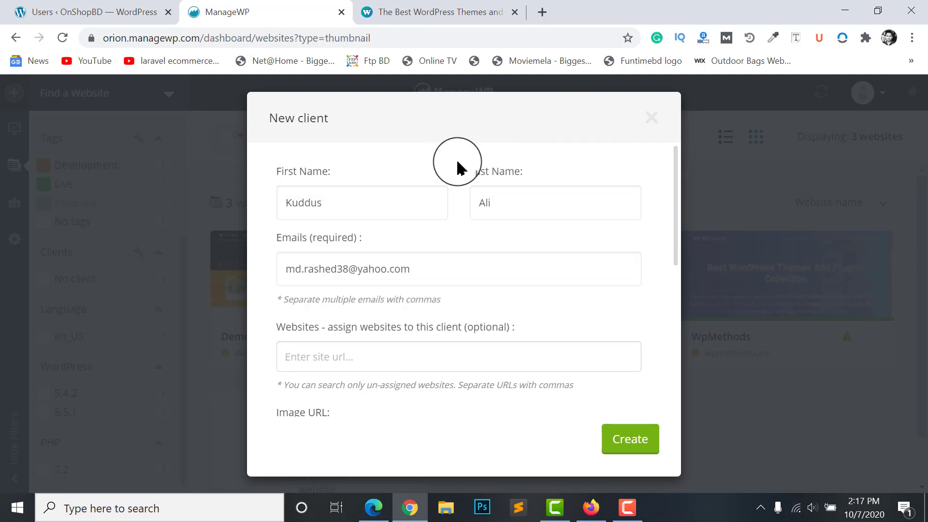
pyautogui.click(414, 358)
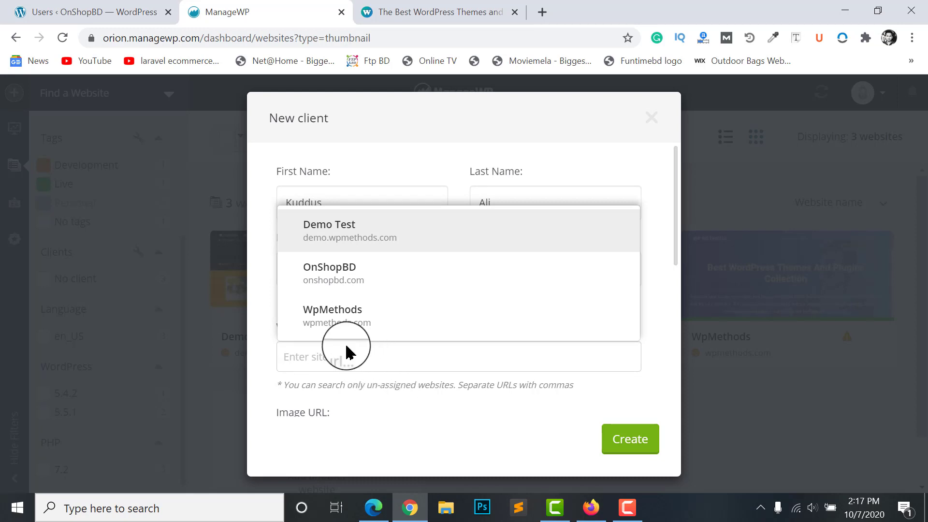
pyautogui.click(335, 321)
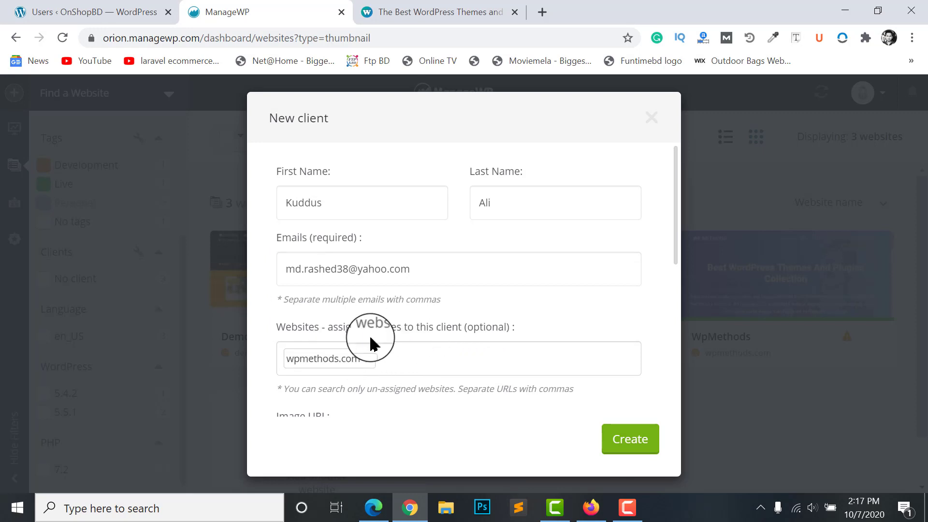
pyautogui.click(371, 360)
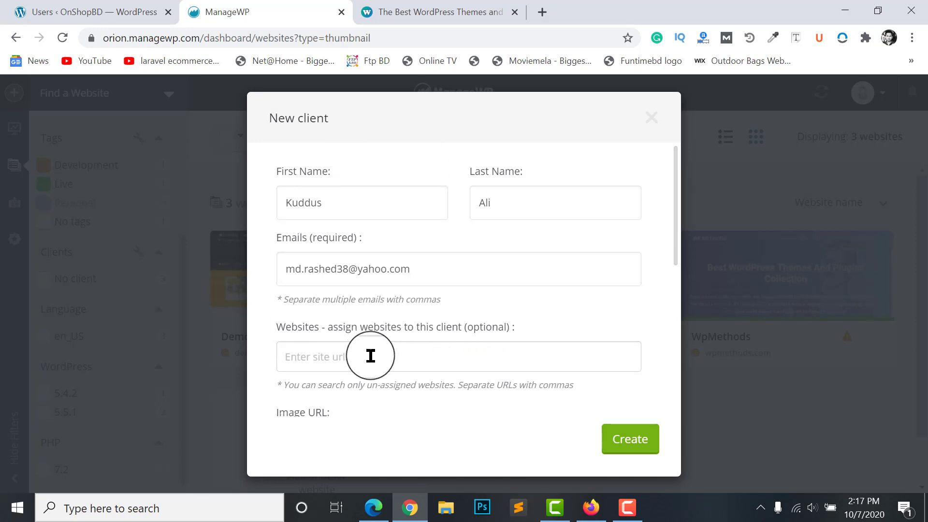
pyautogui.click(355, 355)
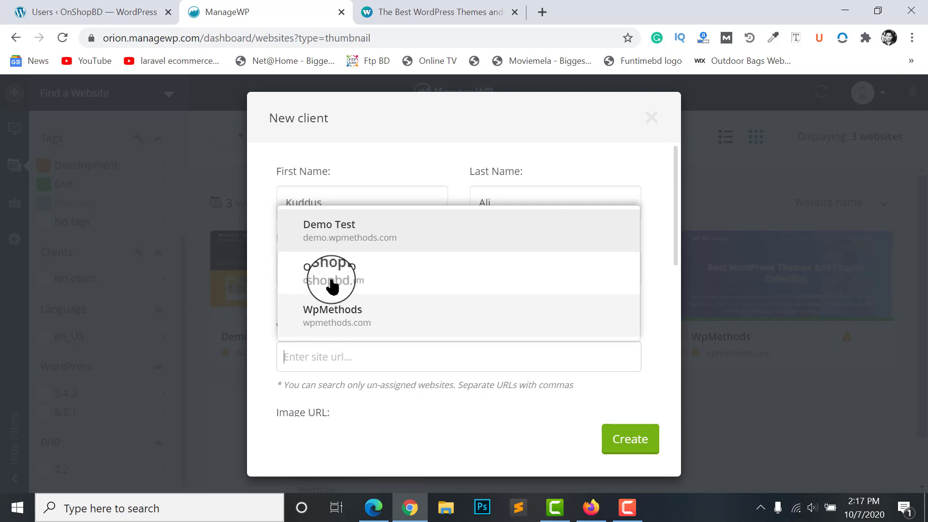
pyautogui.click(352, 276)
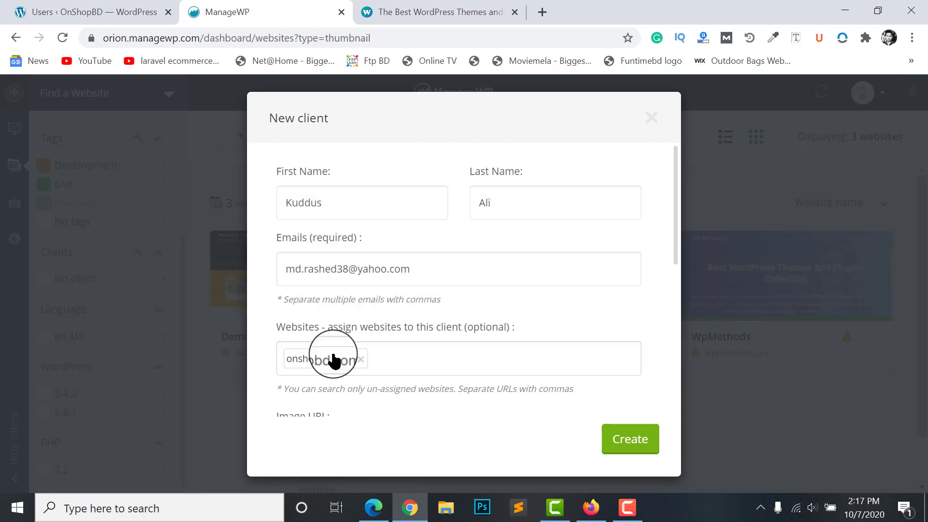
# Complete the client's last name and dismiss the website suggestions, keeping onshopbd.com assigned
pyautogui.click(482, 174)
pyautogui.click(554, 199)
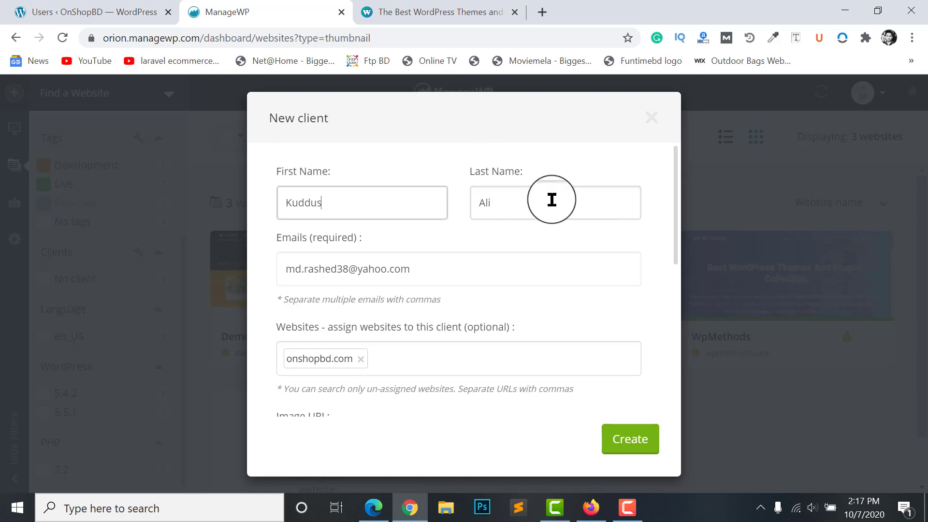
pyautogui.click(396, 363)
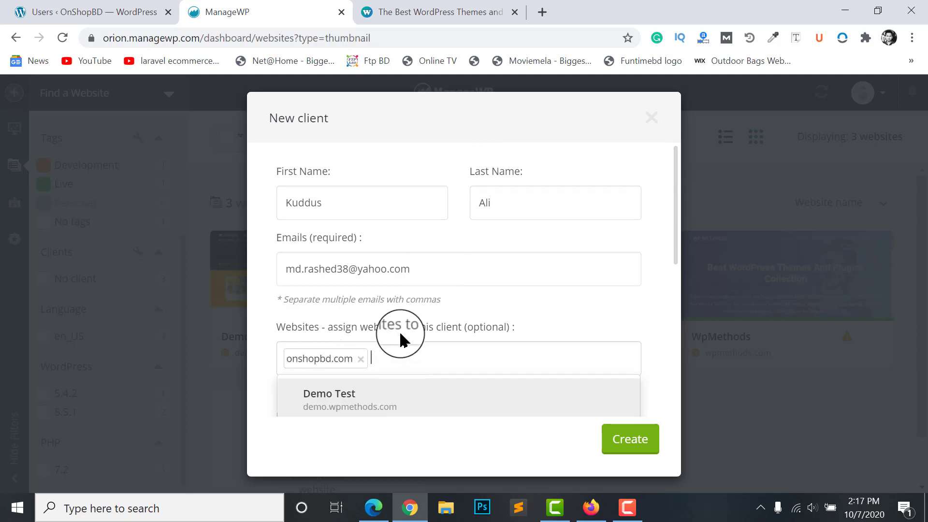
pyautogui.scroll(-2, 408, 425)
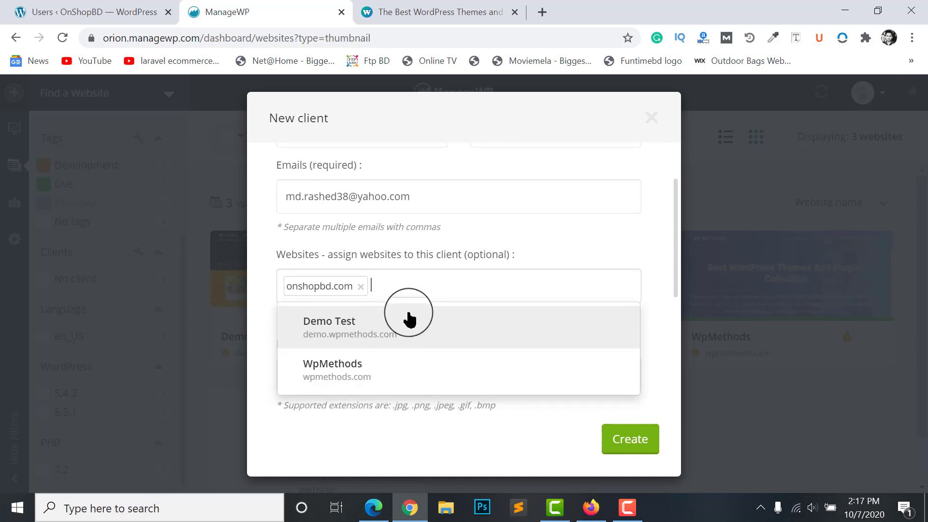
pyautogui.click(572, 241)
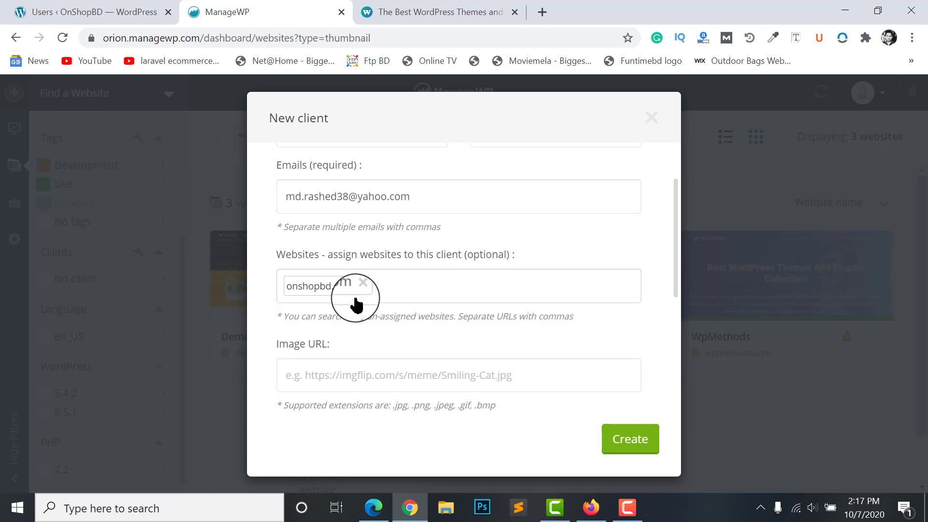
# Enter company name onshopbd, the client's phone number and note 'sfd', then create the client
pyautogui.scroll(-4, 355, 304)
pyautogui.click(320, 270)
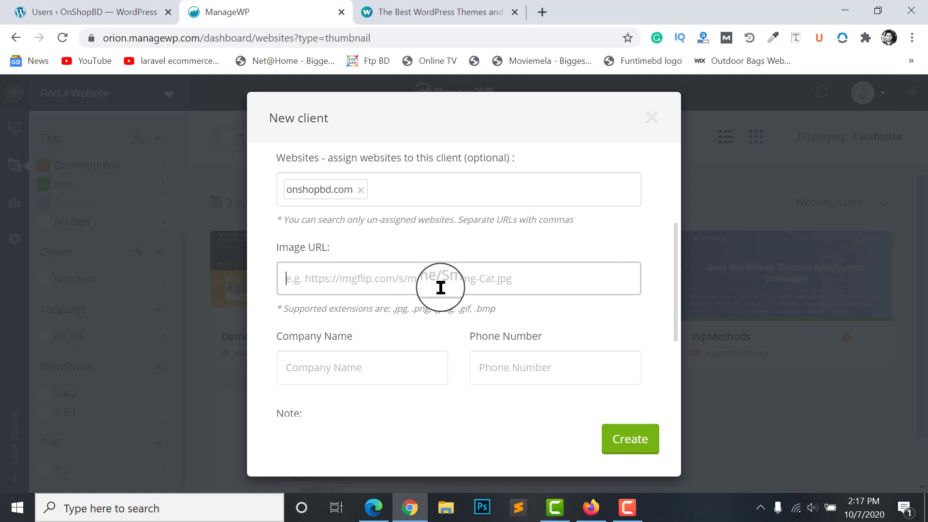
pyautogui.click(338, 365)
pyautogui.scroll(-2, 331, 352)
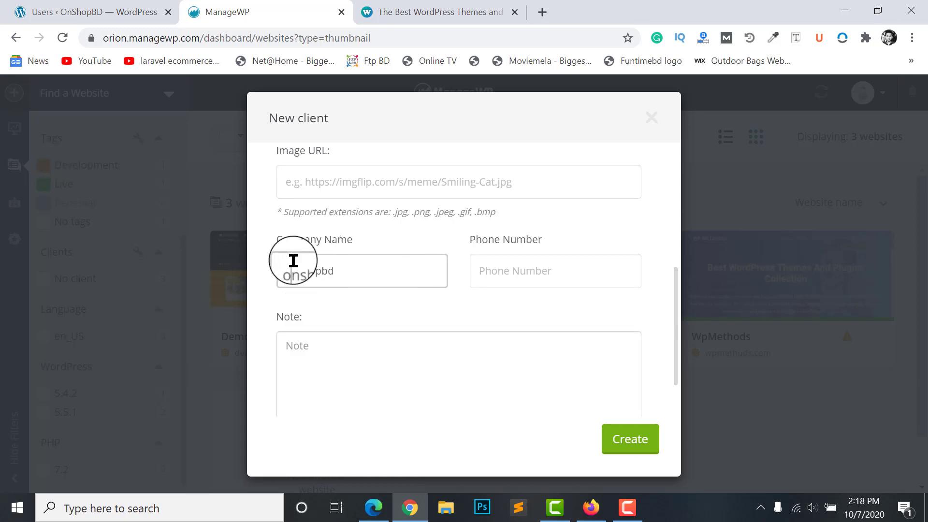
pyautogui.click(524, 276)
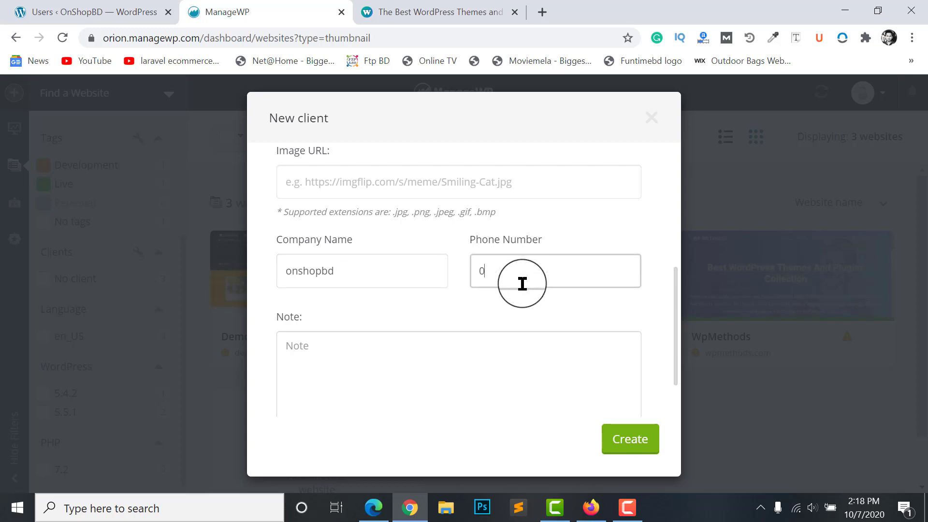
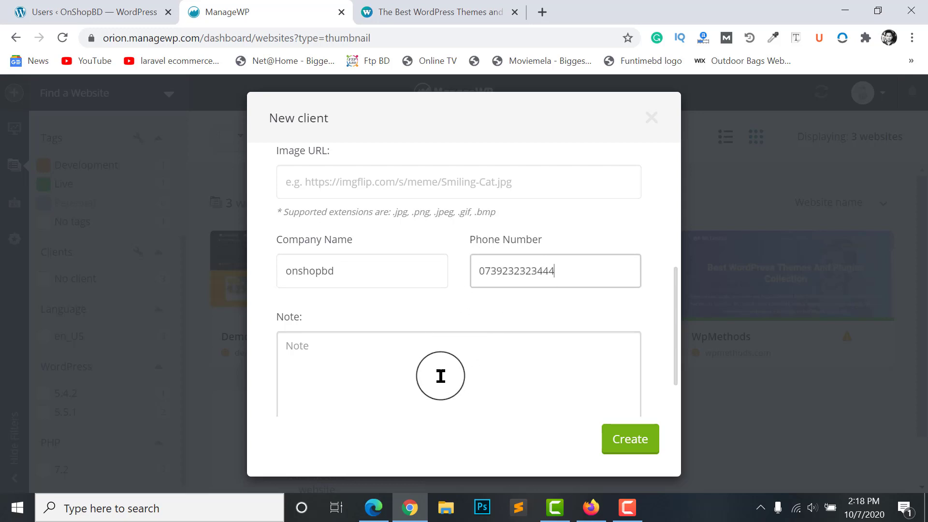
pyautogui.scroll(-1, 441, 376)
pyautogui.write('s')
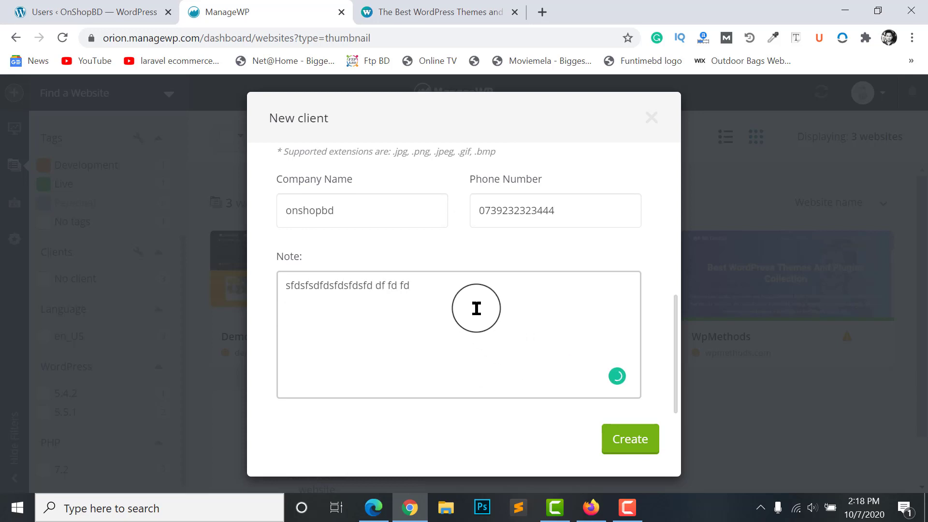
pyautogui.write('fd')
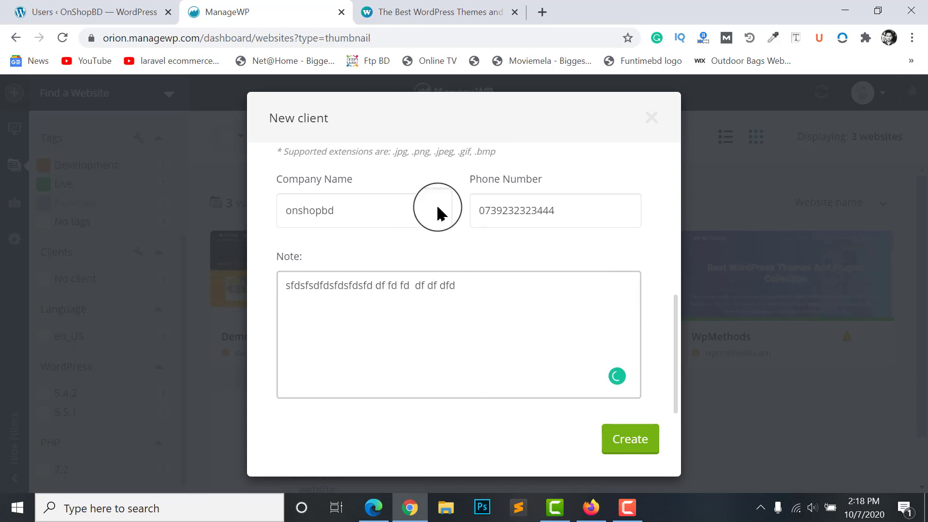
pyautogui.click(610, 439)
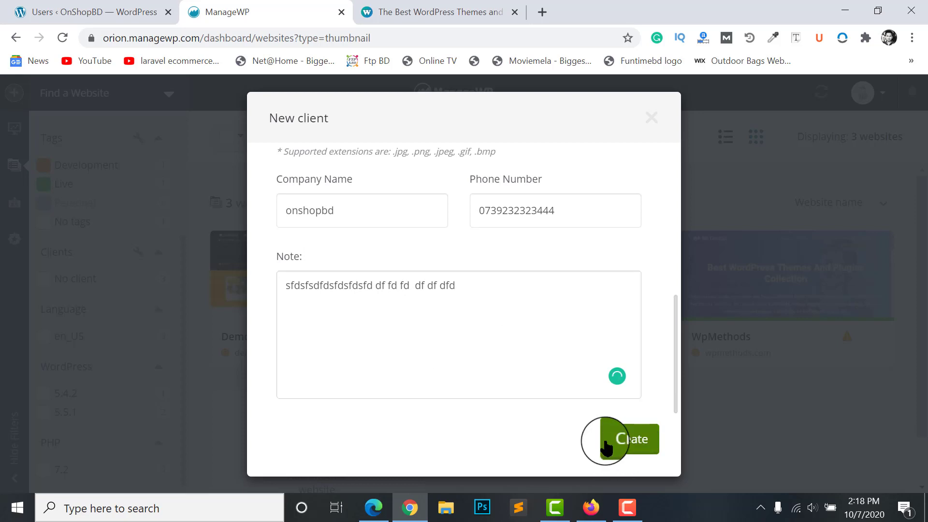
# Filter the dashboard to show only the new client's websites
pyautogui.scroll(-1, 183, 201)
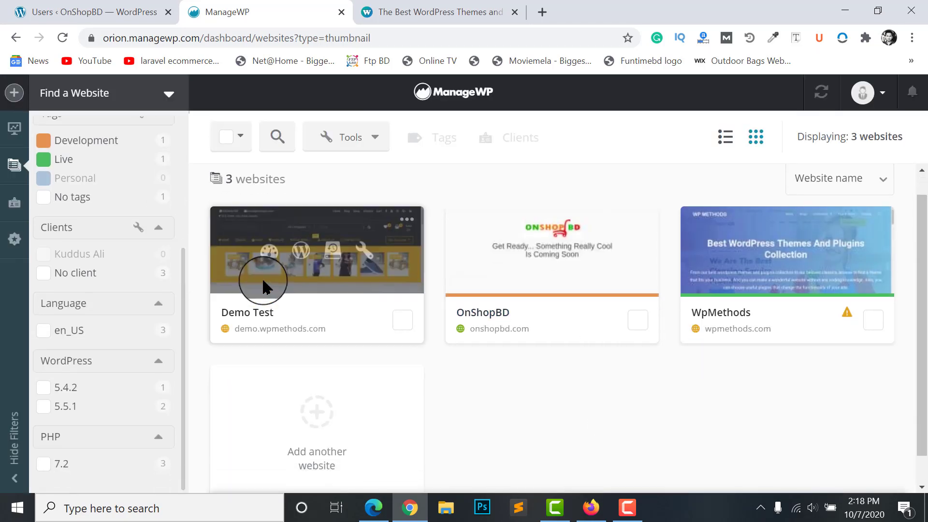
pyautogui.scroll(-1, 373, 375)
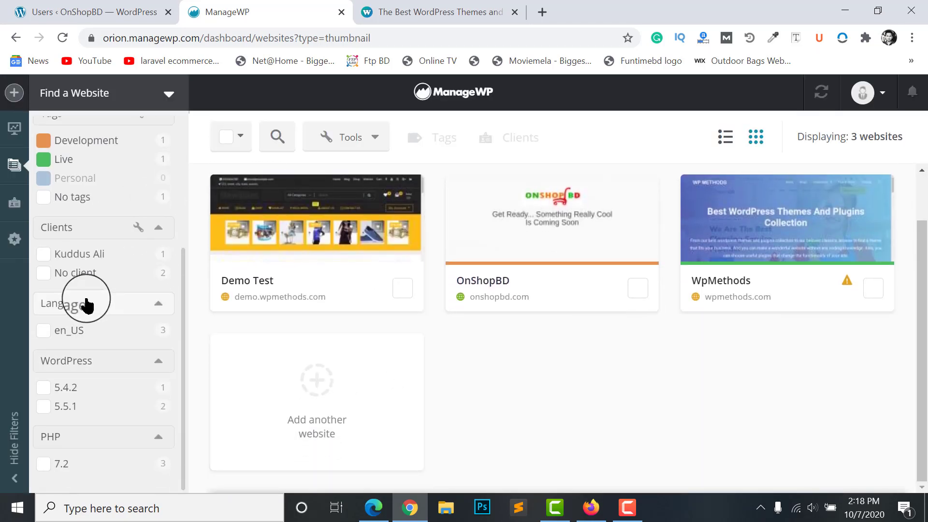
pyautogui.scroll(3, 77, 242)
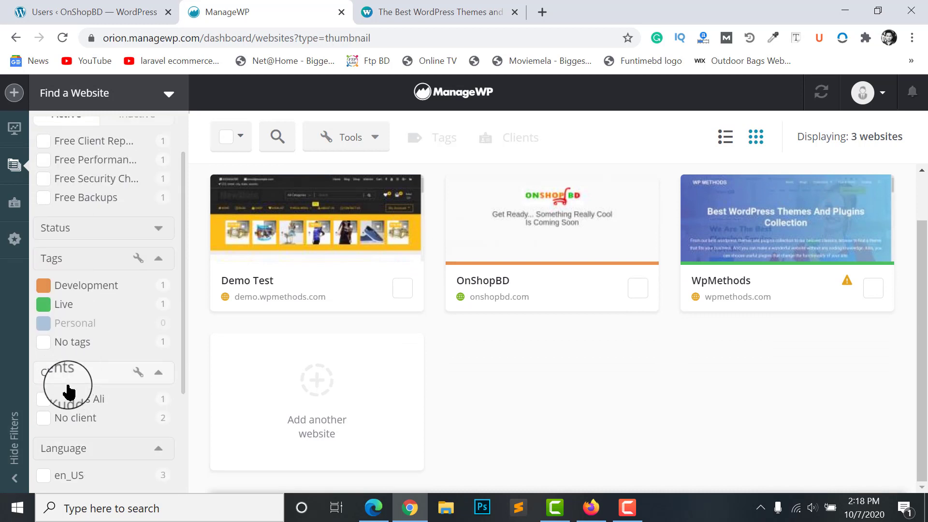
pyautogui.click(91, 406)
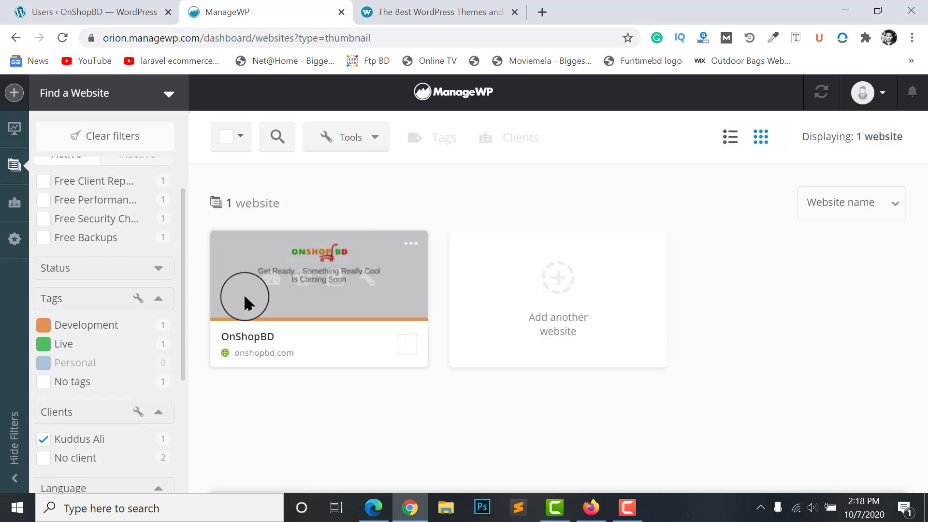
# Check OnShopBD's Tags / Clients settings show the new client, then close without changes
pyautogui.moveTo(327, 324)
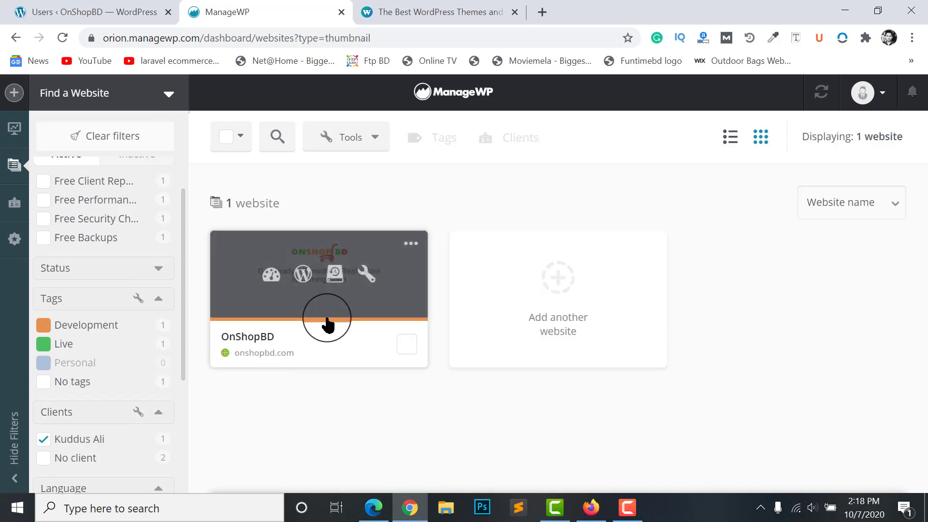
pyautogui.click(366, 273)
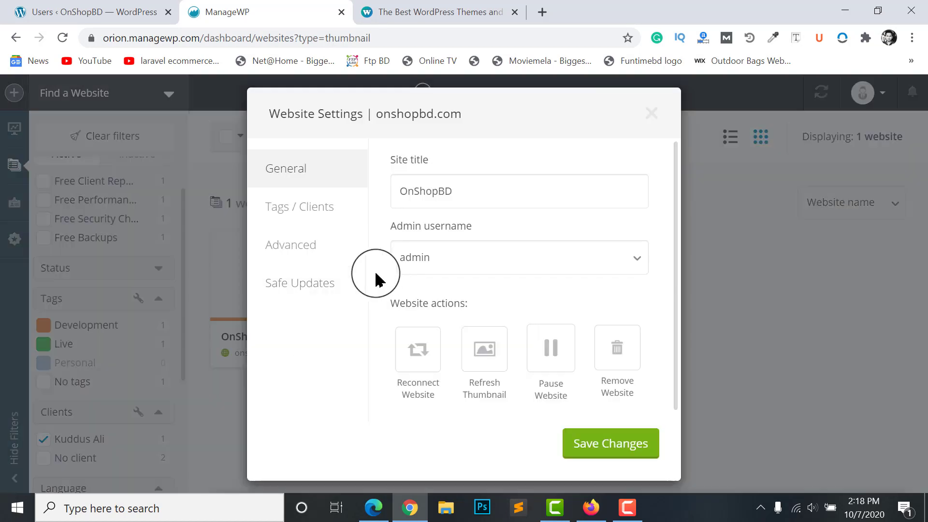
pyautogui.click(295, 213)
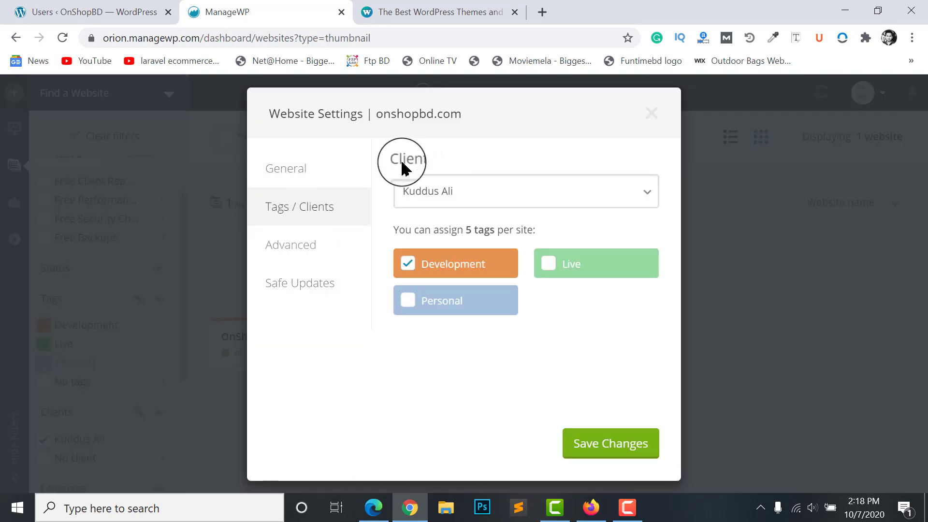
pyautogui.click(442, 198)
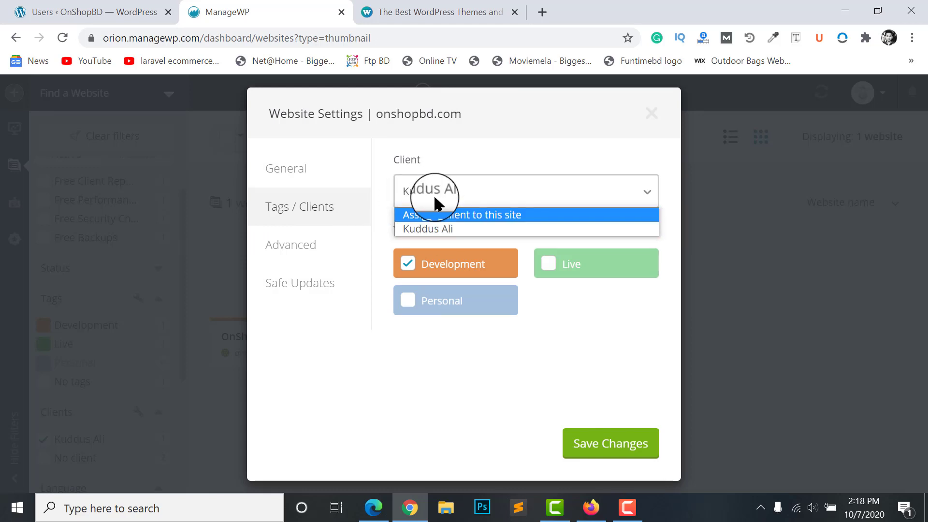
pyautogui.click(559, 320)
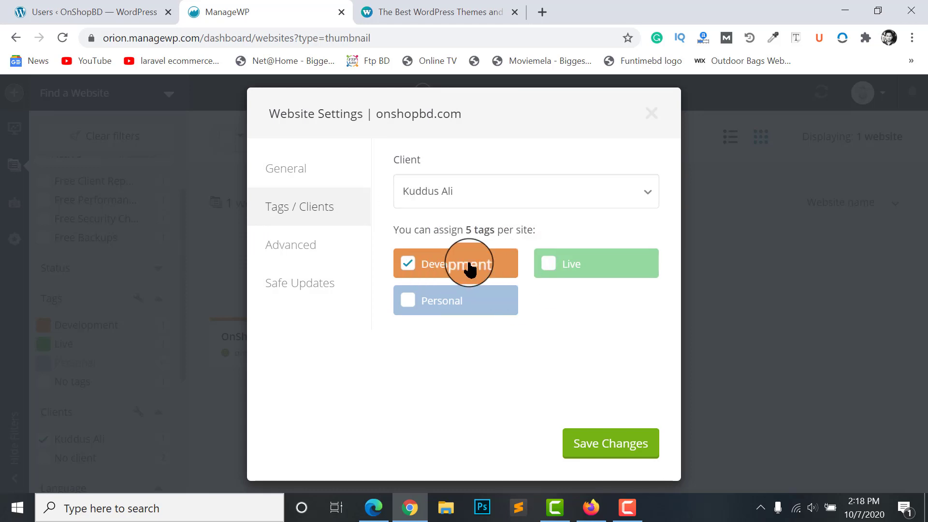
pyautogui.click(652, 113)
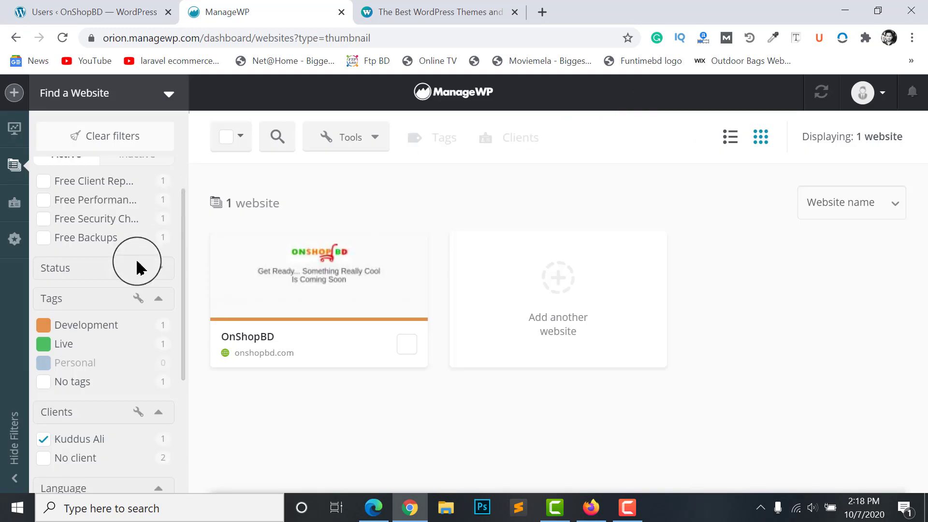
# Untick the client filter to list all three websites, browse the sidebar and toggle Add-ons
pyautogui.click(100, 438)
pyautogui.scroll(-4, 83, 404)
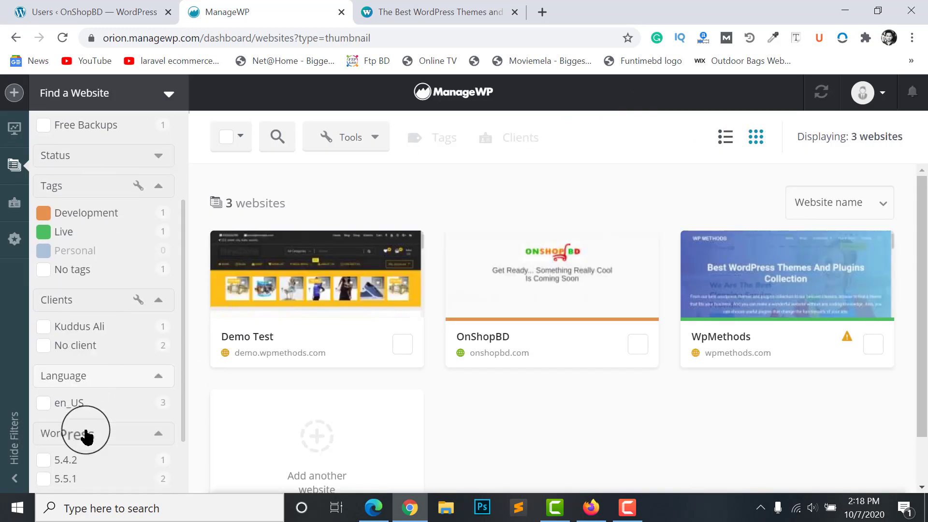
pyautogui.scroll(2, 77, 235)
pyautogui.scroll(2, 99, 299)
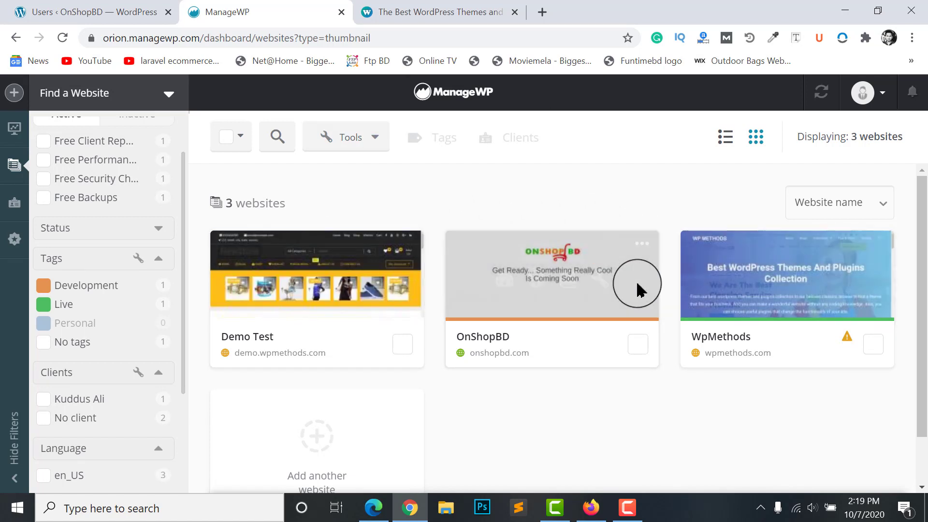
pyautogui.scroll(-1, 621, 356)
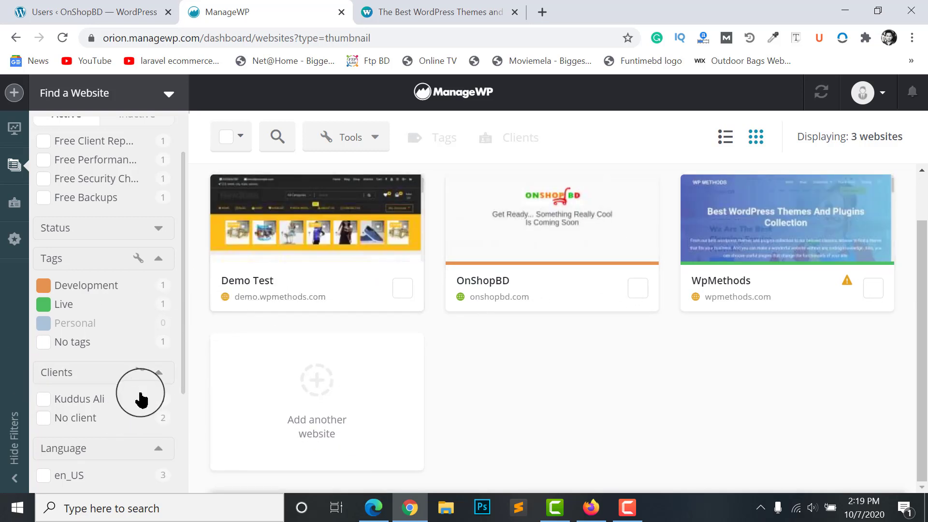
pyautogui.scroll(-1, 77, 237)
pyautogui.scroll(1, 57, 251)
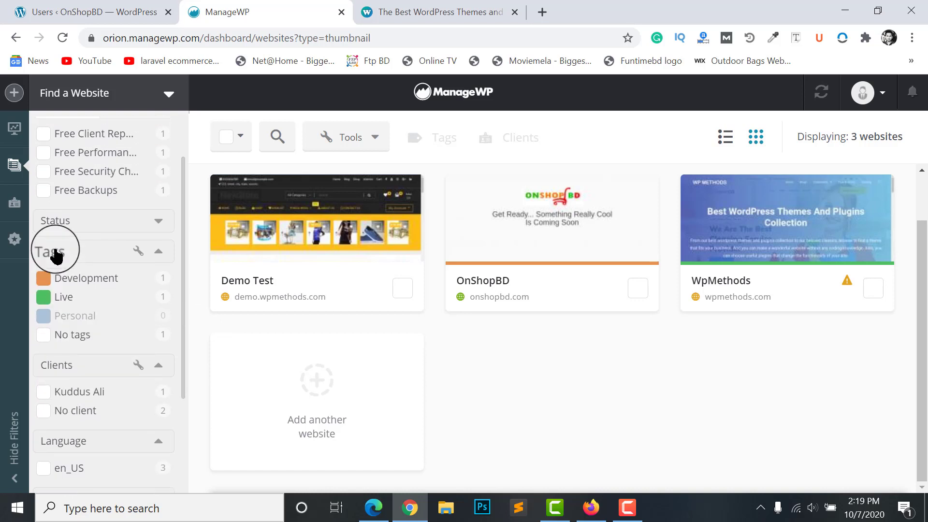
pyautogui.scroll(-1, 120, 322)
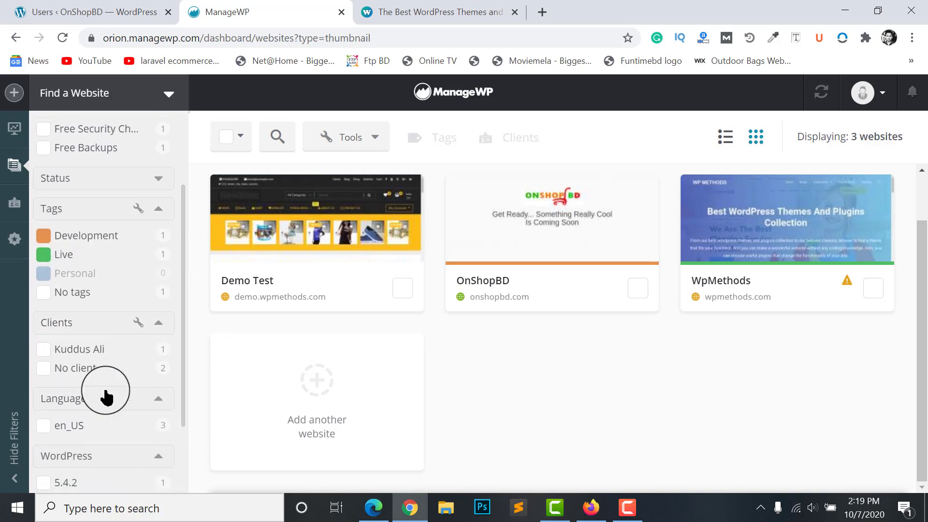
pyautogui.scroll(1, 130, 328)
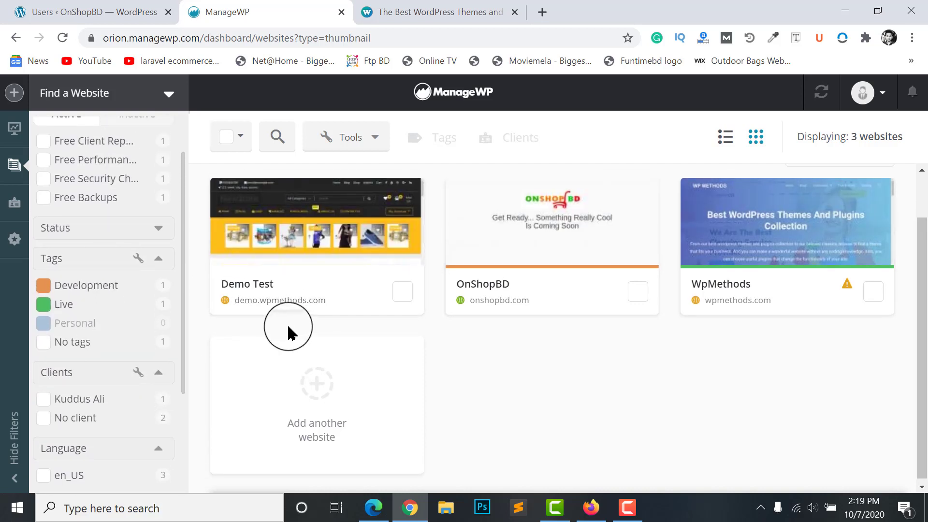
pyautogui.scroll(1, 232, 309)
pyautogui.click(82, 121)
# Collapse and re-expand the Add-ons filter section in the sidebar
pyautogui.click(48, 139)
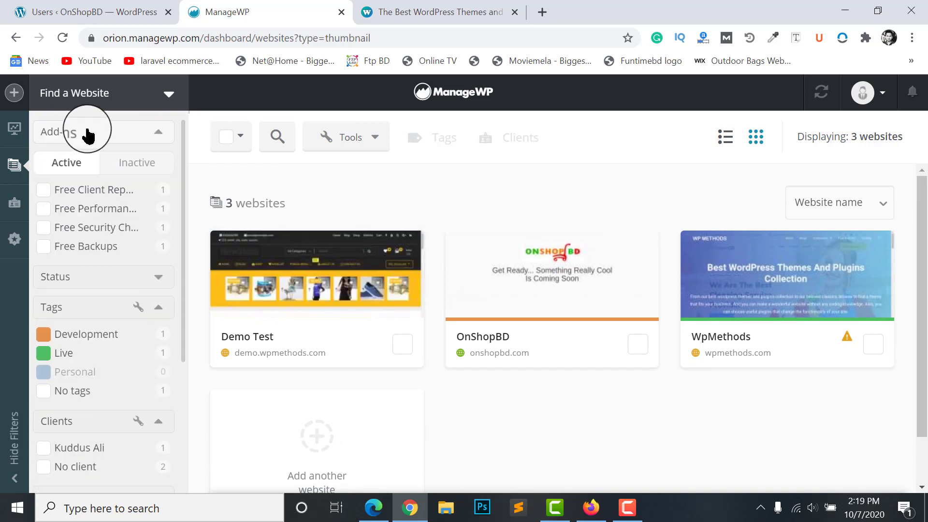
pyautogui.click(66, 136)
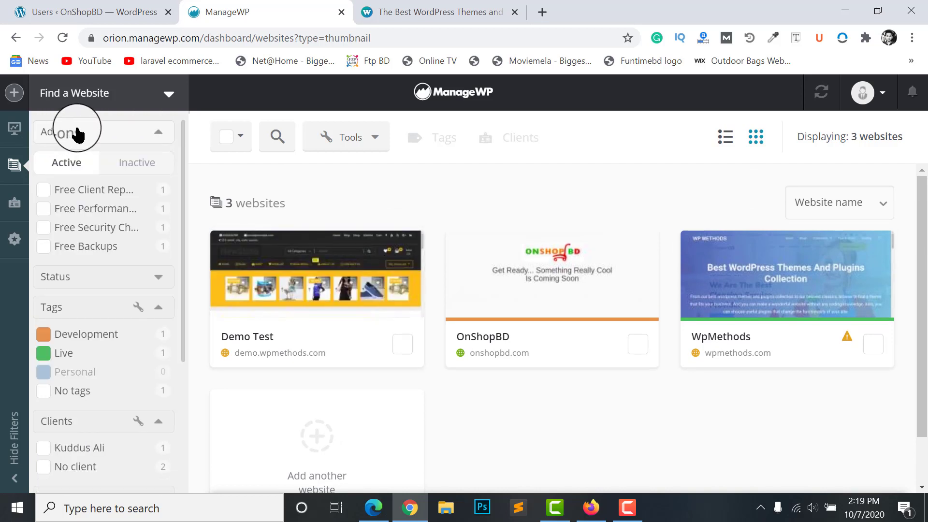
pyautogui.click(78, 137)
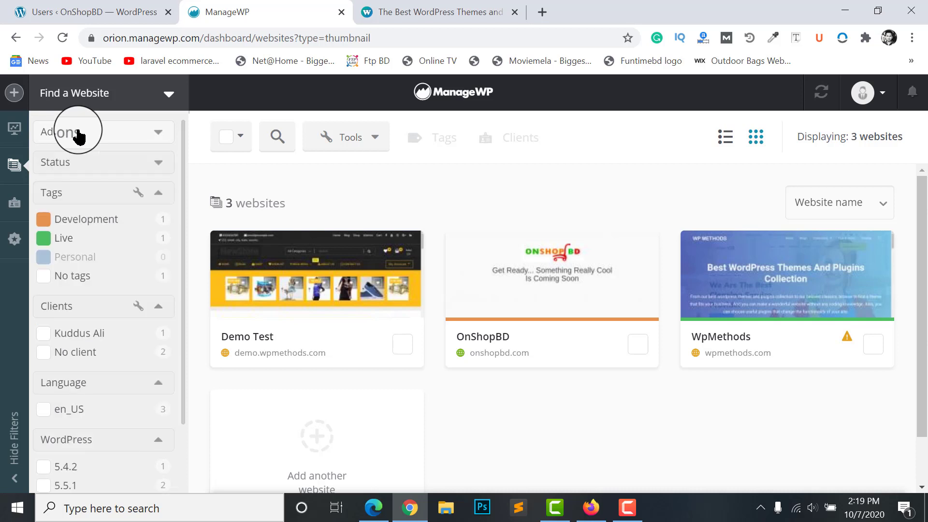
pyautogui.click(75, 126)
pyautogui.scroll(-2, 72, 190)
pyautogui.scroll(2, 73, 141)
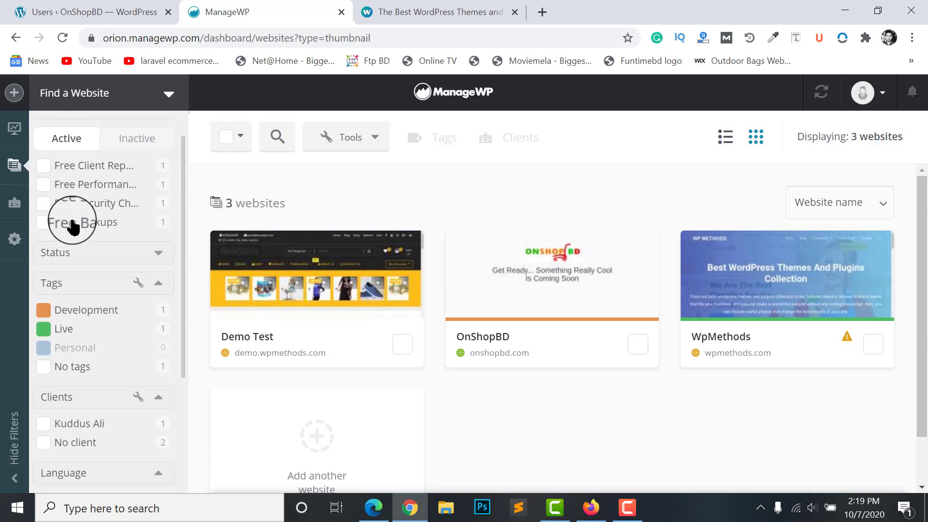
pyautogui.scroll(1, 70, 220)
# Compare the Inactive and Active add-on lists, then expand the Status filters
pyautogui.click(124, 162)
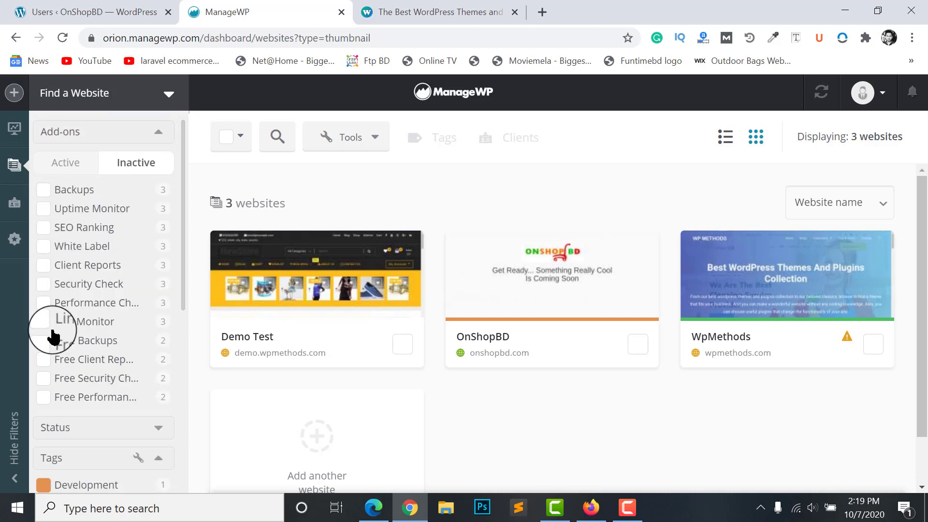
pyautogui.scroll(-2, 58, 290)
pyautogui.scroll(2, 65, 203)
pyautogui.click(67, 164)
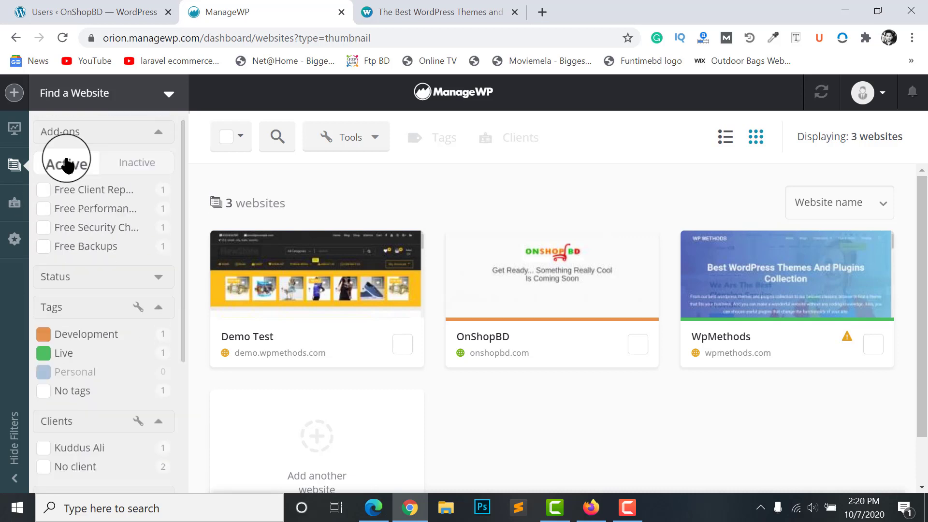
pyautogui.click(117, 164)
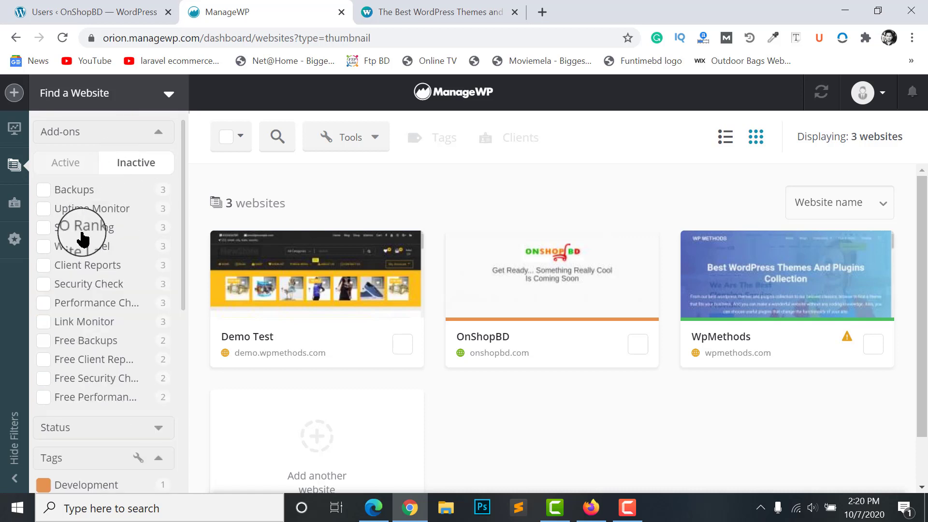
pyautogui.click(65, 162)
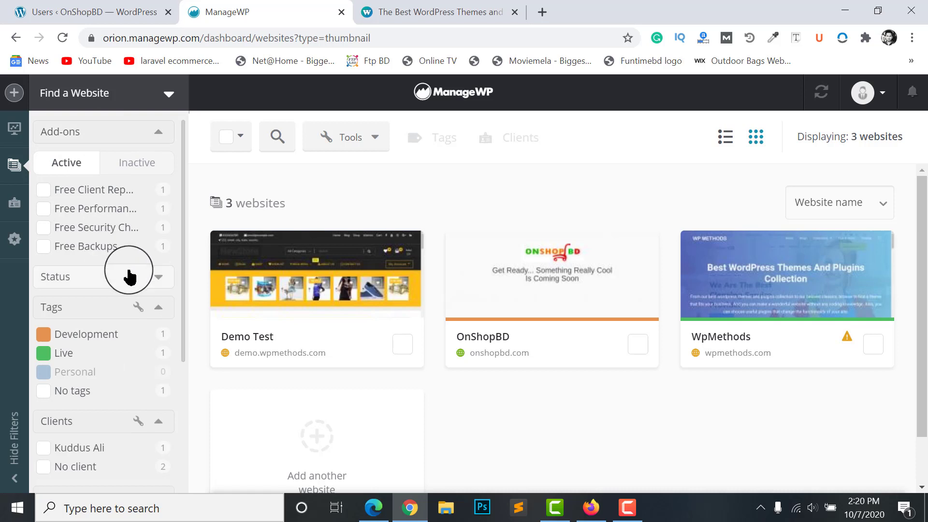
pyautogui.click(101, 278)
pyautogui.scroll(-1, 41, 253)
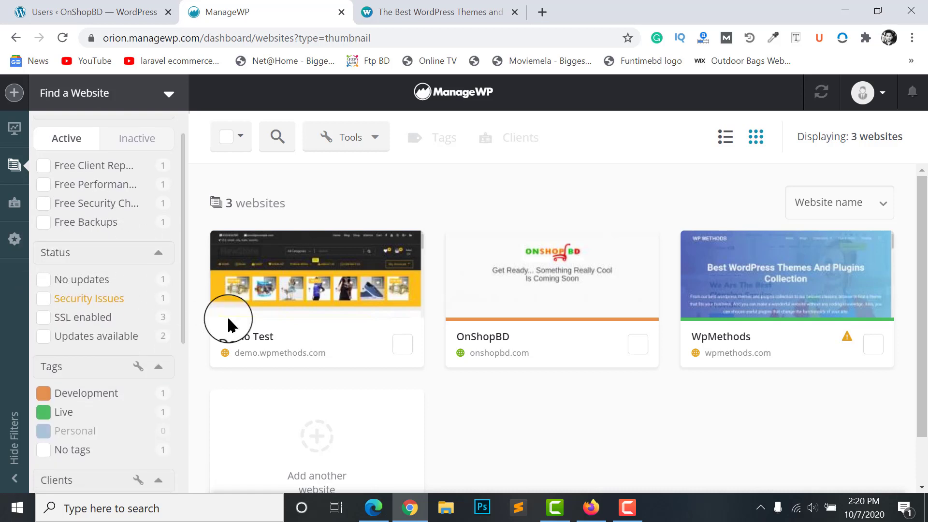
# Filter sites by No updates, then by SSL enabled, clearing each filter afterwards
pyautogui.click(43, 280)
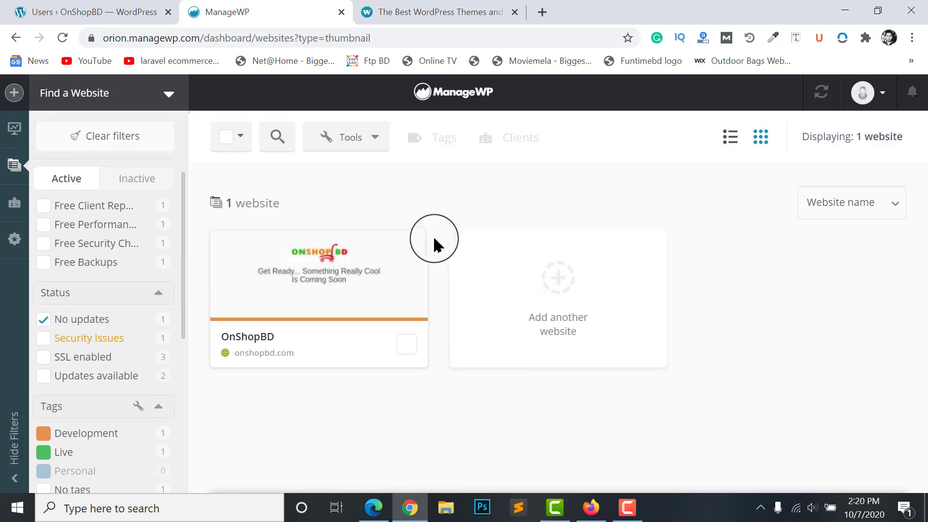
pyautogui.moveTo(432, 307)
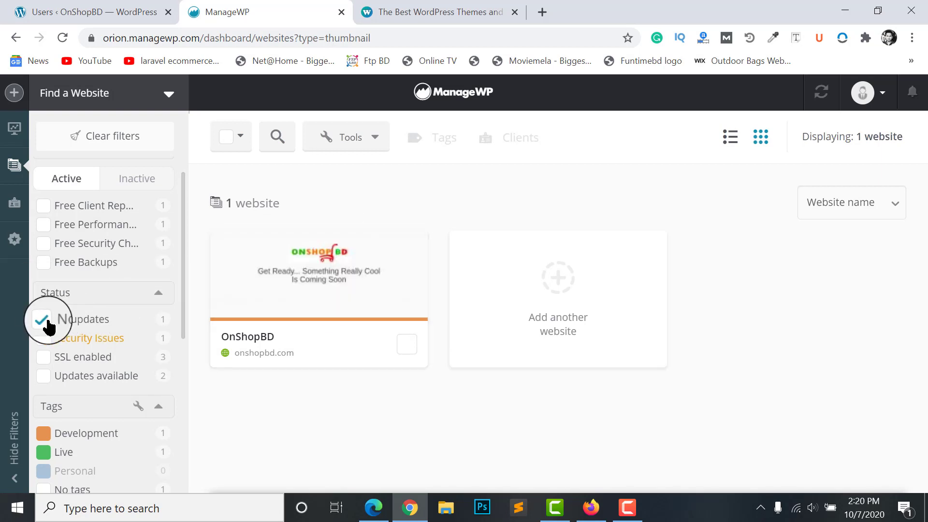
pyautogui.click(48, 323)
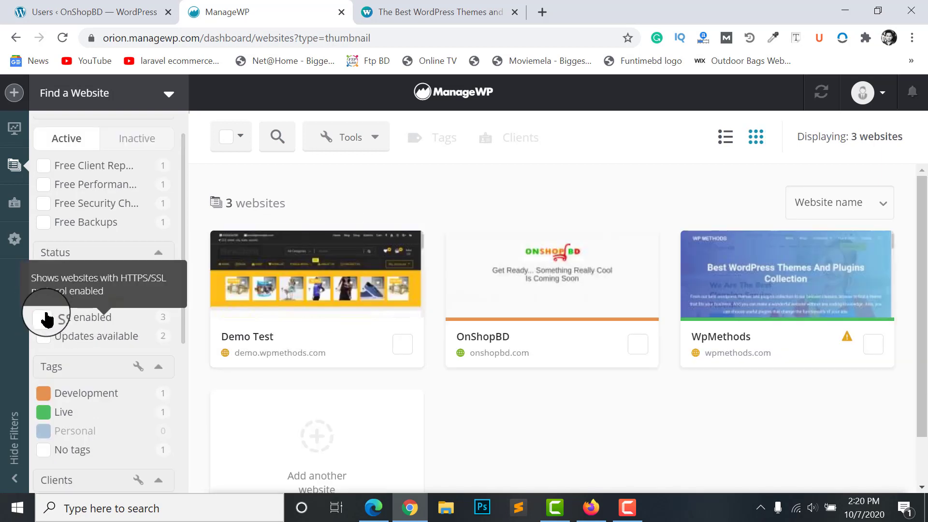
pyautogui.click(45, 317)
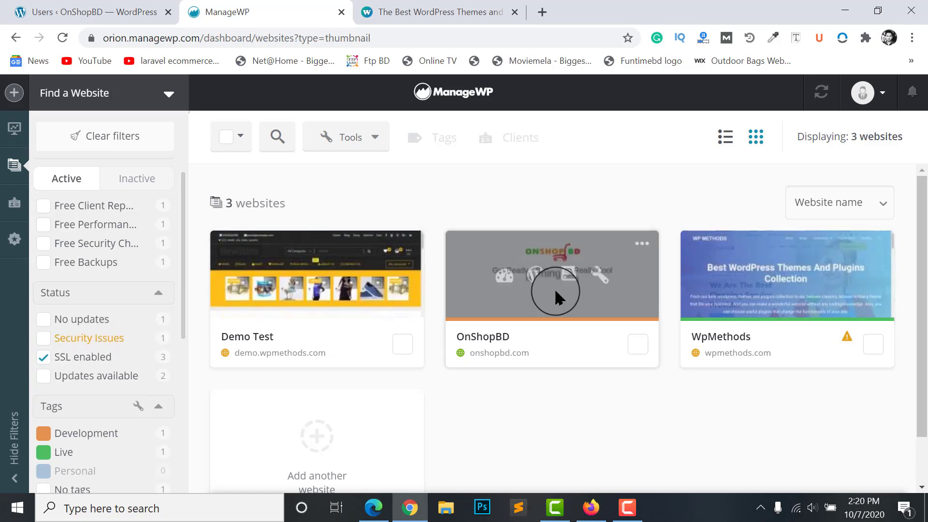
pyautogui.click(65, 356)
pyautogui.scroll(-1, 145, 328)
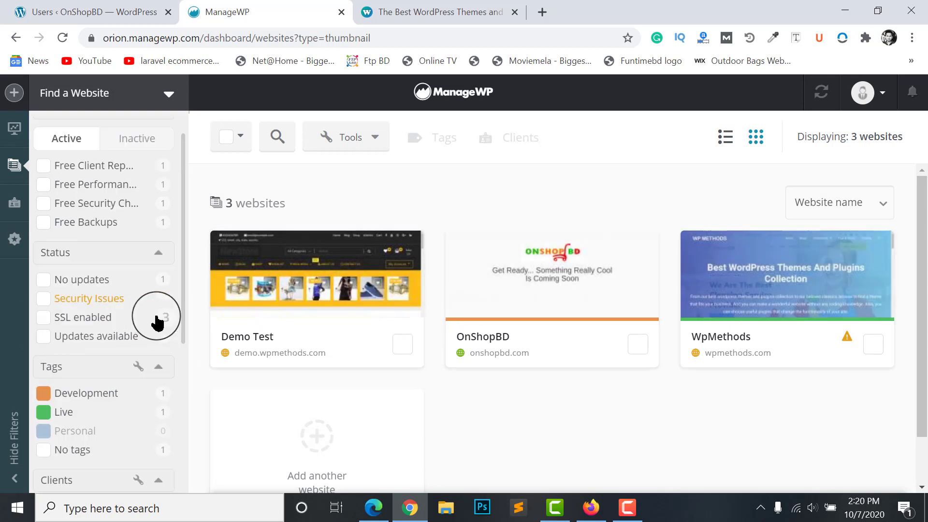
# Filter to sites with Updates available, clear it, and go to the Clients page
pyautogui.click(43, 336)
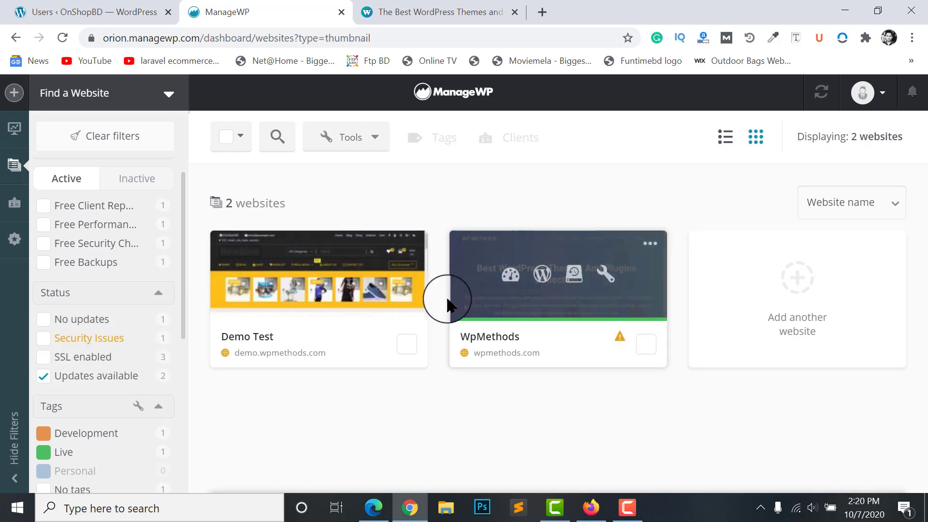
pyautogui.click(468, 265)
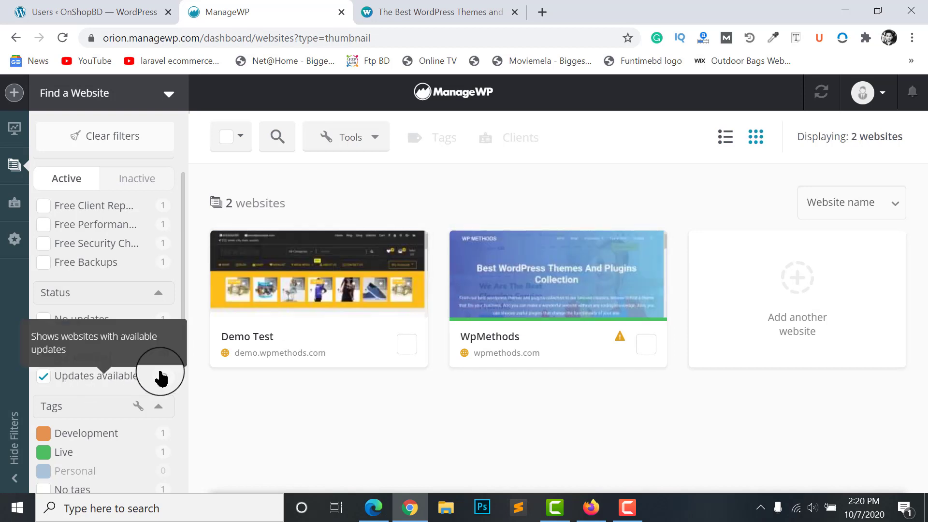
pyautogui.click(44, 376)
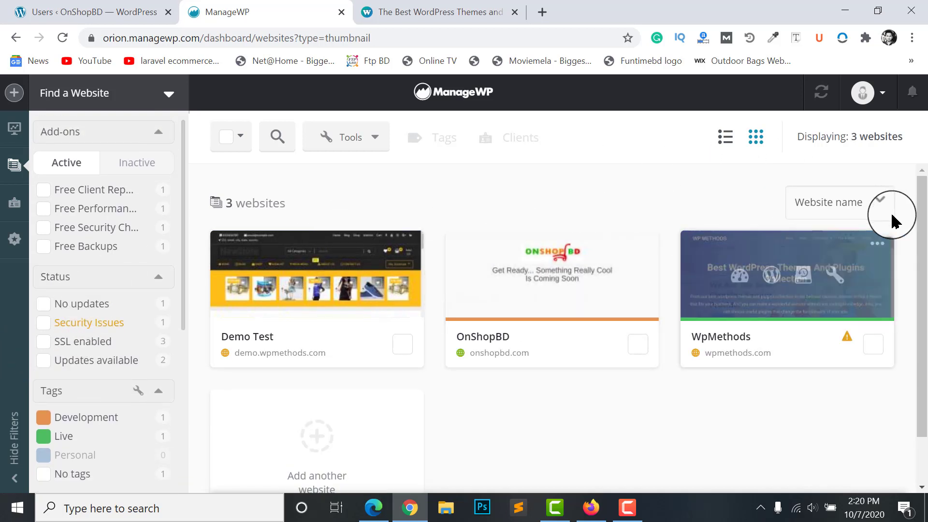
pyautogui.moveTo(916, 195); pyautogui.dragTo(917, 286)
pyautogui.click(13, 202)
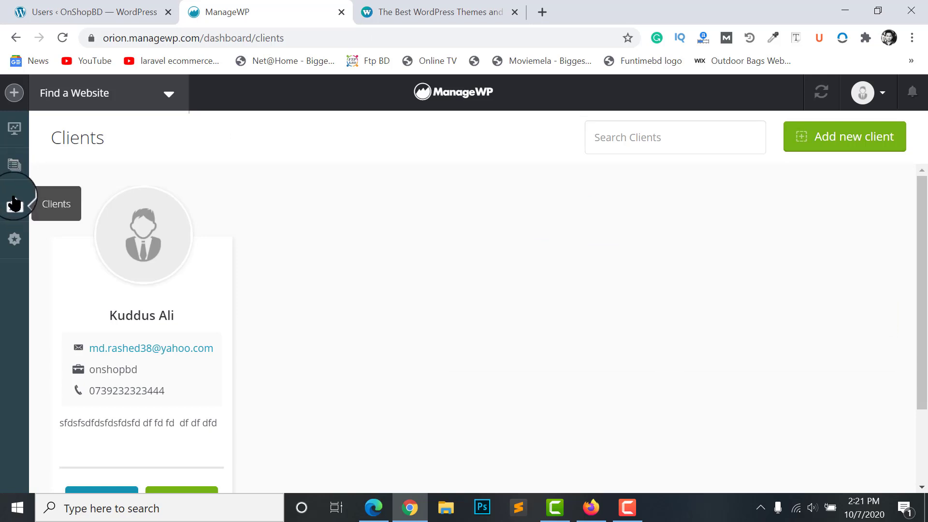
# Review the onshopbd client's card, then open the Add-ons page grouping sites by client
pyautogui.scroll(-2, 150, 253)
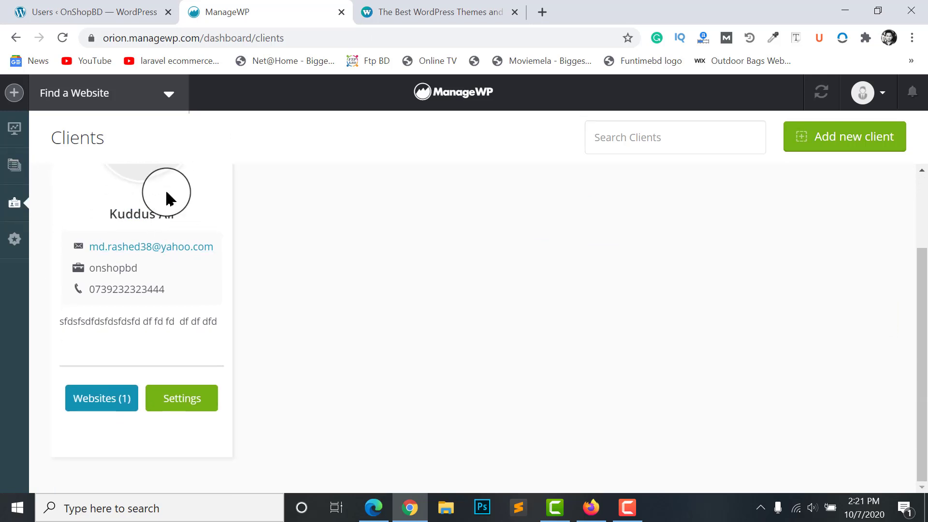
pyautogui.scroll(2, 165, 193)
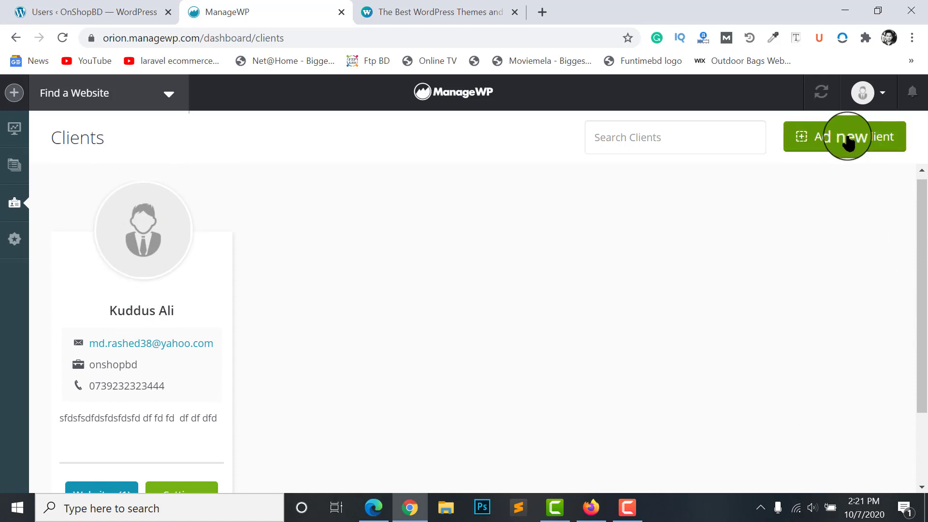
pyautogui.scroll(-2, 174, 331)
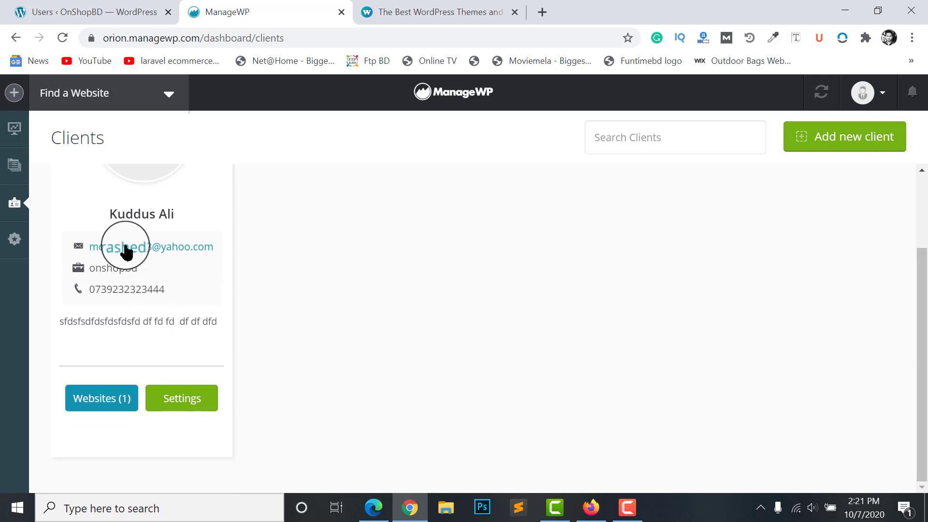
pyautogui.scroll(2, 126, 271)
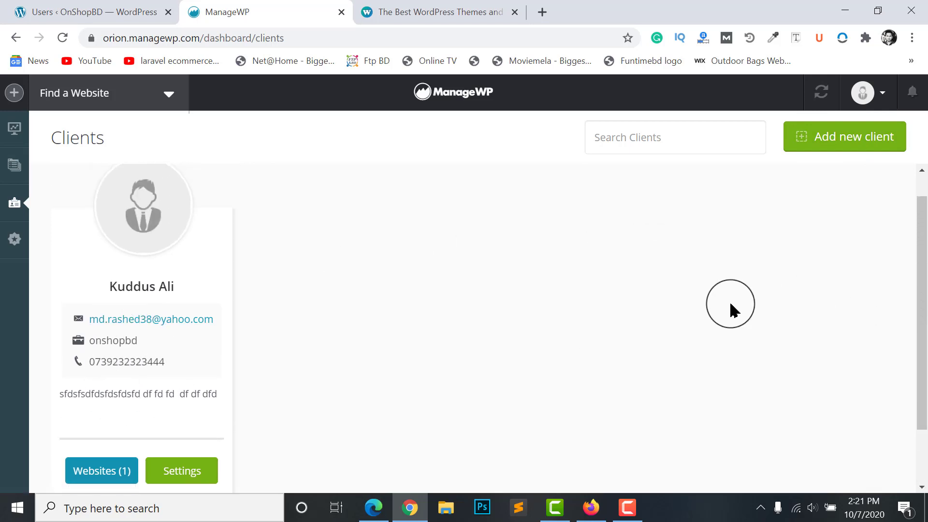
pyautogui.scroll(1, 701, 295)
pyautogui.scroll(-2, 280, 305)
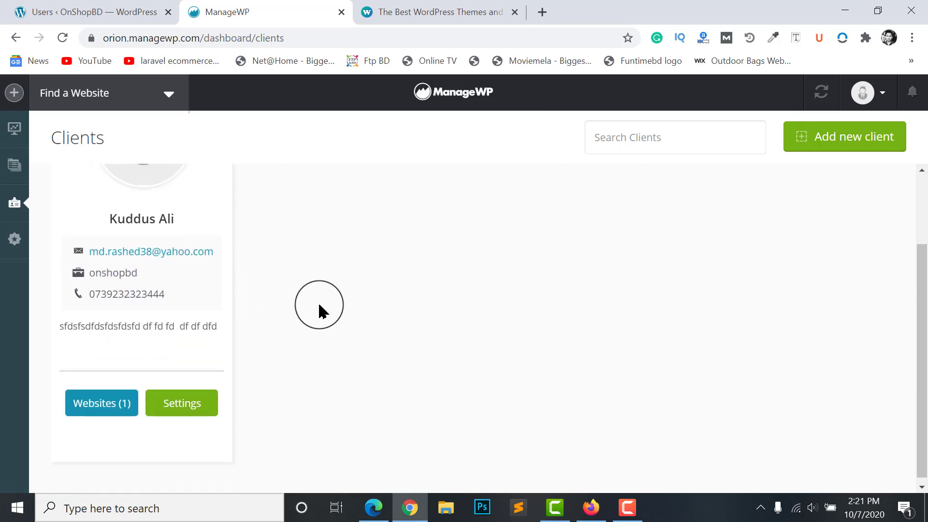
pyautogui.scroll(2, 265, 324)
pyautogui.scroll(-2, 137, 373)
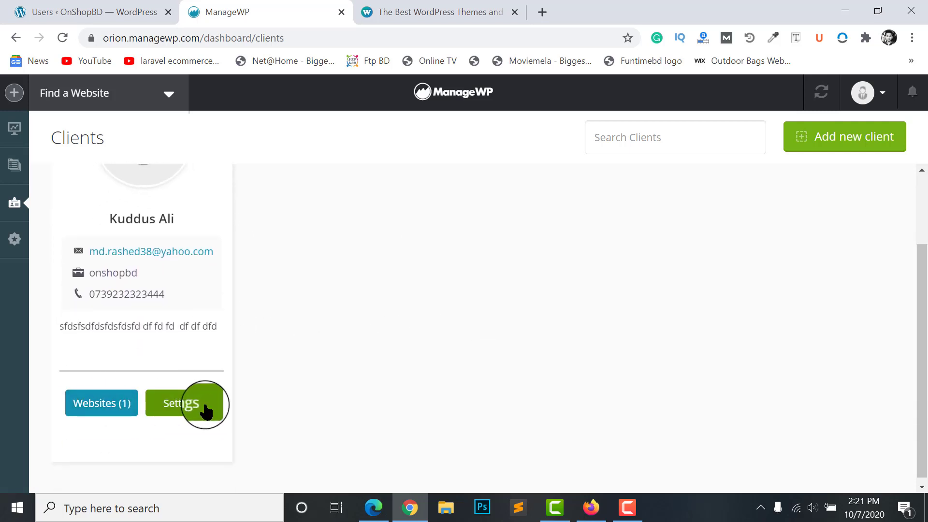
pyautogui.scroll(1, 161, 328)
pyautogui.scroll(1, 139, 304)
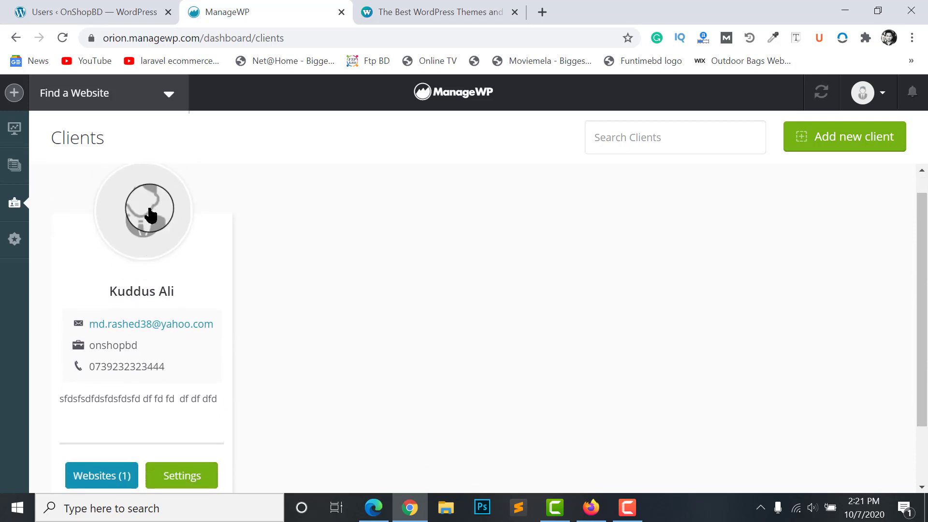
pyautogui.scroll(-1, 131, 240)
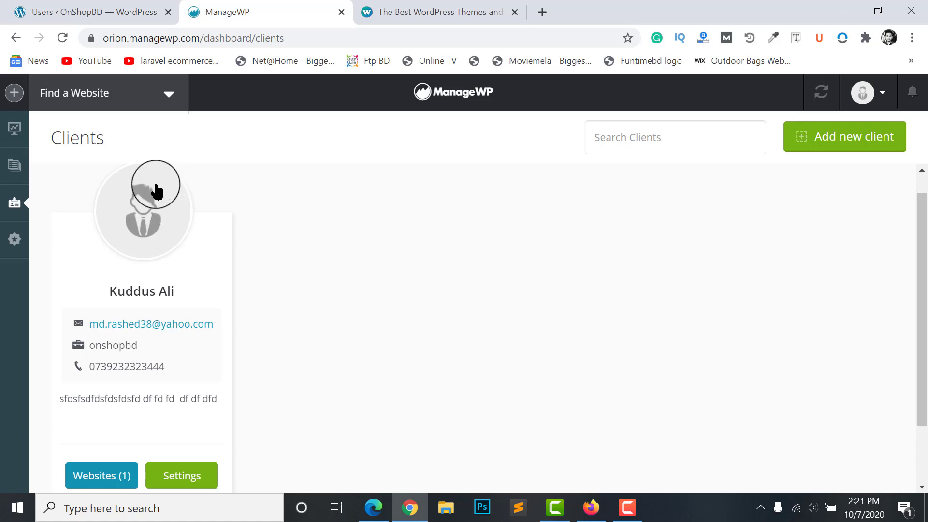
pyautogui.click(7, 238)
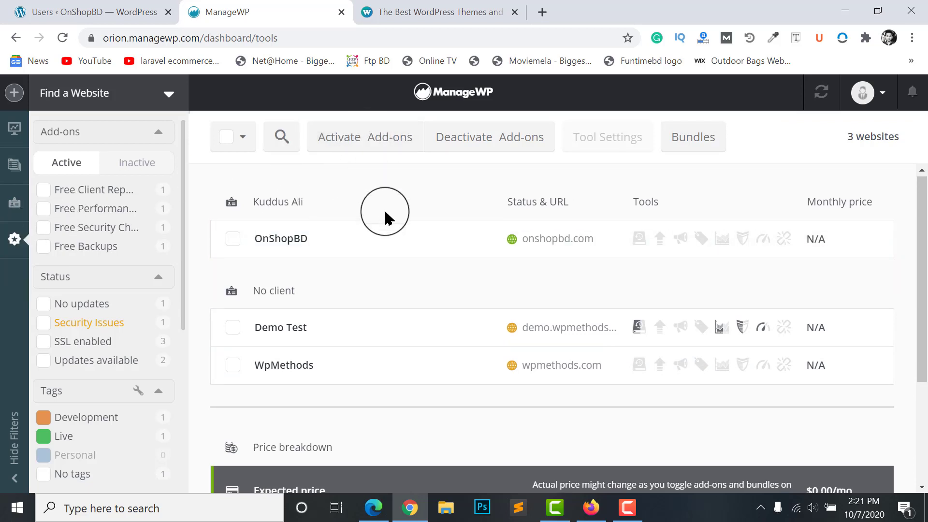
# Go via the dashboard overview back to the Websites grid showing Demo Test, OnShopBD and WpMethods
pyautogui.scroll(-1, 385, 218)
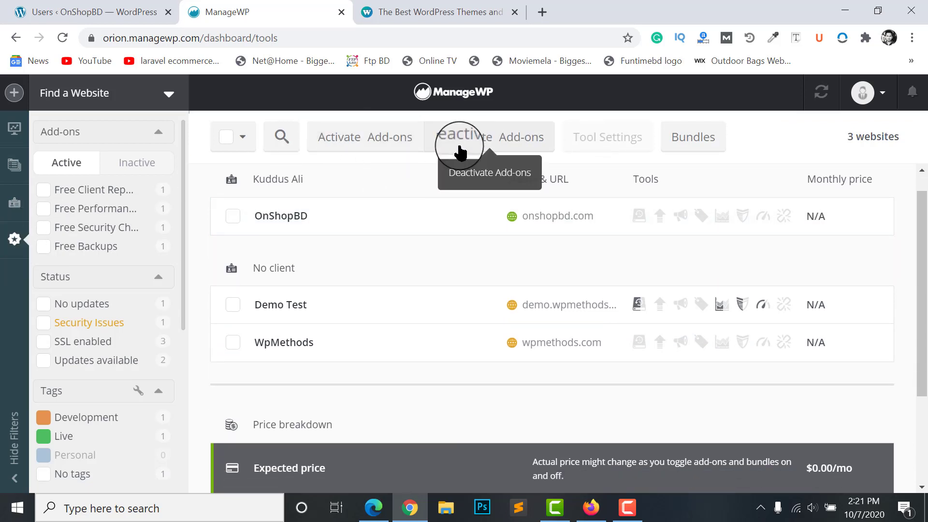
pyautogui.scroll(-3, 717, 273)
pyautogui.scroll(3, 654, 280)
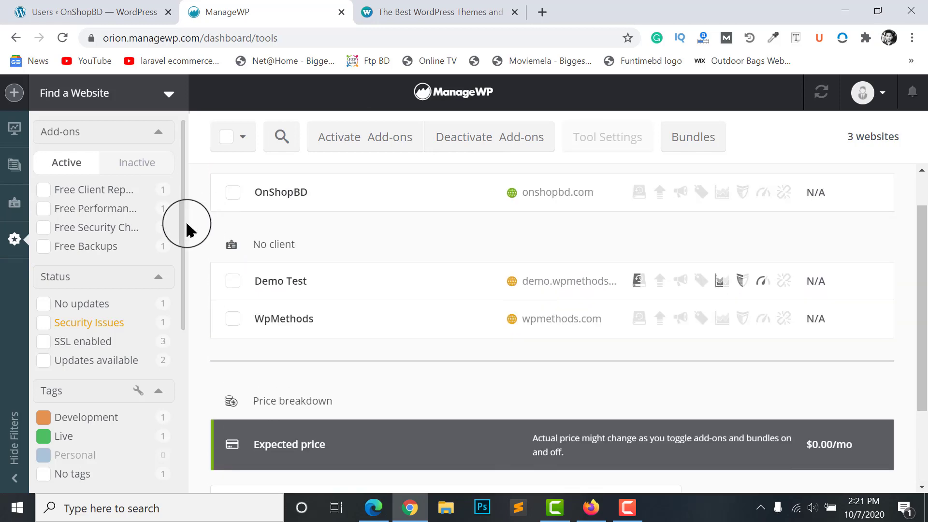
pyautogui.click(11, 136)
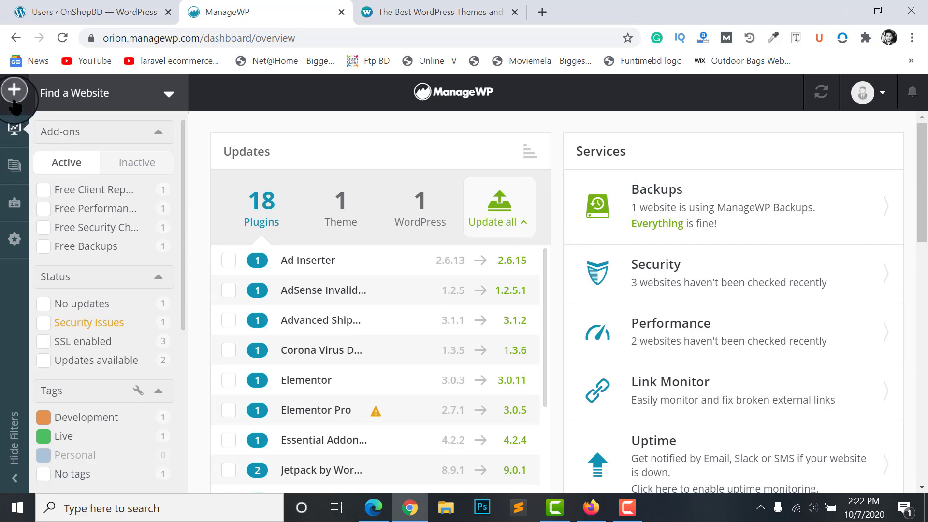
pyautogui.click(454, 89)
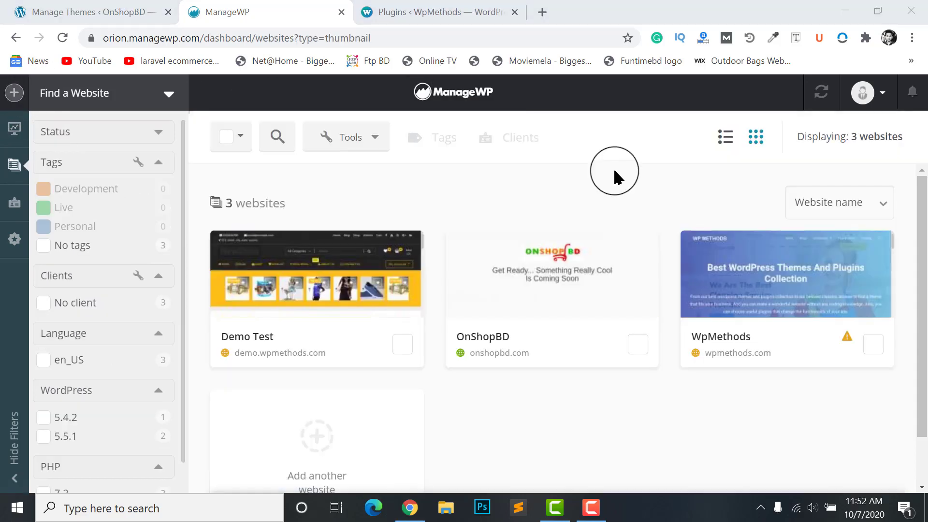